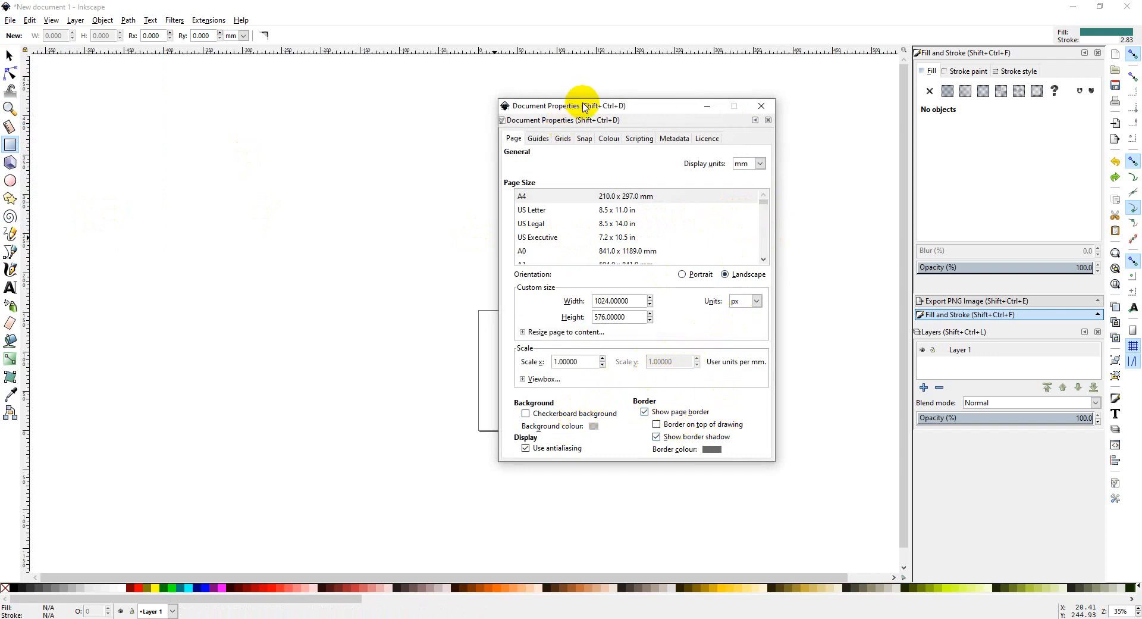
Close the document properties and import the Pop_Up_Instructions_Full image from the Scene_01 folder.
drag(585, 107, 260, 110)
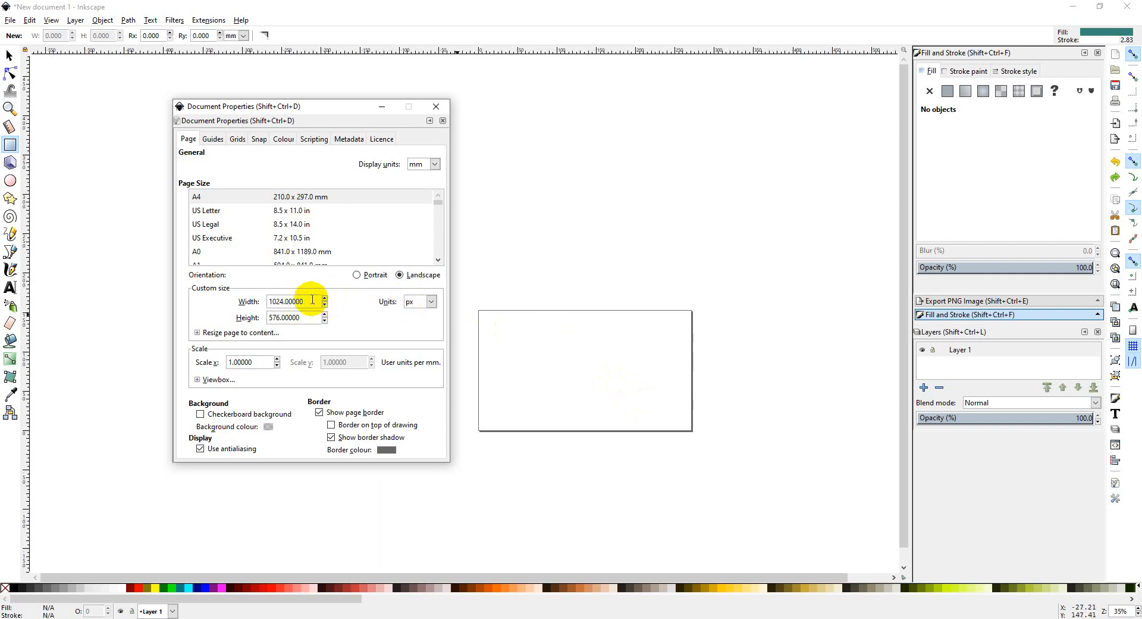
click(438, 109)
click(10, 19)
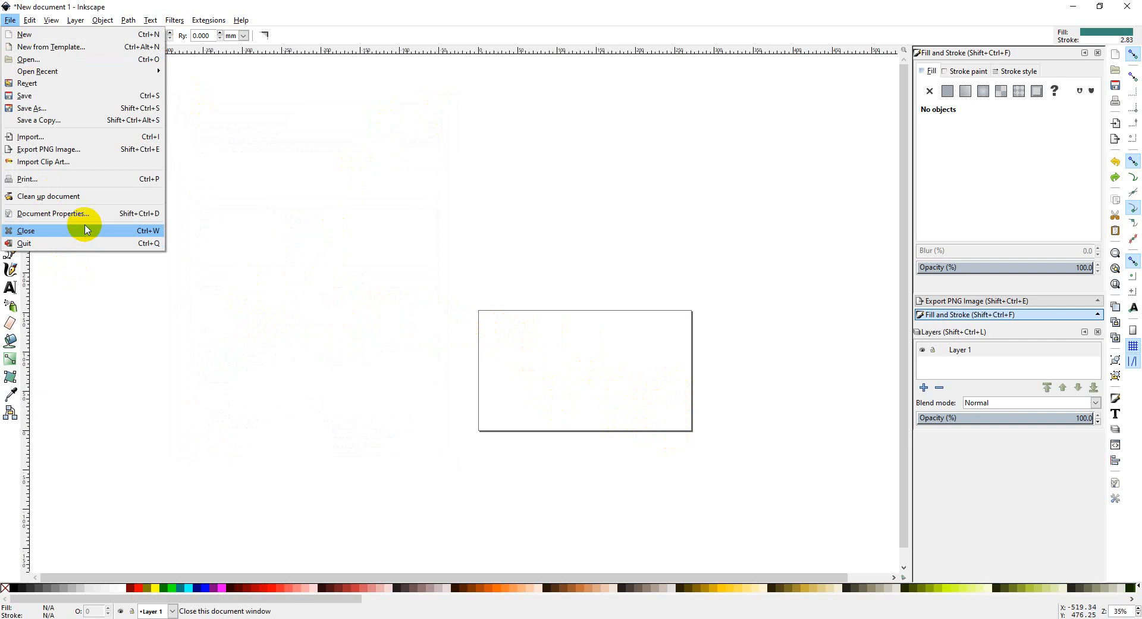
click(68, 138)
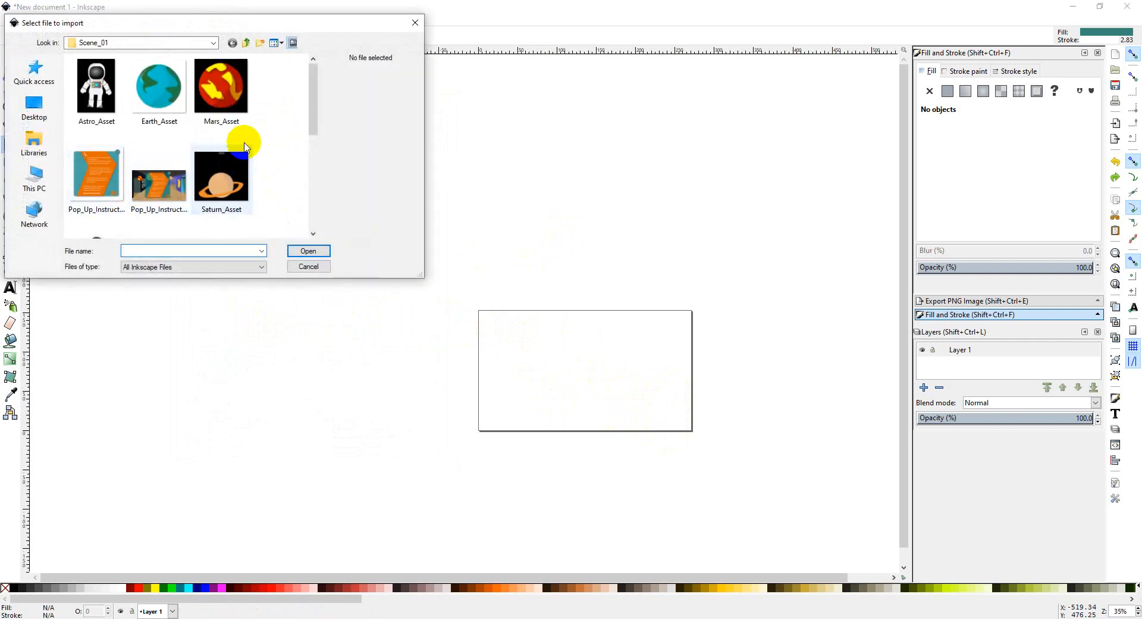
drag(315, 89, 311, 112)
double_click(178, 112)
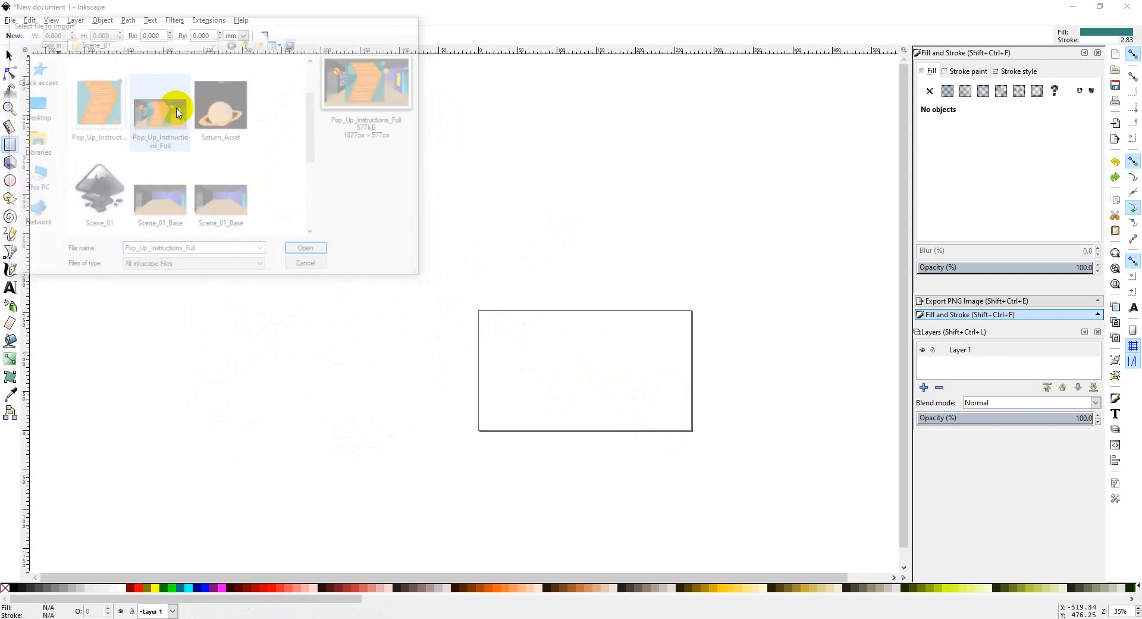
click(645, 393)
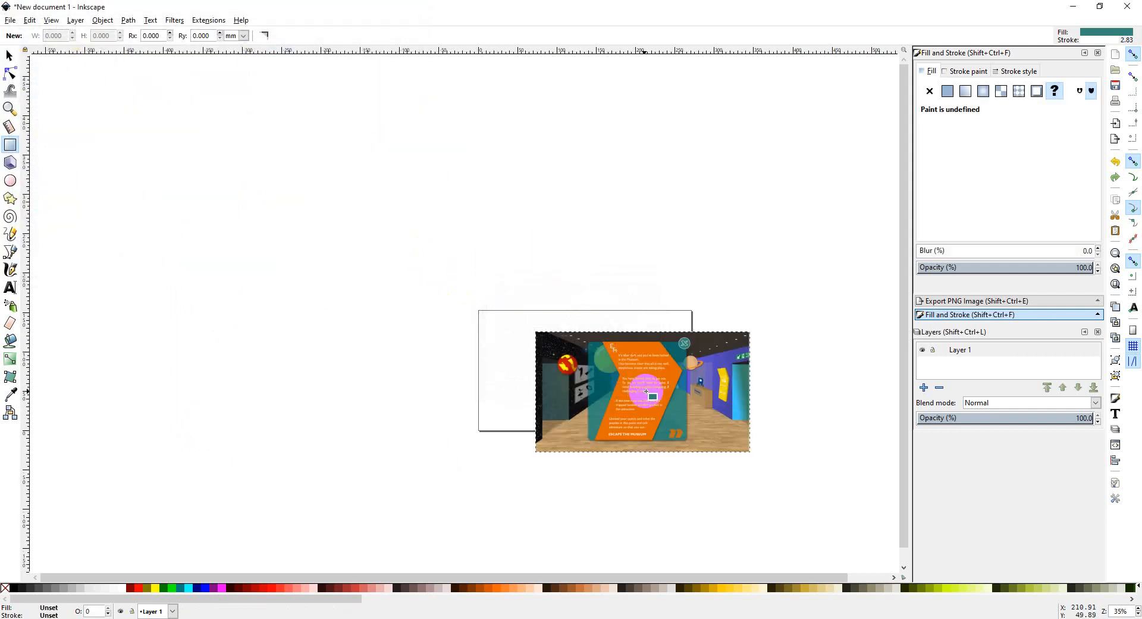
Move the imported museum image so that it covers the page and lines up with its borders.
click(10, 56)
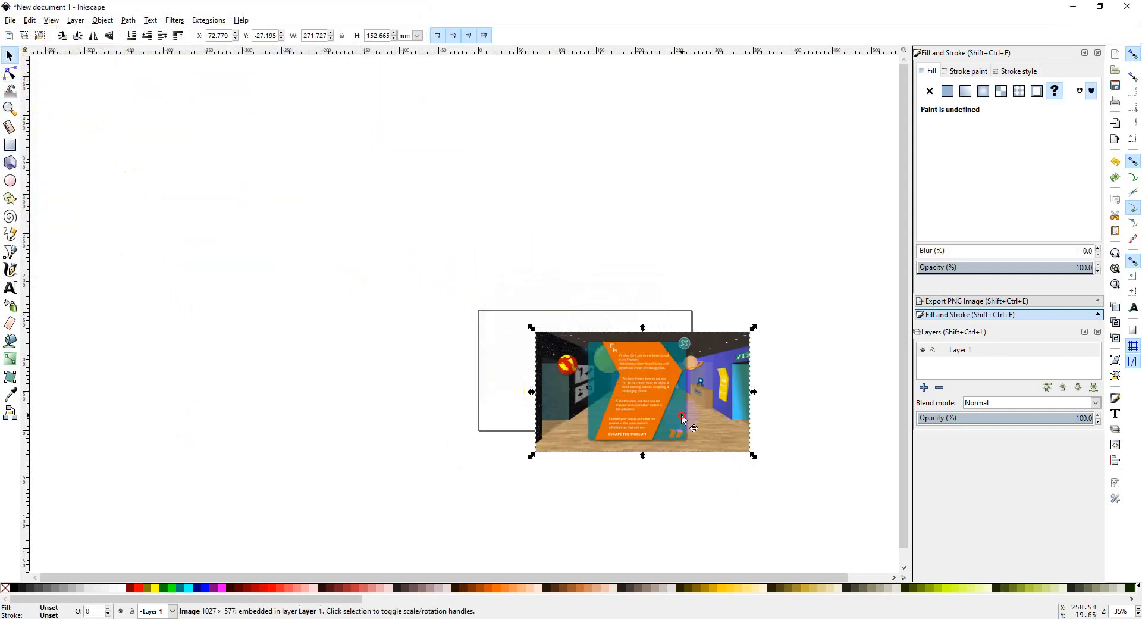
drag(682, 420, 623, 395)
ctrl+scroll(623, 393, up, 3)
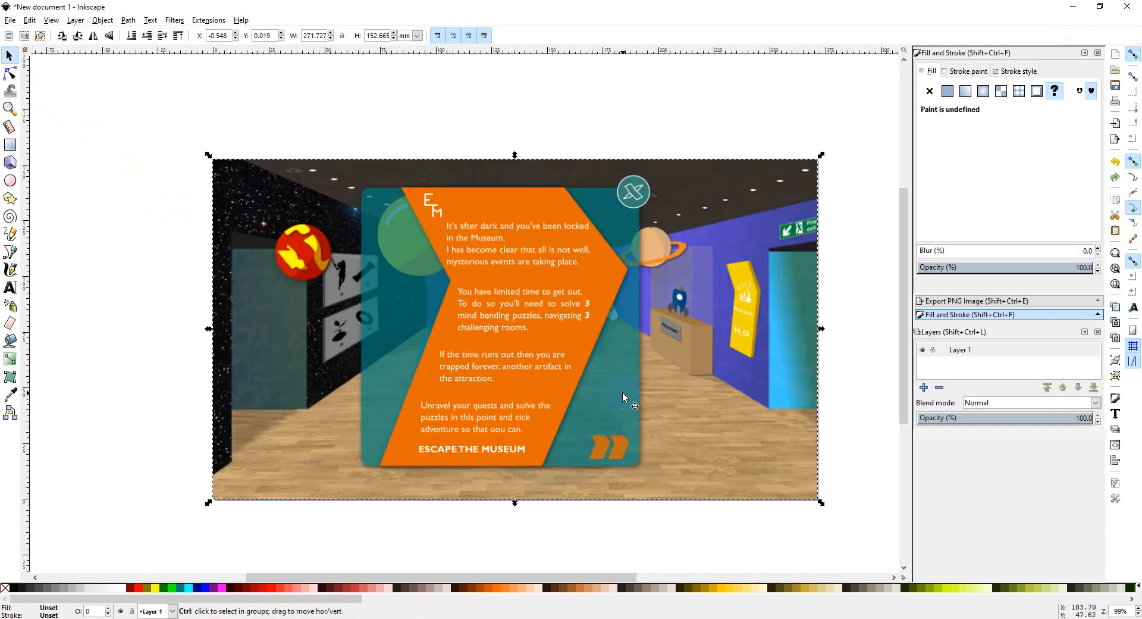
click(825, 436)
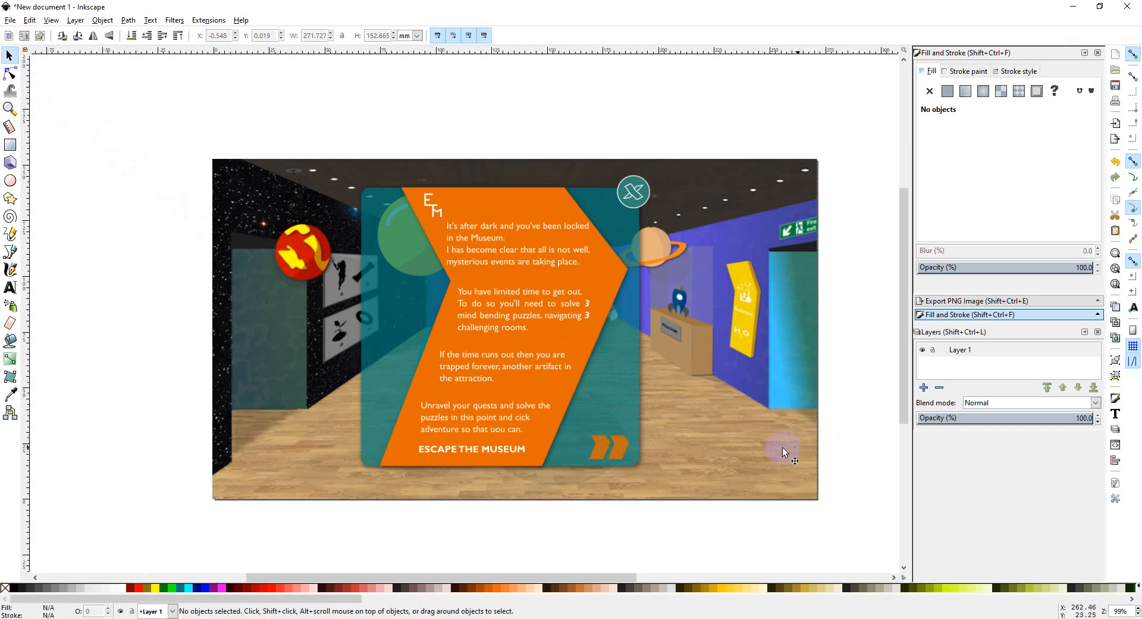
drag(778, 449, 781, 451)
scroll(886, 461, down, 5)
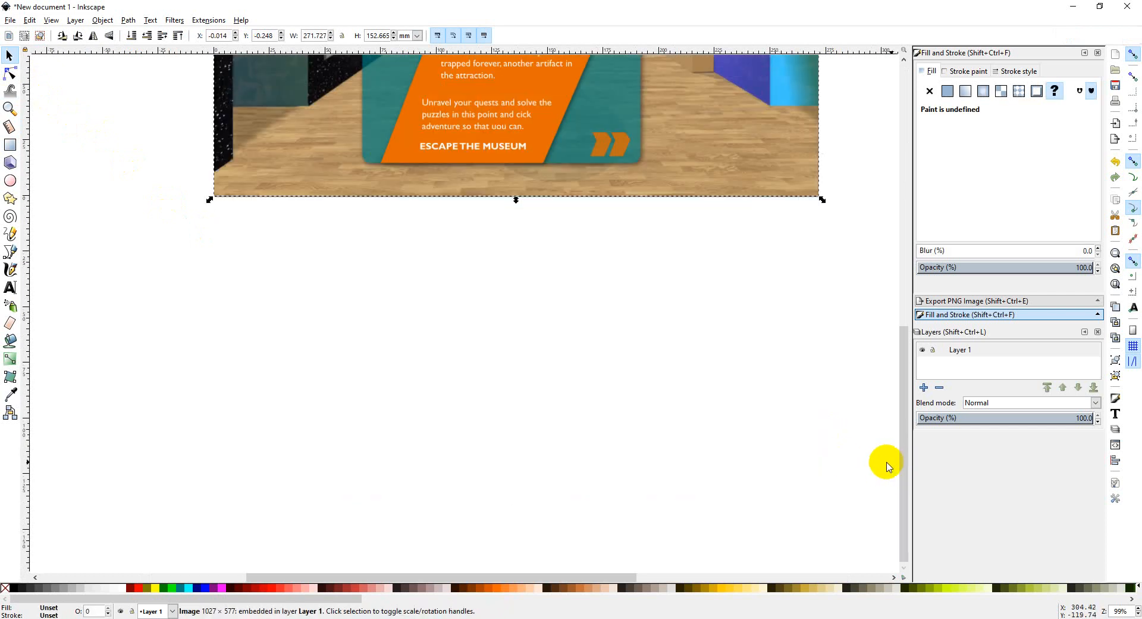
scroll(649, 381, up, 5)
scroll(648, 381, down, 5)
scroll(650, 384, up, 3)
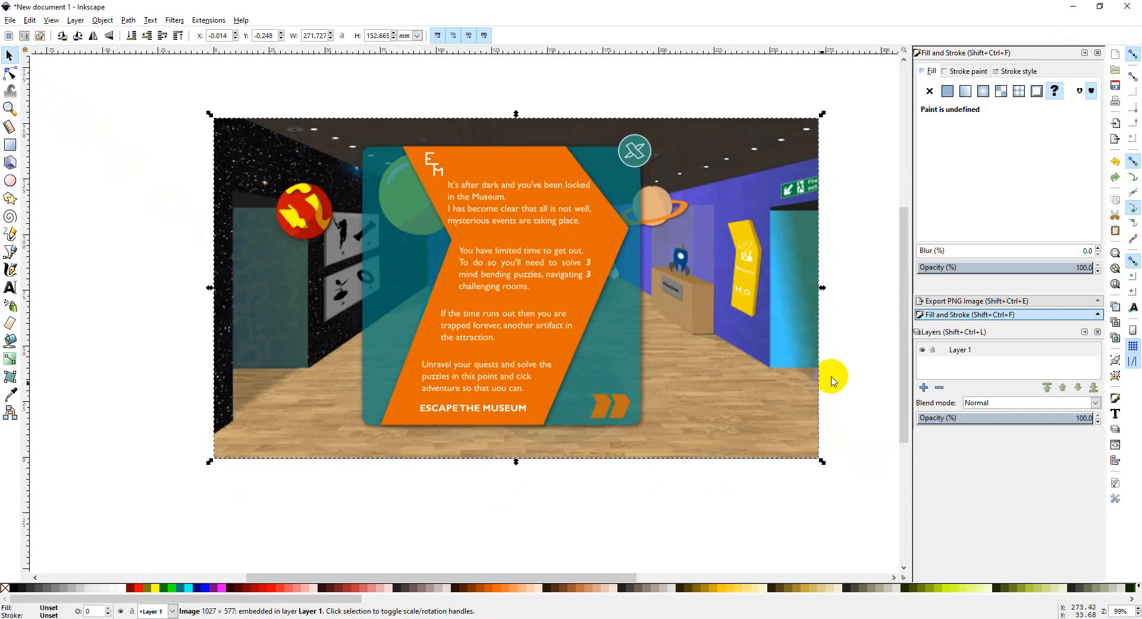
click(844, 378)
scroll(568, 392, up, 2)
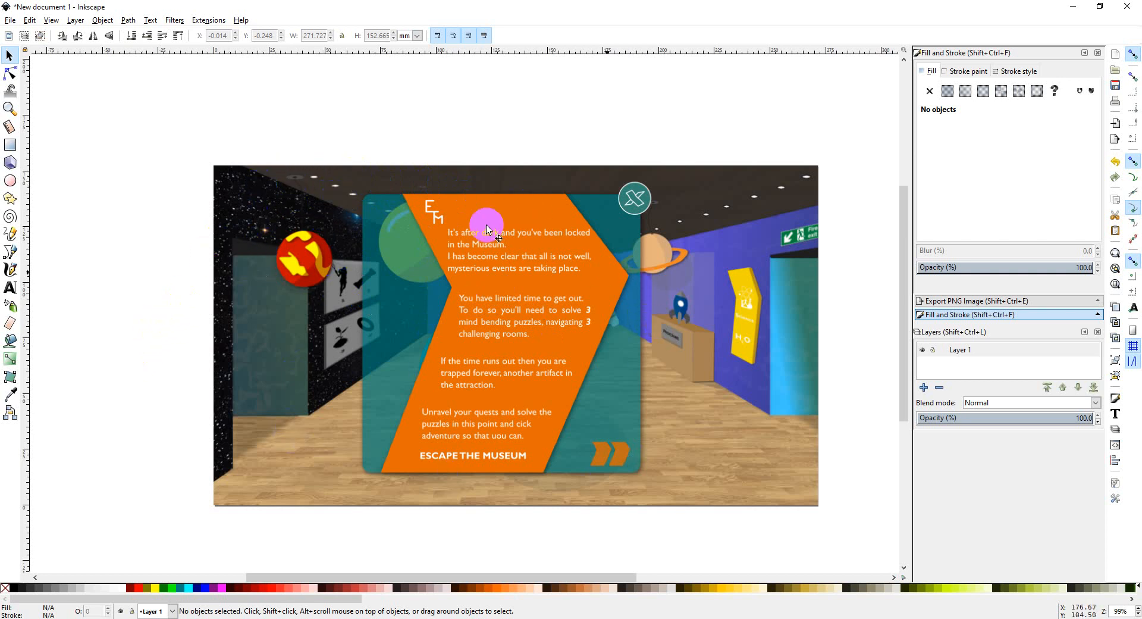
Rename Layer 1 to Ref.
click(965, 352)
click(966, 353)
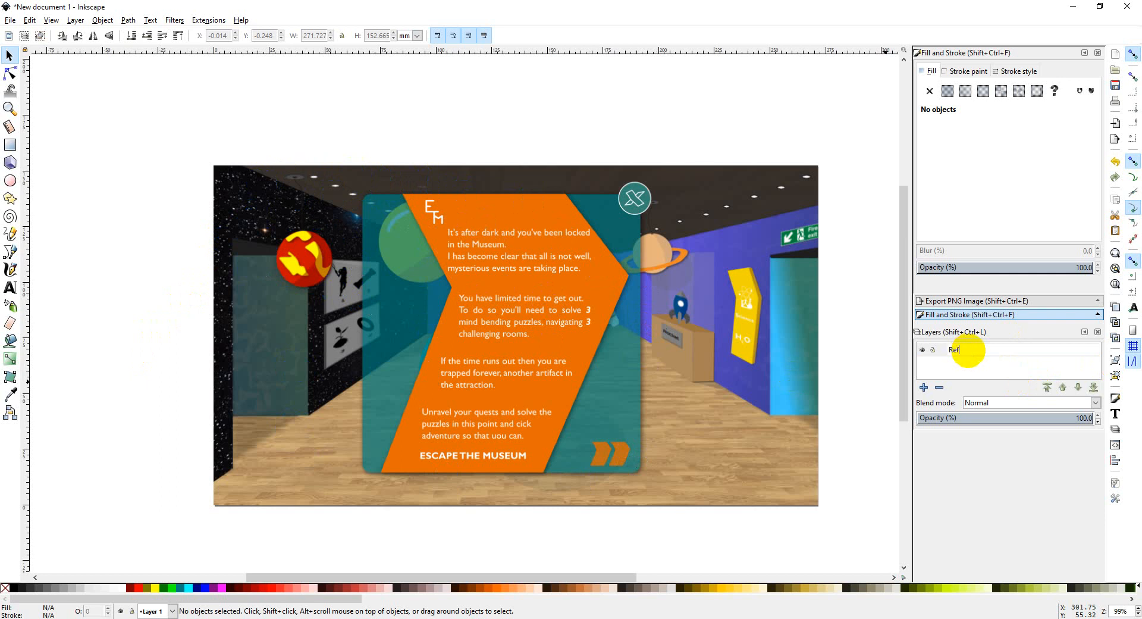
key(Return)
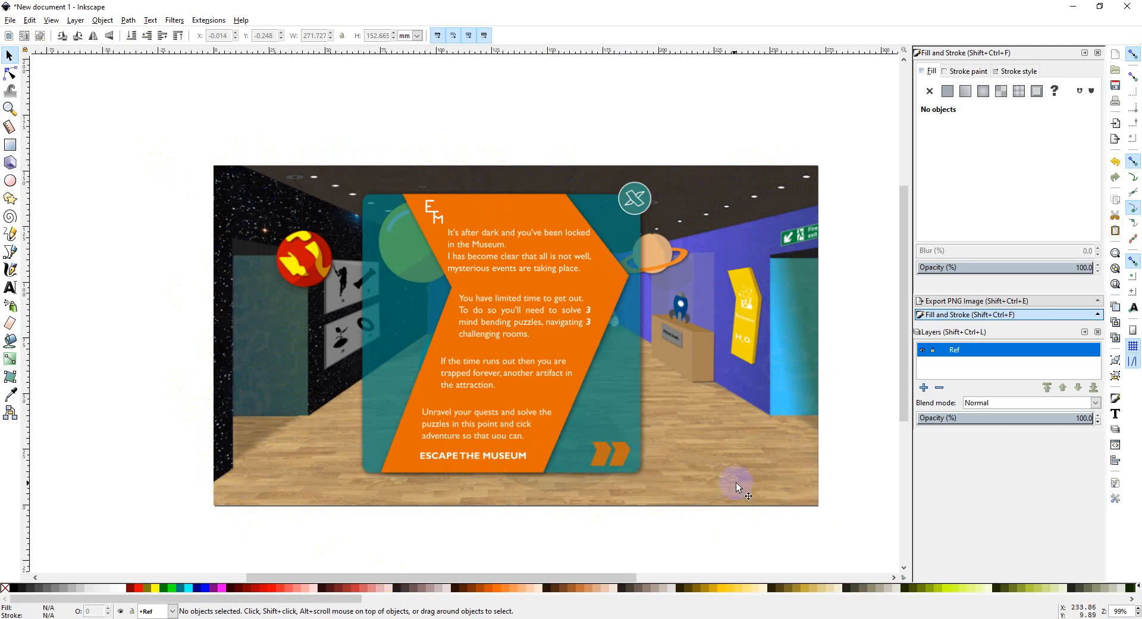
click(808, 472)
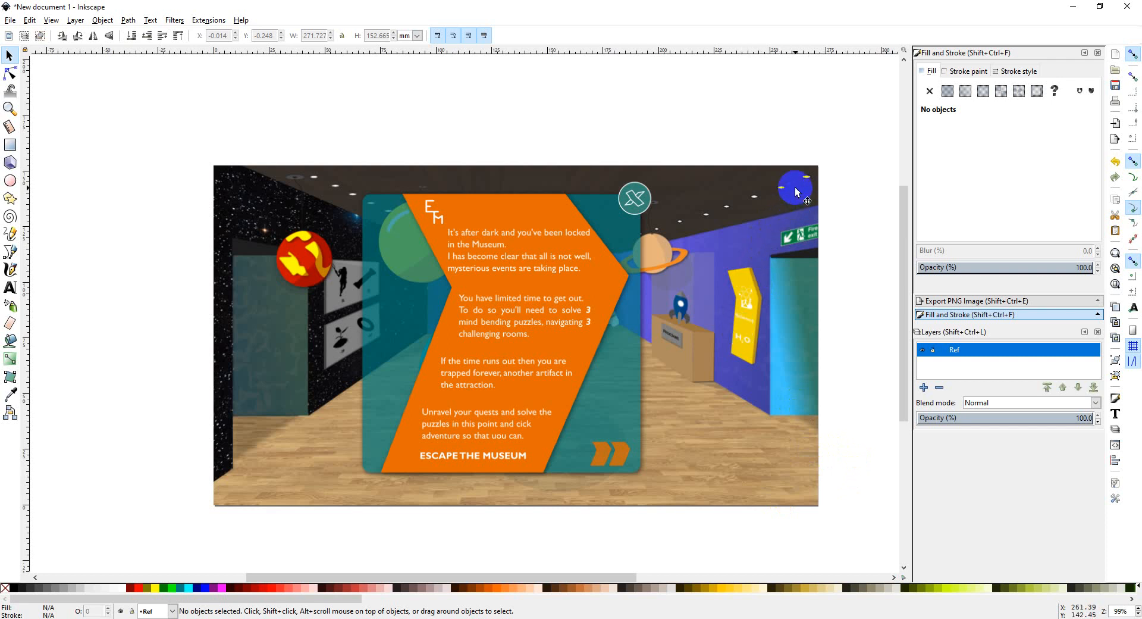
click(212, 180)
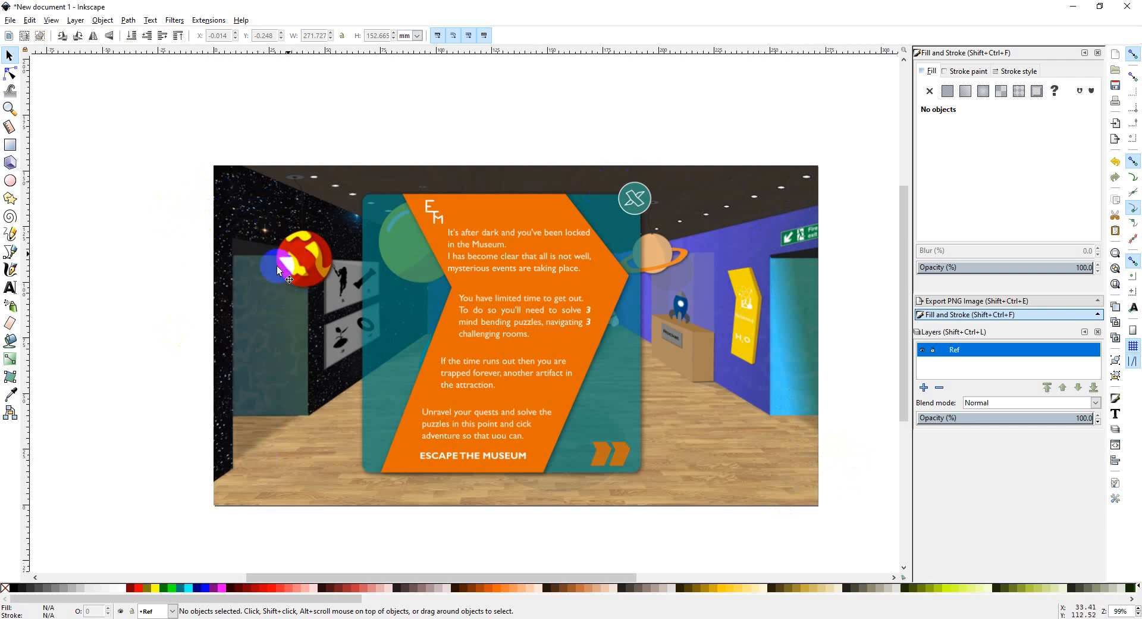
click(204, 479)
click(250, 502)
click(241, 530)
click(738, 502)
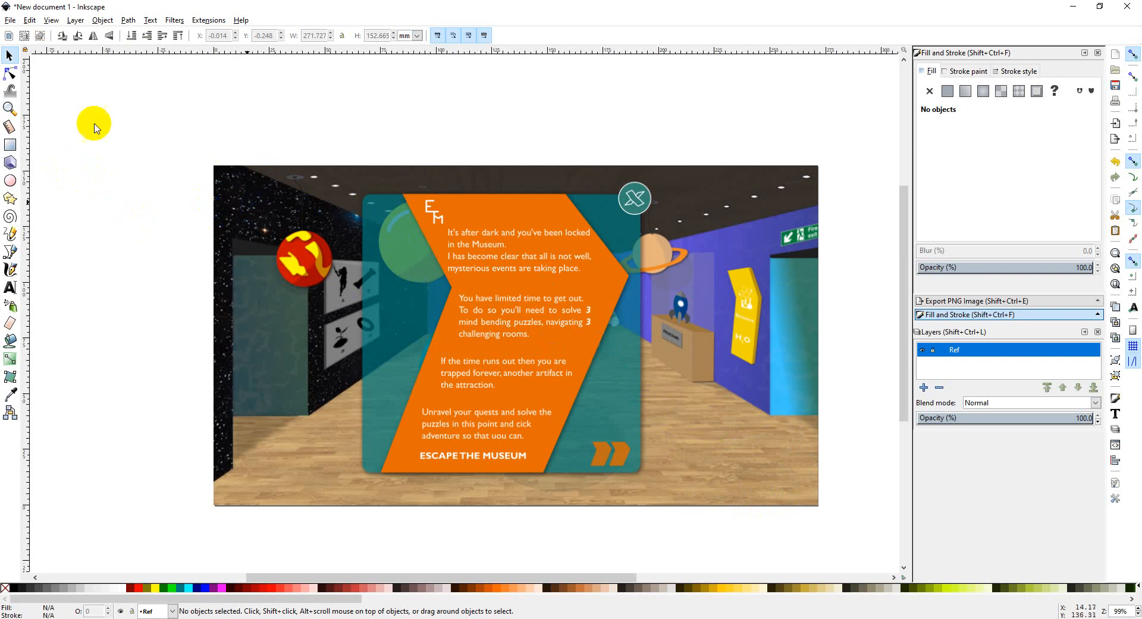
click(14, 181)
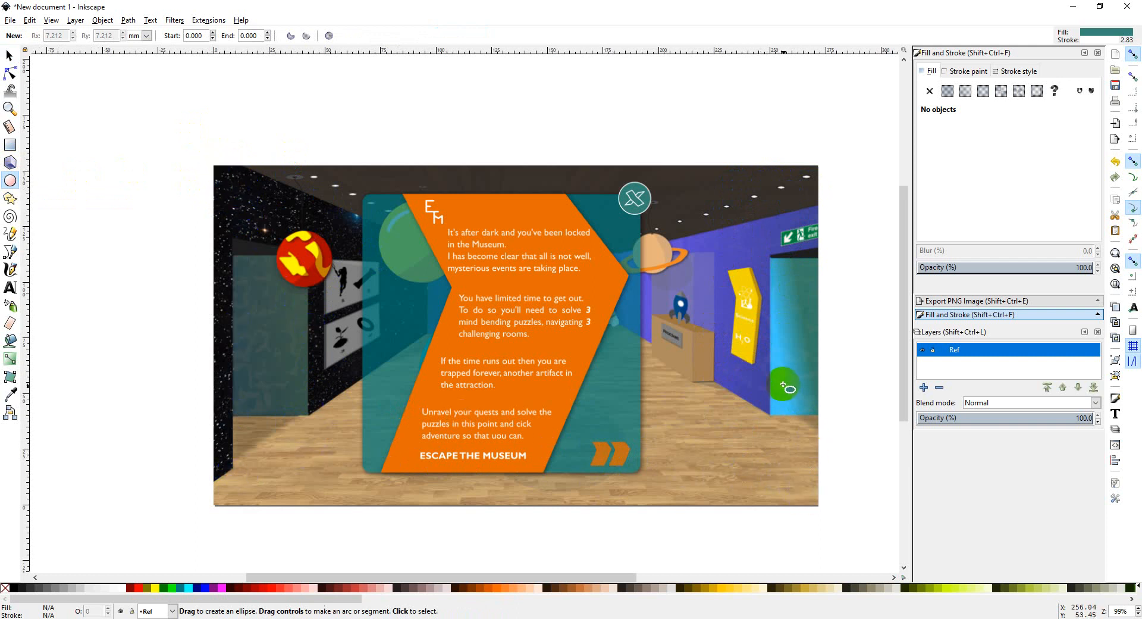
Draw a closed inverted trapezoid about 238 mm wide and 14 mm high along the page's top edge with the Bezier tool.
click(11, 252)
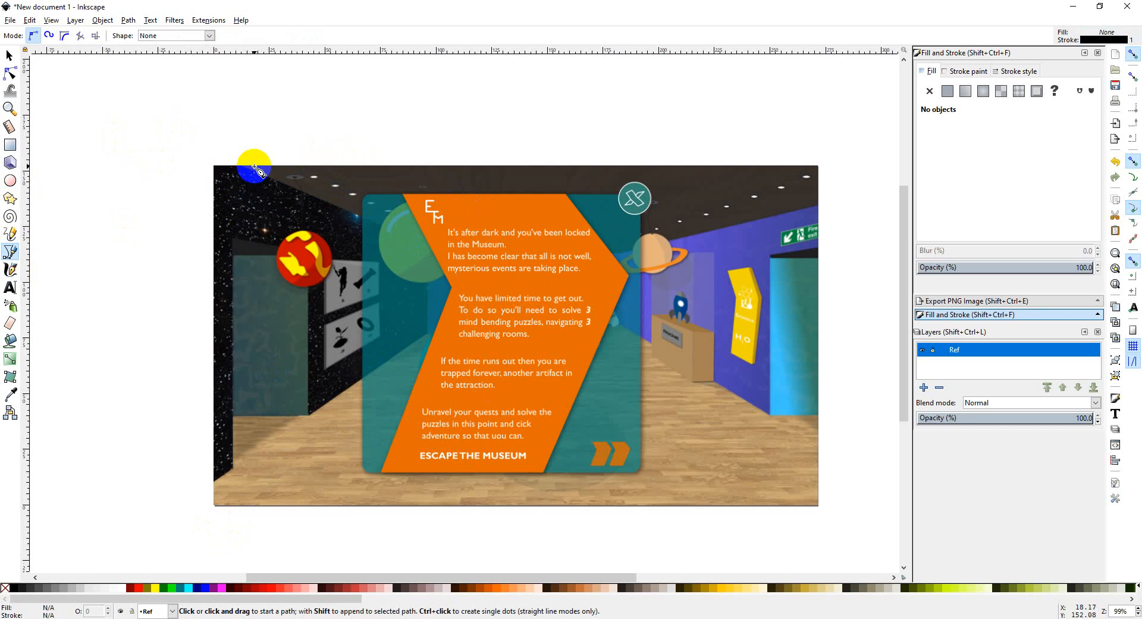
click(255, 168)
click(286, 195)
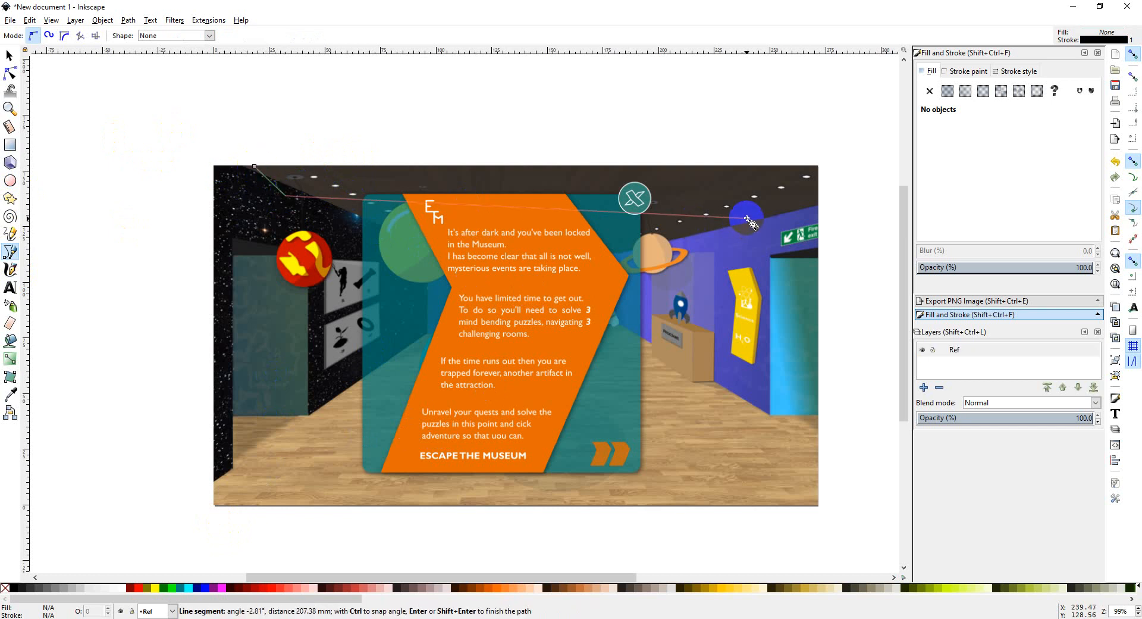
click(754, 196)
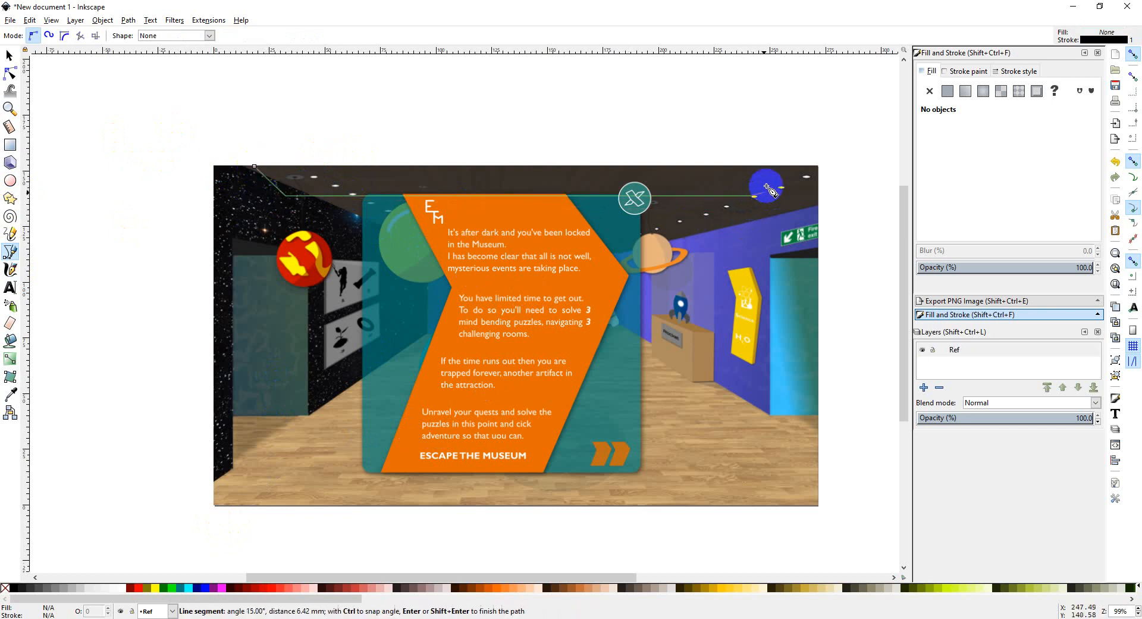
click(782, 168)
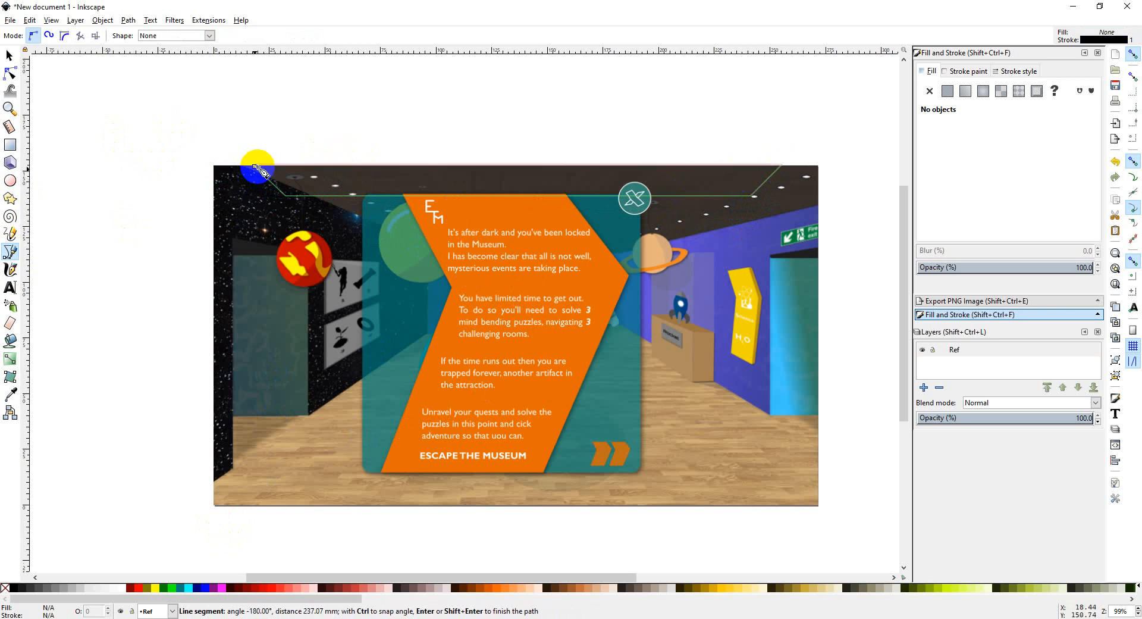
click(255, 167)
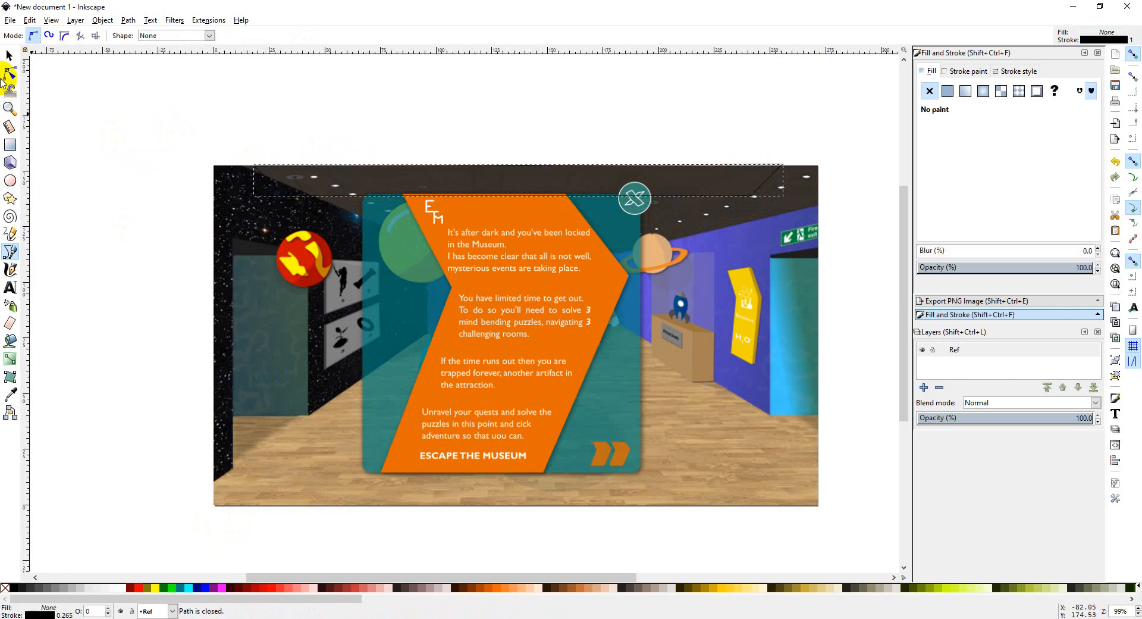
Fill the top trapezoid with the teal sampled from the instruction panel and set its opacity to 50%.
click(9, 56)
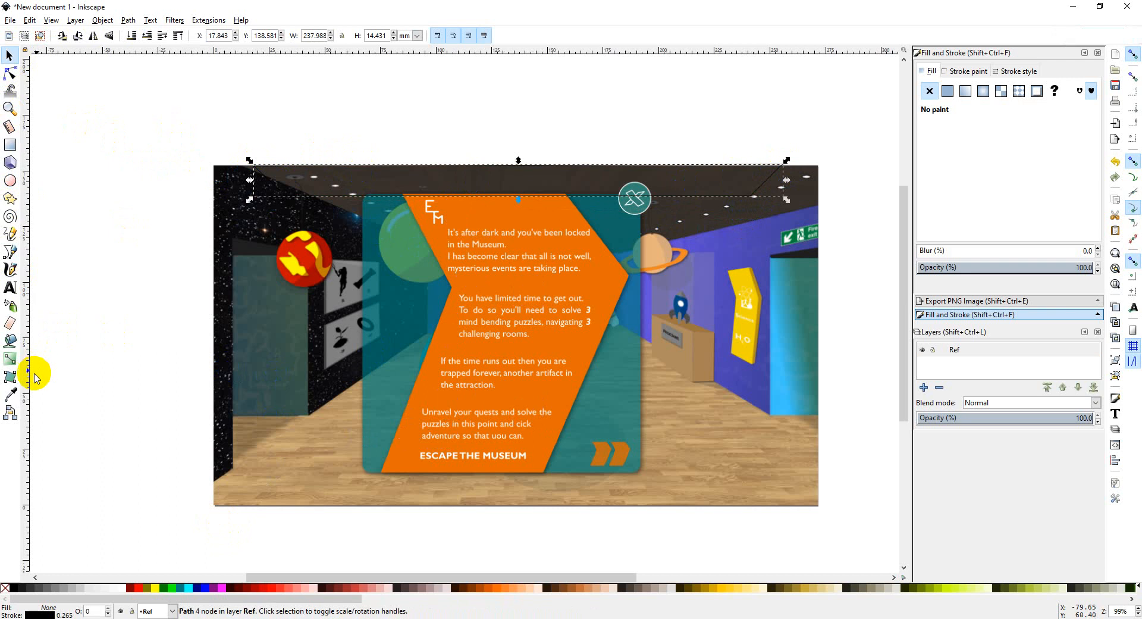
click(10, 393)
click(611, 391)
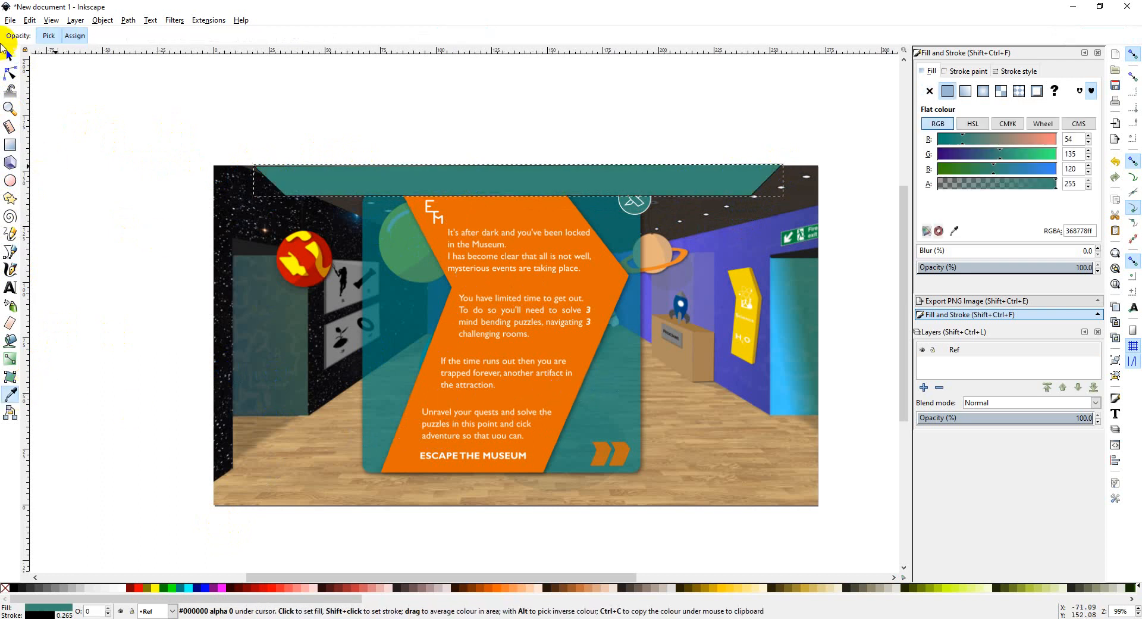
click(10, 55)
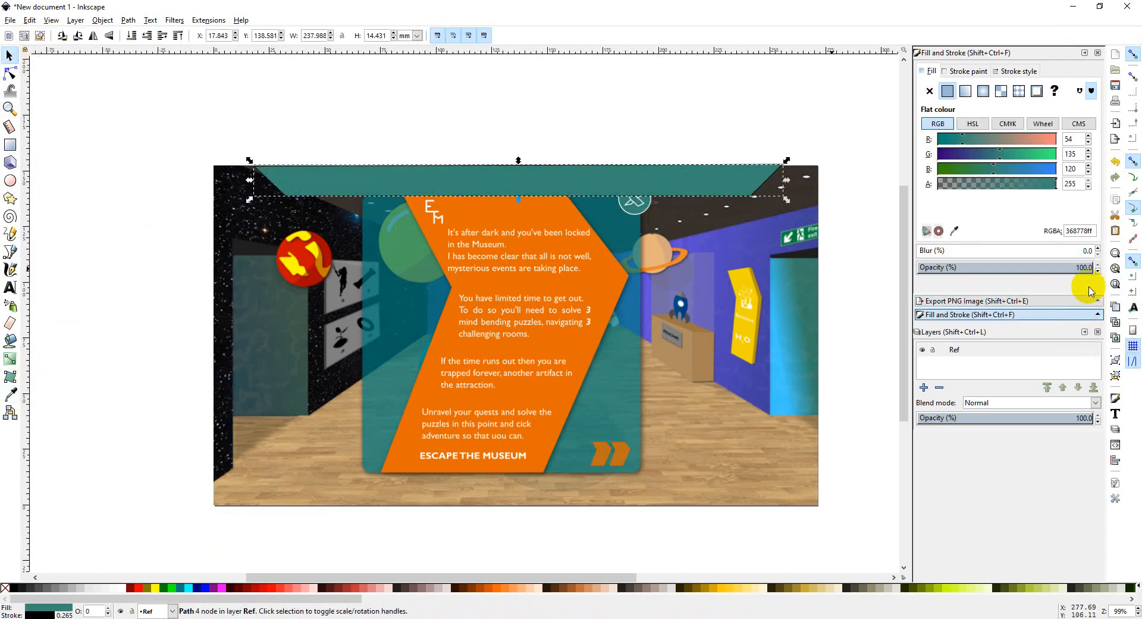
click(1099, 266)
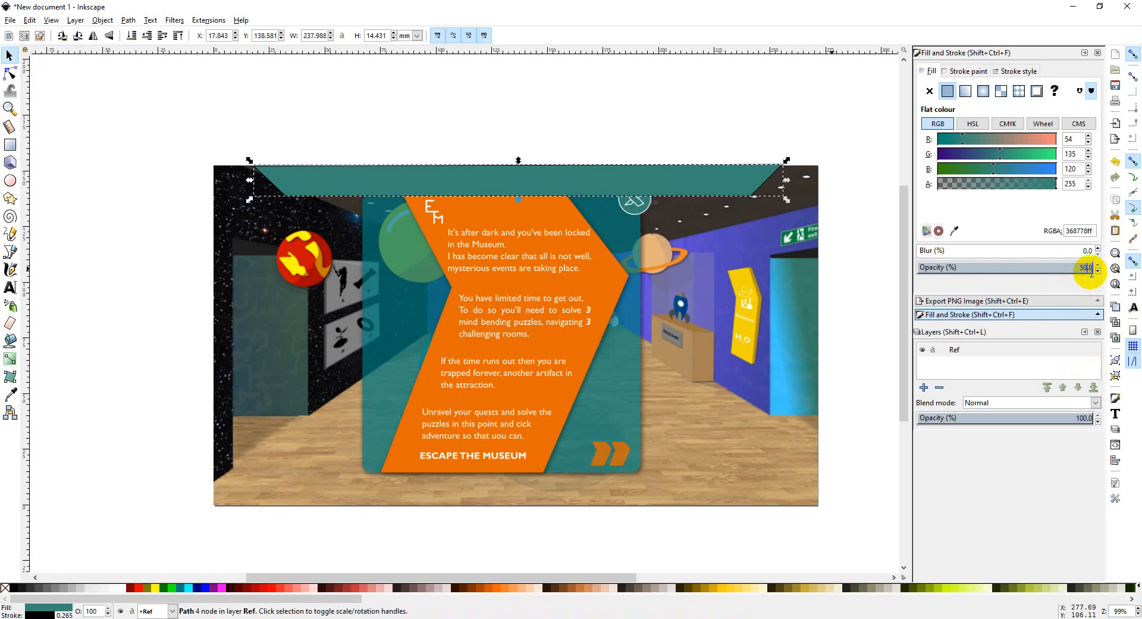
key(Return)
click(102, 199)
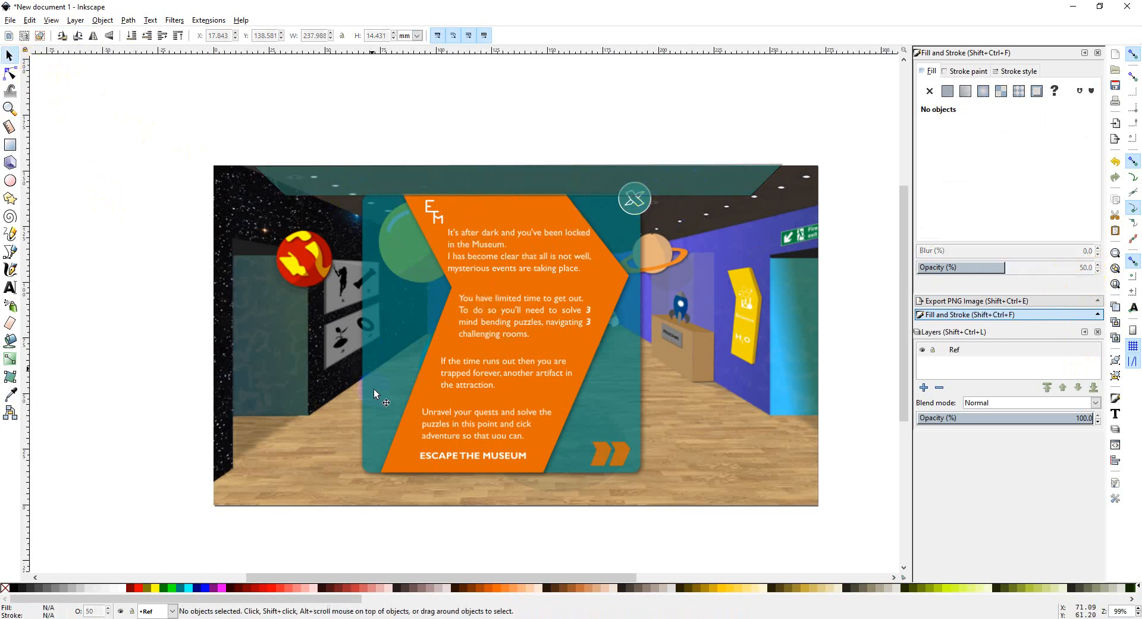
Draw a closed upright trapezoid about 15 mm wide and 112 mm high along the page's left edge with the Bezier tool.
click(10, 252)
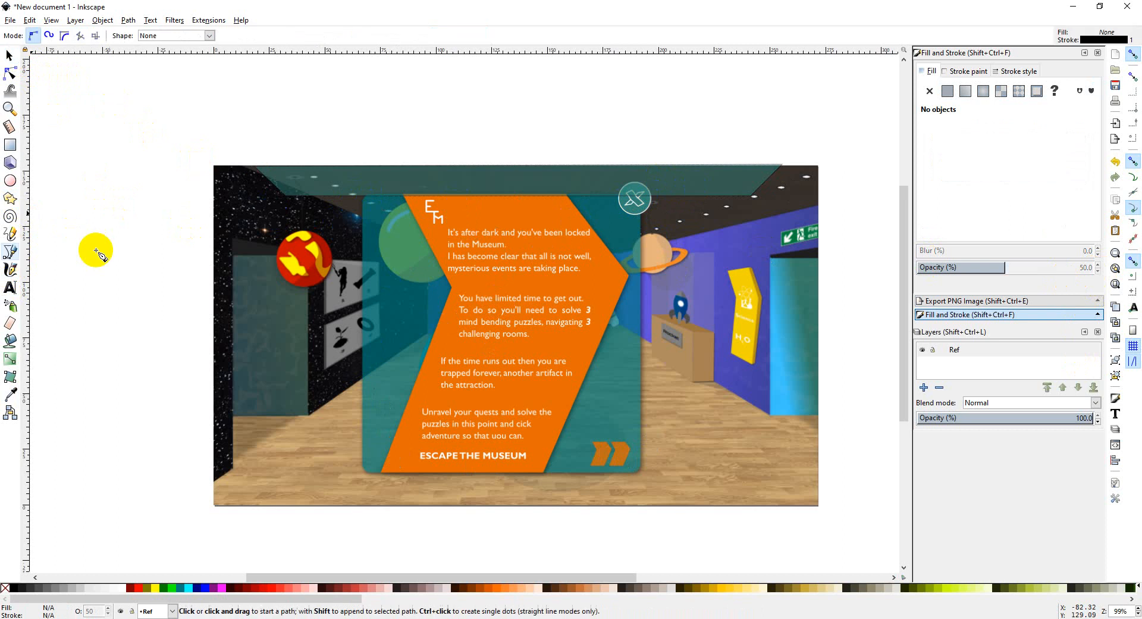
click(214, 217)
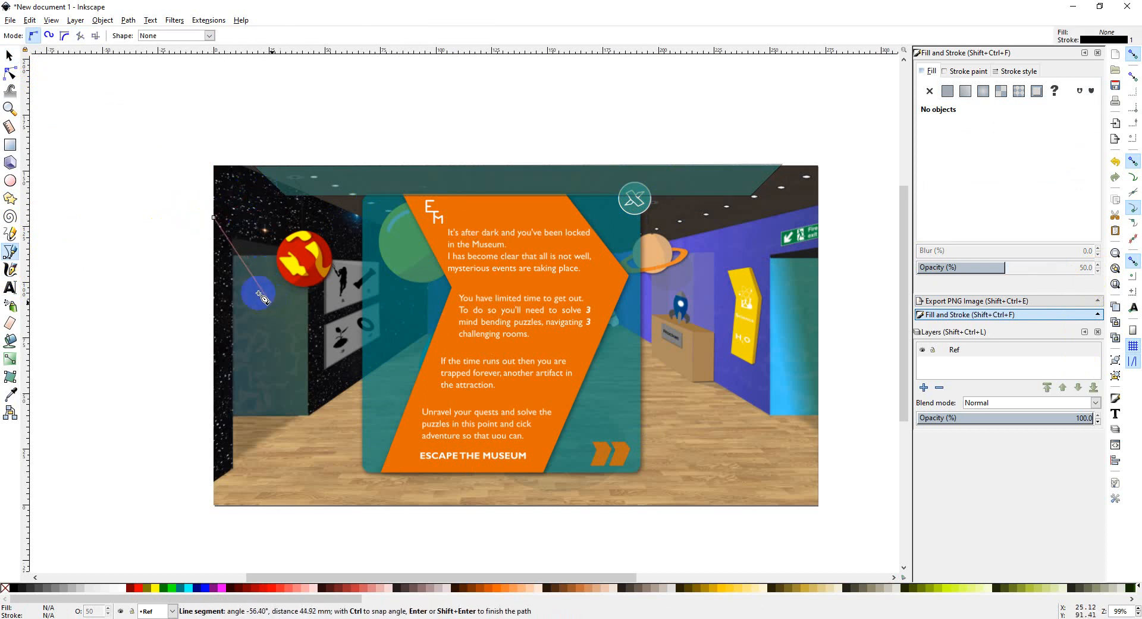
click(246, 286)
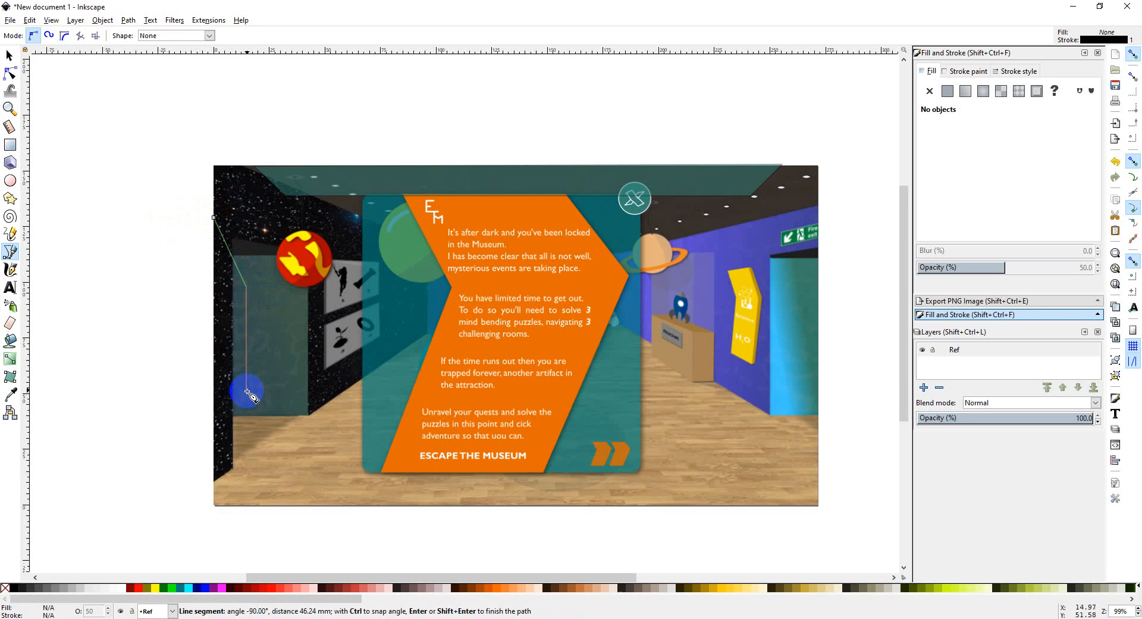
click(245, 410)
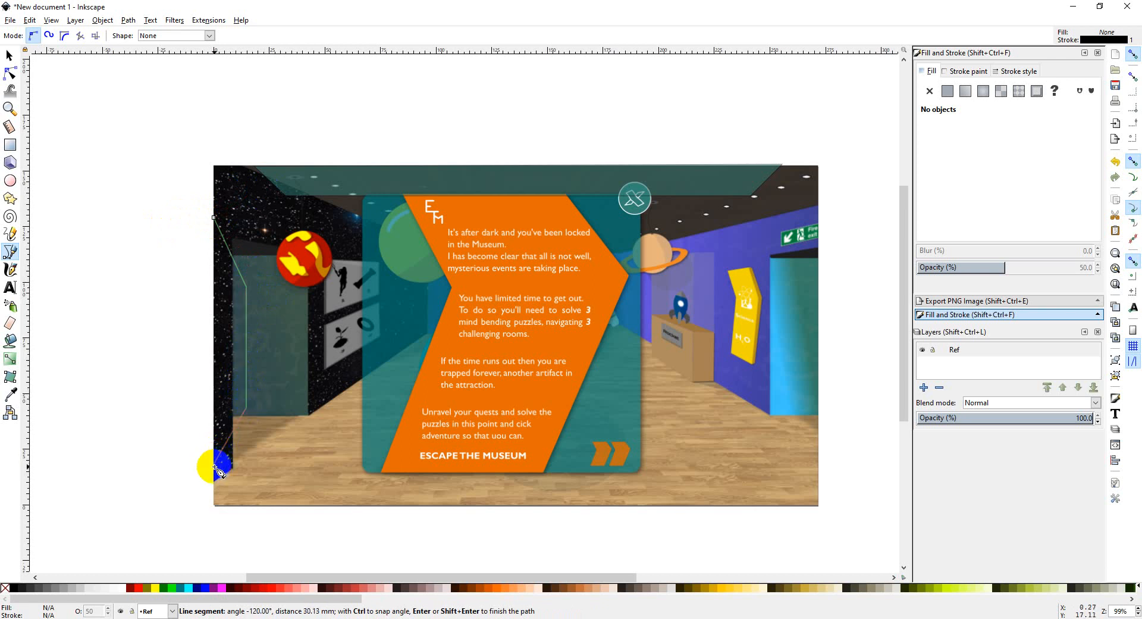
click(215, 468)
click(214, 218)
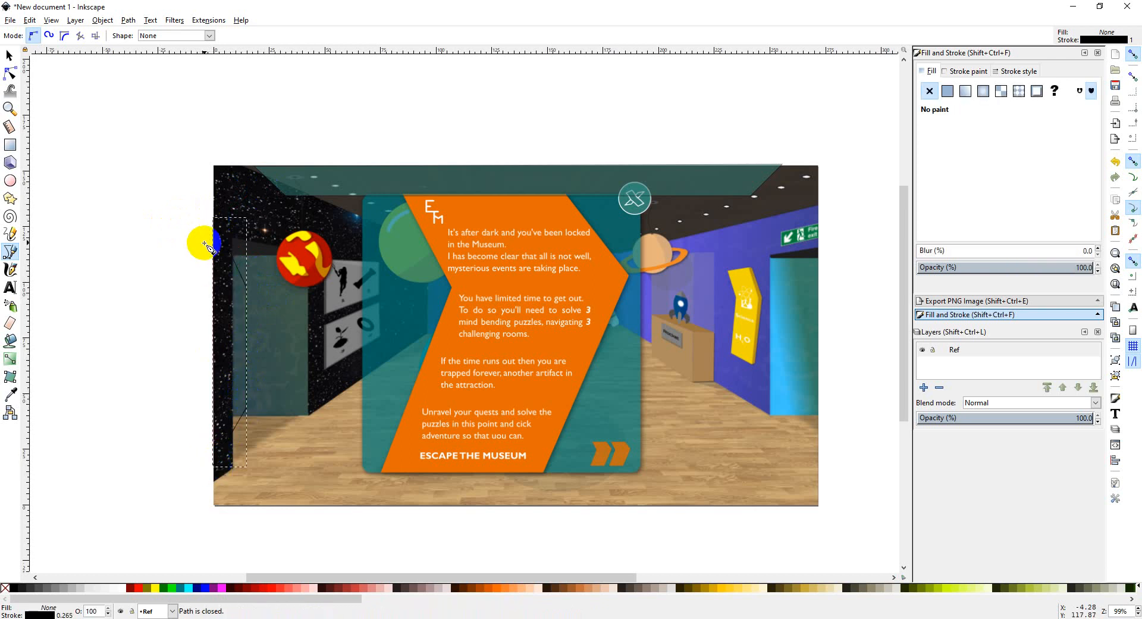
Fill the left-edge trapezoid with the dark teal (375d51) sampled from the top trapezoid.
key(i)
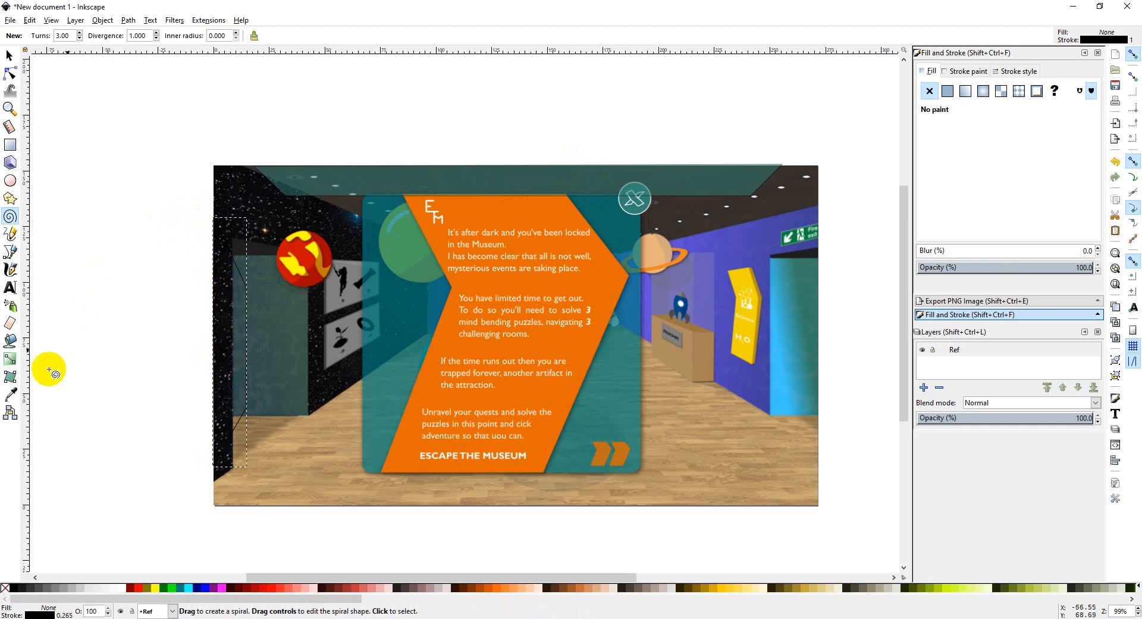
click(10, 393)
click(512, 179)
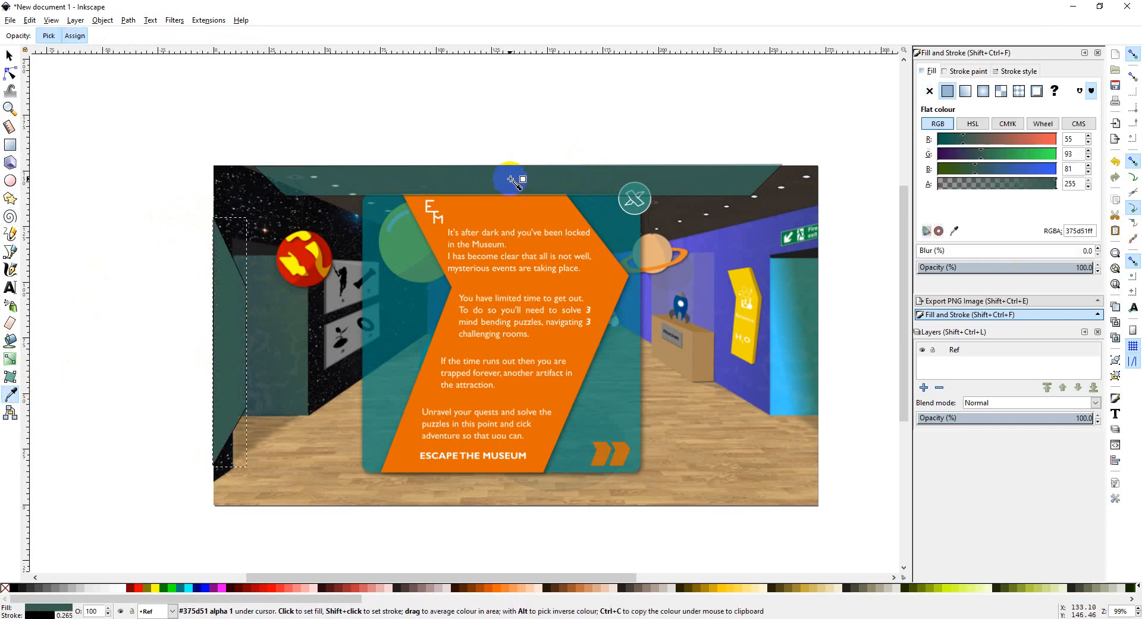
click(9, 56)
click(273, 261)
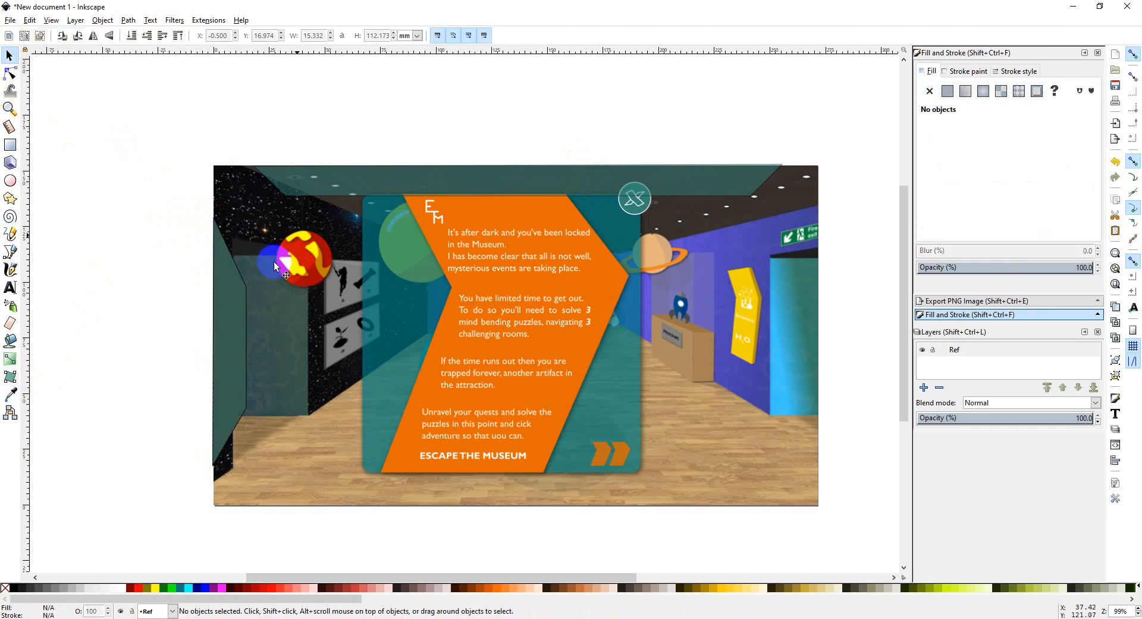
Set the left-edge trapezoid's opacity to 50% and remove its stroke.
click(232, 311)
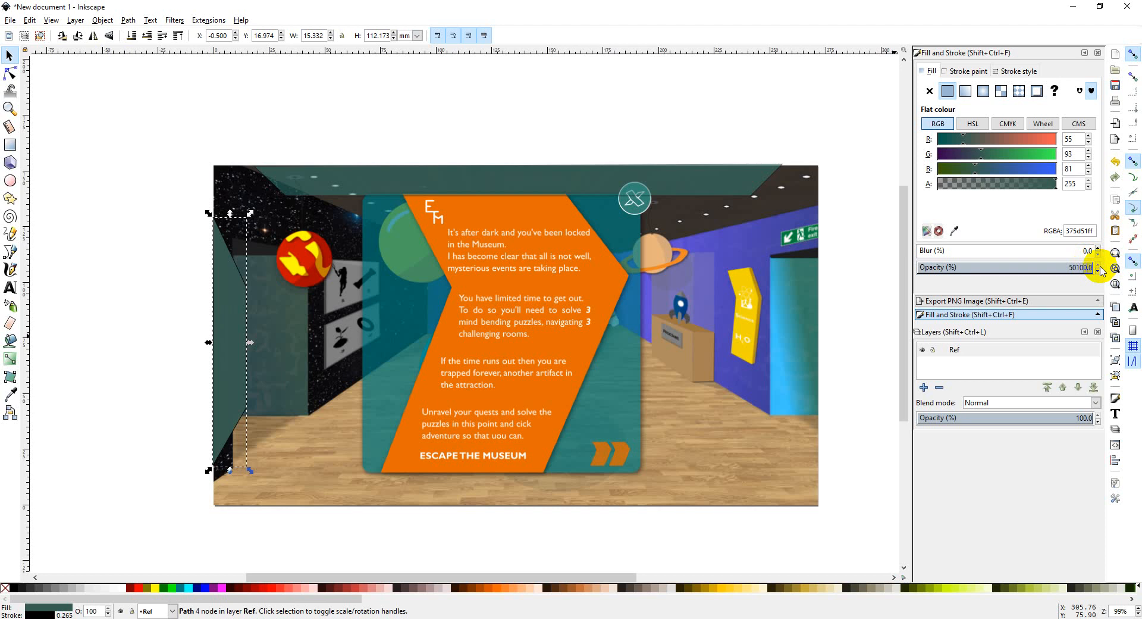
key(Return)
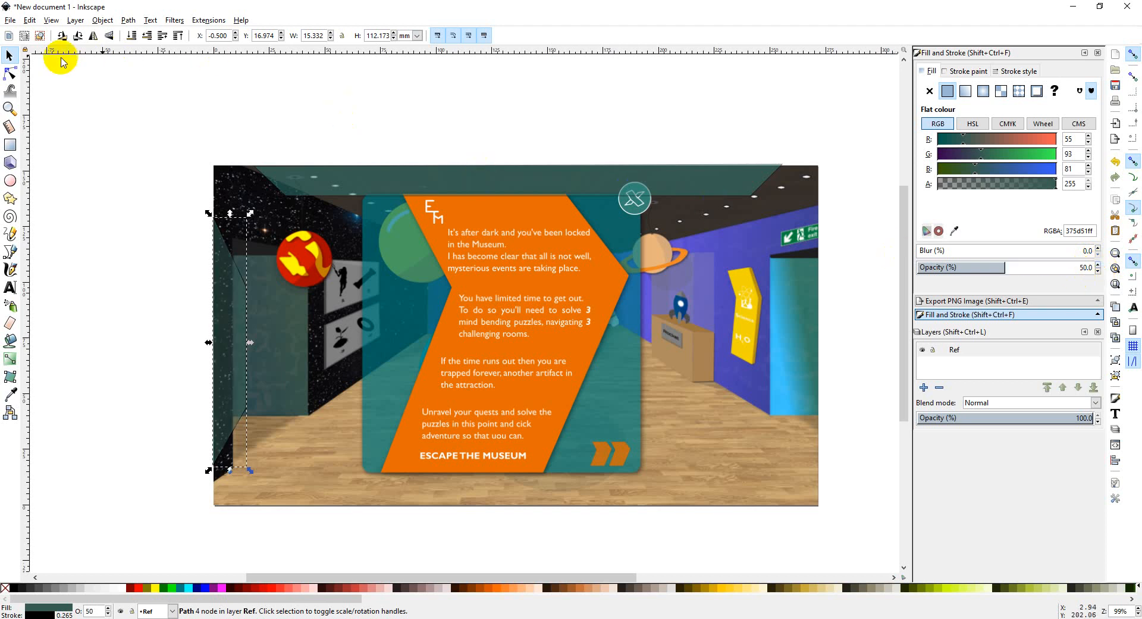
right_click(42, 610)
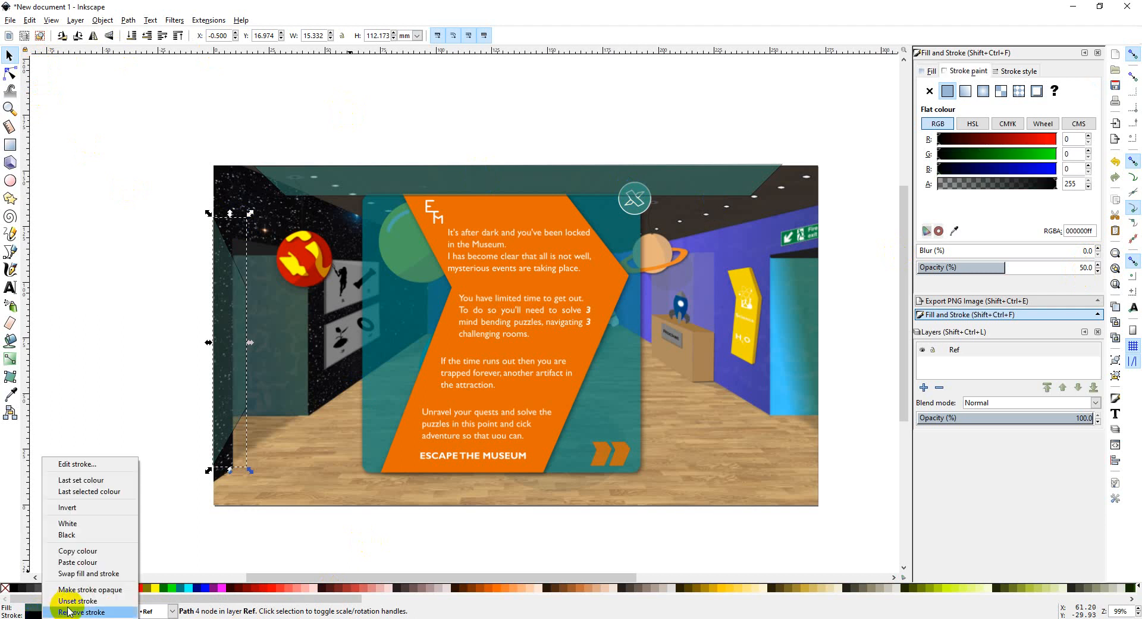
click(65, 611)
click(48, 143)
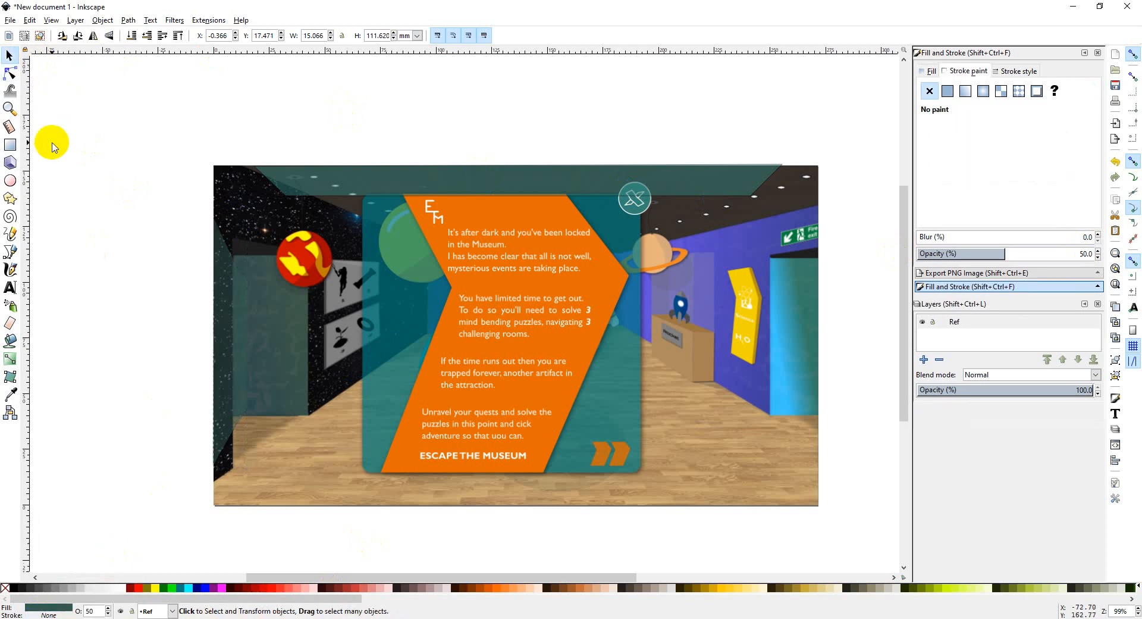
Remove the stroke from the trapezoid along the page's top edge.
click(352, 179)
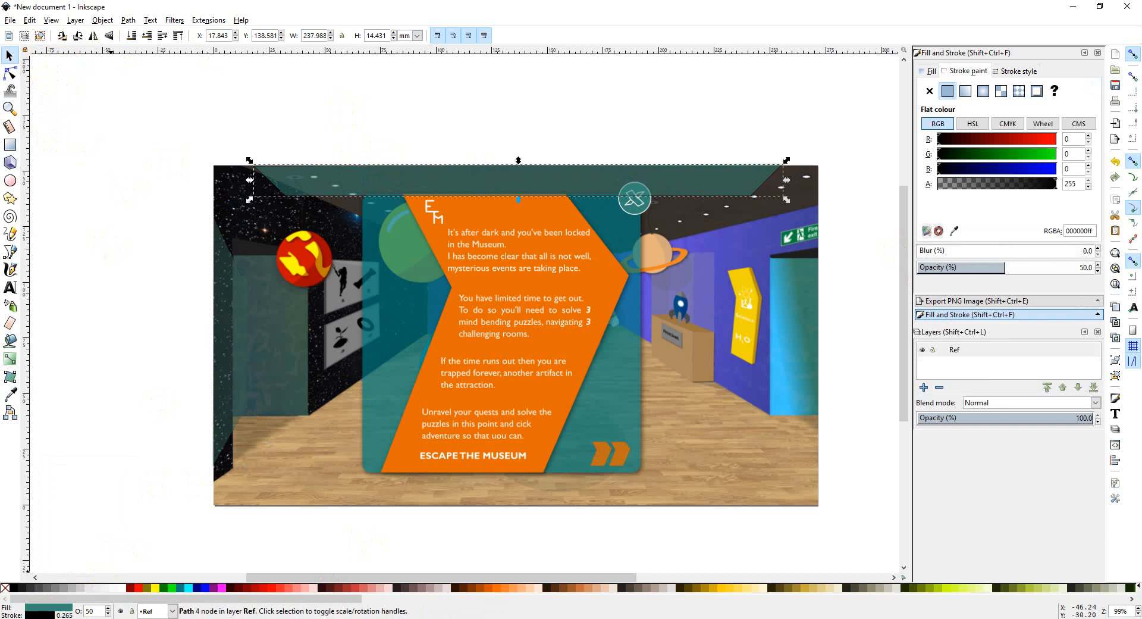
right_click(40, 613)
click(65, 607)
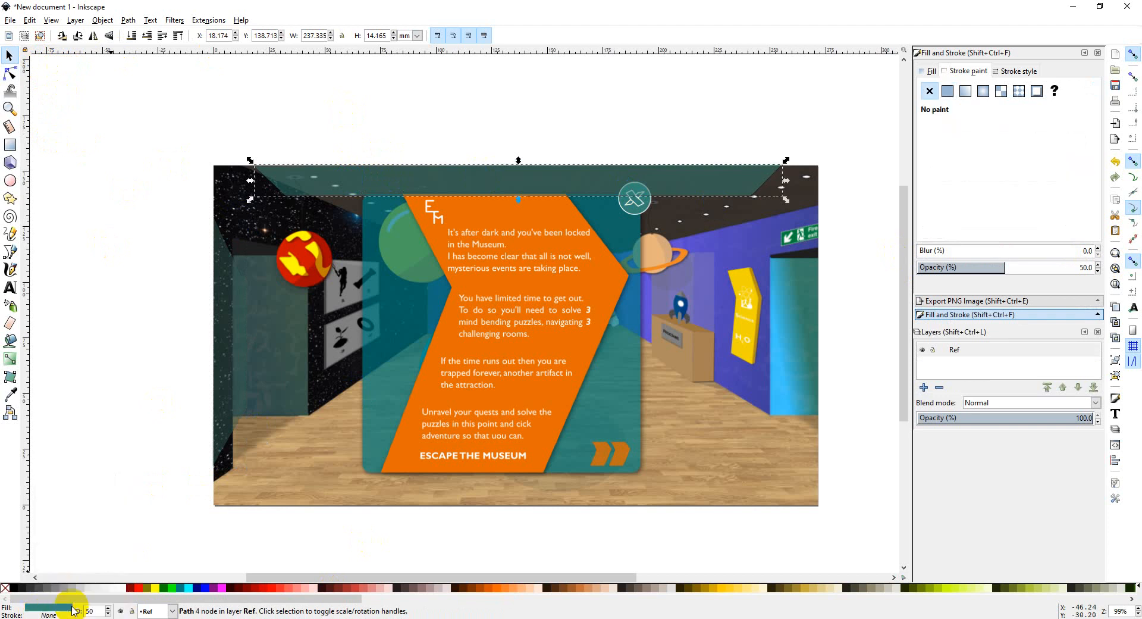
click(142, 423)
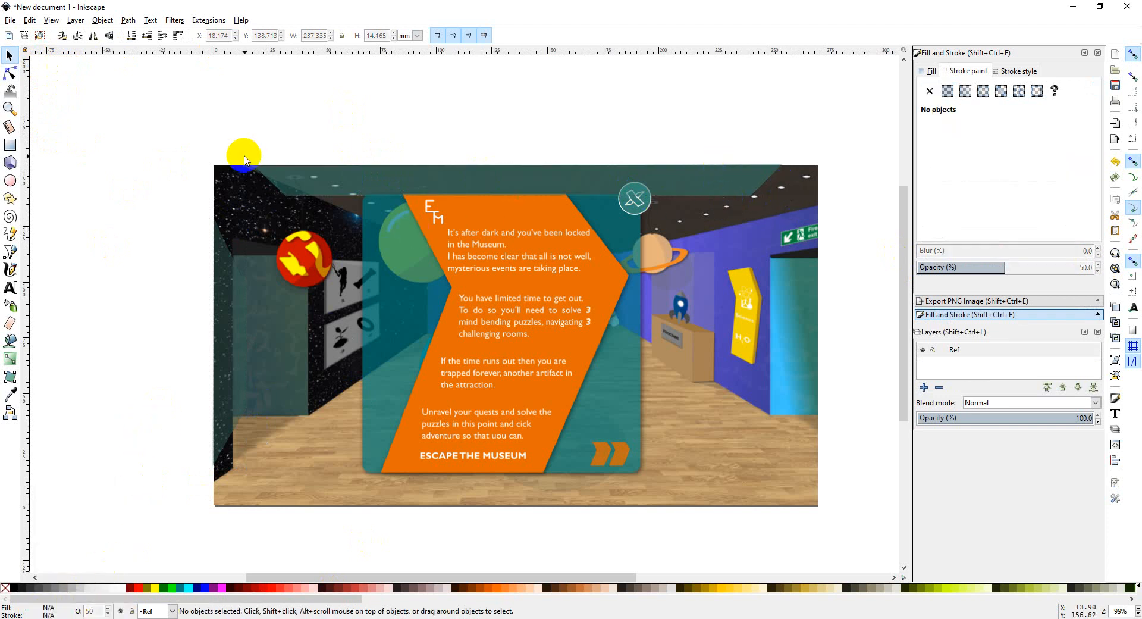
Delete both the left-edge and the top-edge trapezoids from the page.
click(236, 350)
click(286, 275)
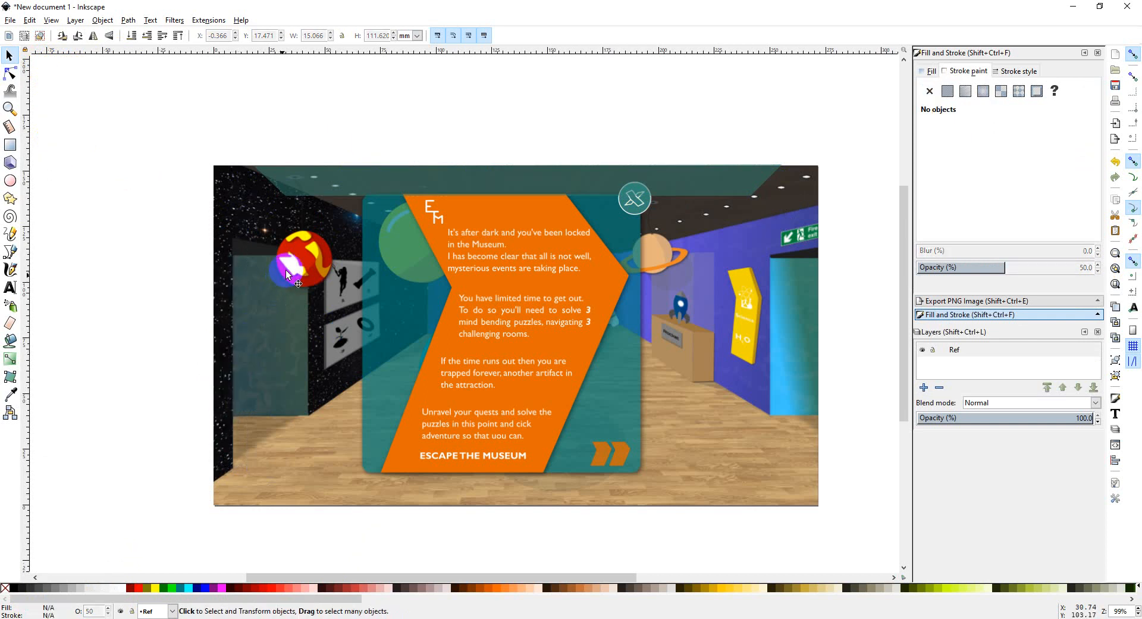
click(342, 181)
key(Delete)
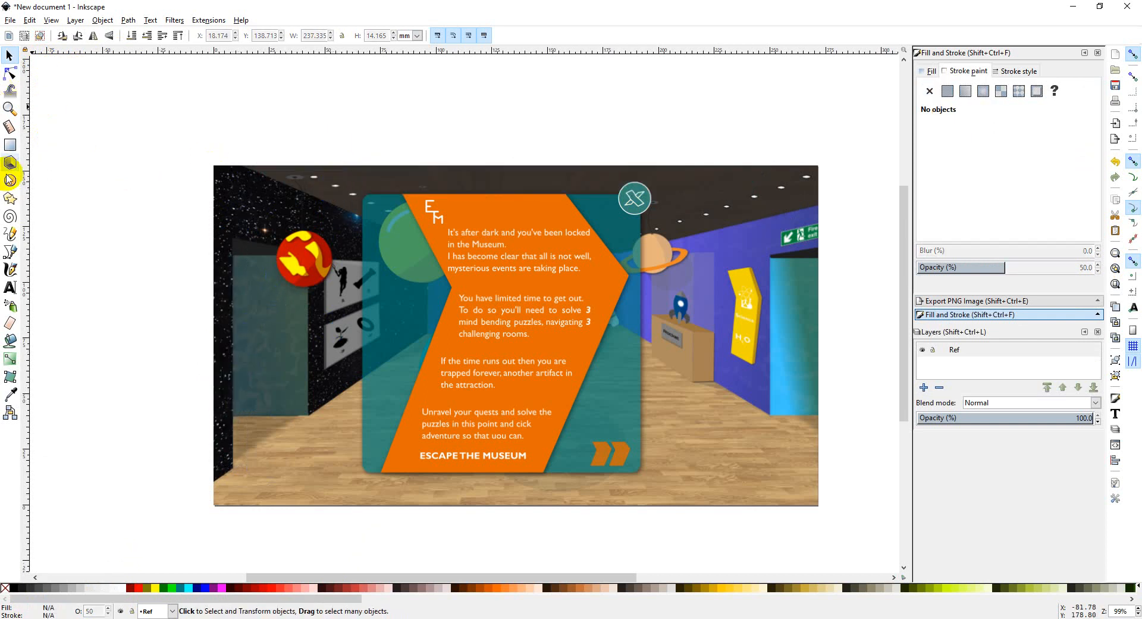
Draw a rounded rectangle about 272 mm wide and 153 mm high covering the page and swap its fill and stroke.
click(11, 145)
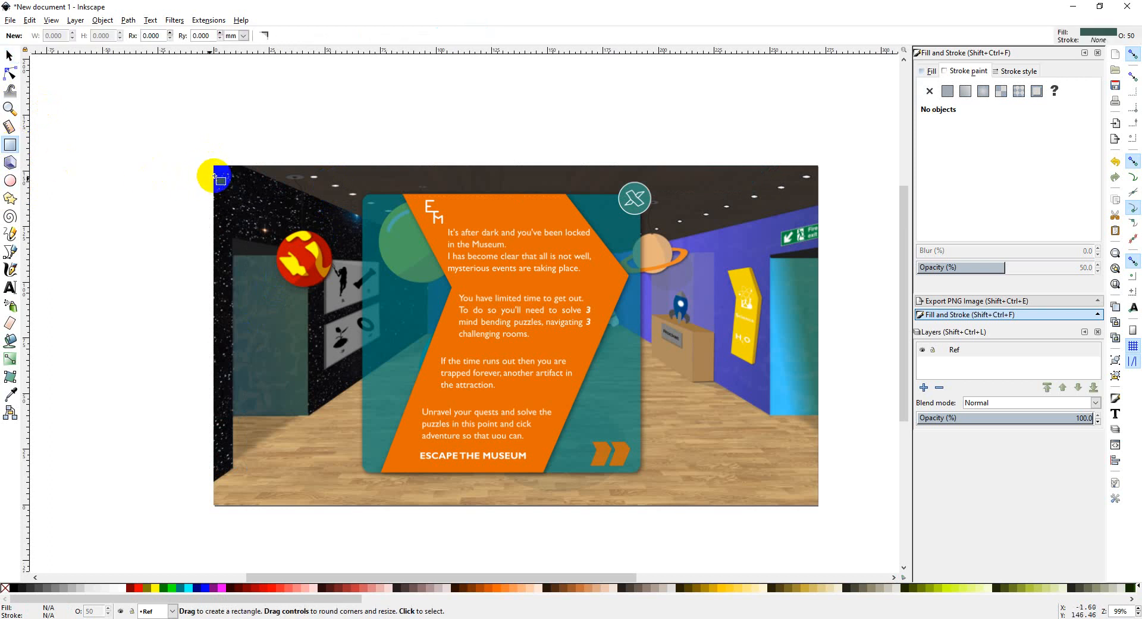
drag(213, 166, 818, 506)
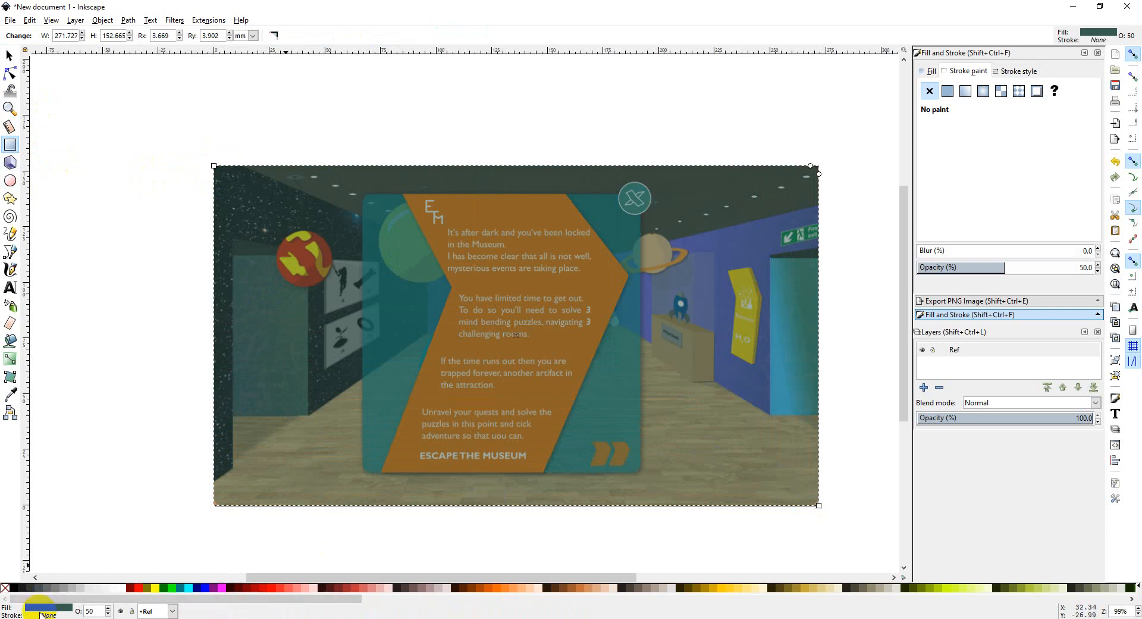
click(932, 71)
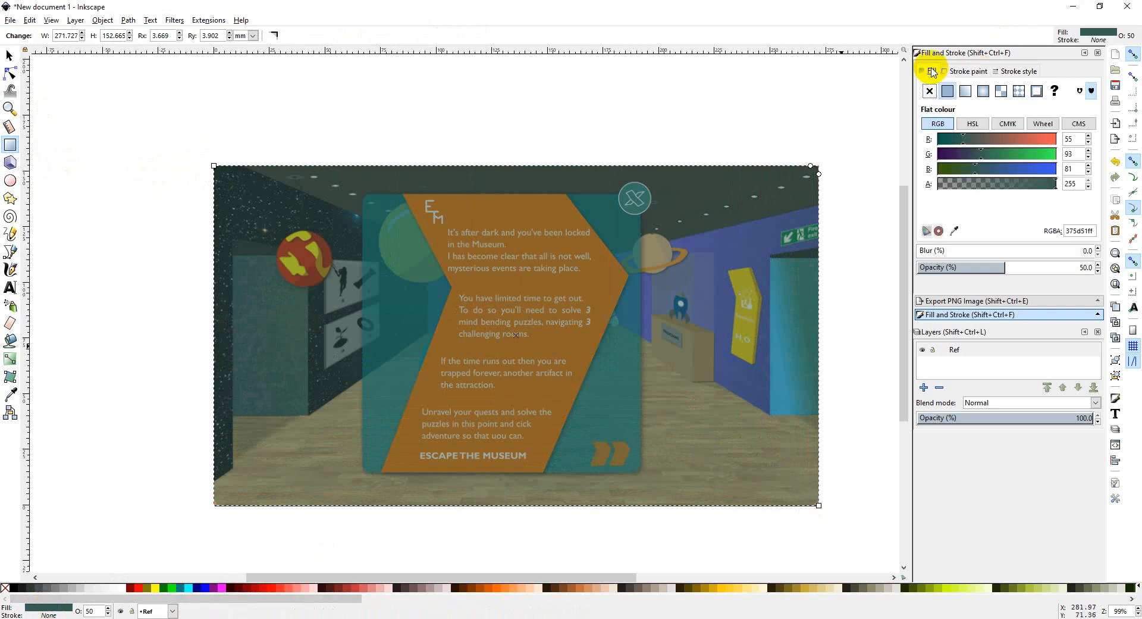
right_click(48, 614)
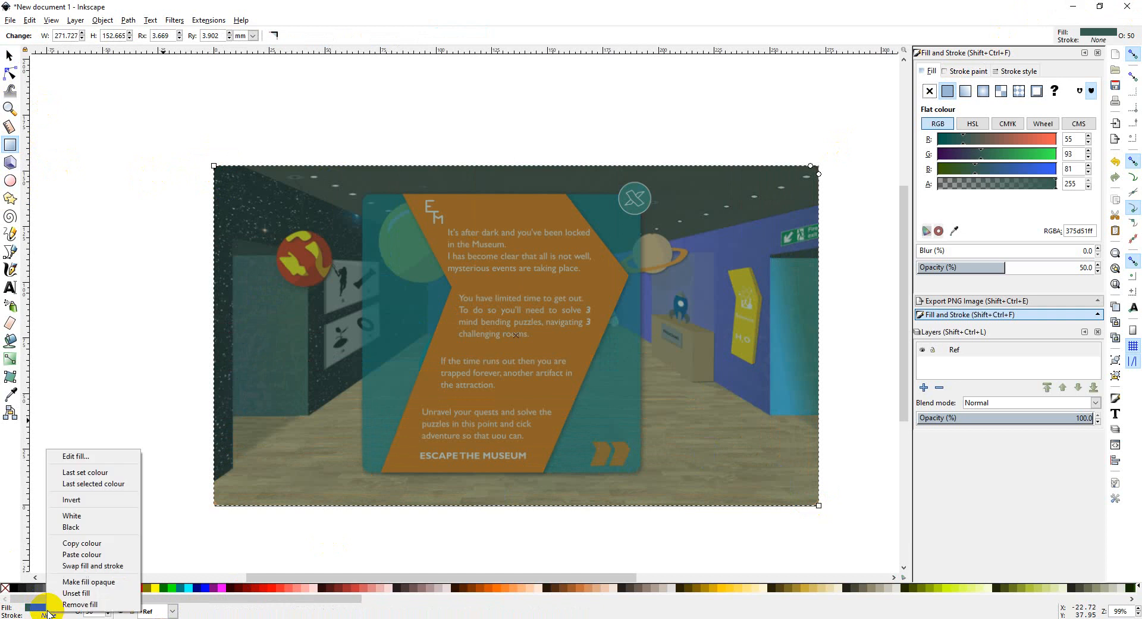
click(92, 566)
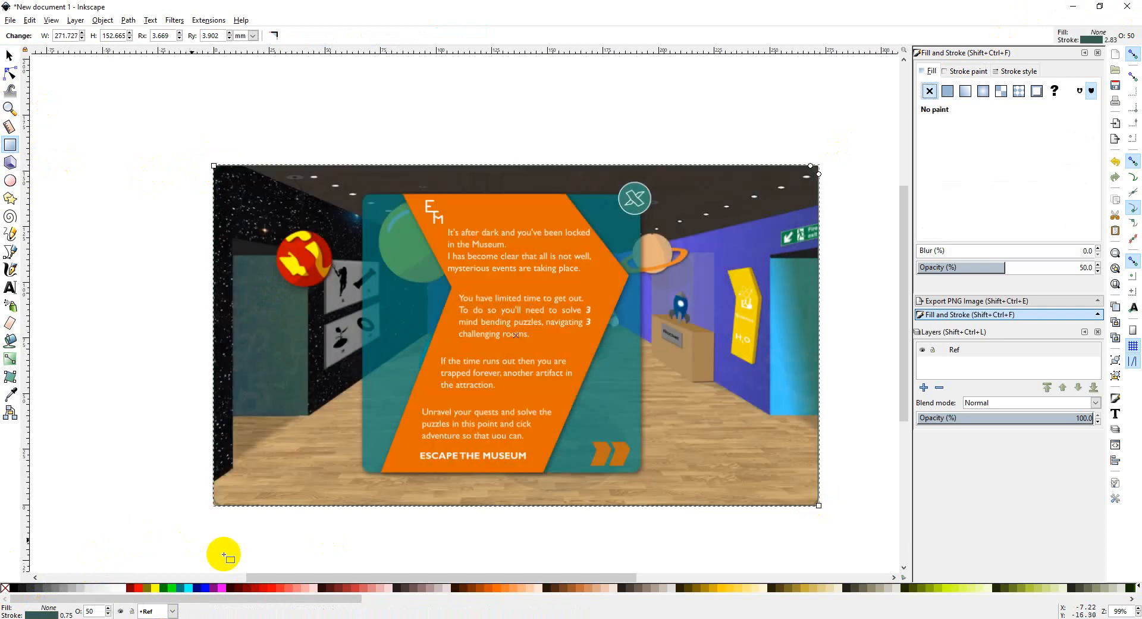
Set the page-sized rectangle's stroke width to 5 mm.
click(981, 73)
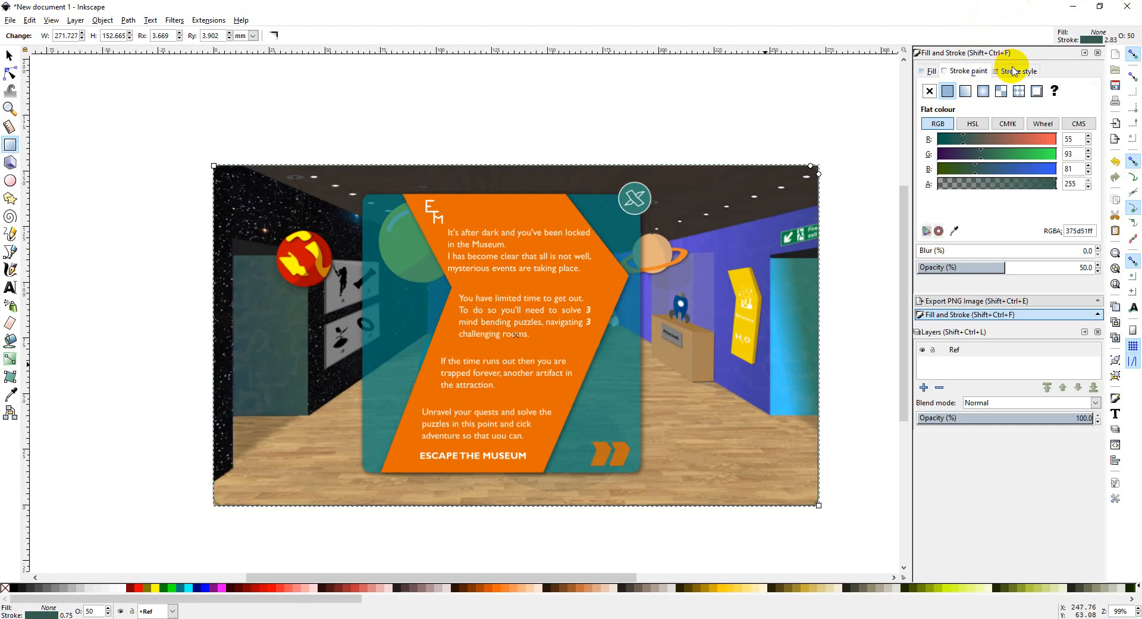
click(1014, 71)
double_click(1005, 89)
drag(1001, 89, 930, 92)
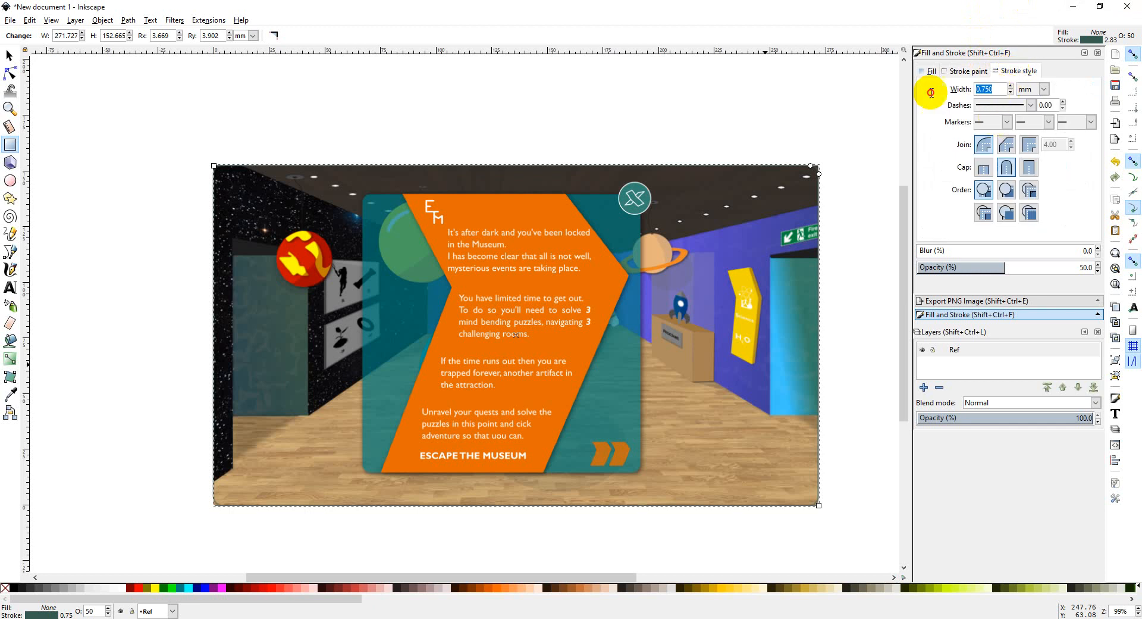
text(5)
key(Return)
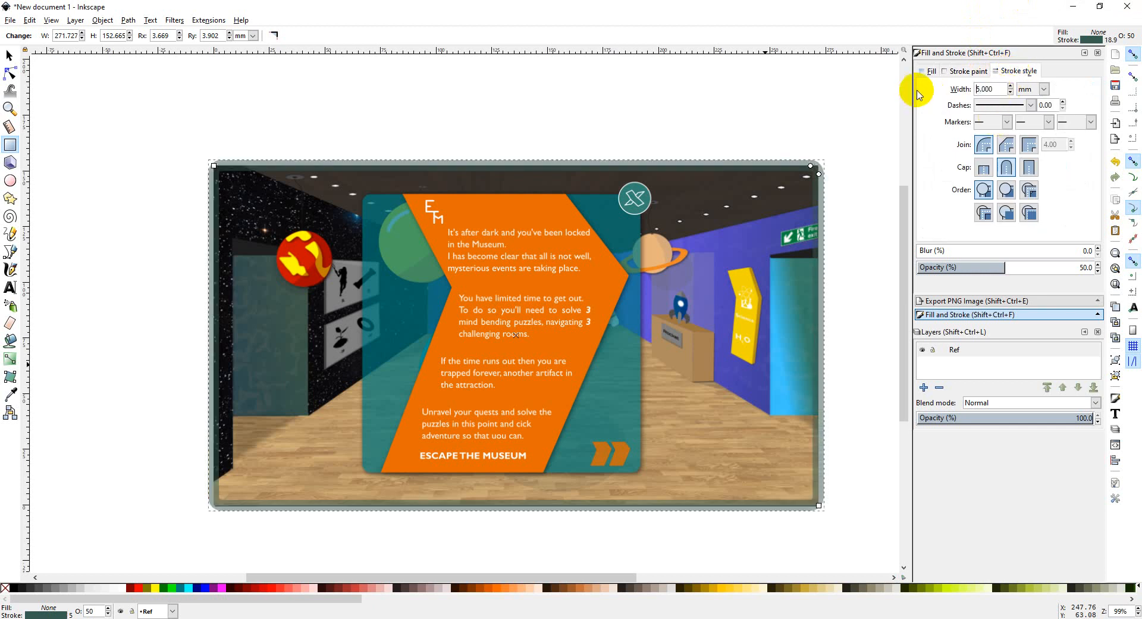
Try to resize the outlined frame from its upper-left corner to line up with the page edge.
click(308, 213)
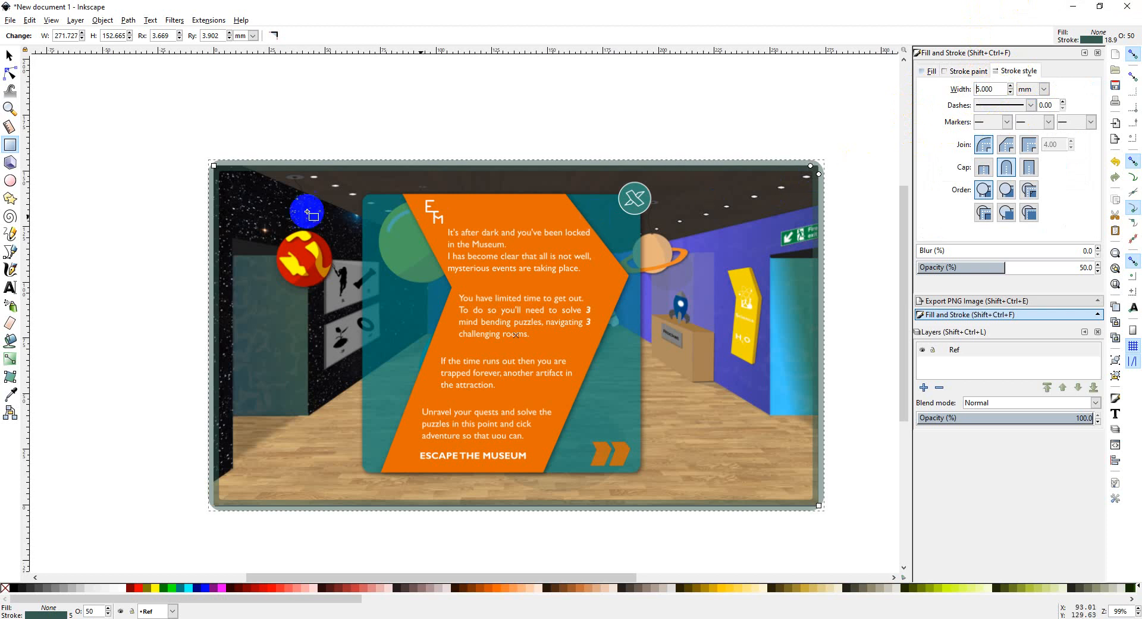
click(10, 55)
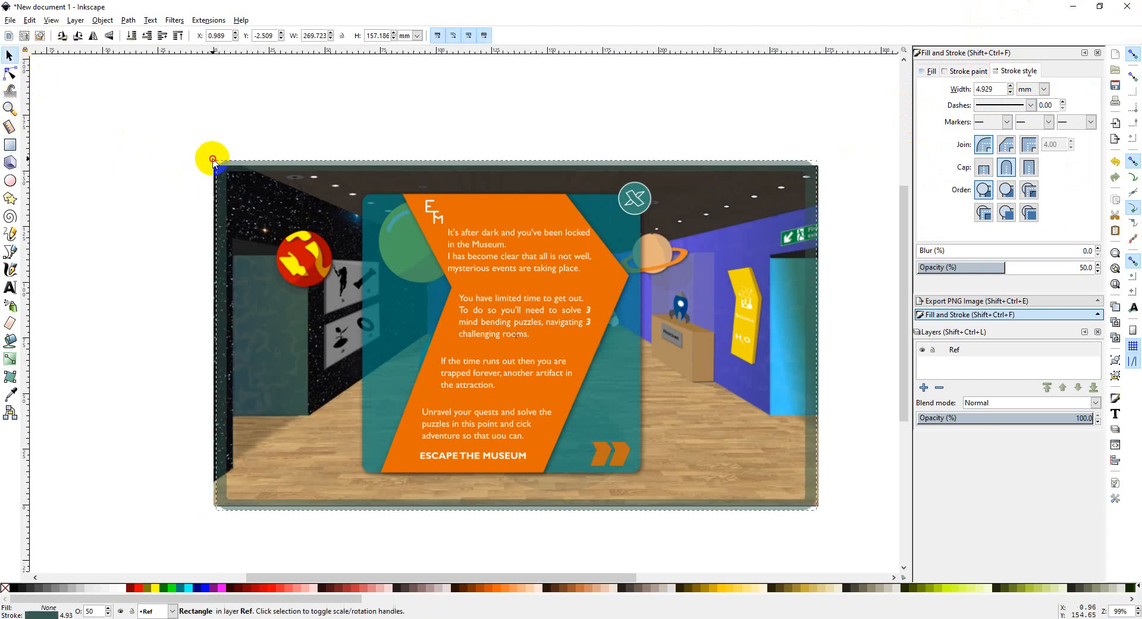
drag(205, 158, 215, 160)
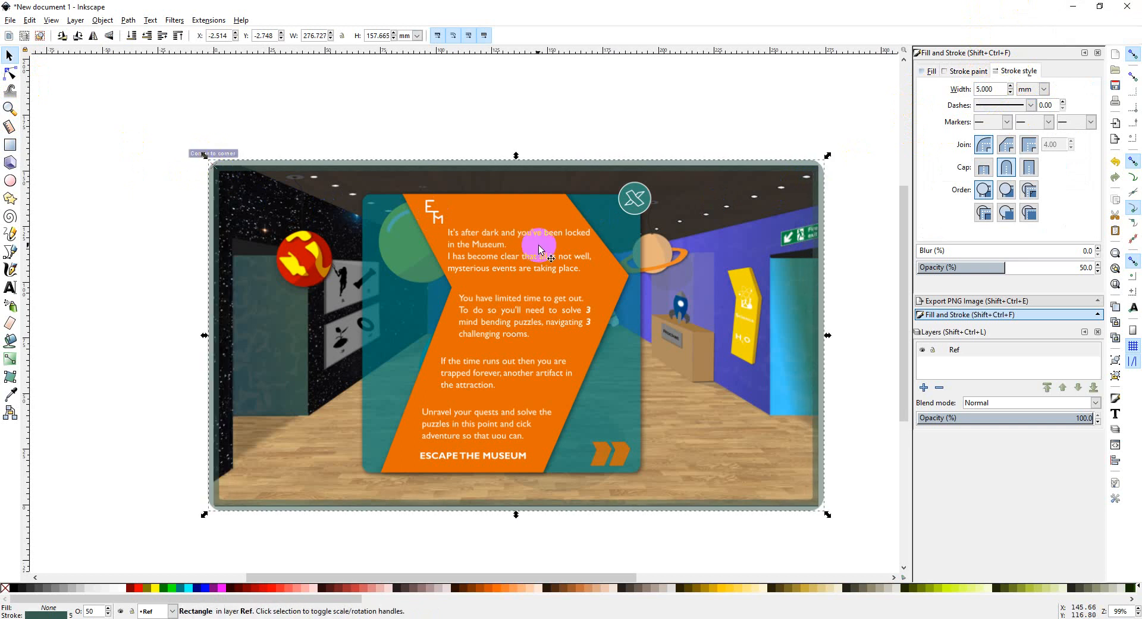
click(859, 313)
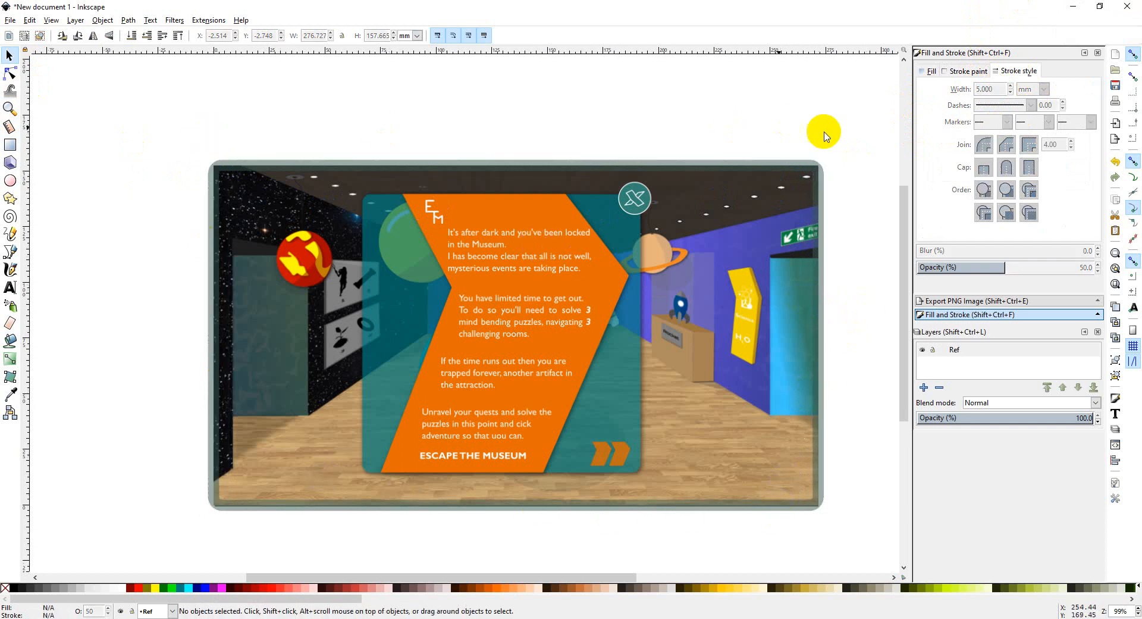
Draw a circle about 17 mm in diameter over the starry wall and swap its fill and stroke.
click(251, 234)
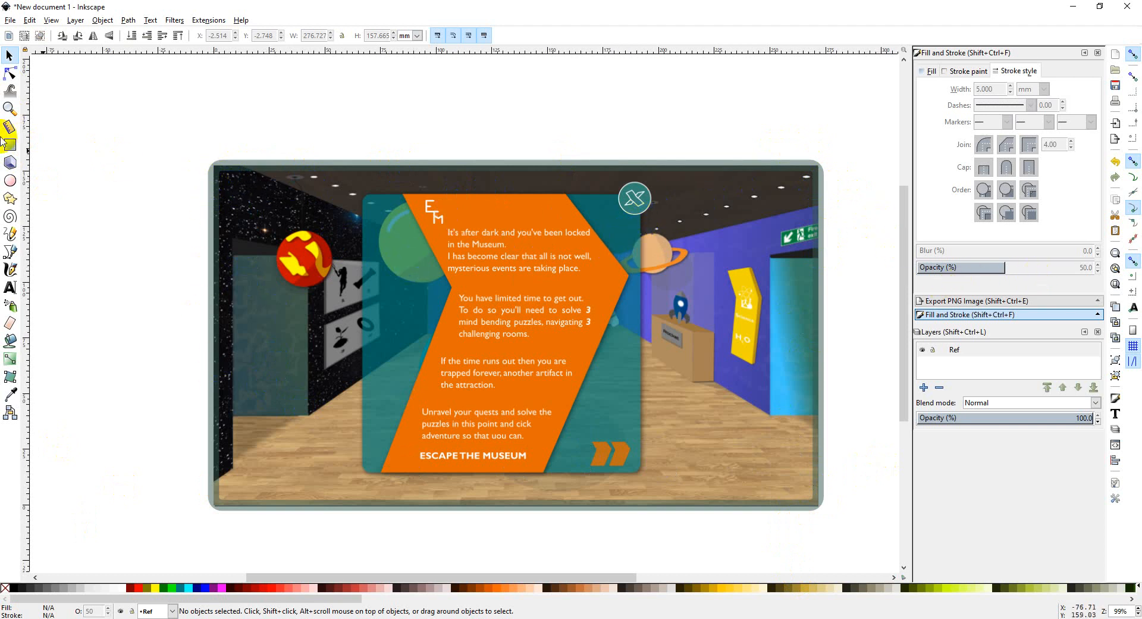
click(12, 183)
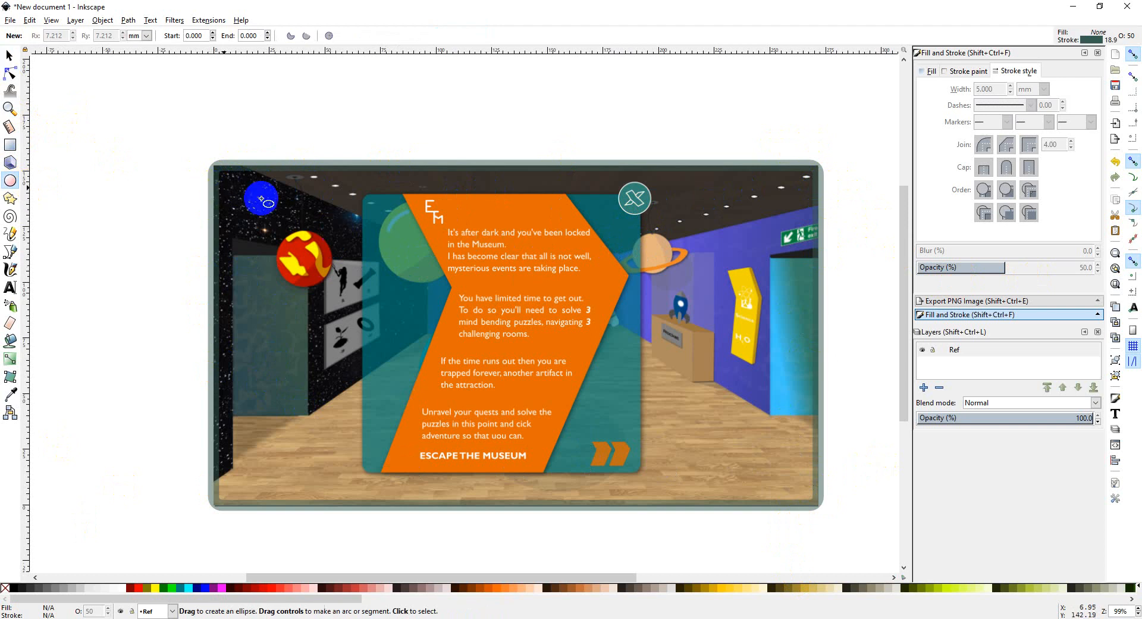
mouse_move(253, 197)
mouse_down()
mouse_move(310, 246)
mouse_move(299, 234)
mouse_up()
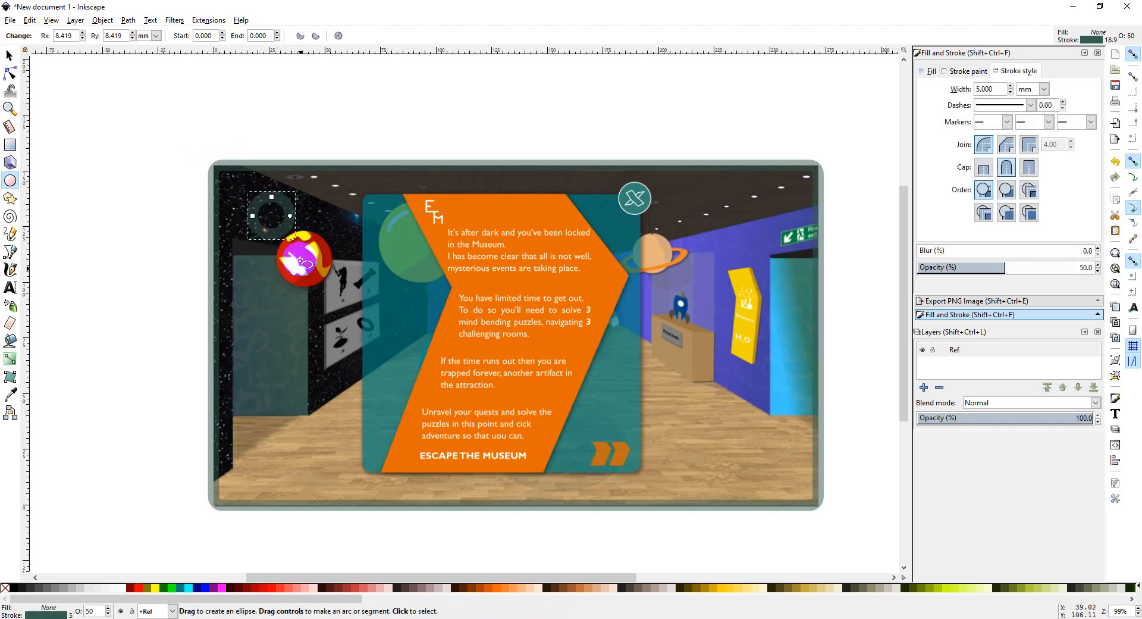
right_click(33, 615)
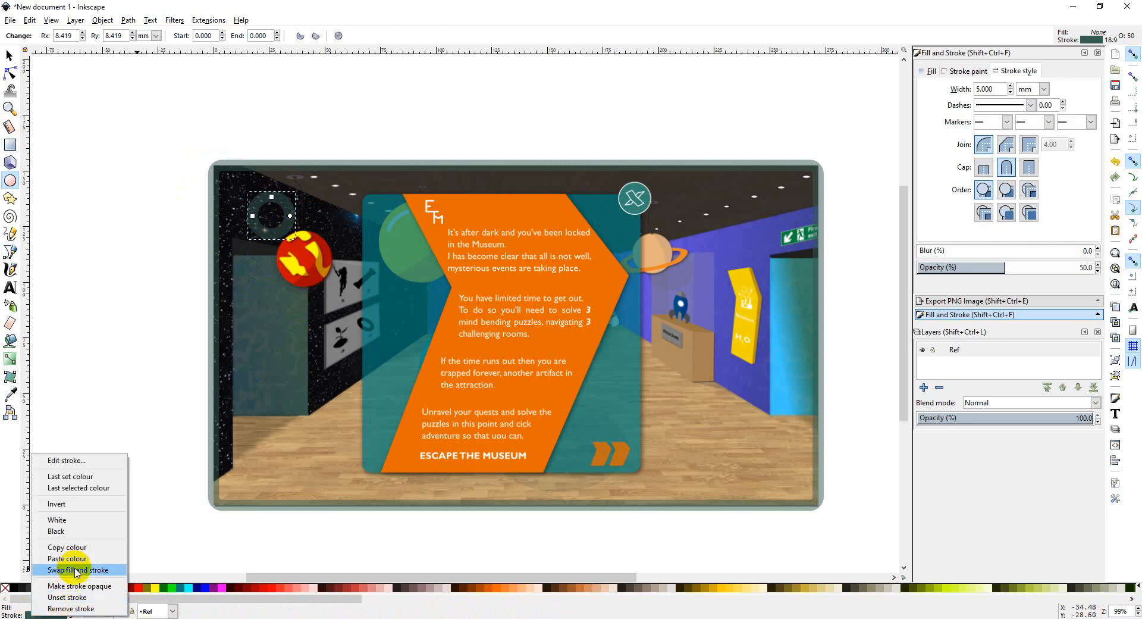
click(78, 570)
Move the circle into the frame's upper-left corner and delete it.
click(9, 55)
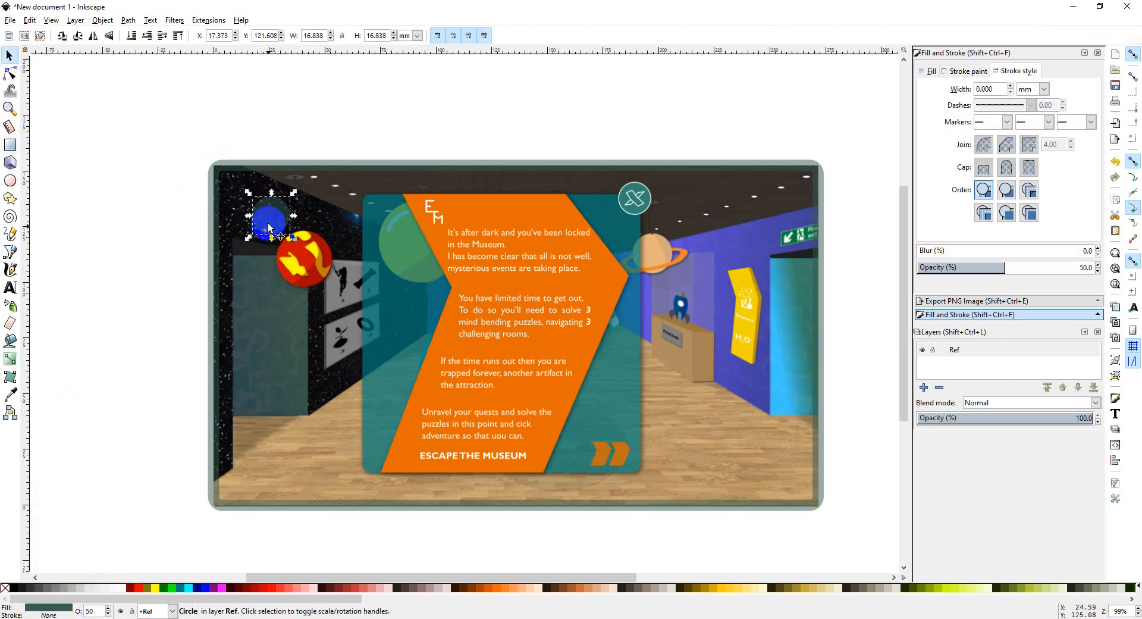
drag(271, 225, 222, 212)
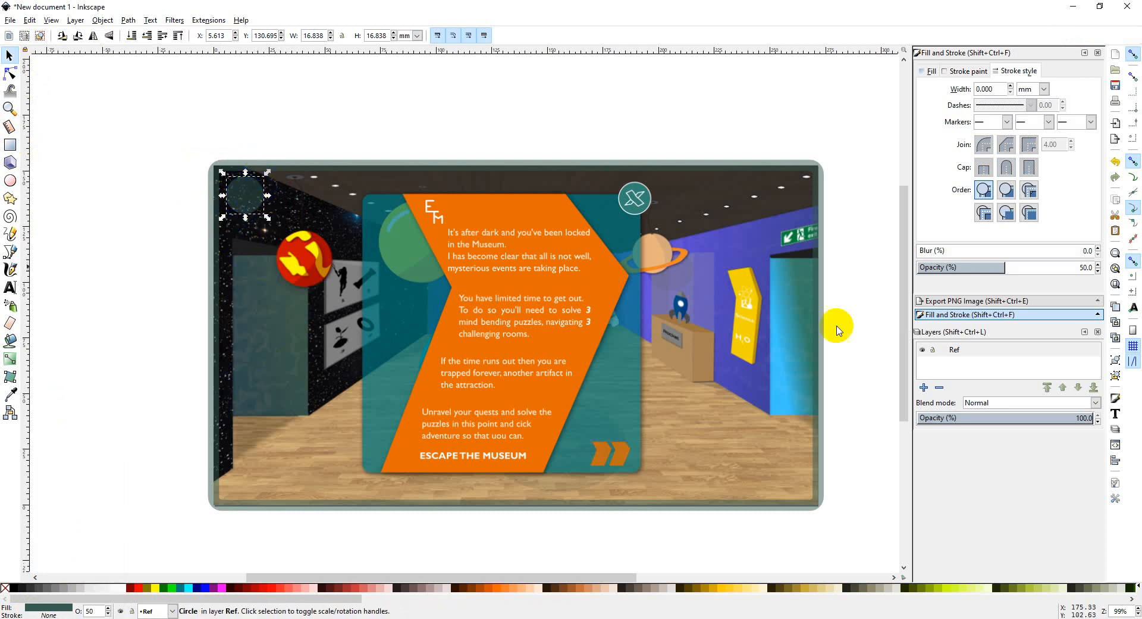
key(Delete)
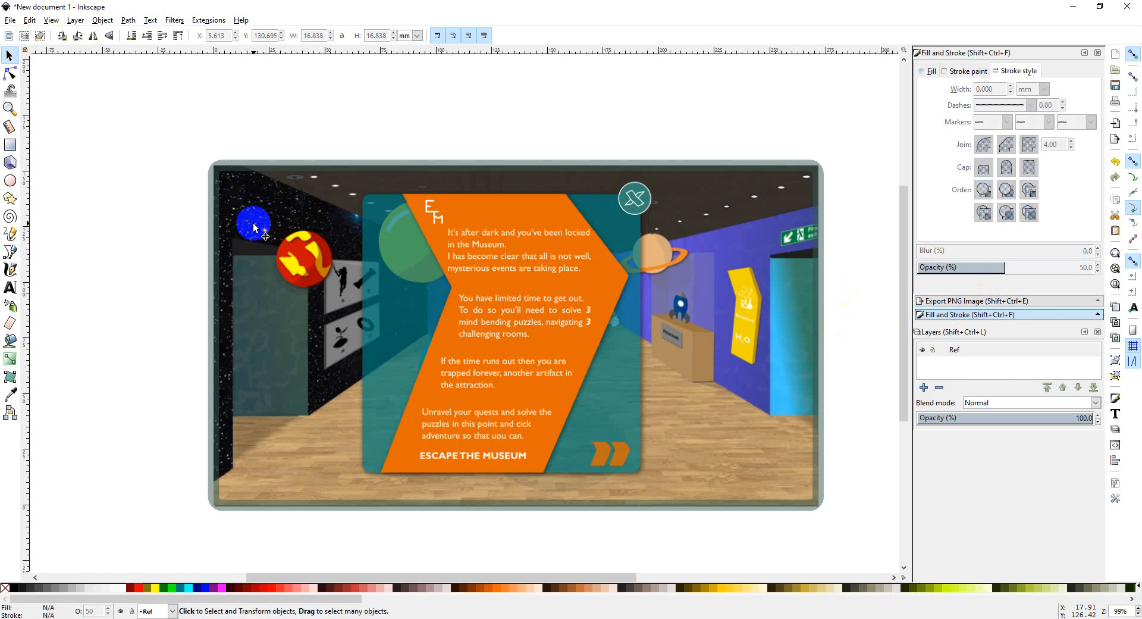
Draw a filled rounded rectangle about 27.5 mm wide and 24.4 mm high in the page's upper-left corner.
click(9, 145)
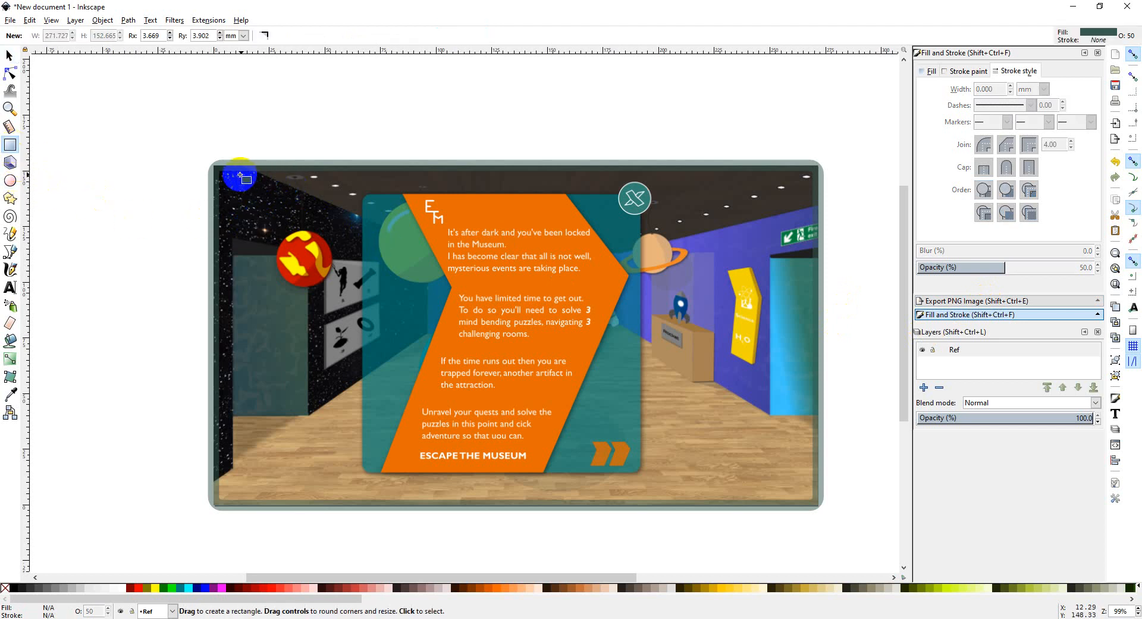
drag(213, 165, 277, 221)
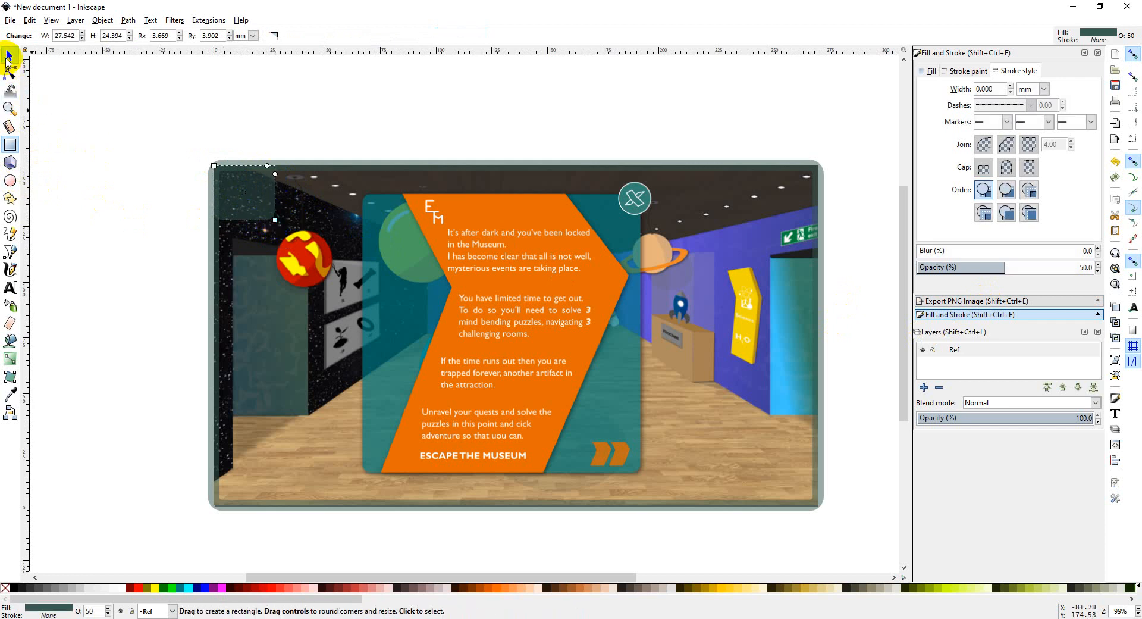
click(8, 56)
Shrink the corner rectangle to about 25.2 by 21.8 mm so its top and left sides meet the frame's inner edges.
click(248, 198)
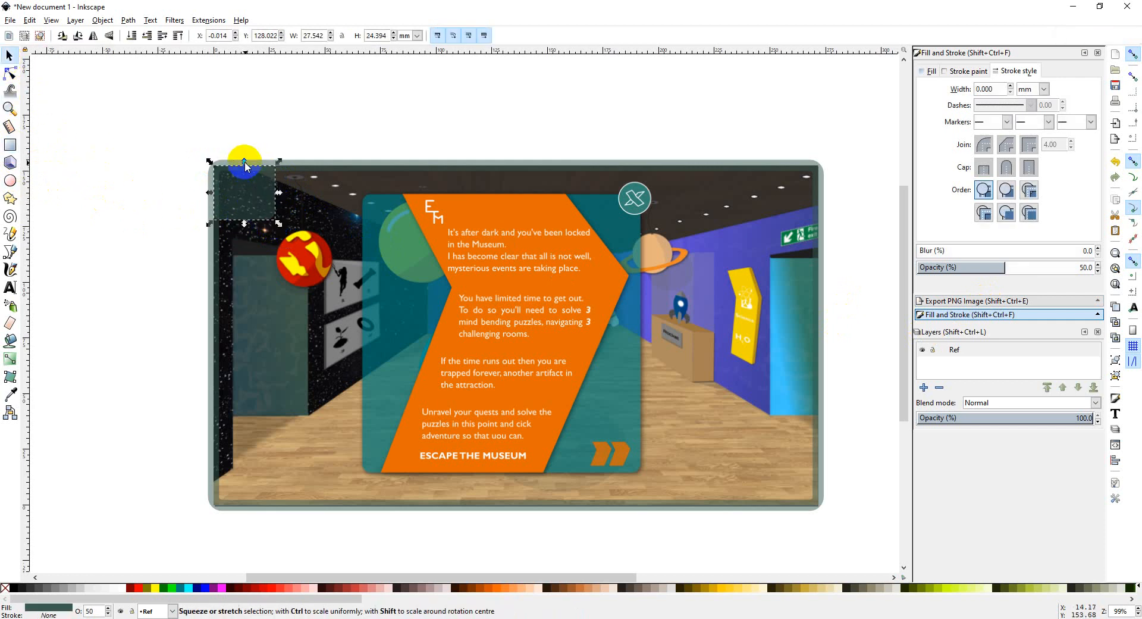
drag(244, 162, 226, 182)
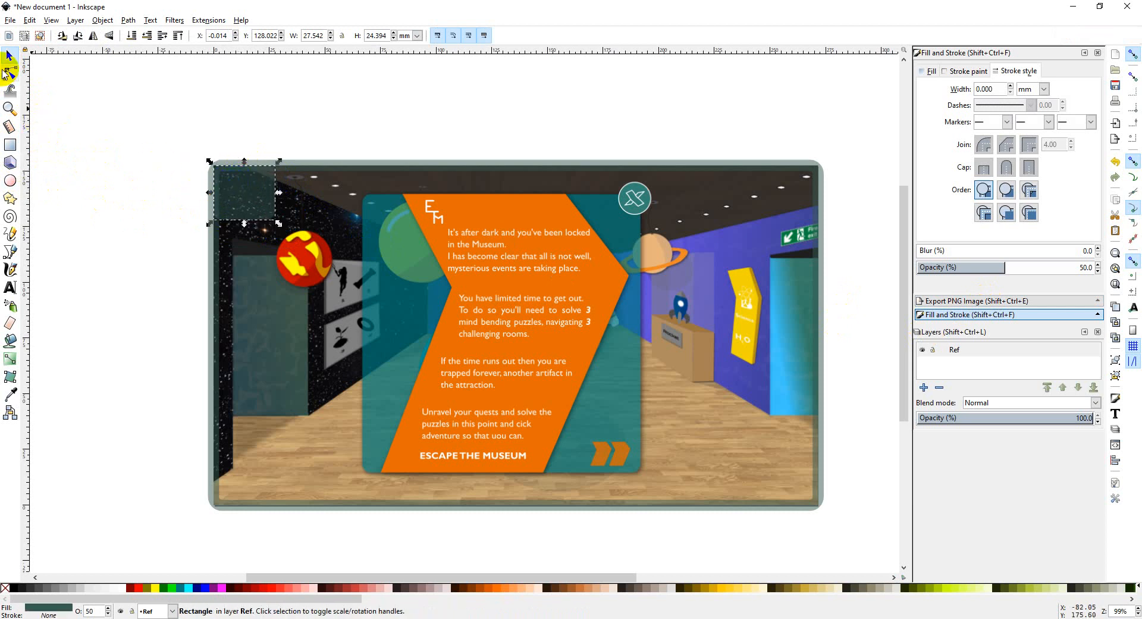
scroll(83, 107, up, 5)
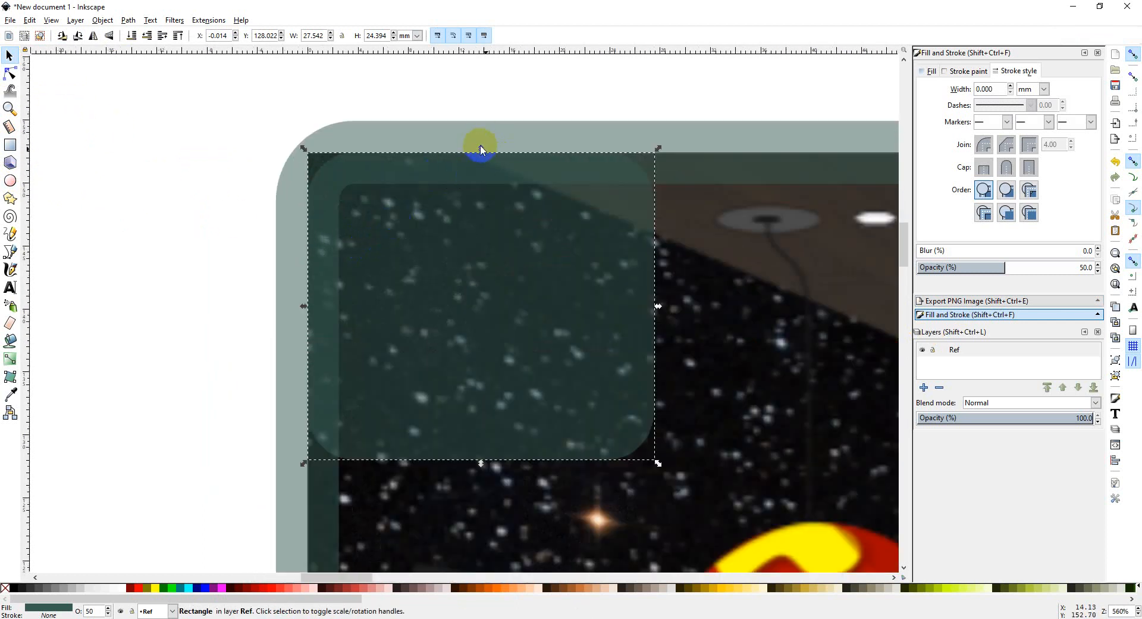
drag(480, 149, 470, 181)
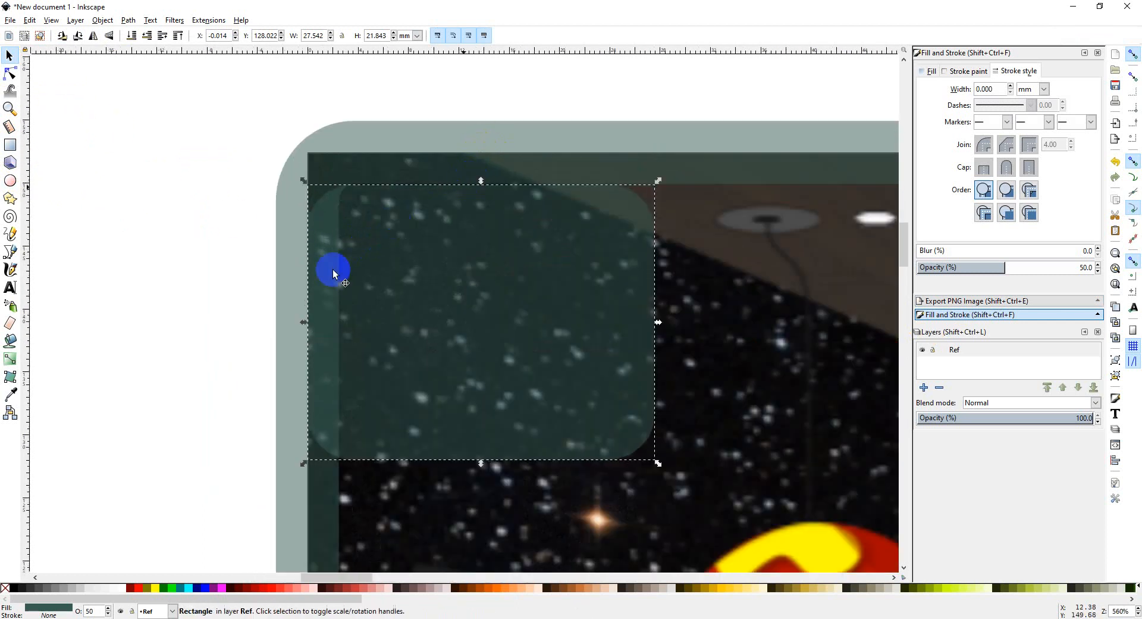
drag(304, 322, 334, 325)
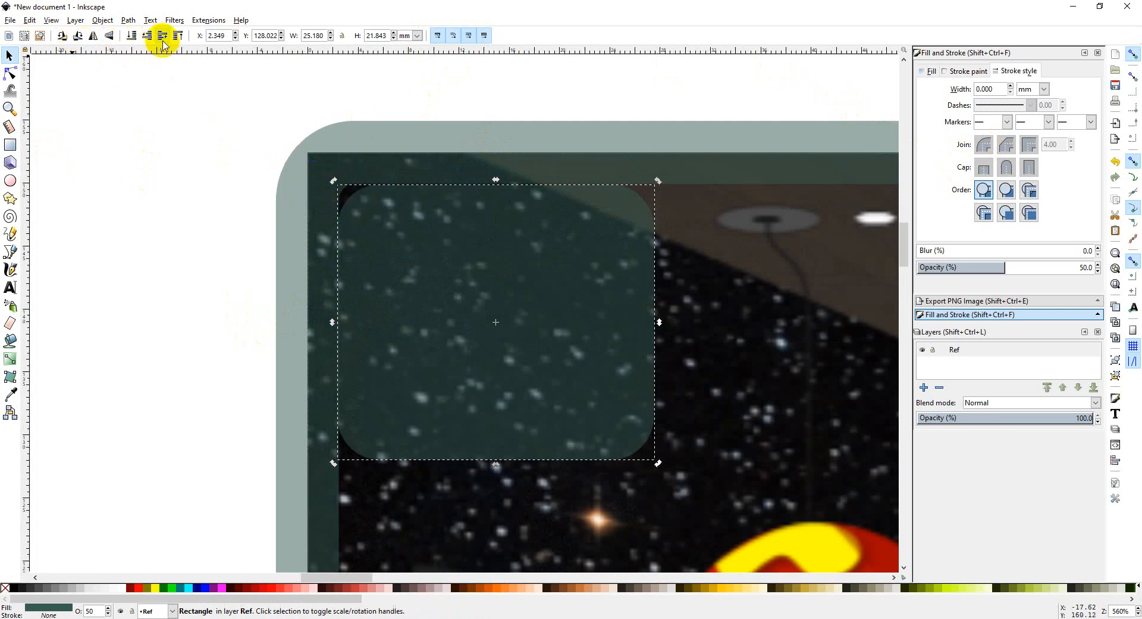
Delete the rounded rectangle from the frame's upper-left inner corner.
click(11, 145)
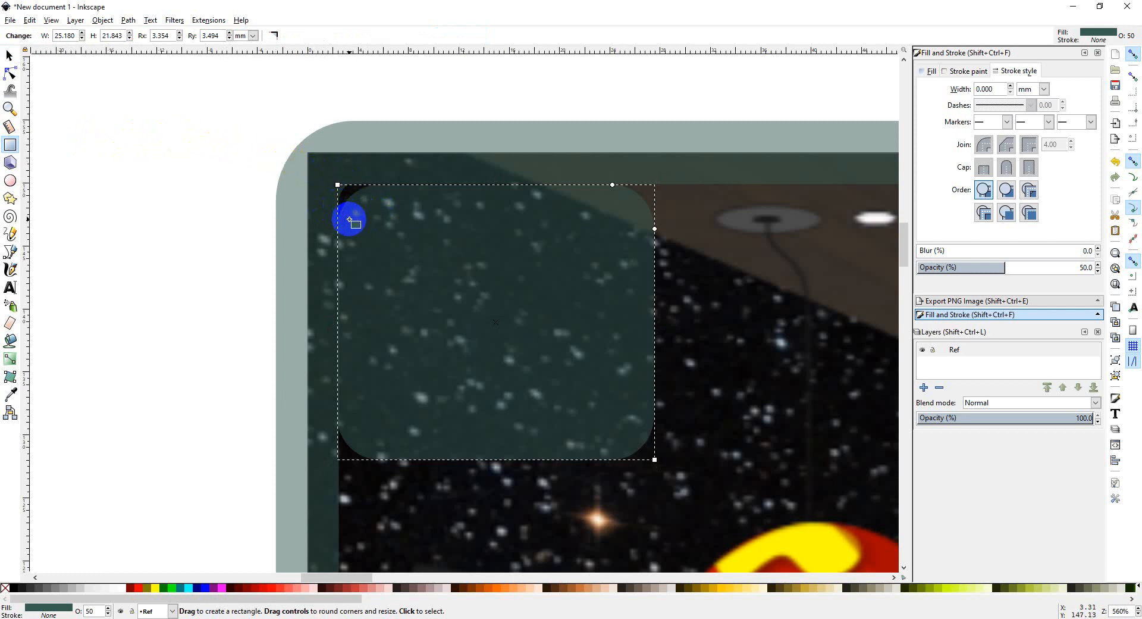
click(10, 56)
click(57, 129)
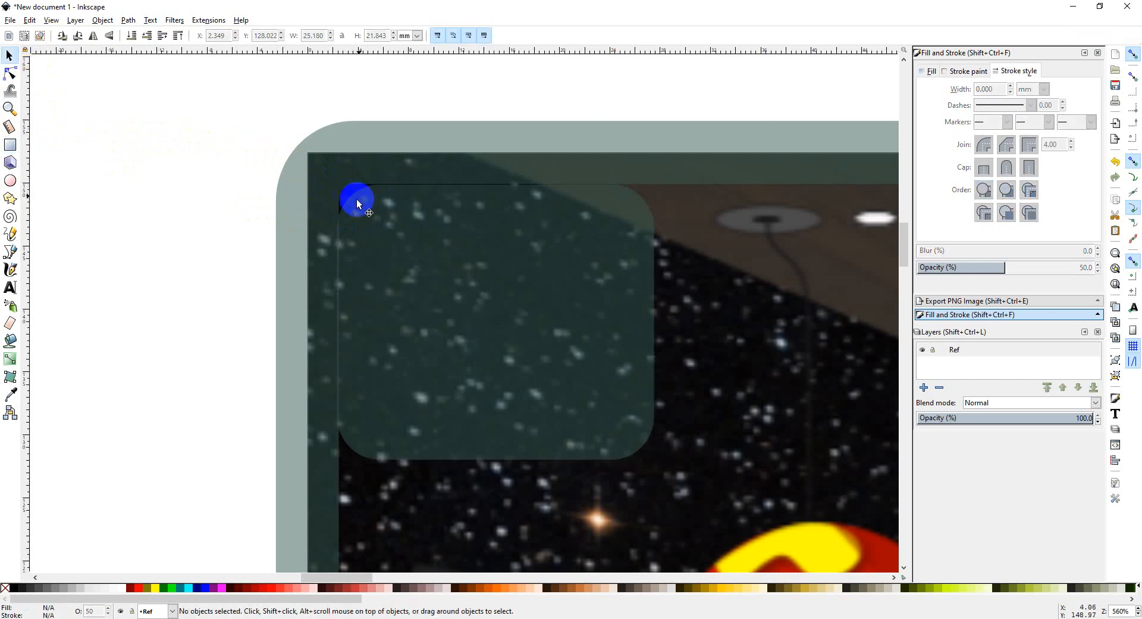
click(586, 344)
key(Delete)
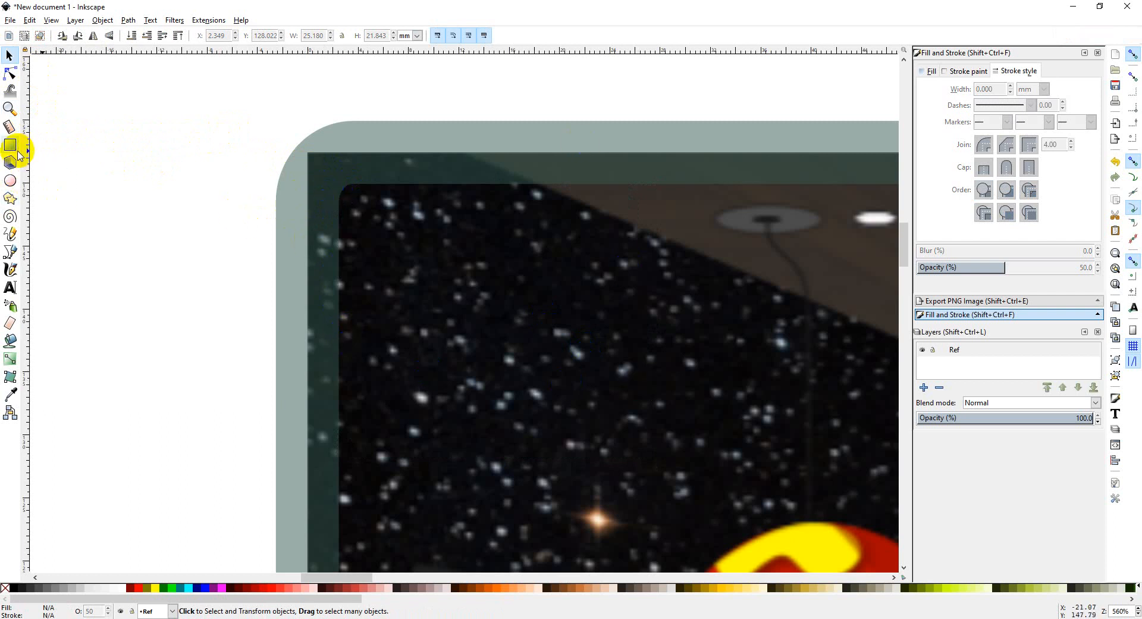
Draw a filled circle about 20.8 mm in diameter and move it near the frame's upper-left inner corner.
click(10, 181)
drag(444, 263, 767, 517)
click(9, 55)
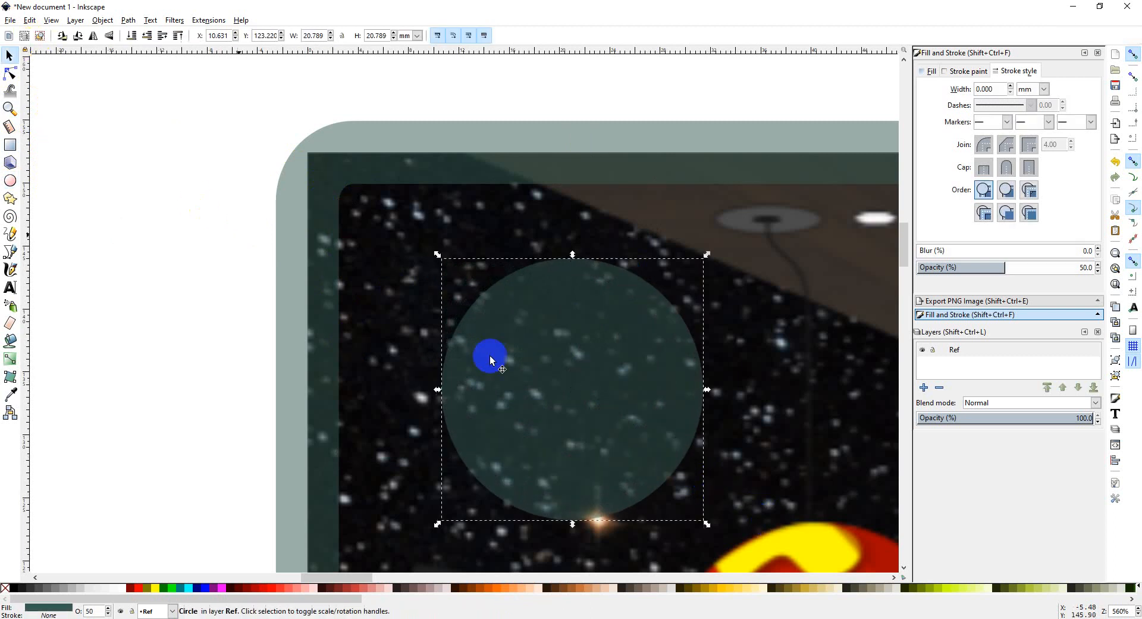
drag(605, 389, 534, 345)
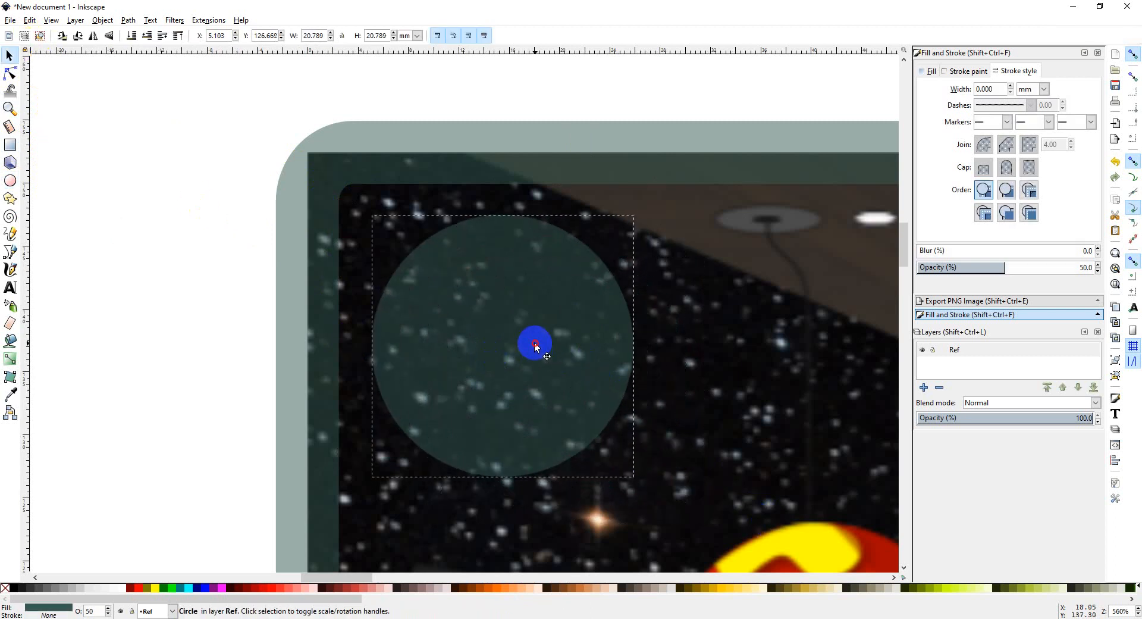
Try the Cutout Glow filter on the circle and undo it.
click(153, 20)
mouse_move(175, 20)
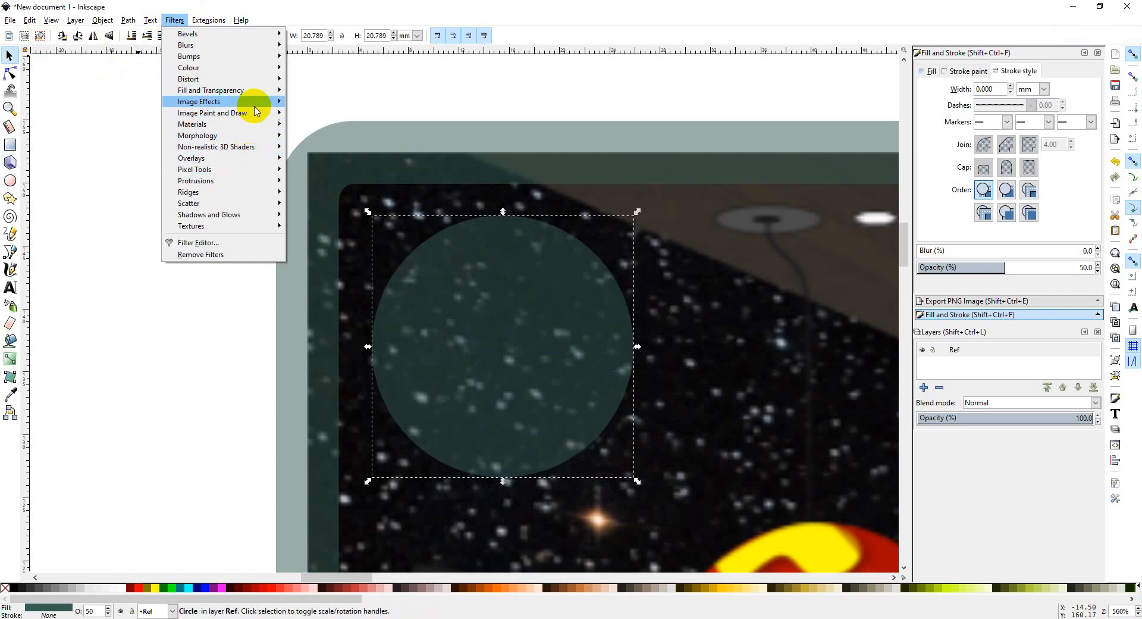
mouse_move(262, 216)
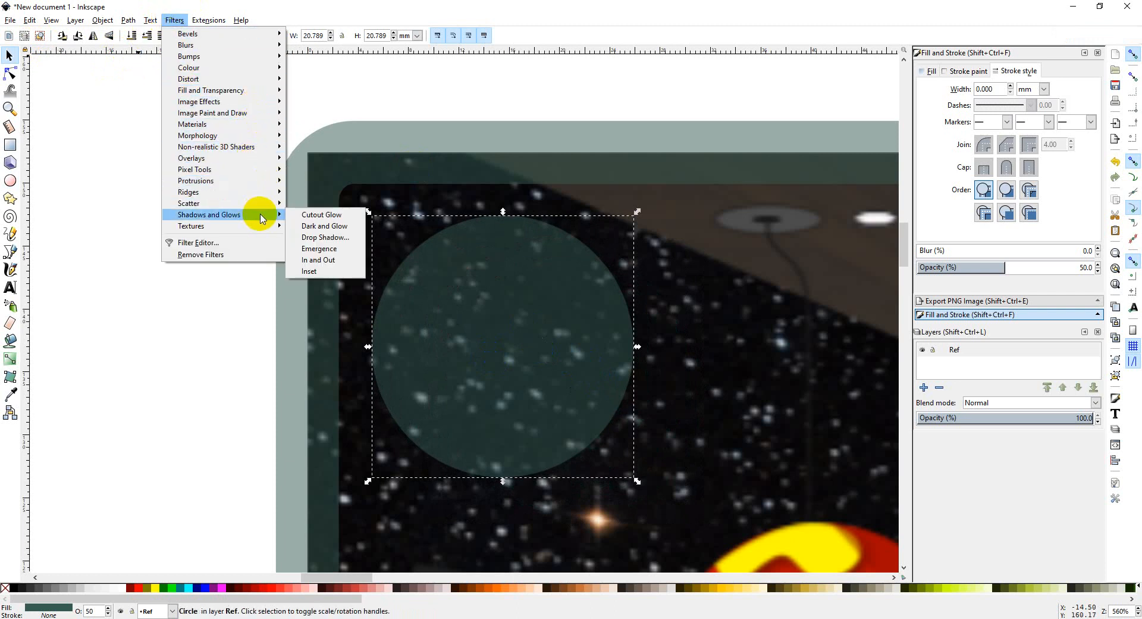
click(355, 220)
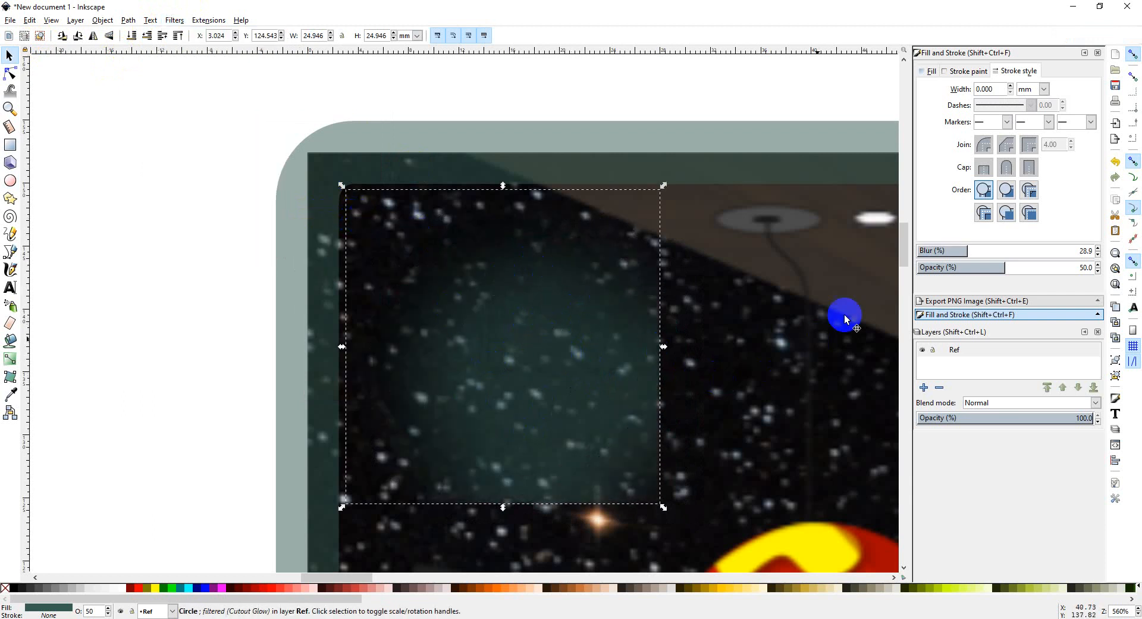
key(ctrl+z)
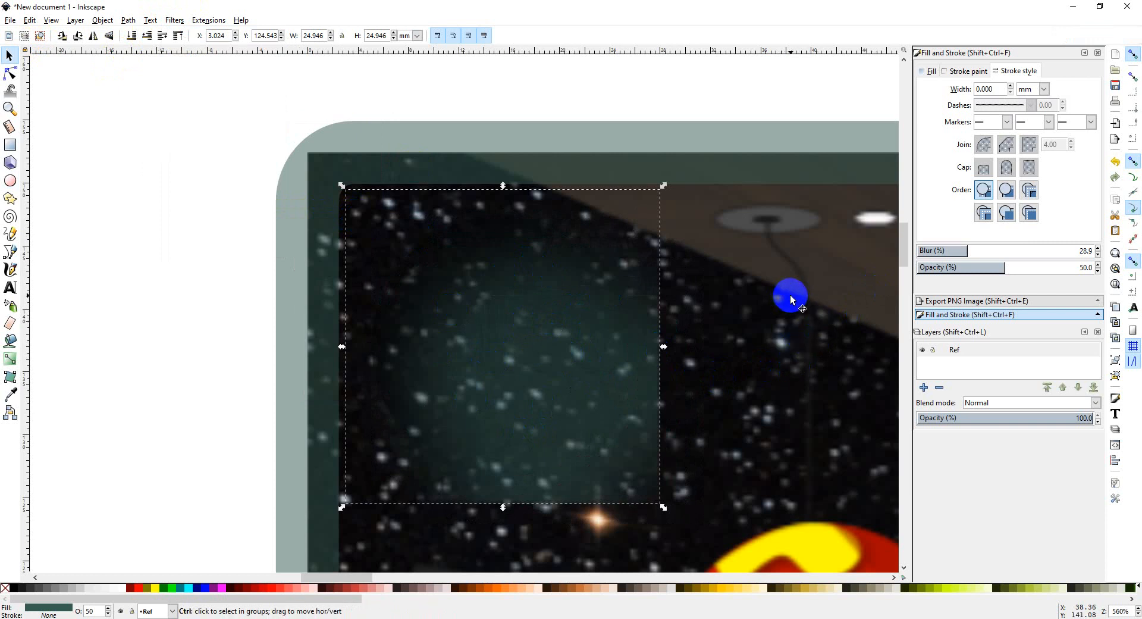
Try the Dark and Glow filter on the circle with blur adjusted to about 50%, and undo both.
click(172, 20)
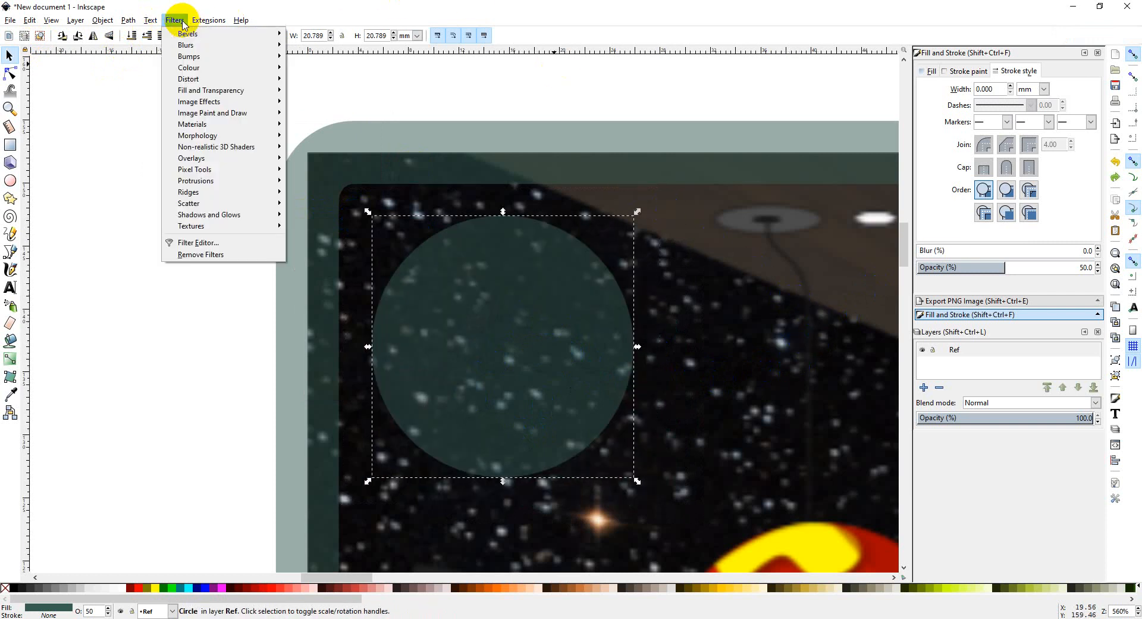
mouse_move(248, 214)
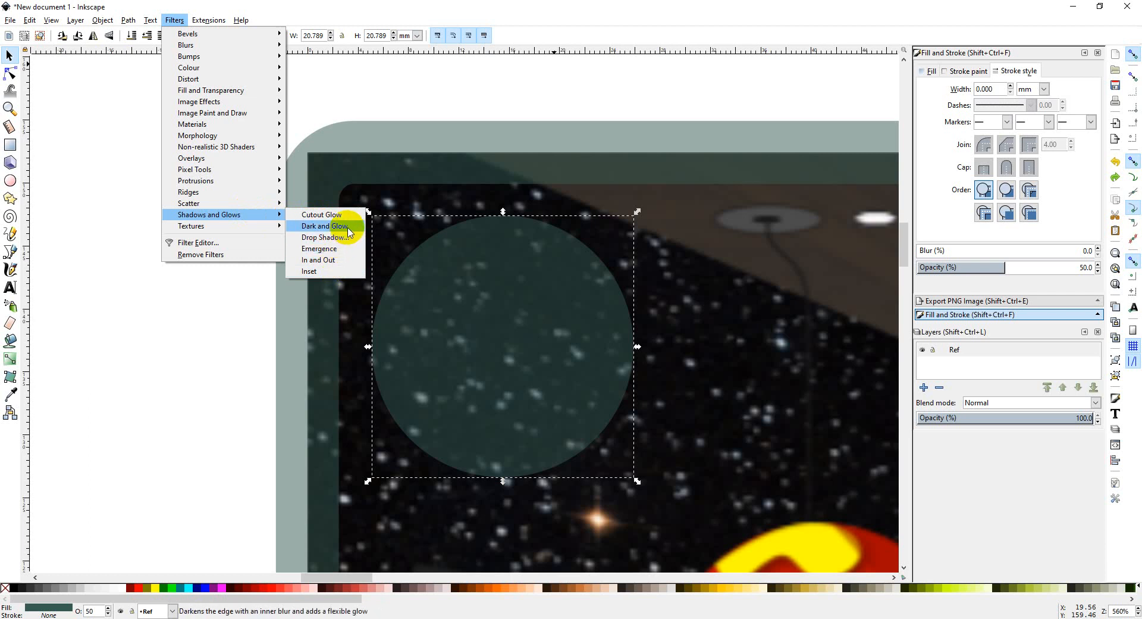
click(325, 225)
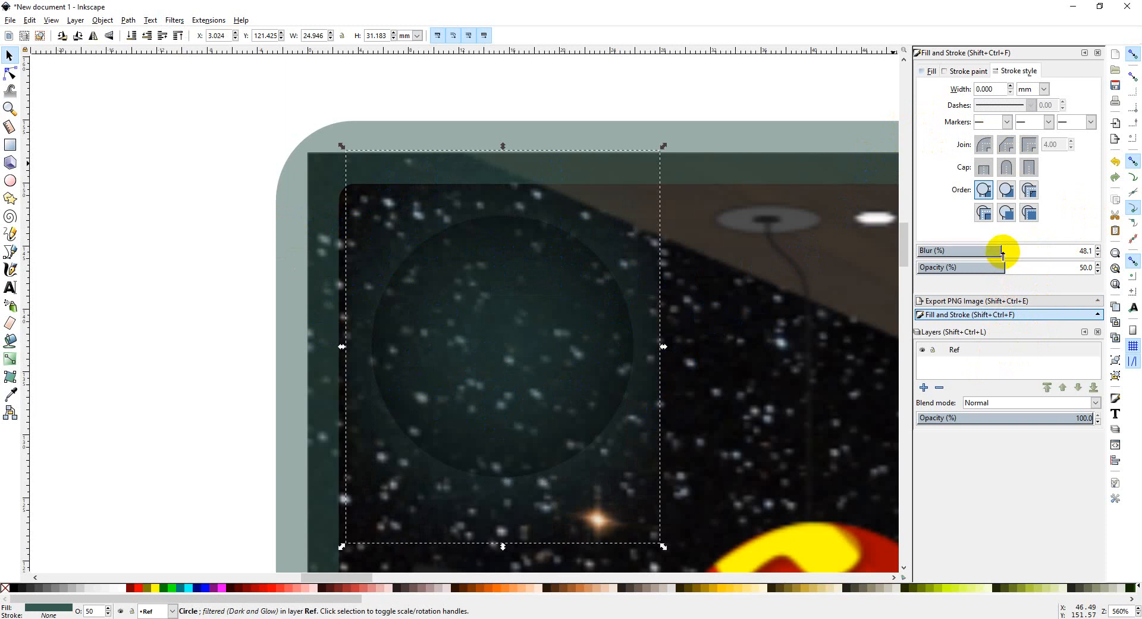
mouse_move(1001, 253)
mouse_down()
mouse_move(974, 254)
mouse_move(983, 254)
mouse_up()
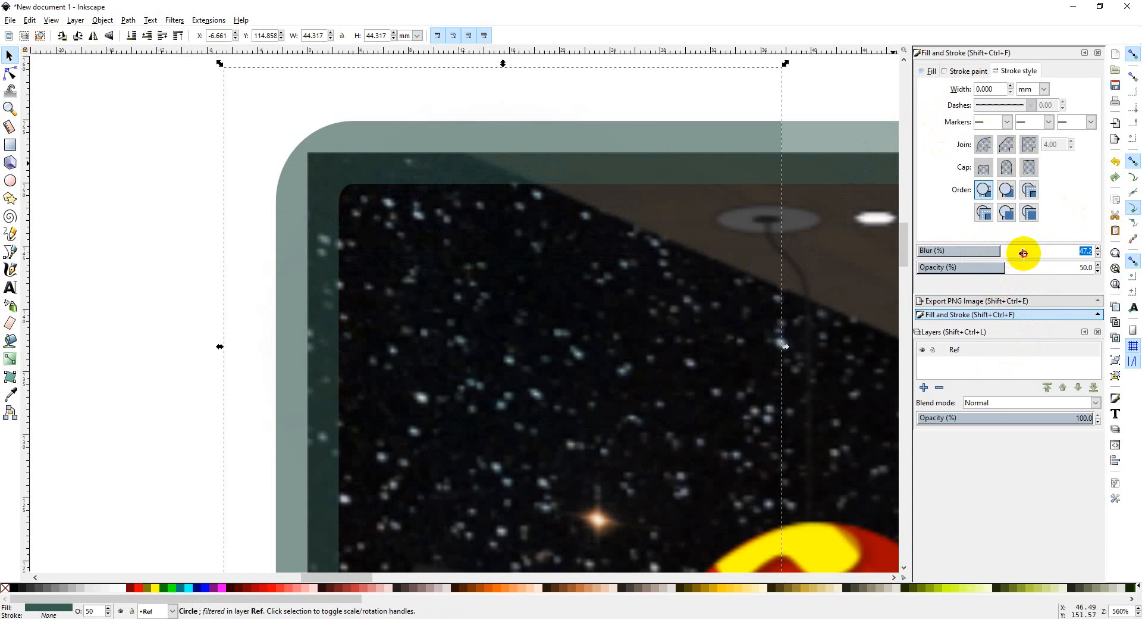
mouse_move(1023, 253)
mouse_down()
mouse_move(1002, 252)
mouse_move(1041, 255)
mouse_up()
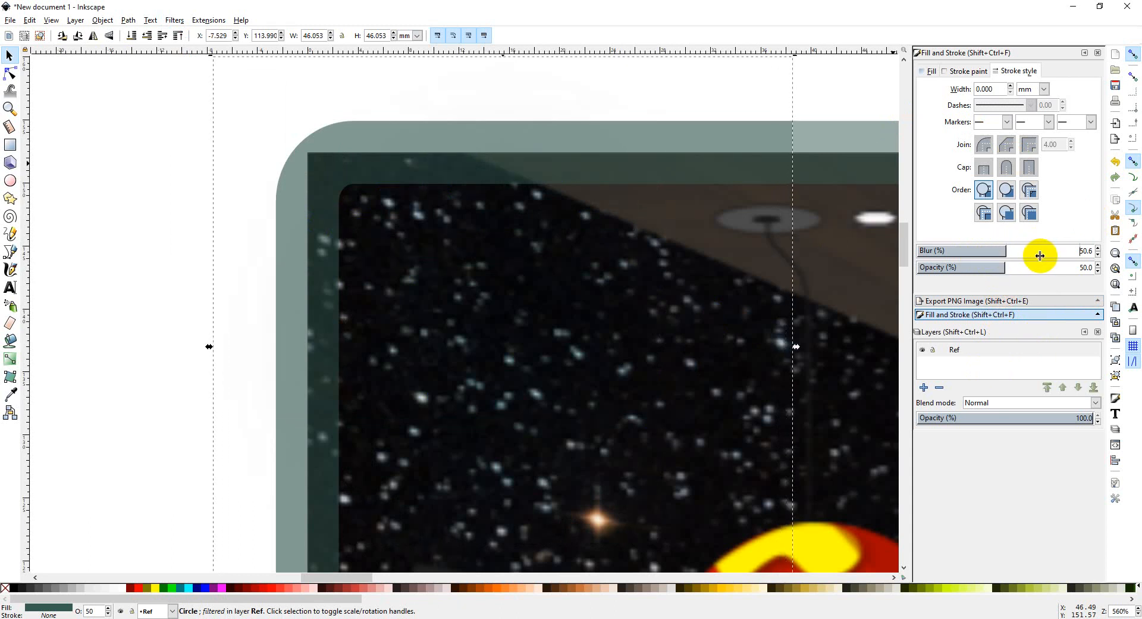
key(ctrl+z)
key(ctrl+z)
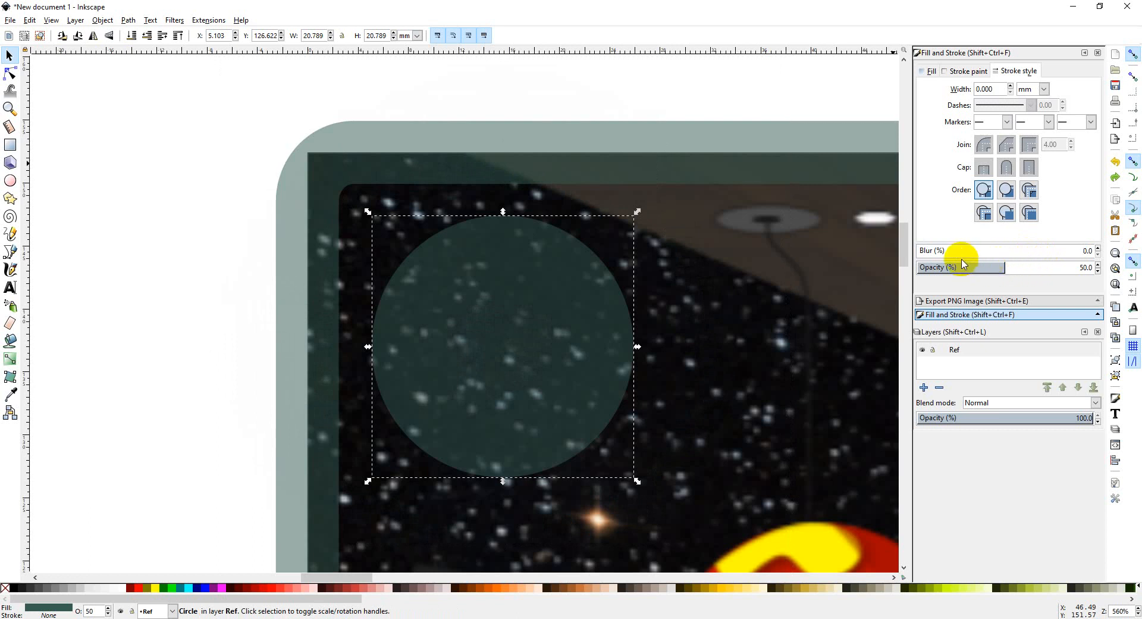
Try different blur amounts on the circle and reset its blur to 0.
click(1086, 249)
drag(1086, 249, 1062, 263)
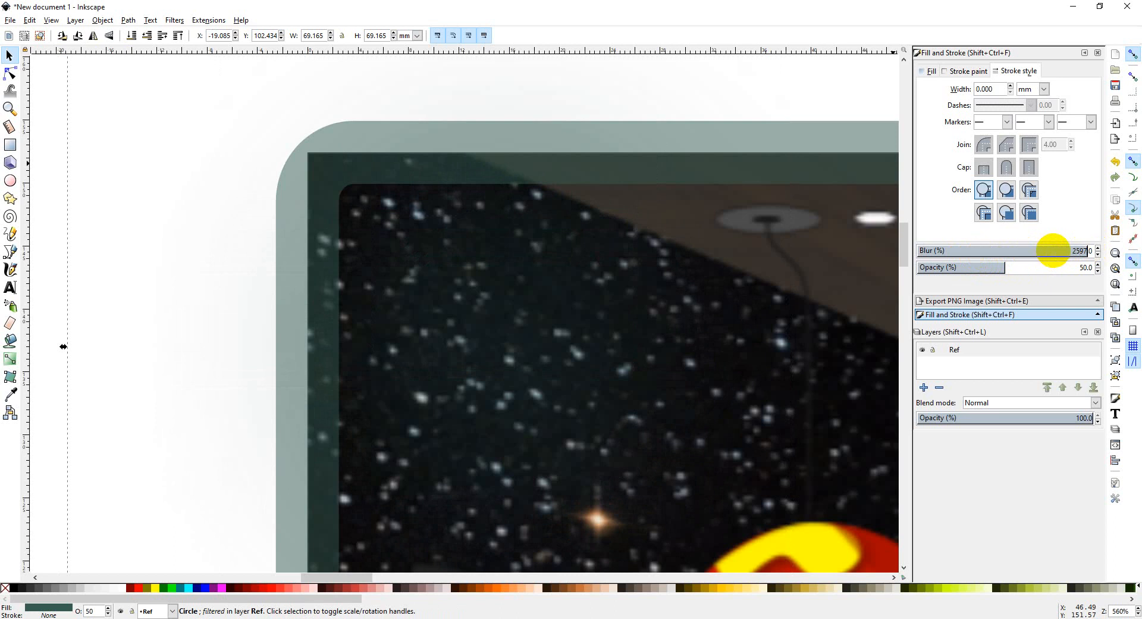
key(Return)
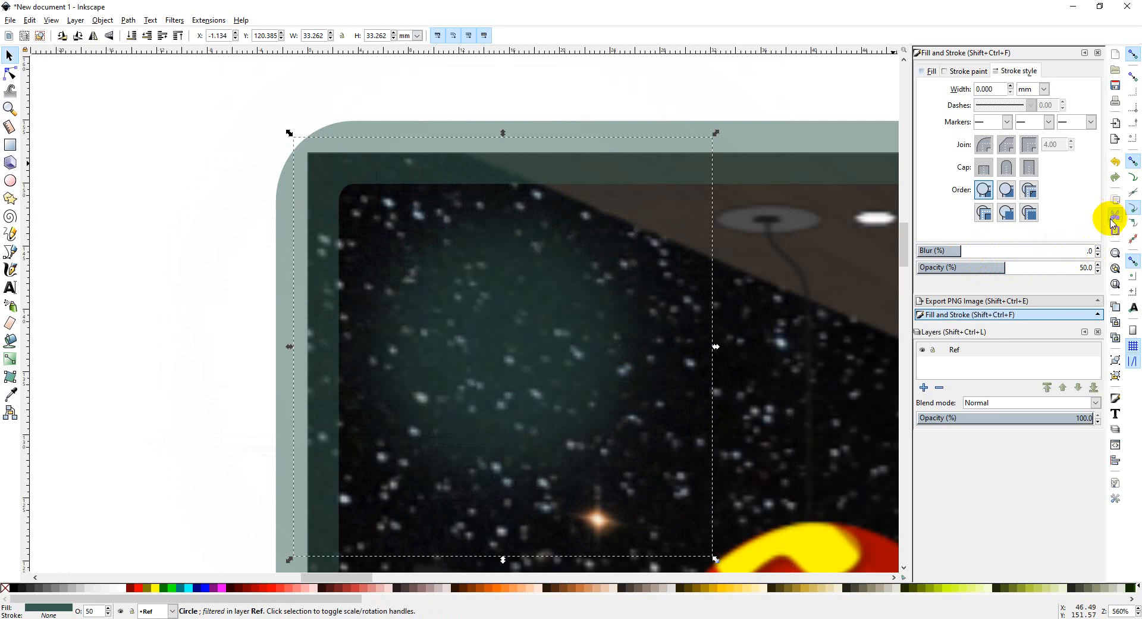
text(0)
key(Return)
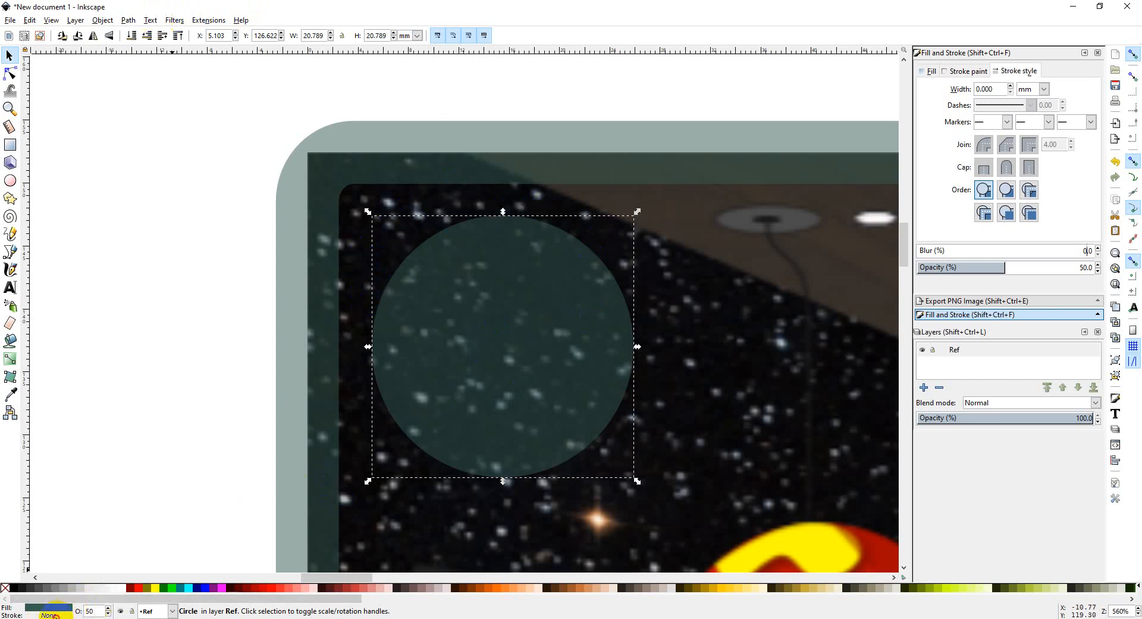
Give the circle a flat white stroke around its teal fill by swapping a white fill with a teal stroke.
click(52, 614)
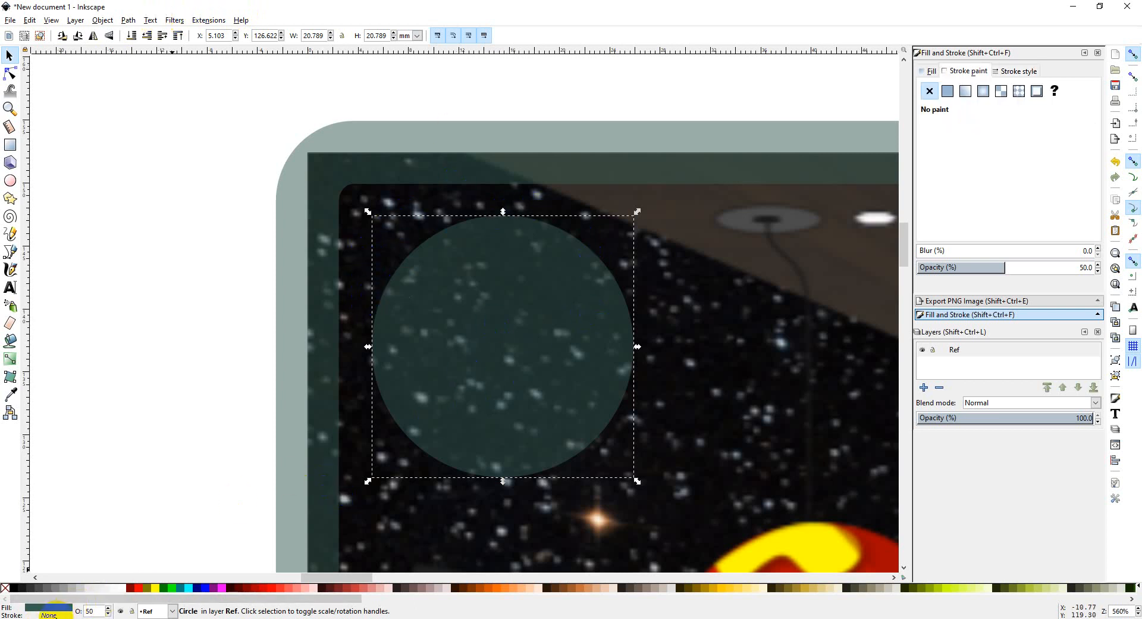
click(1010, 71)
click(969, 71)
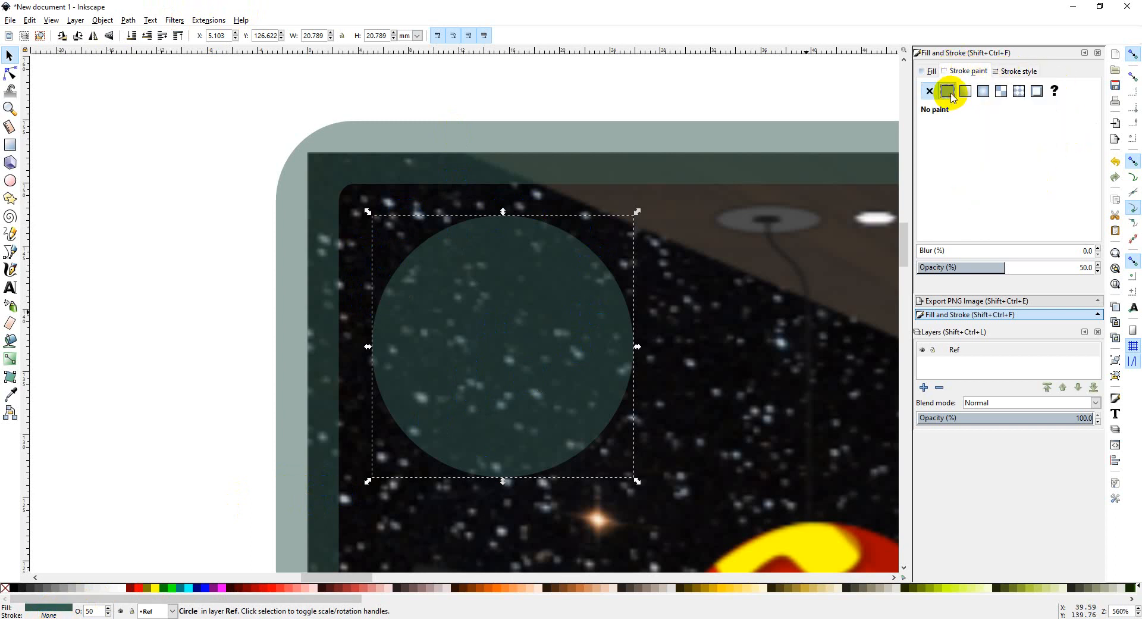
click(947, 90)
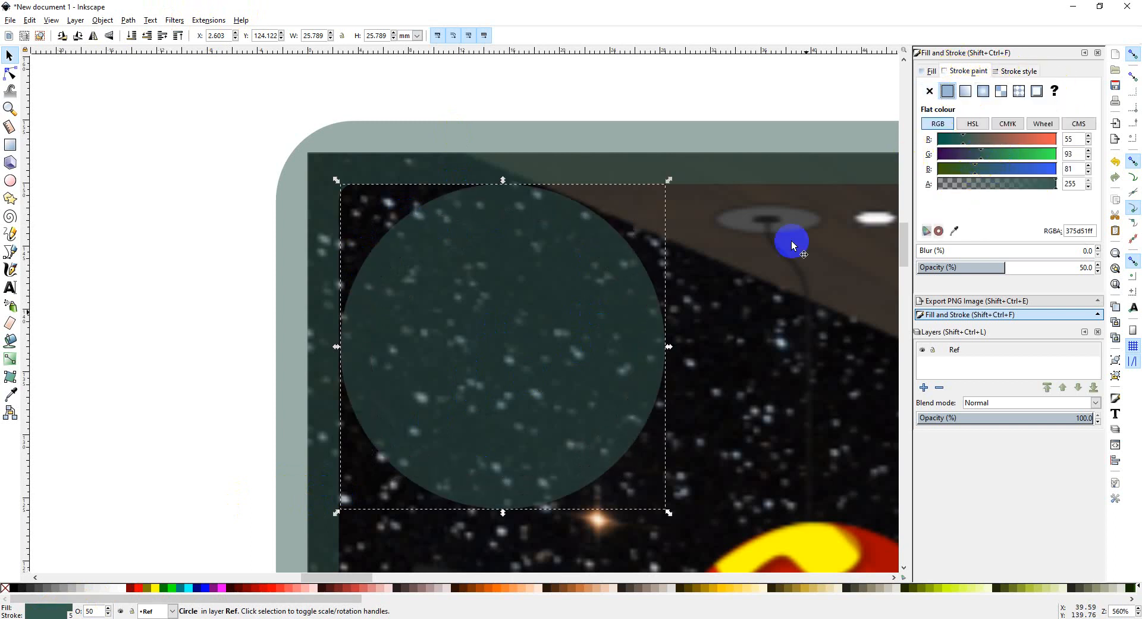
click(121, 588)
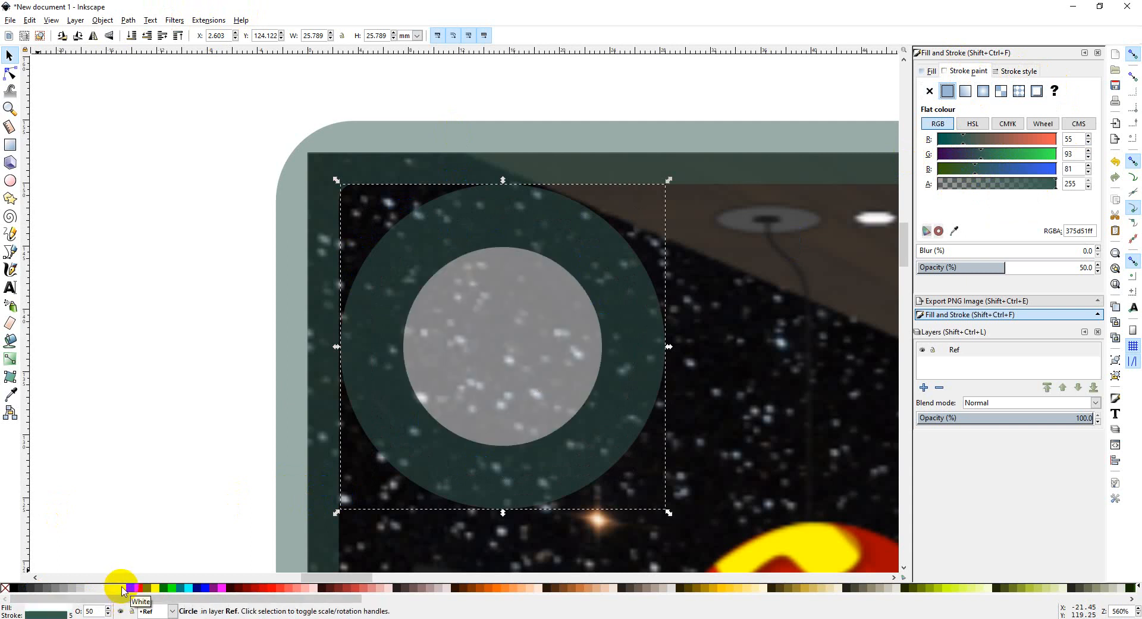
right_click(53, 610)
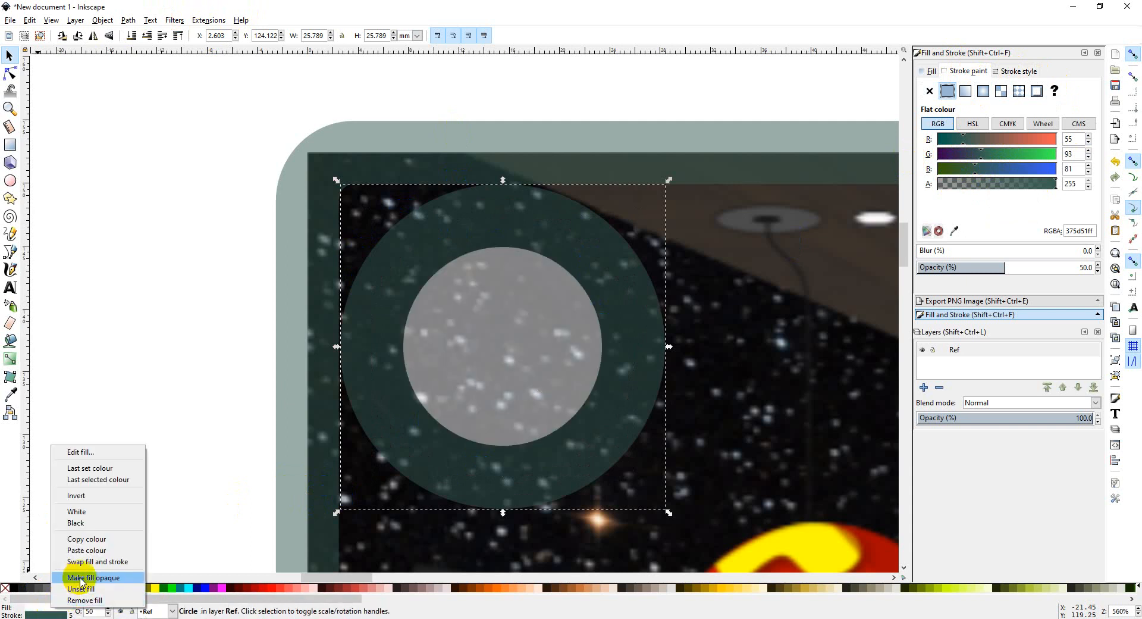
click(116, 566)
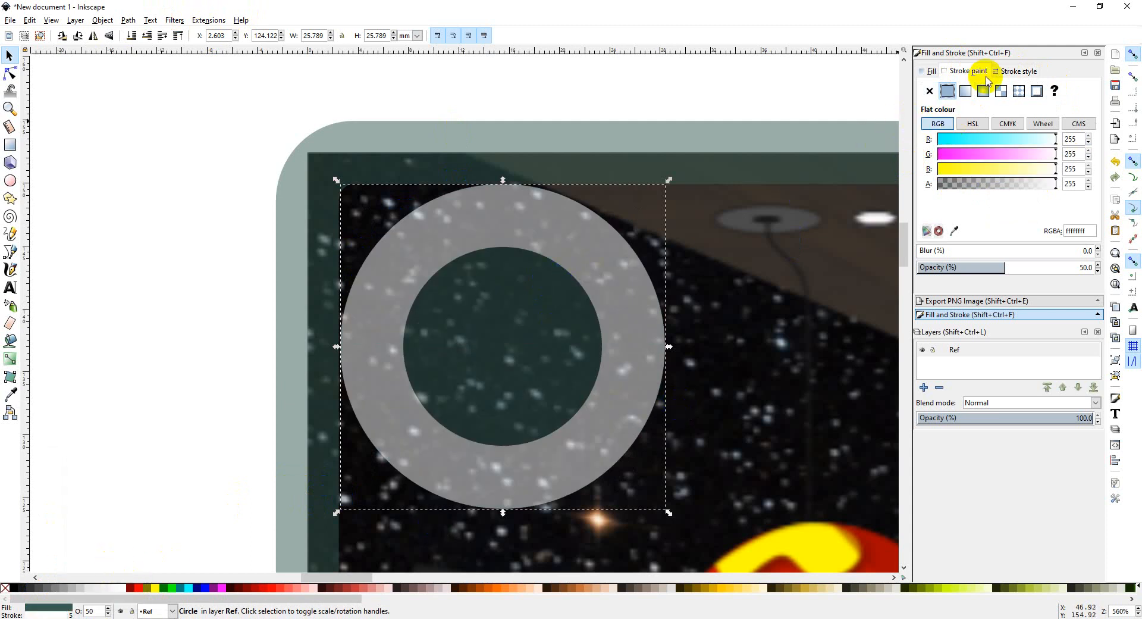
Set the circle's stroke width to 0.125 mm.
click(1017, 71)
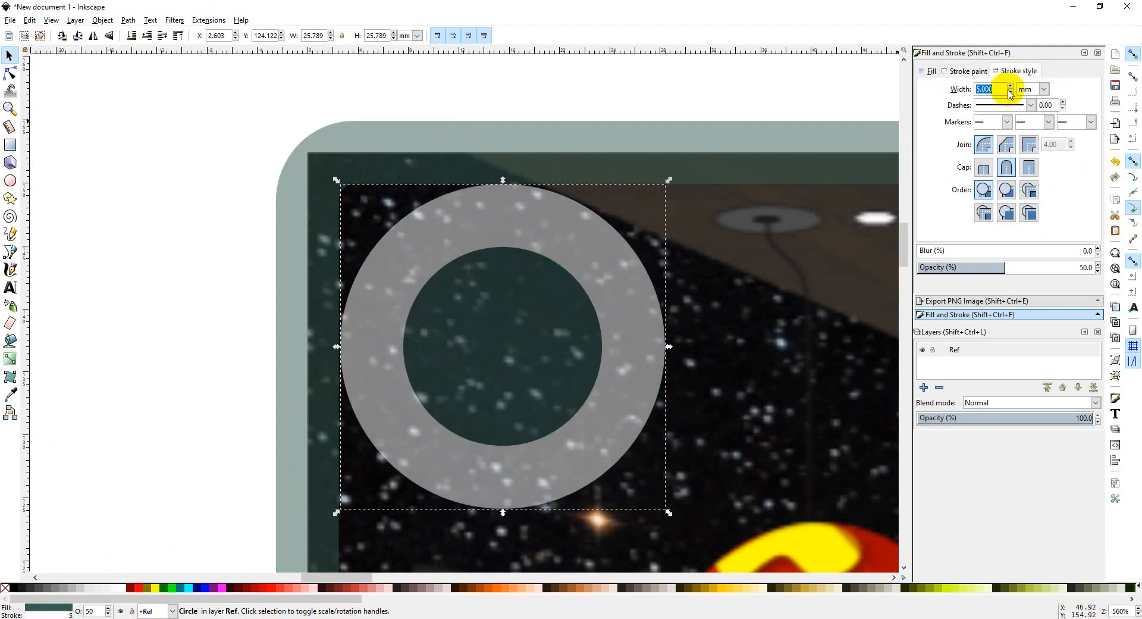
key(Return)
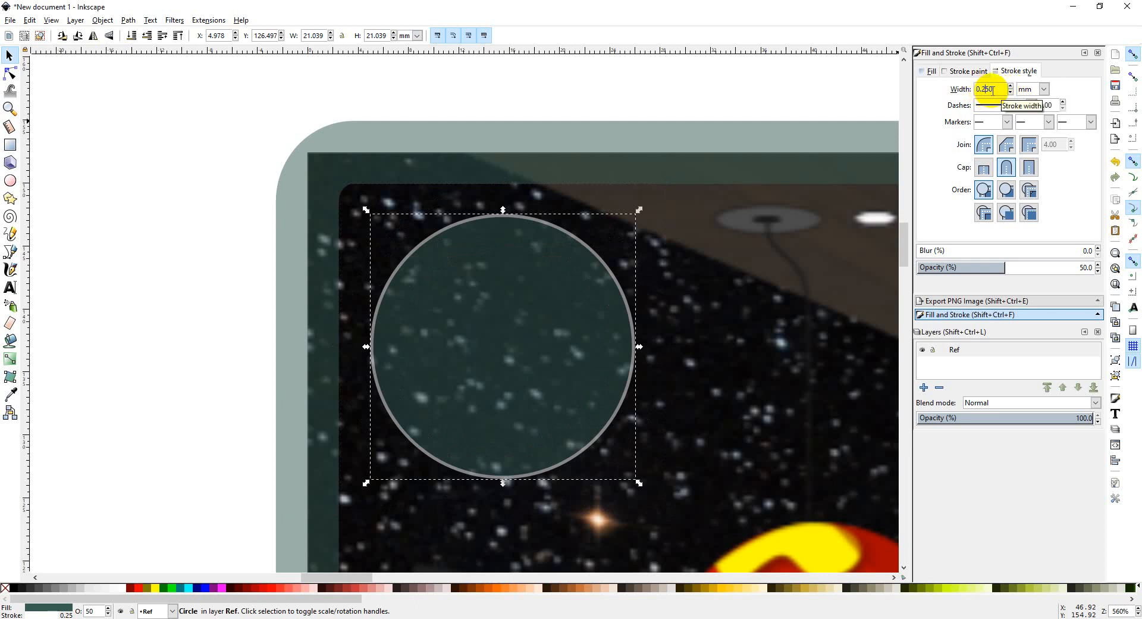
key(Return)
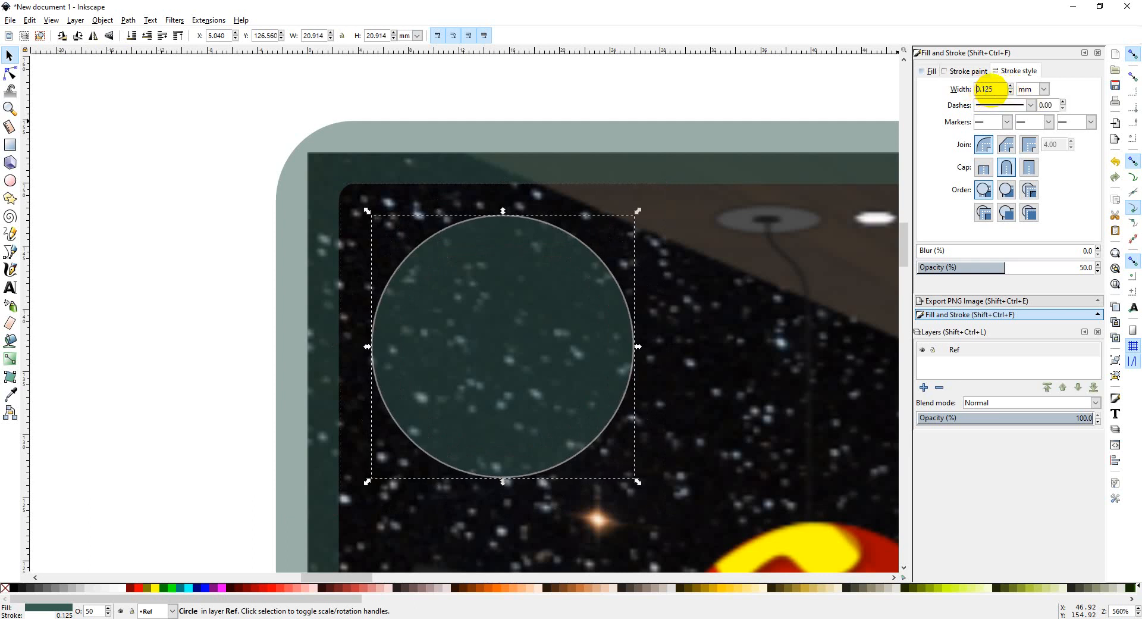
Try several dash patterns with different dash lengths and gaps on the circle's outline.
click(1030, 106)
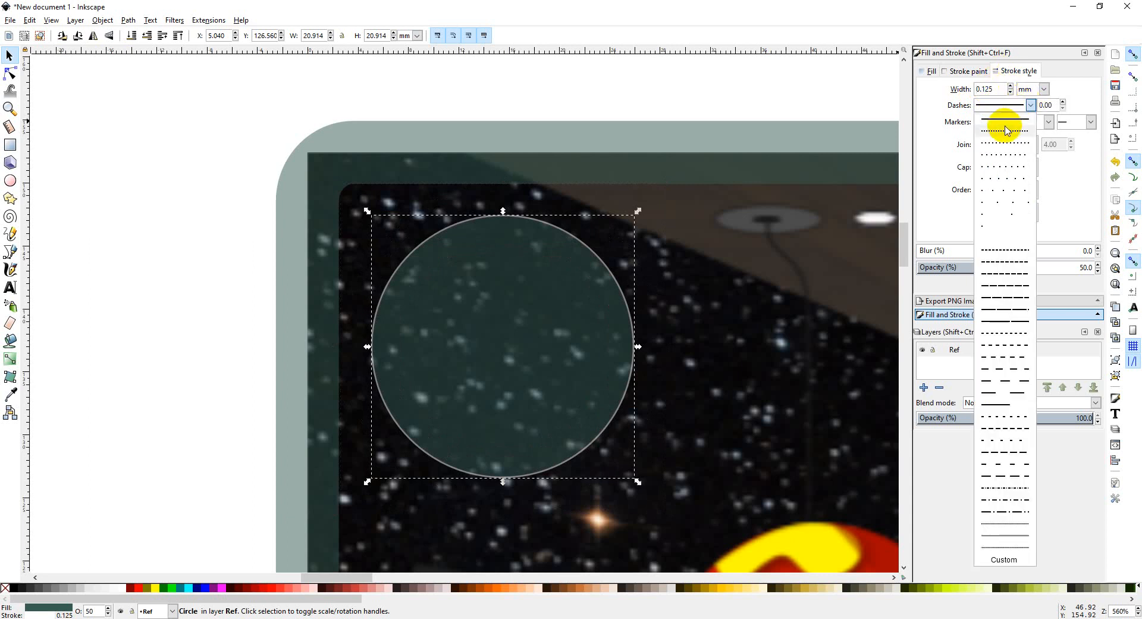
click(1024, 324)
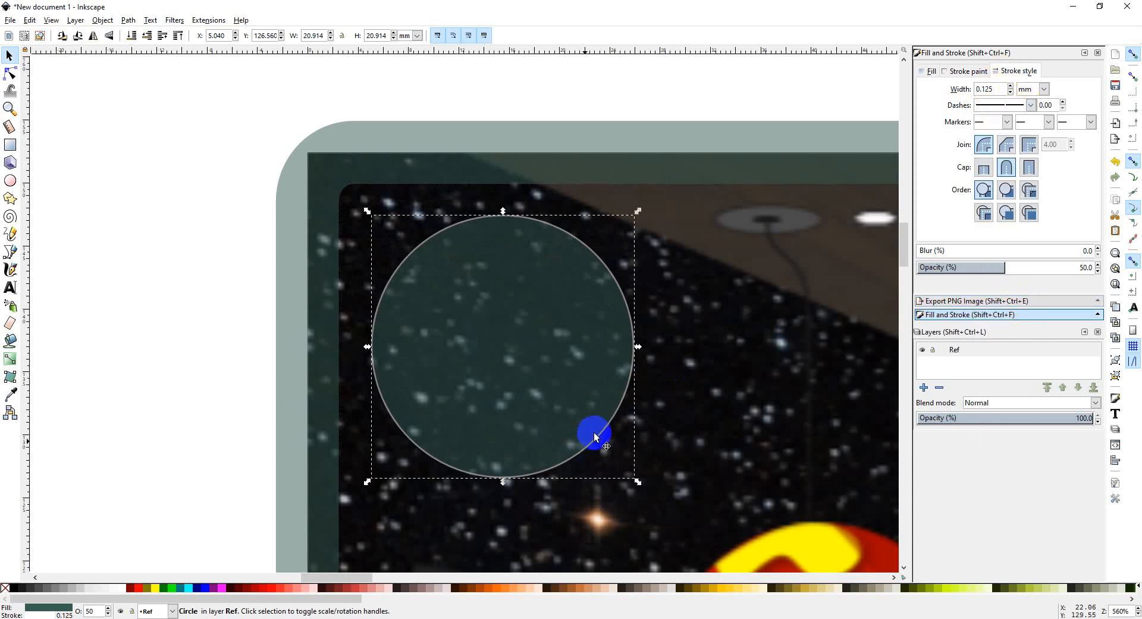
click(1029, 106)
click(1013, 470)
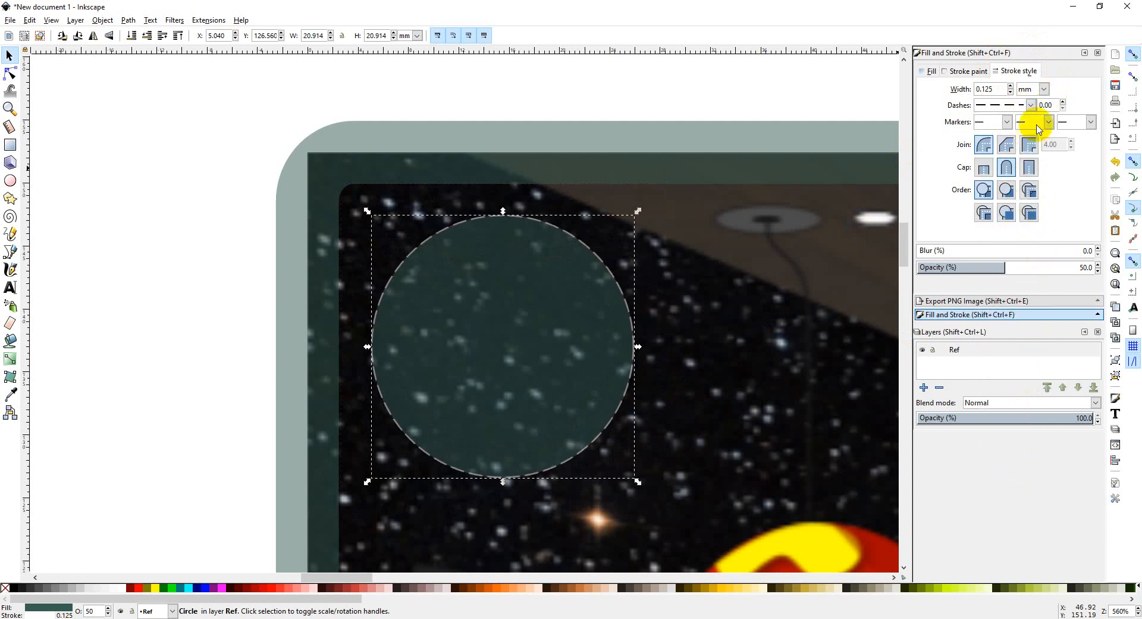
click(1029, 105)
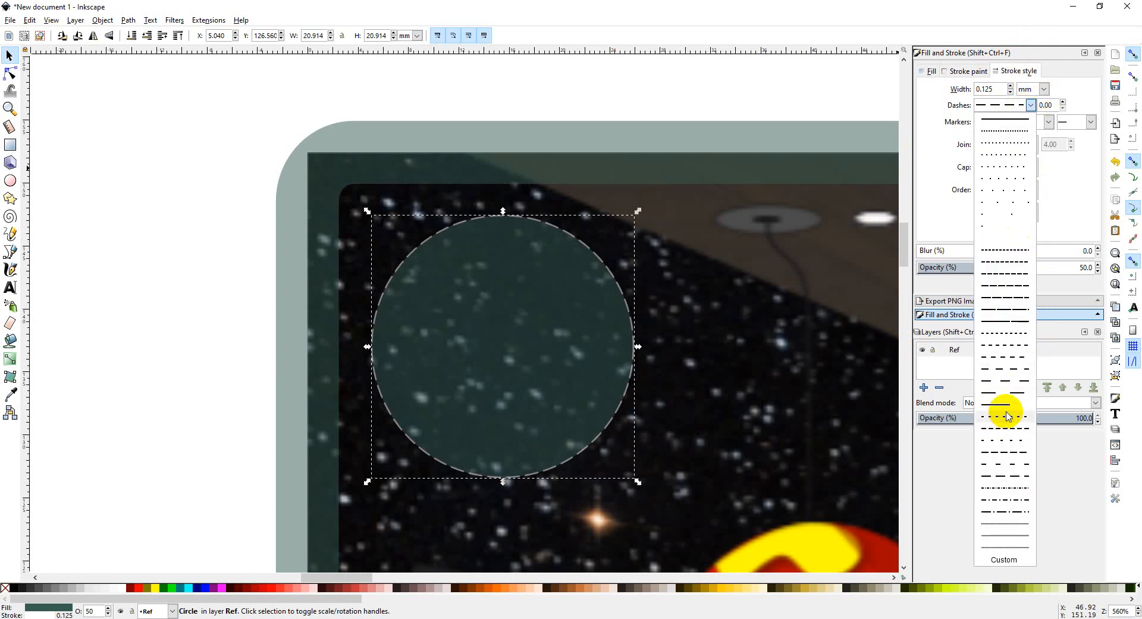
click(1014, 381)
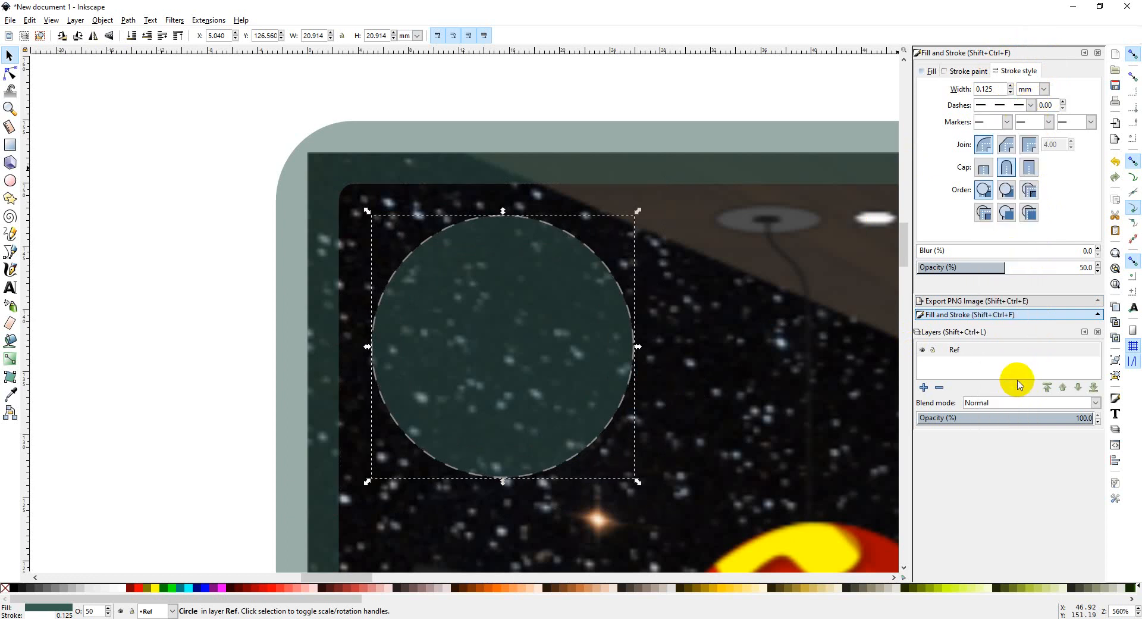
Apply a long-dash pattern with narrow gaps to the circle's outline and set the pattern offset to 1.00.
click(1030, 104)
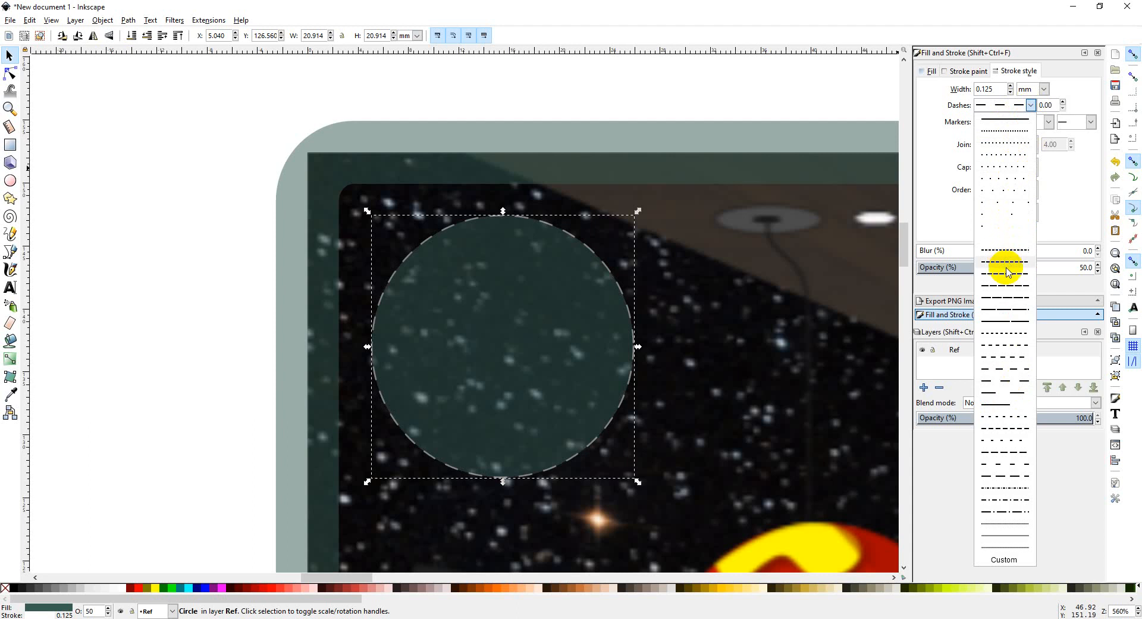
click(1017, 314)
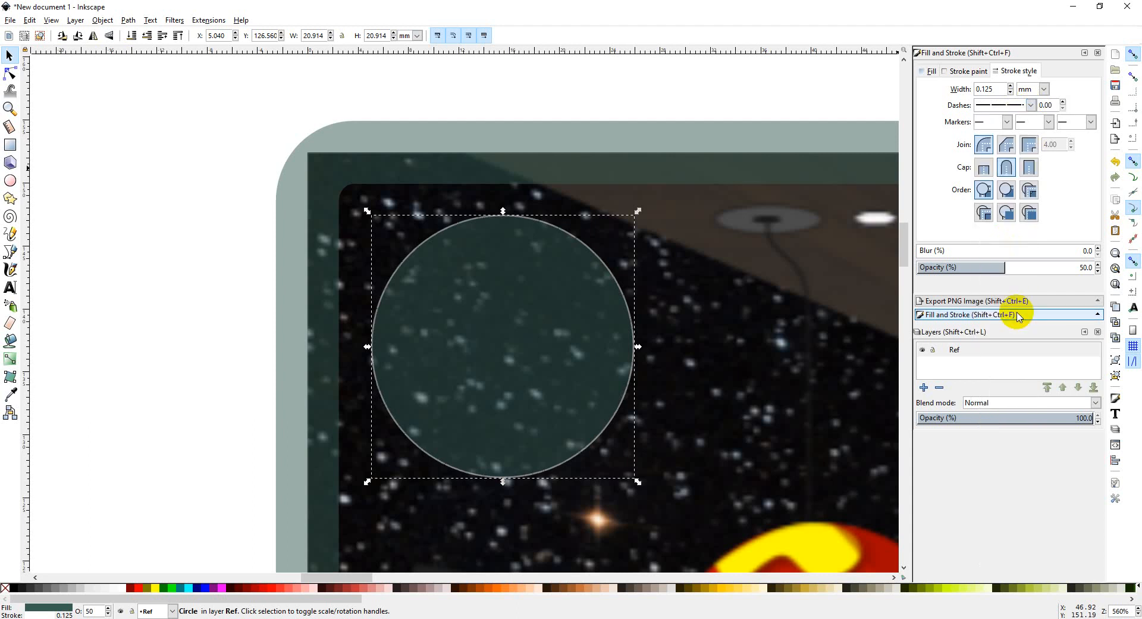
click(1056, 107)
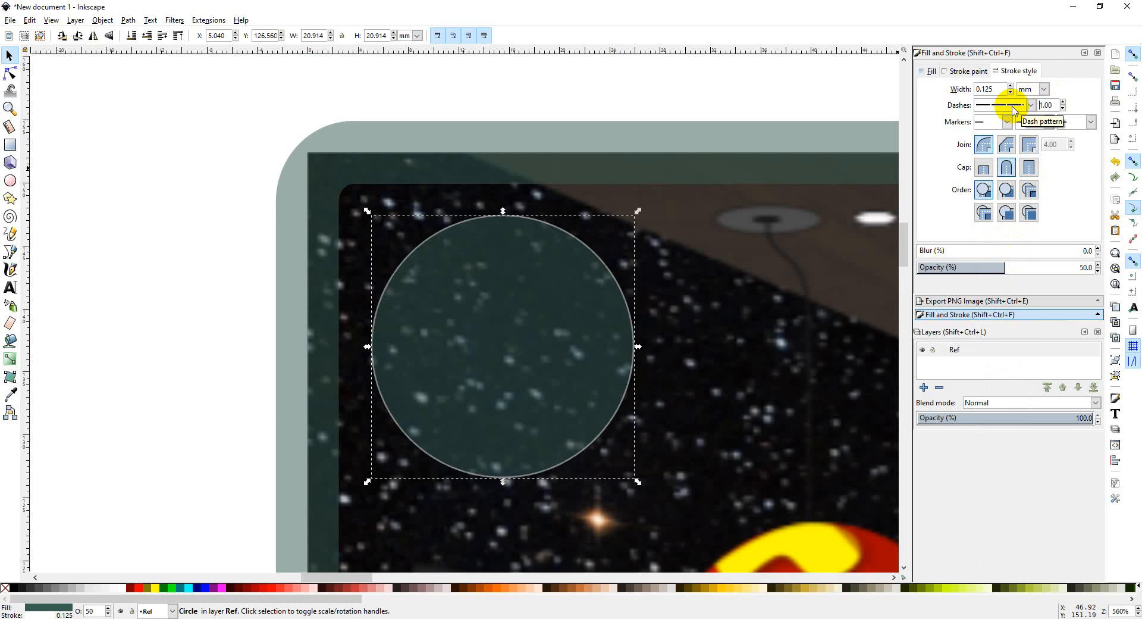
Try a dash pattern offset of 10.00 with a short-dash pattern on the circle's outline.
click(1054, 104)
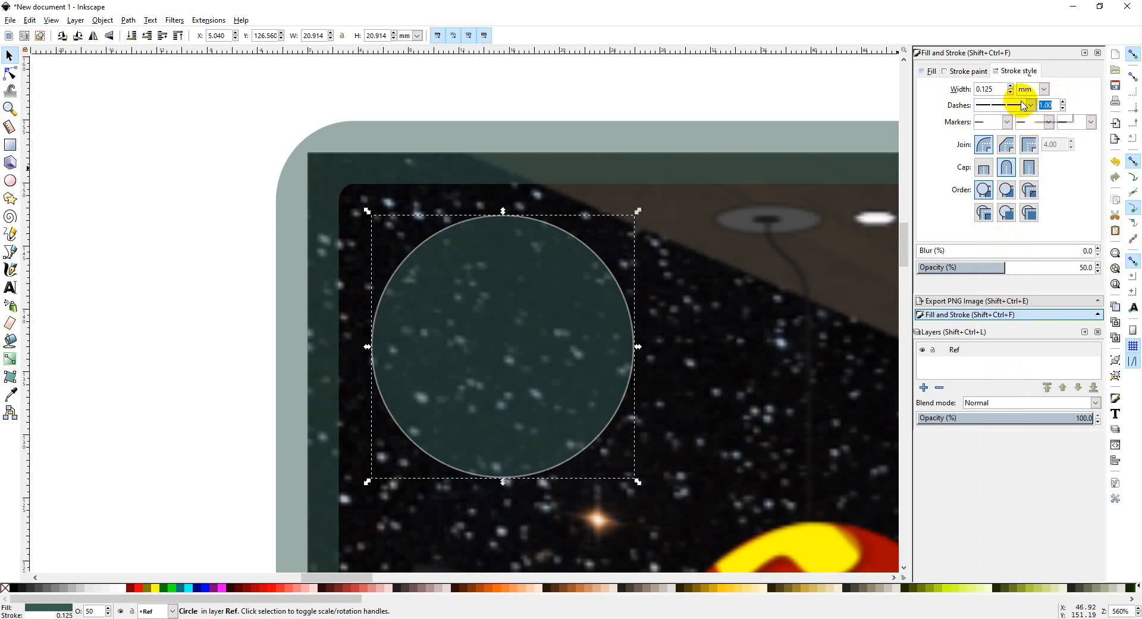
click(1052, 102)
click(1031, 106)
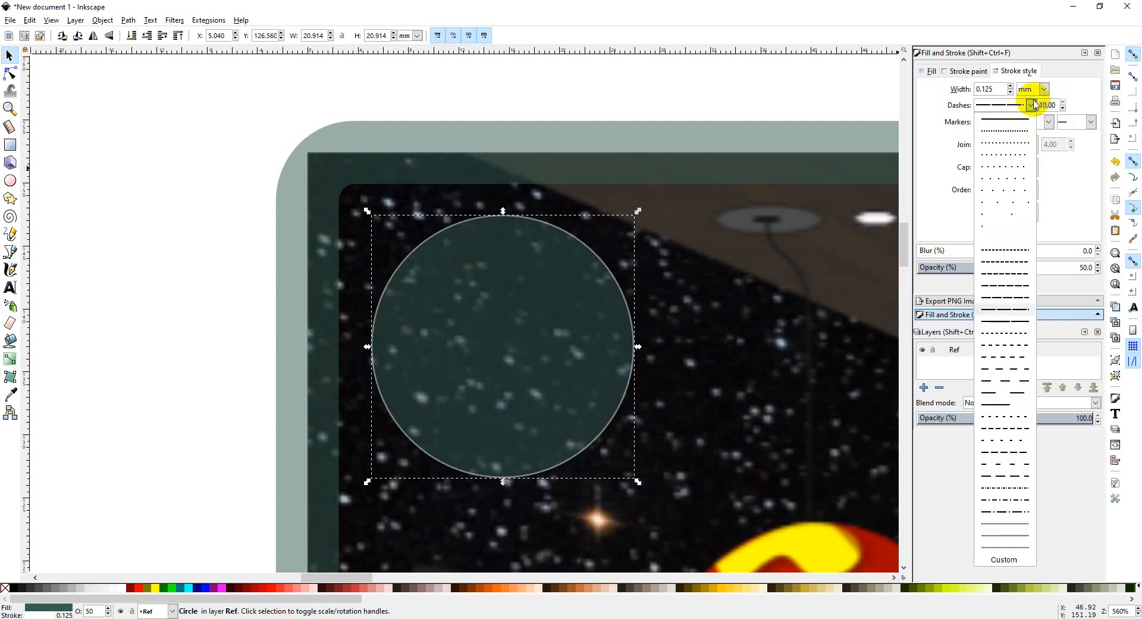
click(1014, 420)
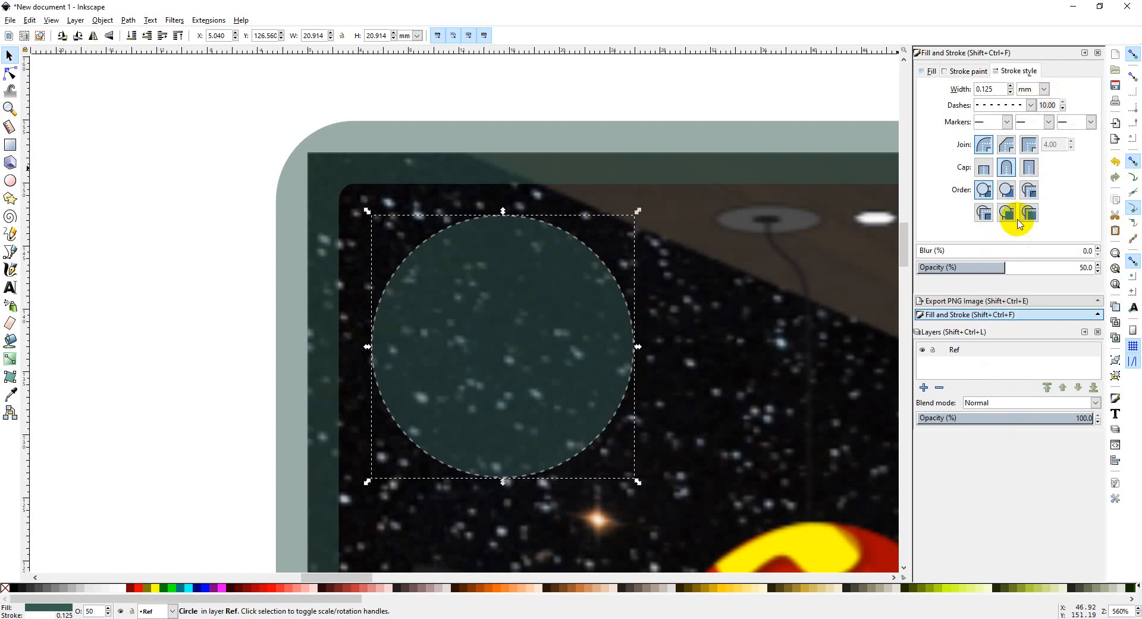
Set the dash pattern offset of the circle's outline to 0.
click(1054, 106)
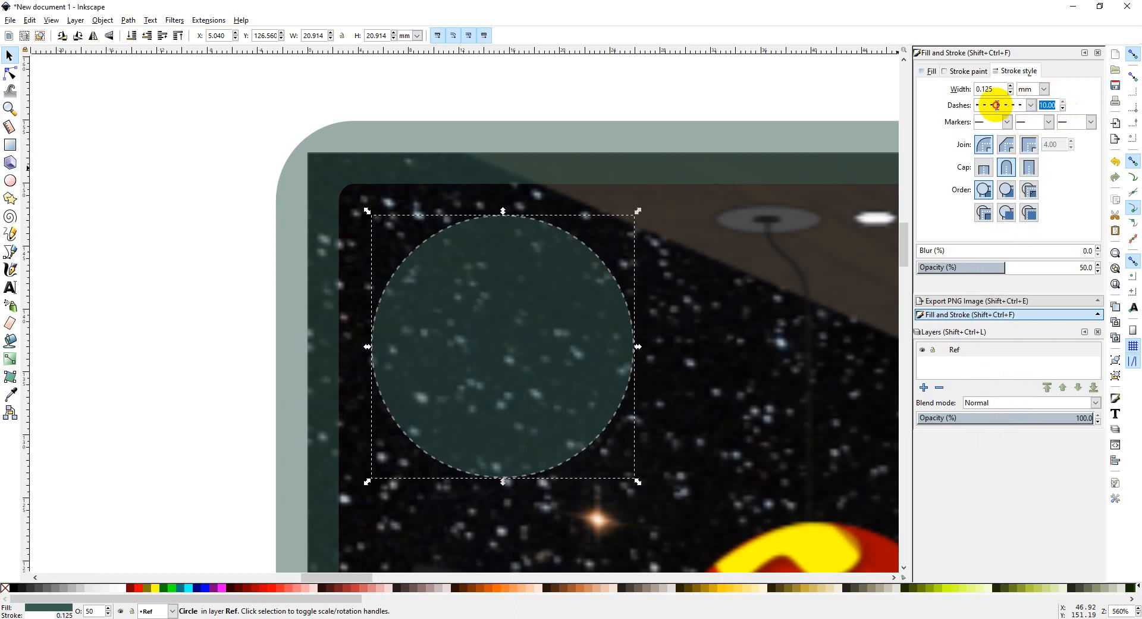
text(0)
key(Return)
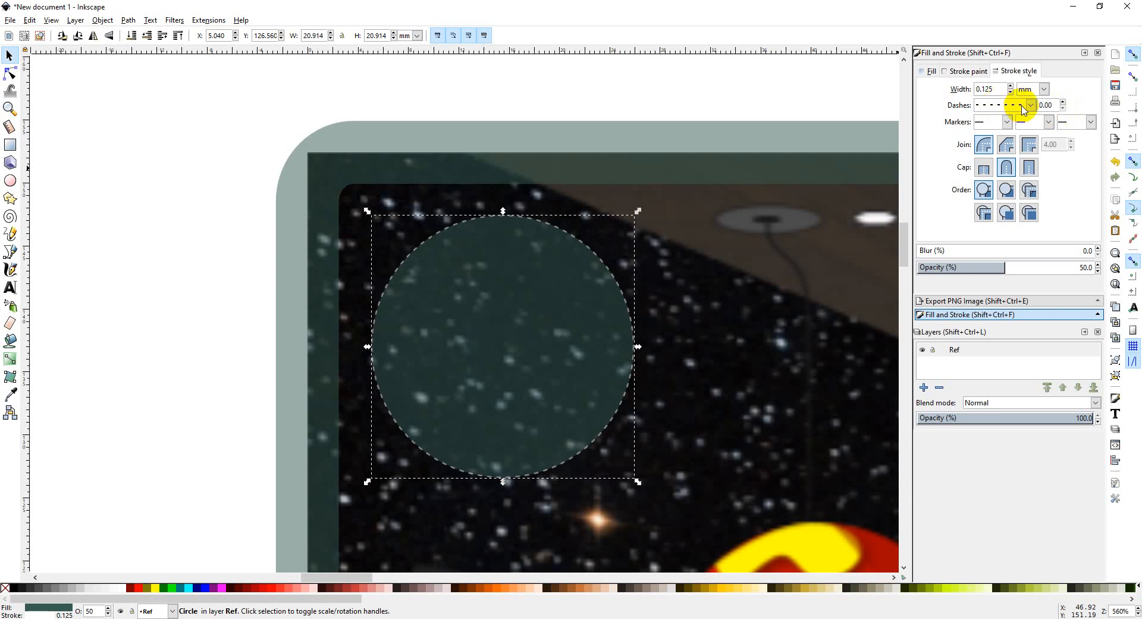
Try a dash-dot pattern and a medium-dash pattern on the circle's outline and check the look against the wider museum scene.
click(1029, 107)
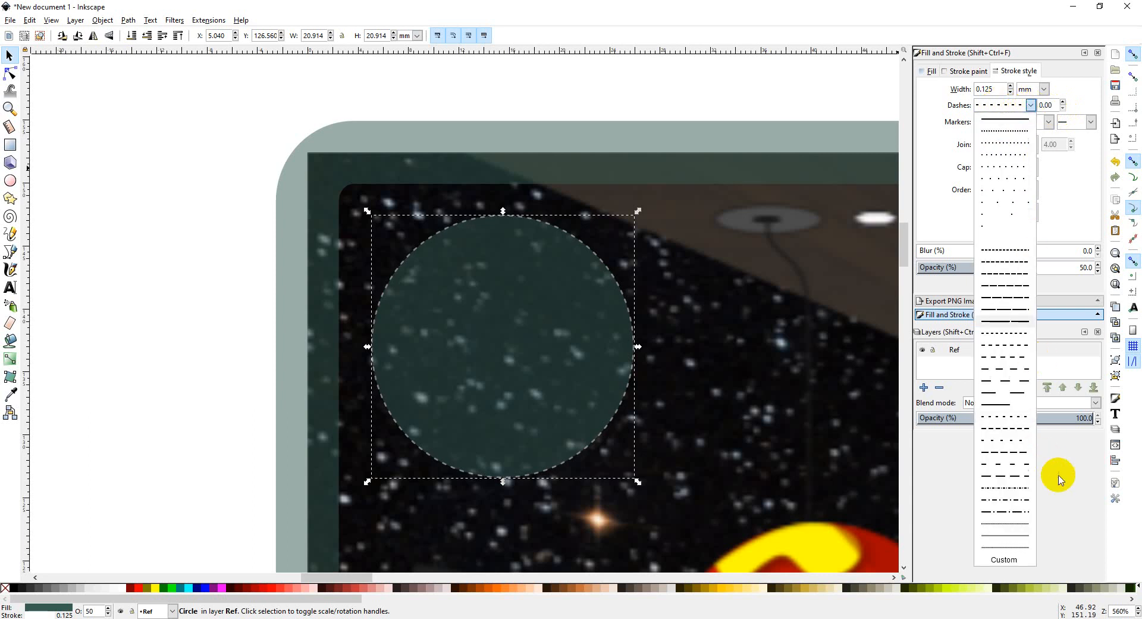
click(1027, 516)
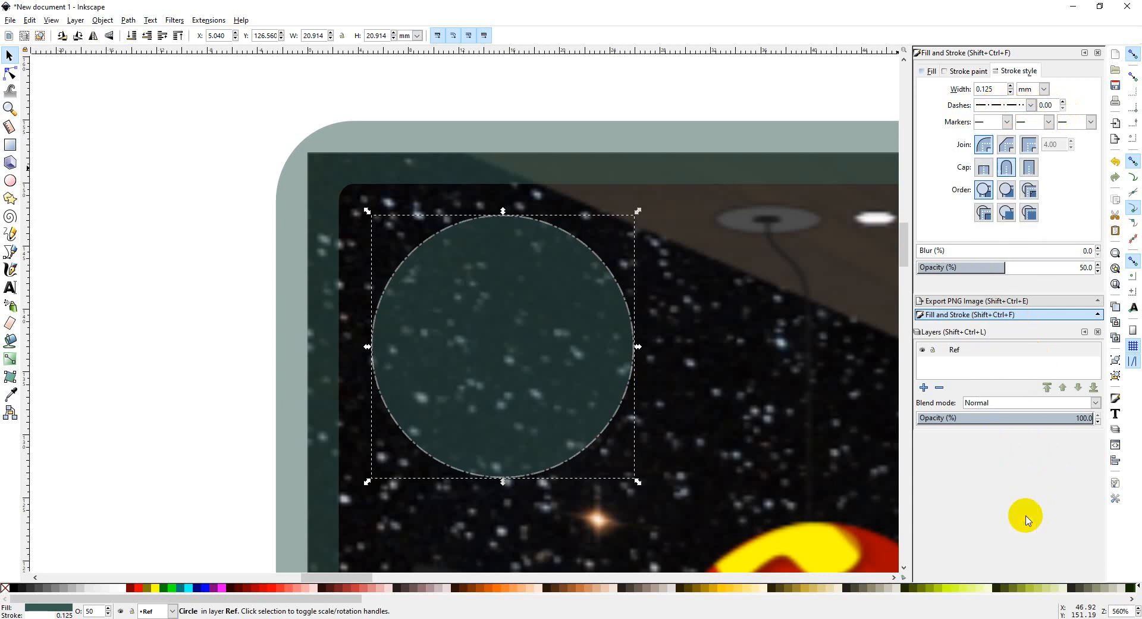
click(1029, 105)
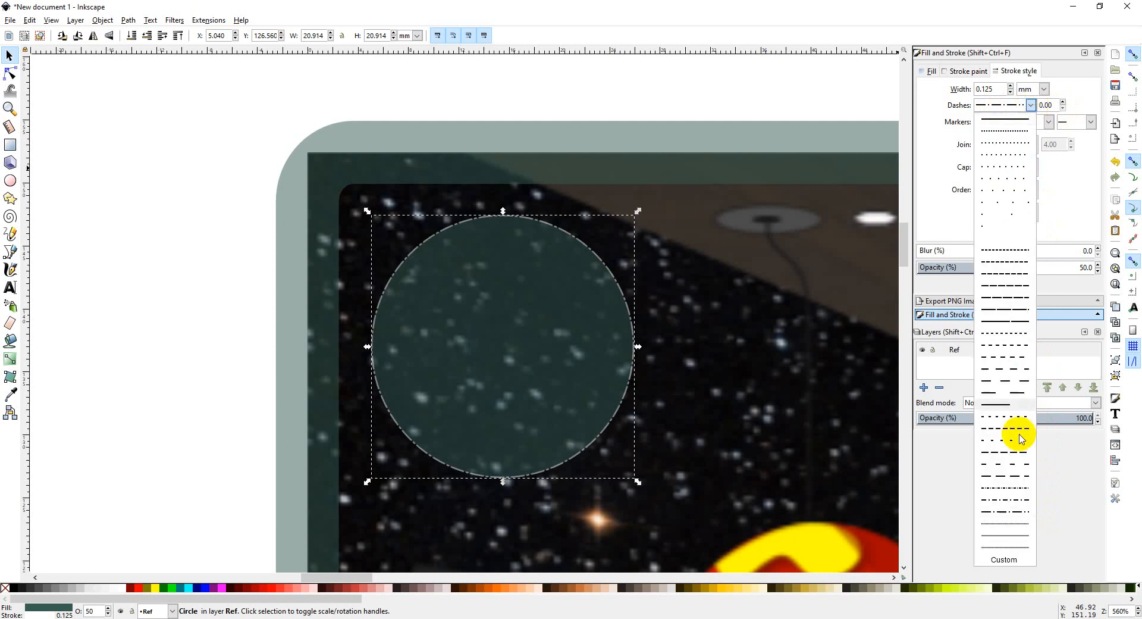
click(1016, 477)
click(698, 366)
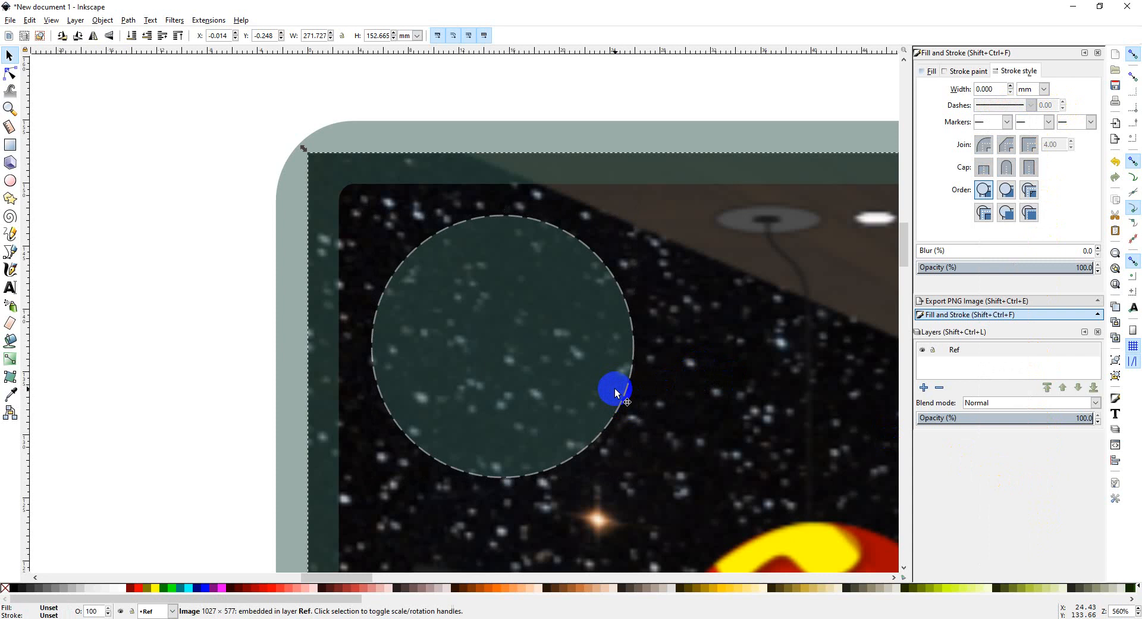
scroll(615, 388, down, 4)
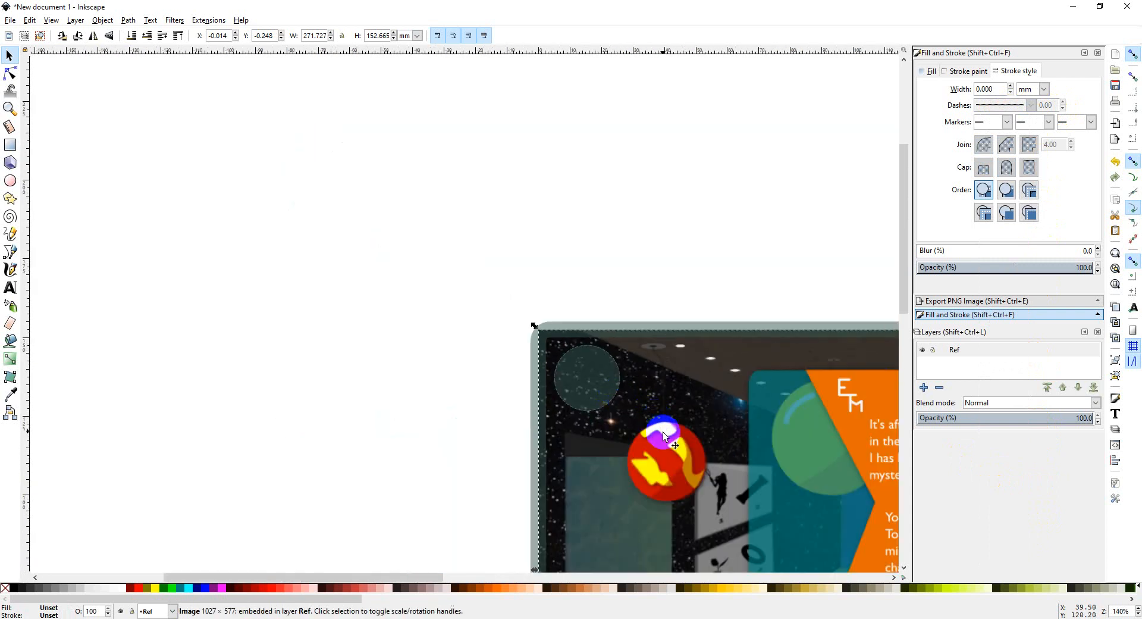
drag(710, 461, 360, 231)
click(141, 291)
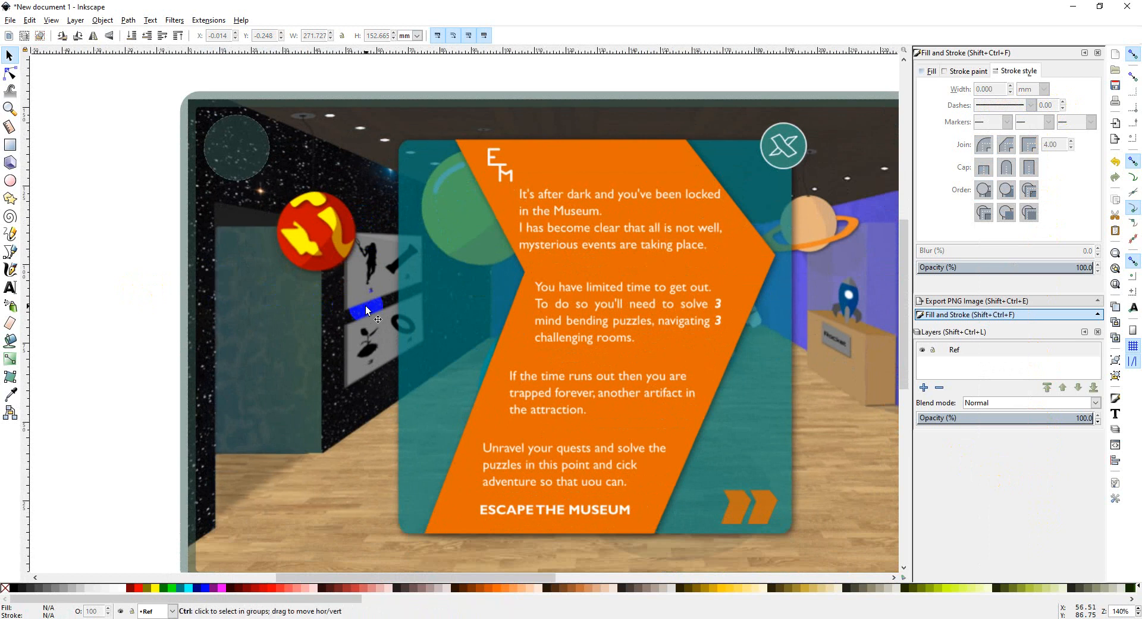
scroll(365, 305, down, 1)
scroll(365, 305, up, 1)
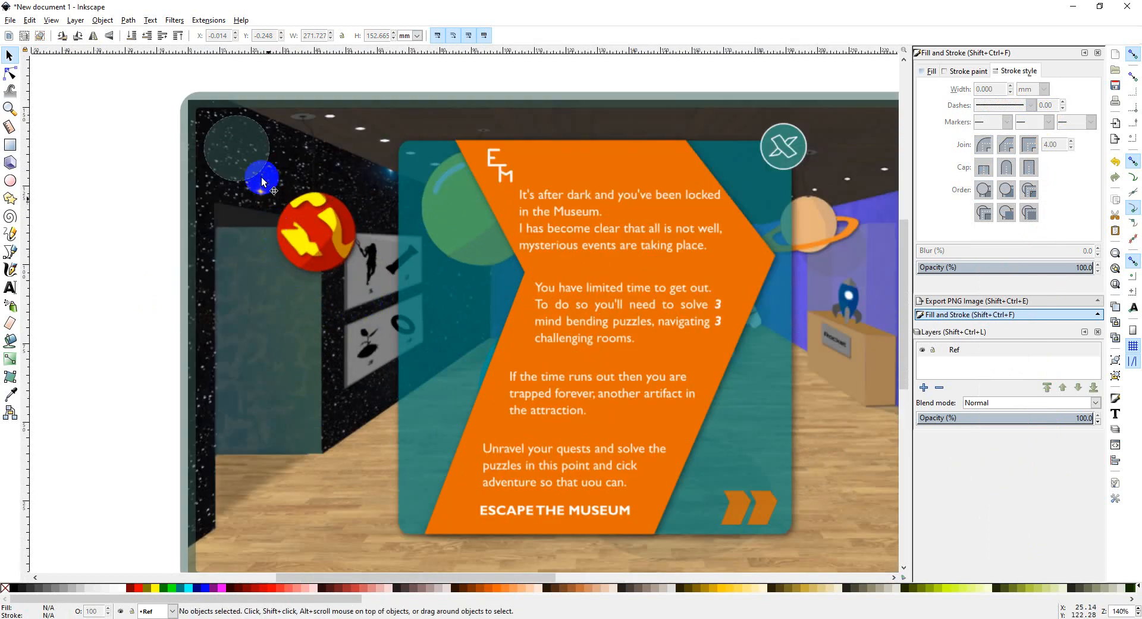
Apply the longest dash pattern with equally wide gaps to the circle's outline.
click(267, 149)
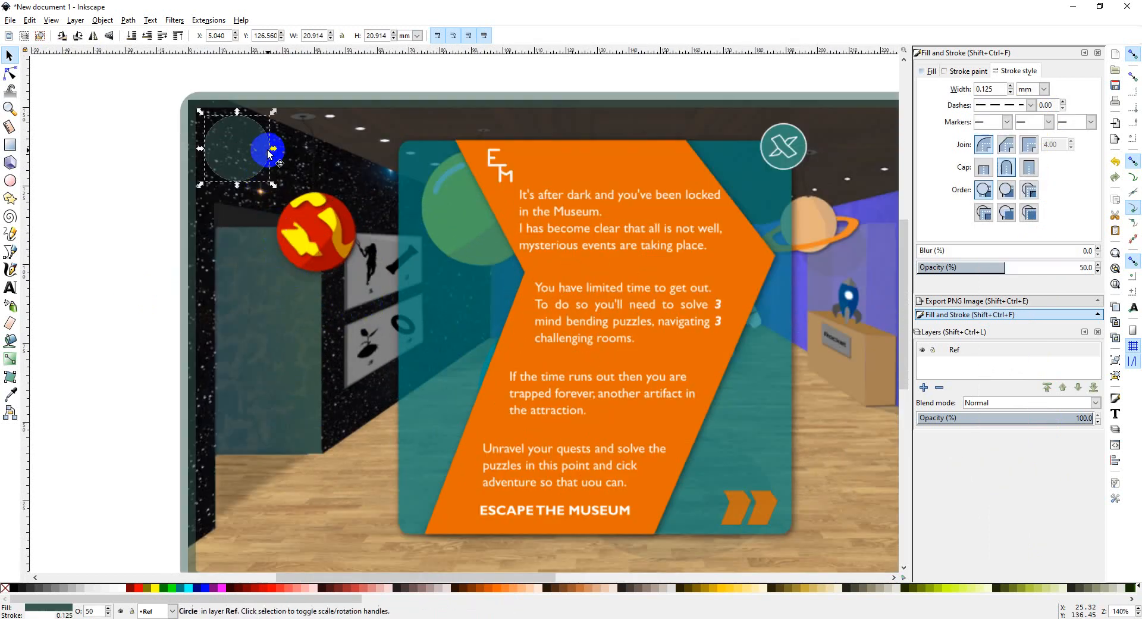
click(1030, 105)
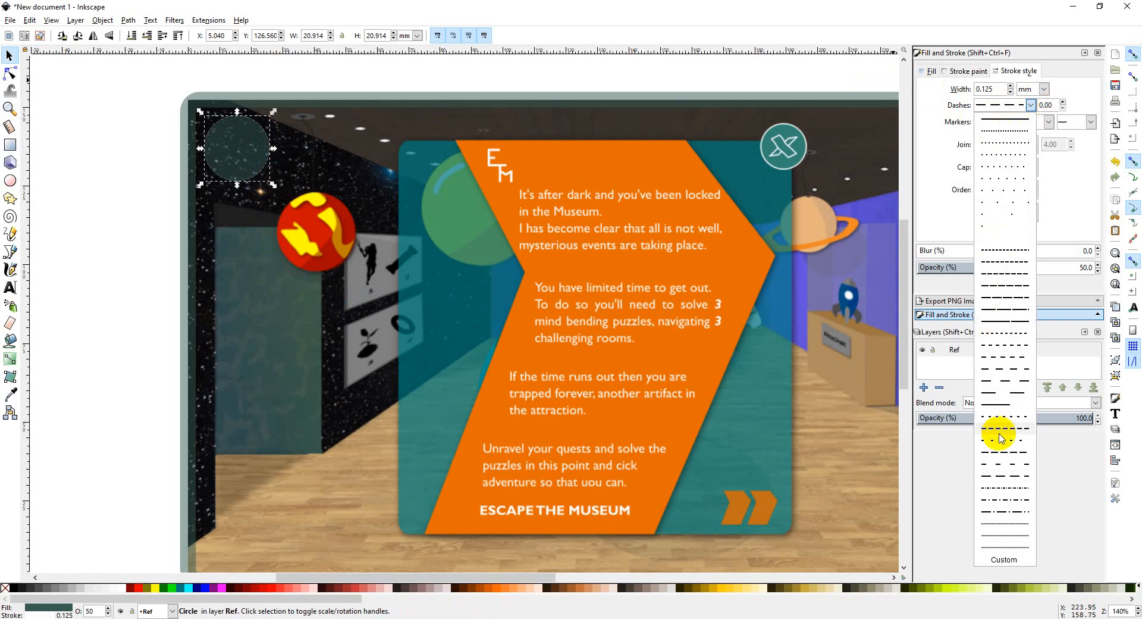
click(1009, 404)
click(153, 223)
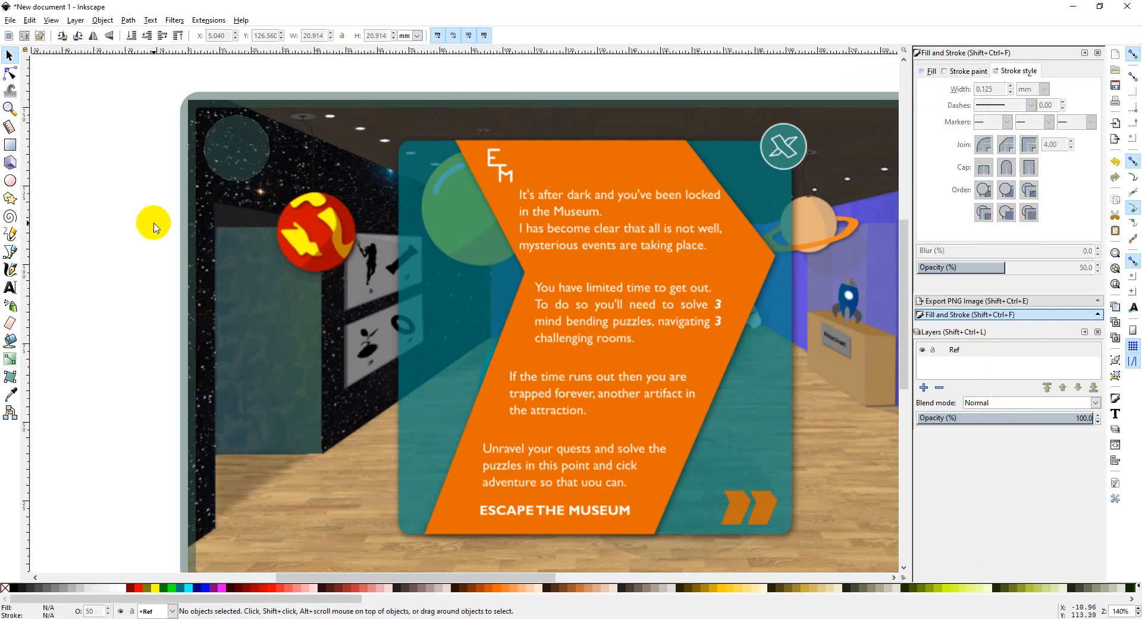
Try stroke widths of 0.250 mm and 0.375 mm on the circle's outline.
click(236, 154)
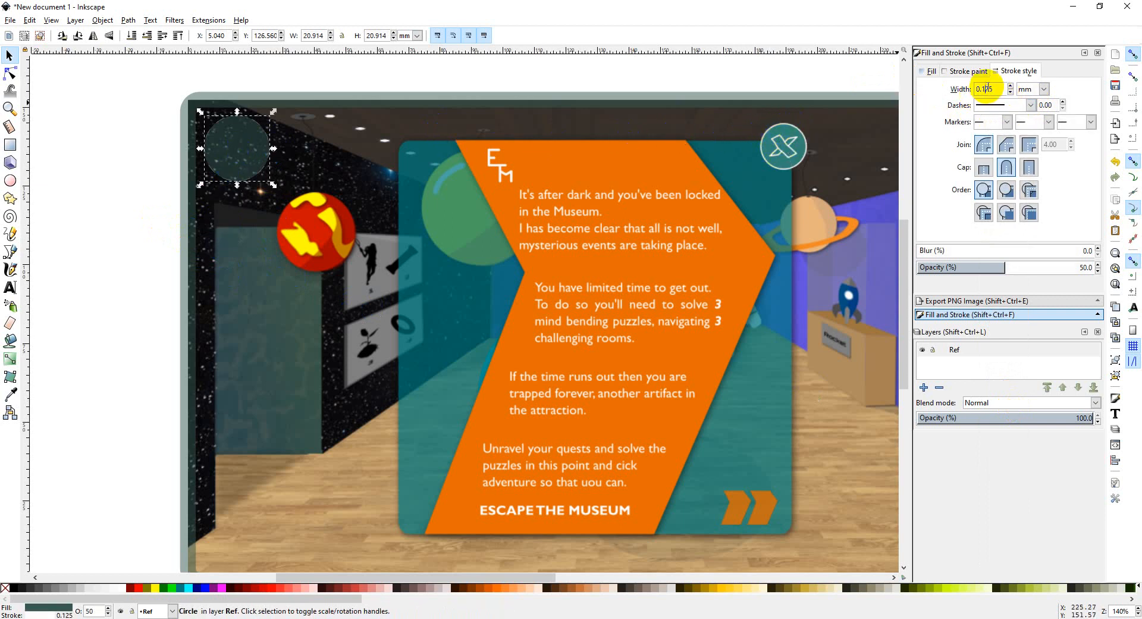
key(Return)
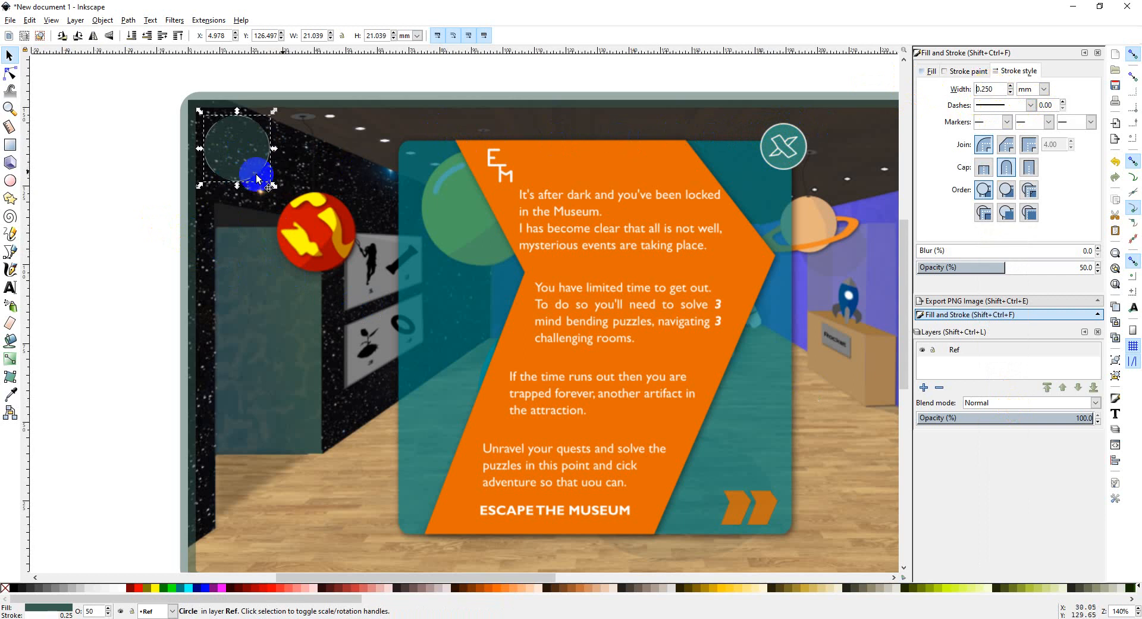
click(139, 196)
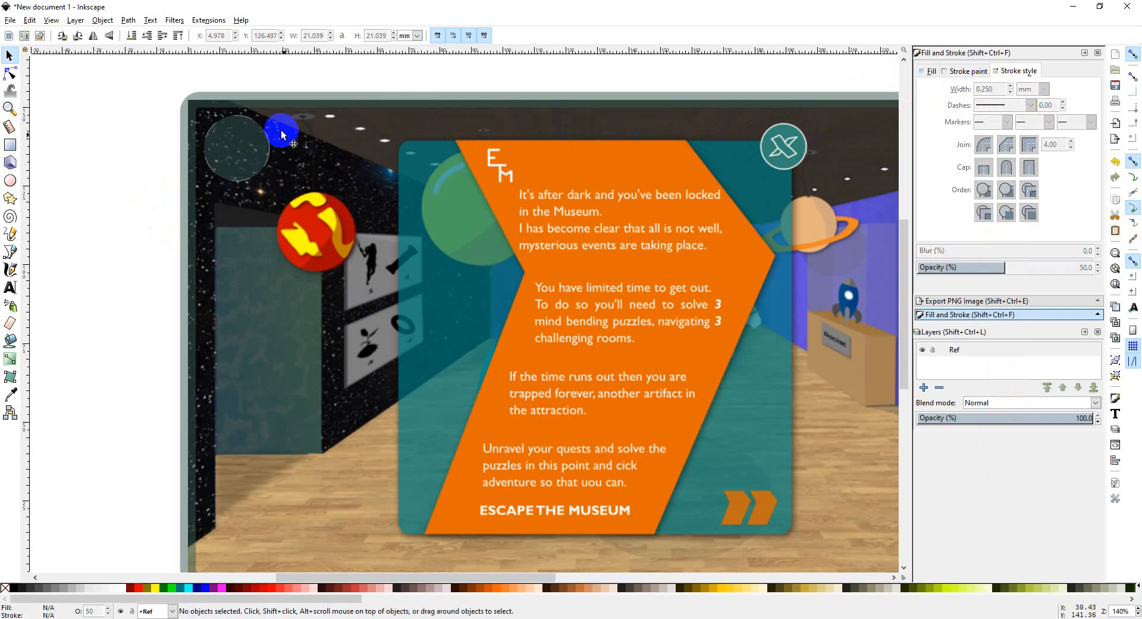
click(238, 156)
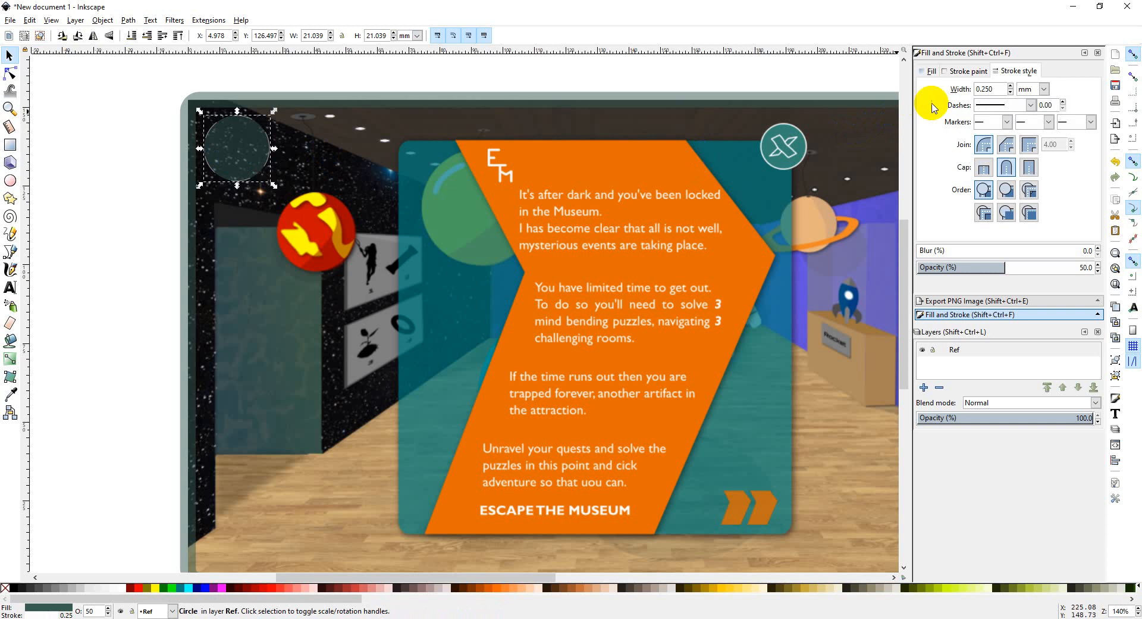
key(alt+w)
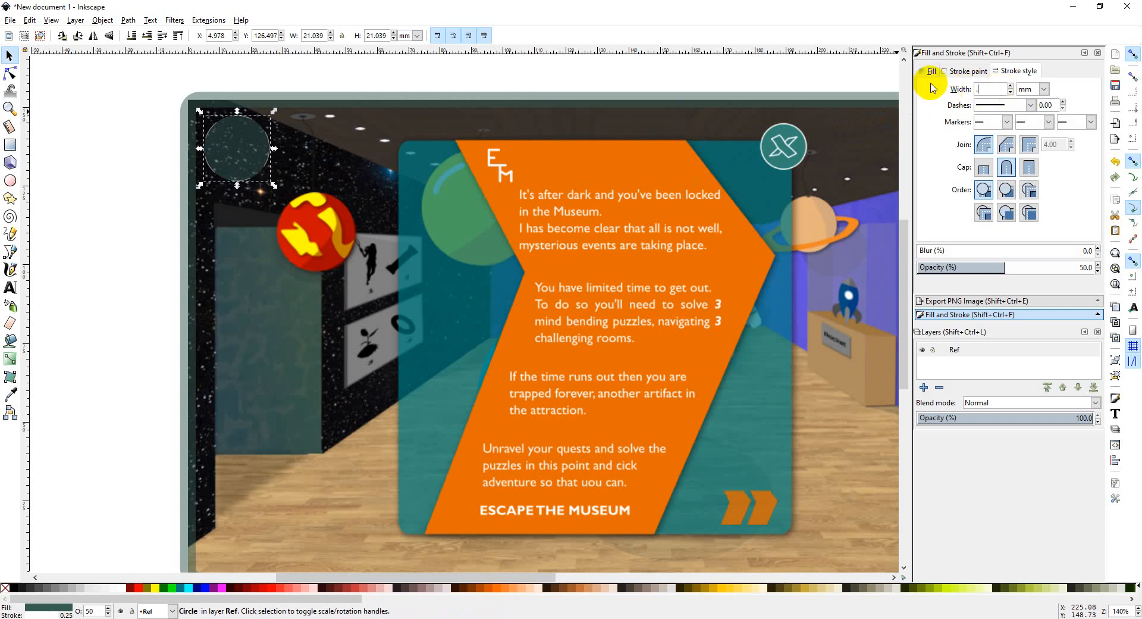
text(.375)
key(Return)
click(136, 198)
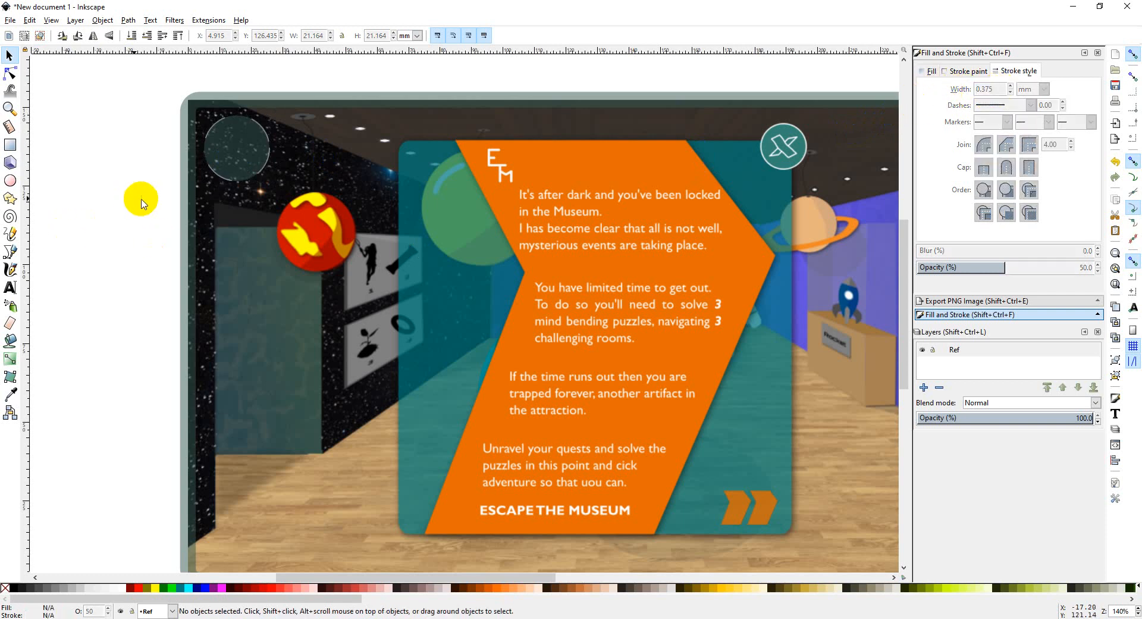
Try dash pattern offsets of 1.00 and 10.00 on the circle's outline and reset the offset to 0.
click(248, 161)
click(257, 159)
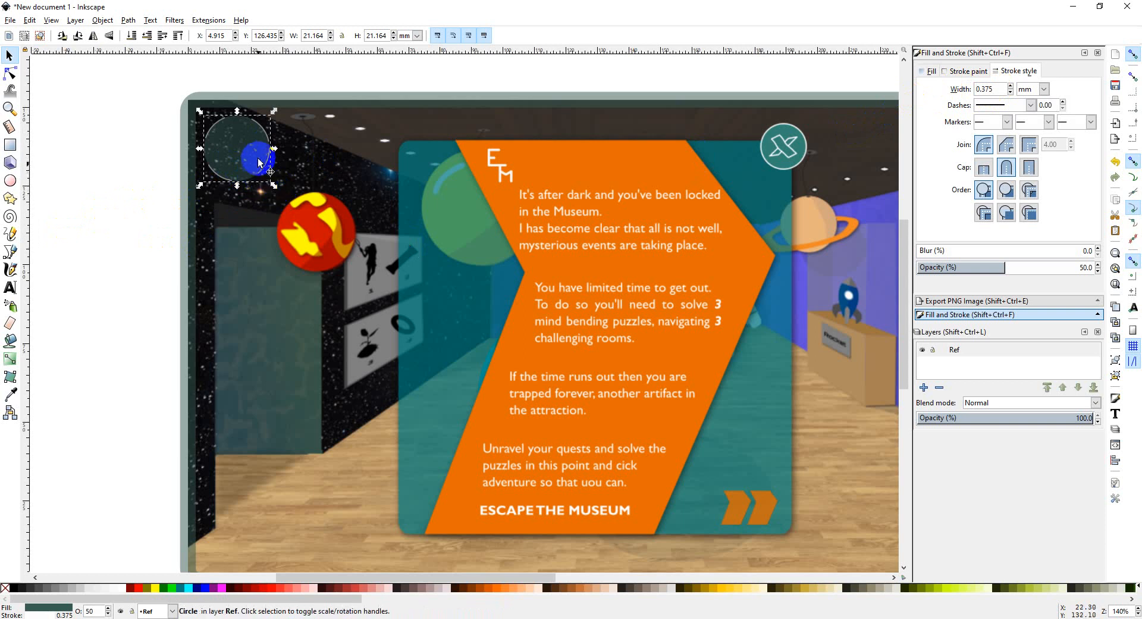
mouse_move(275, 189)
mouse_down()
mouse_move(229, 204)
mouse_move(249, 194)
mouse_up()
click(63, 207)
click(268, 150)
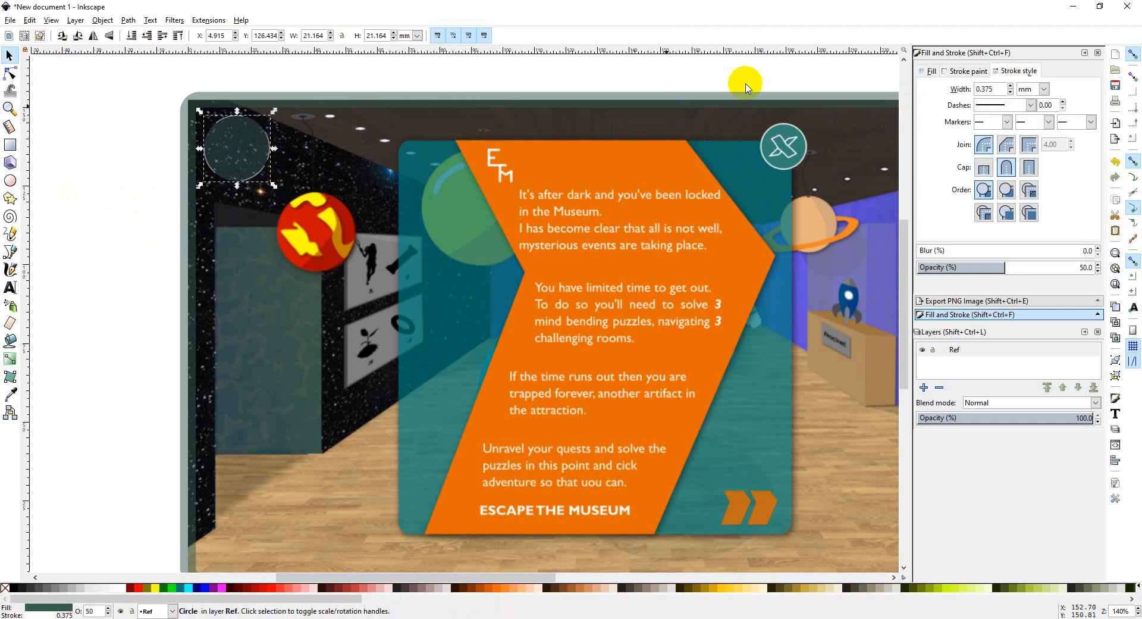
click(1057, 105)
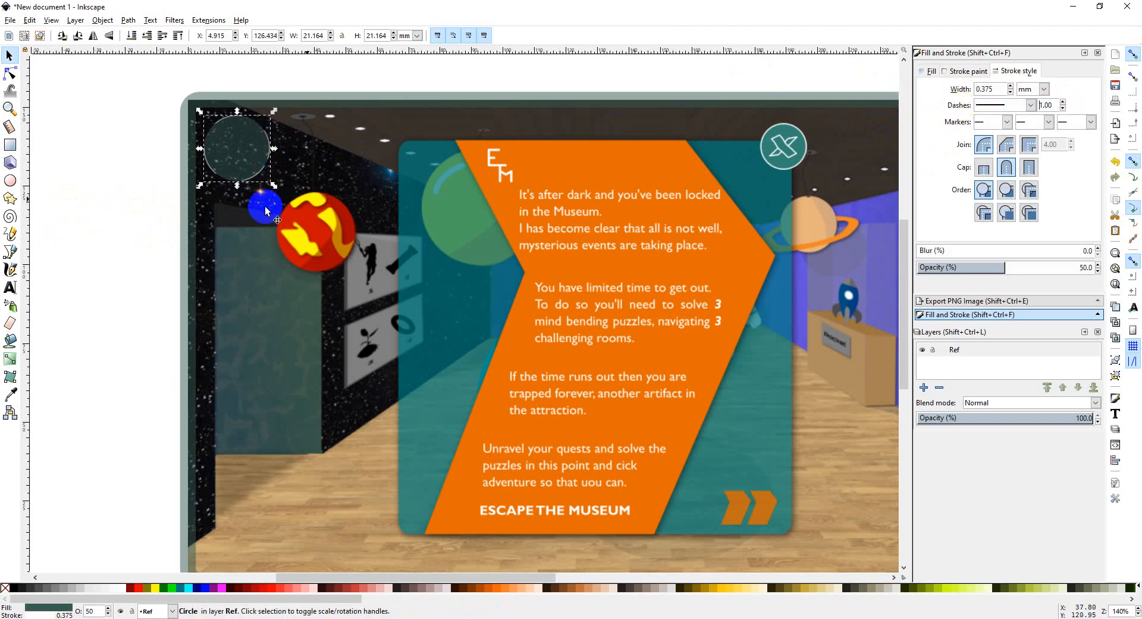
click(1056, 105)
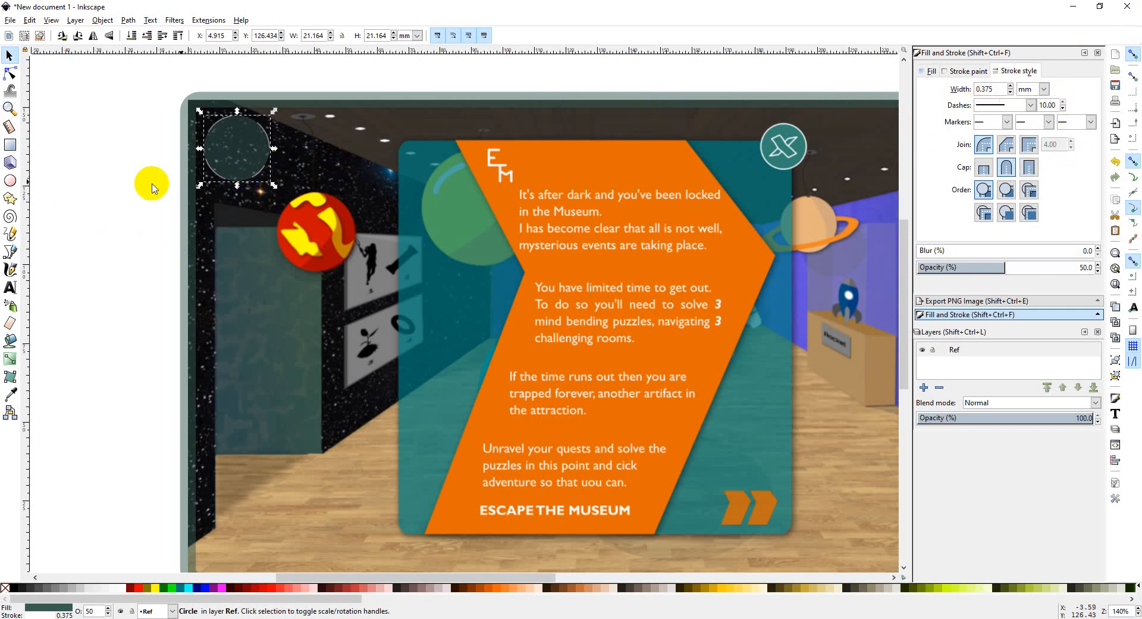
click(1055, 105)
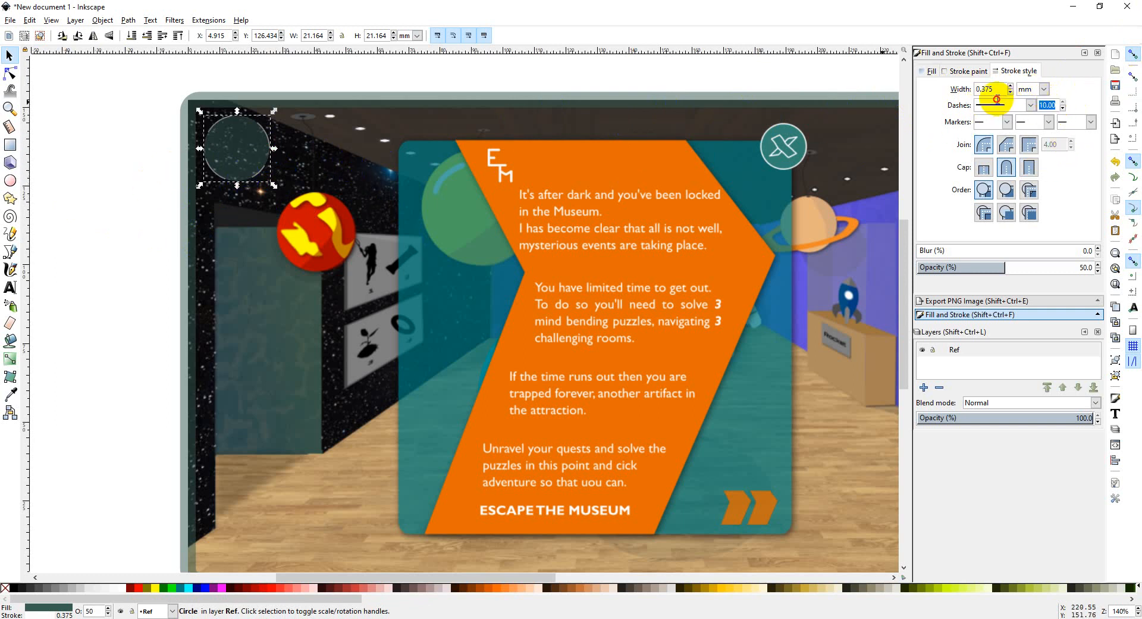
text(0)
Set the circle's stroke width to 0.5 mm and deselect the circle.
click(987, 89)
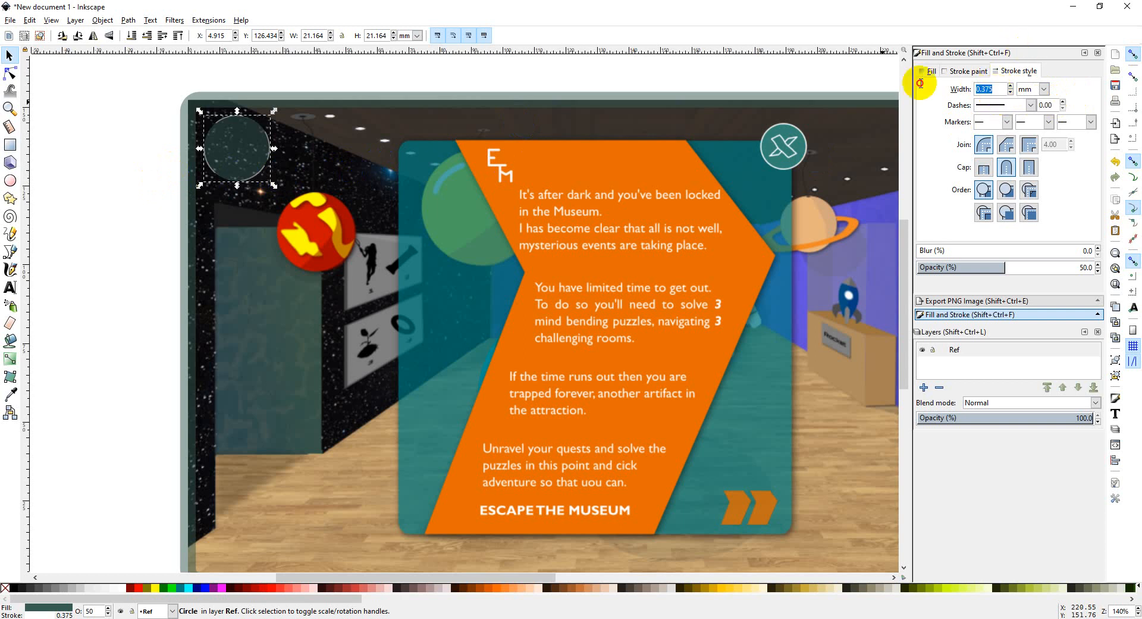
text(.5)
key(Return)
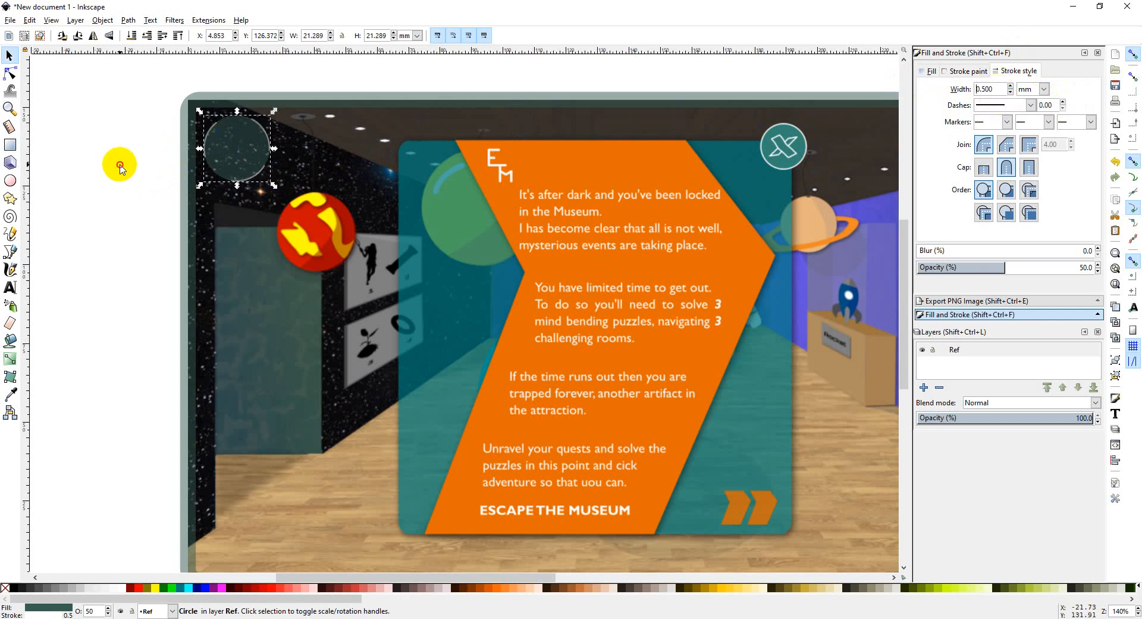
click(119, 164)
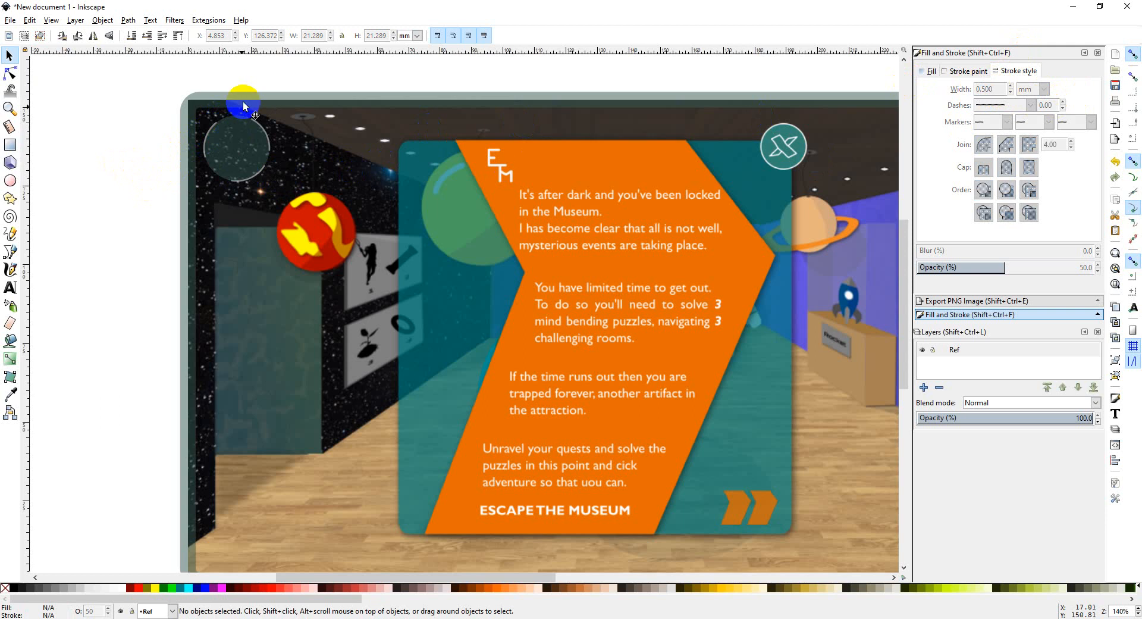
Try the In and Out shadow and glow filter on the circle and undo it.
click(237, 133)
click(174, 21)
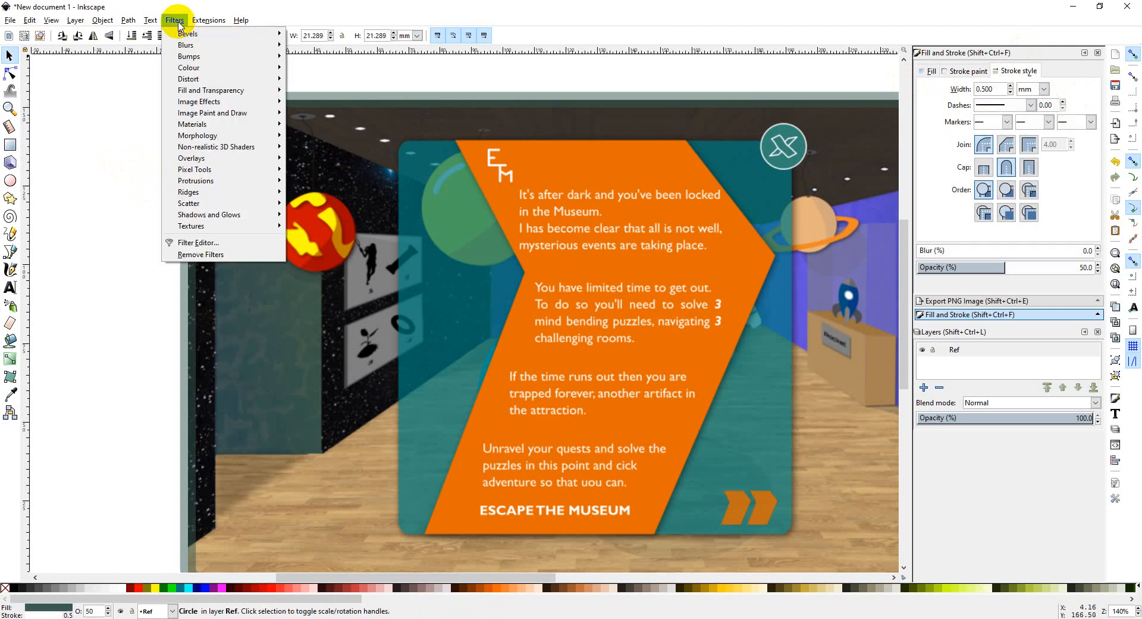
mouse_move(241, 221)
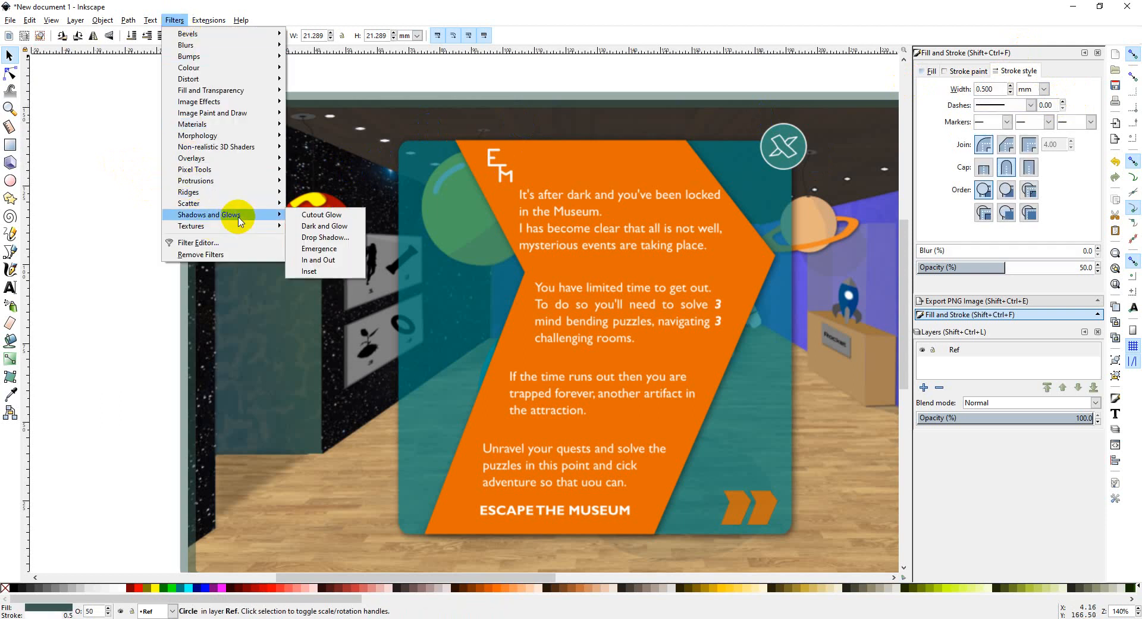
click(320, 259)
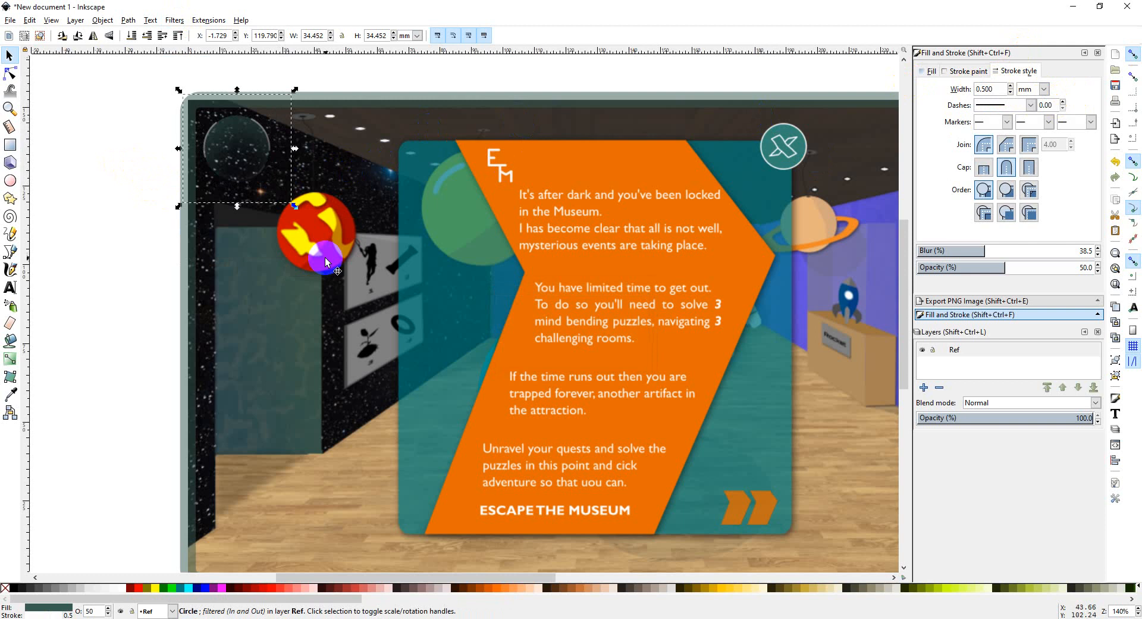
drag(325, 262, 254, 158)
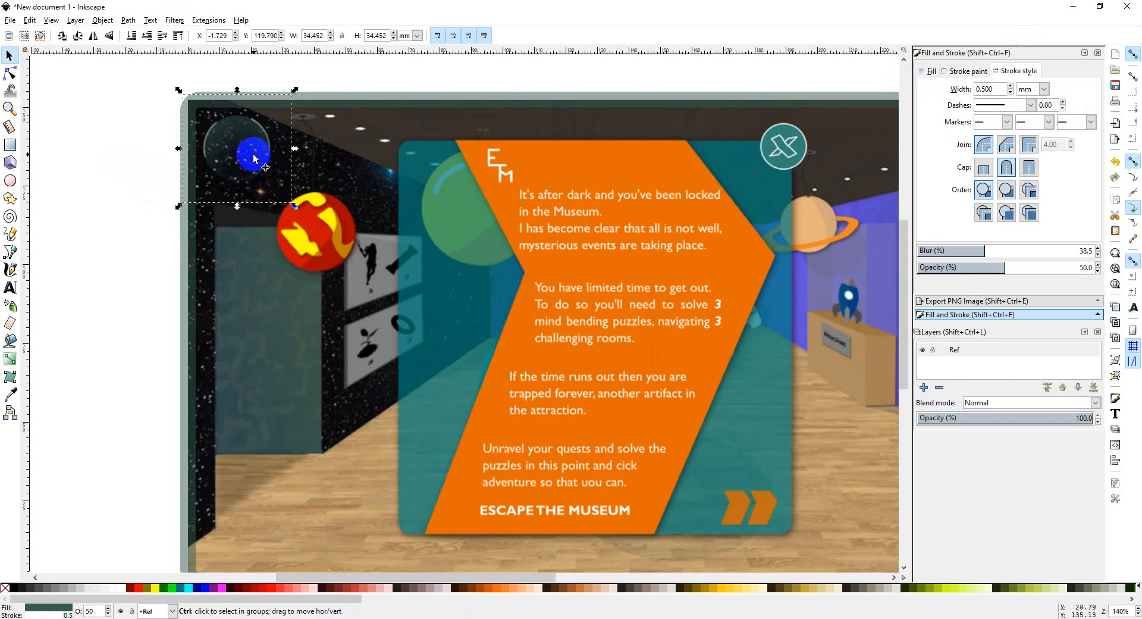
key(ctrl+z)
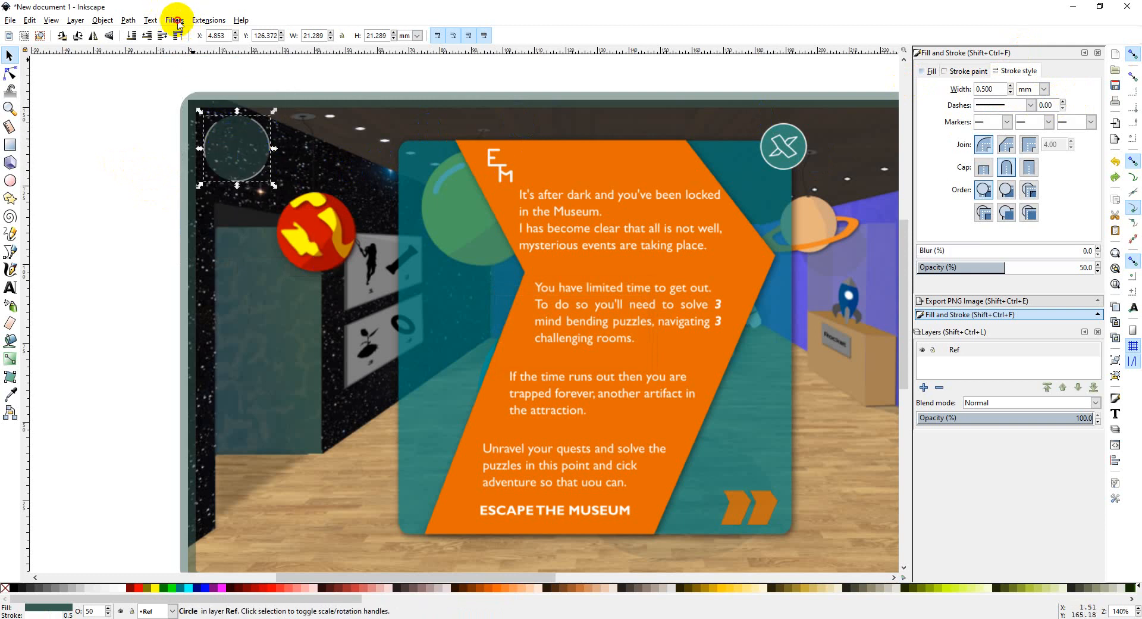
Try the Outline morphology filter on the circle with live preview and close it without applying.
click(176, 20)
click(175, 20)
click(175, 20)
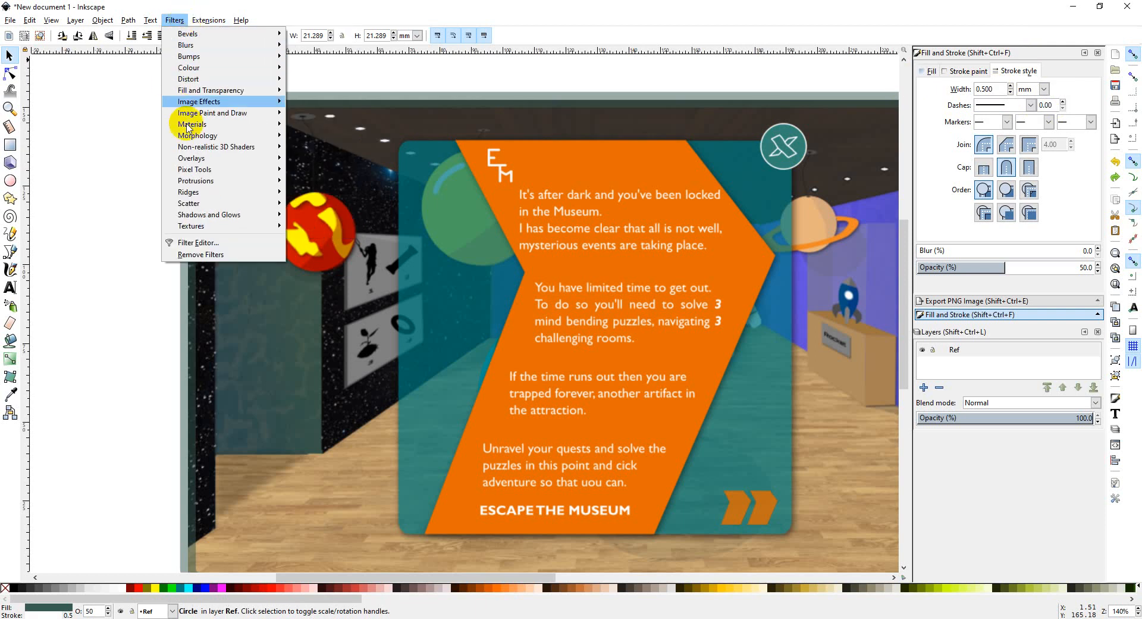
mouse_move(231, 140)
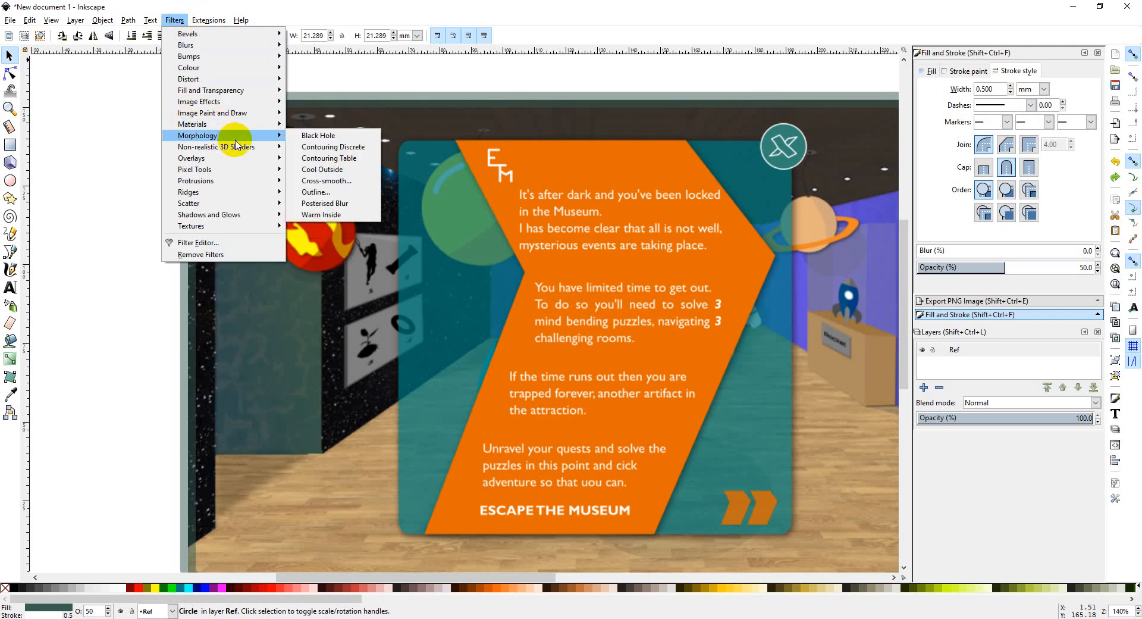
click(336, 193)
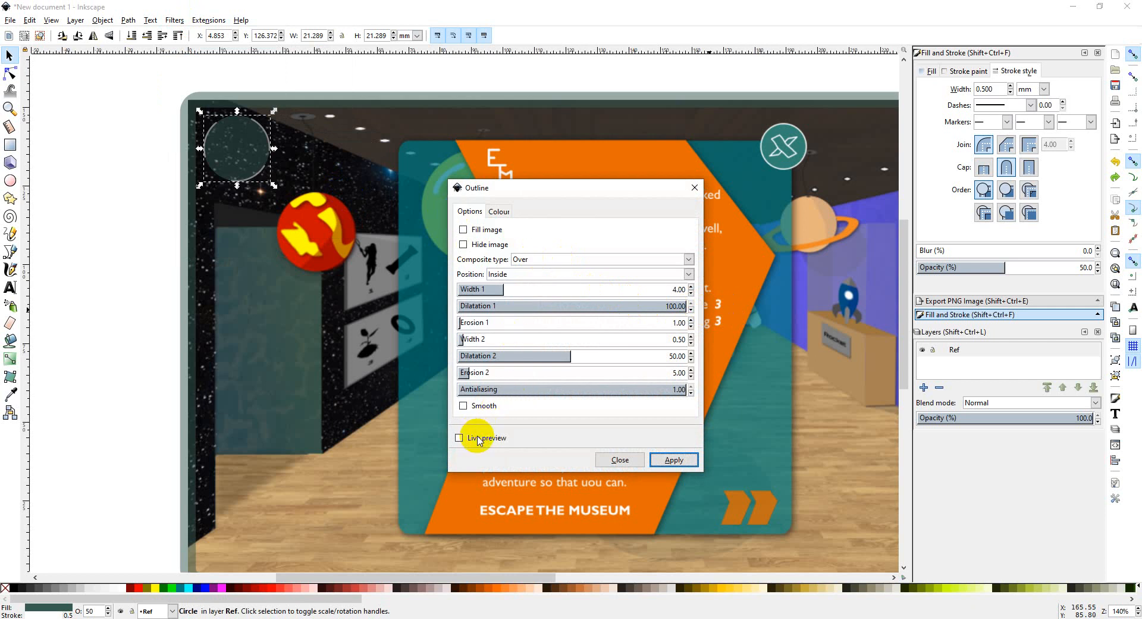
click(460, 438)
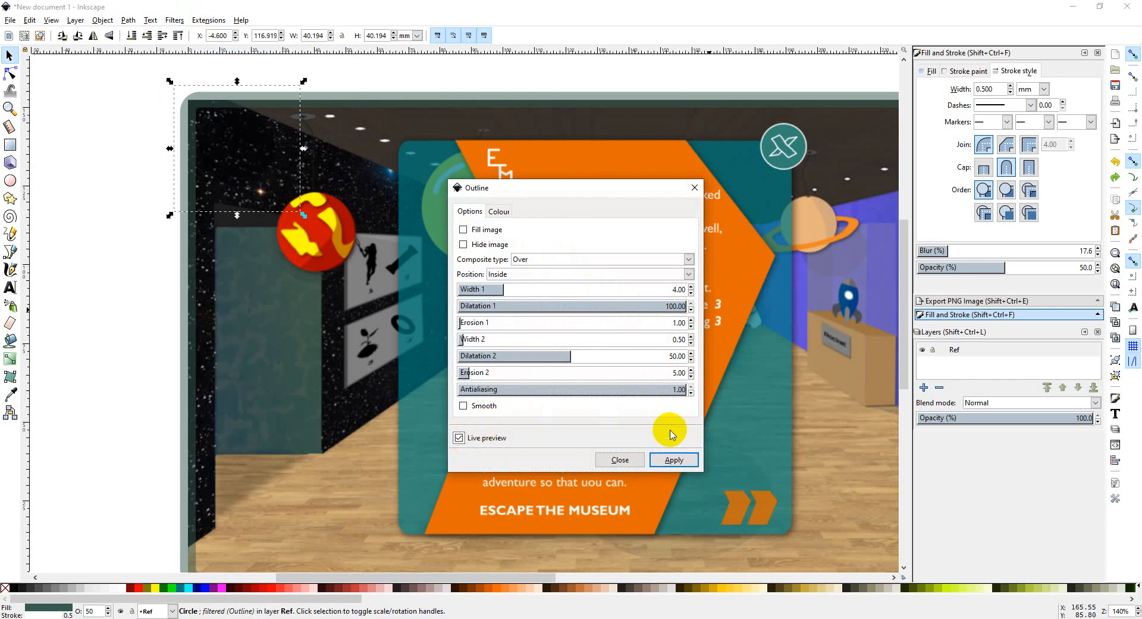
click(621, 458)
Try the Emergence shadow and glow filter on the circle and undo it.
click(174, 20)
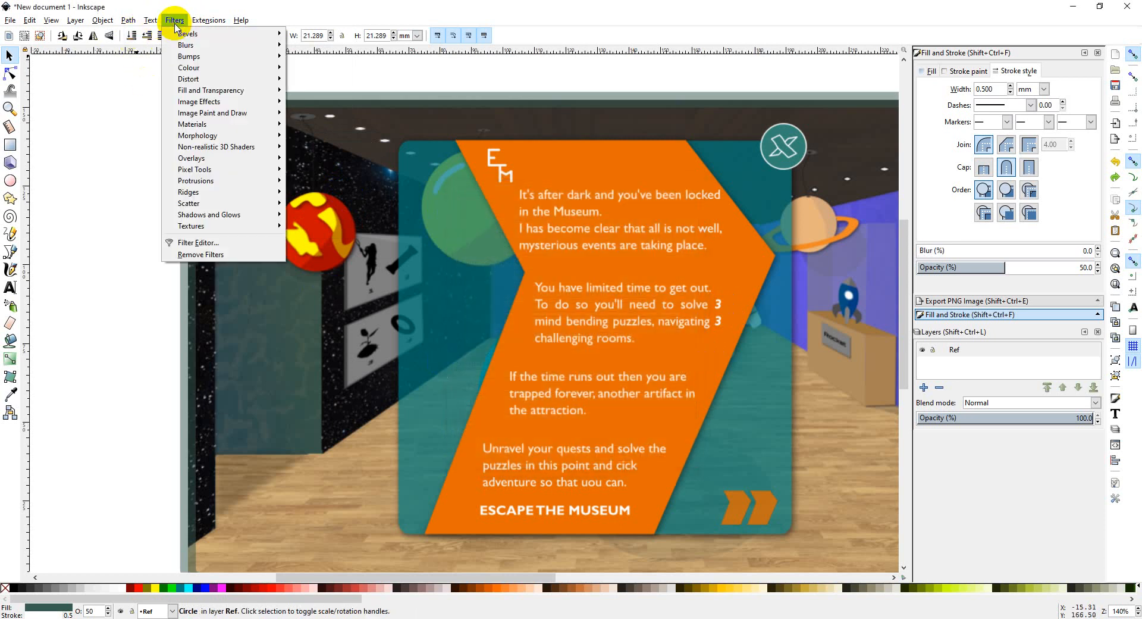
mouse_move(264, 192)
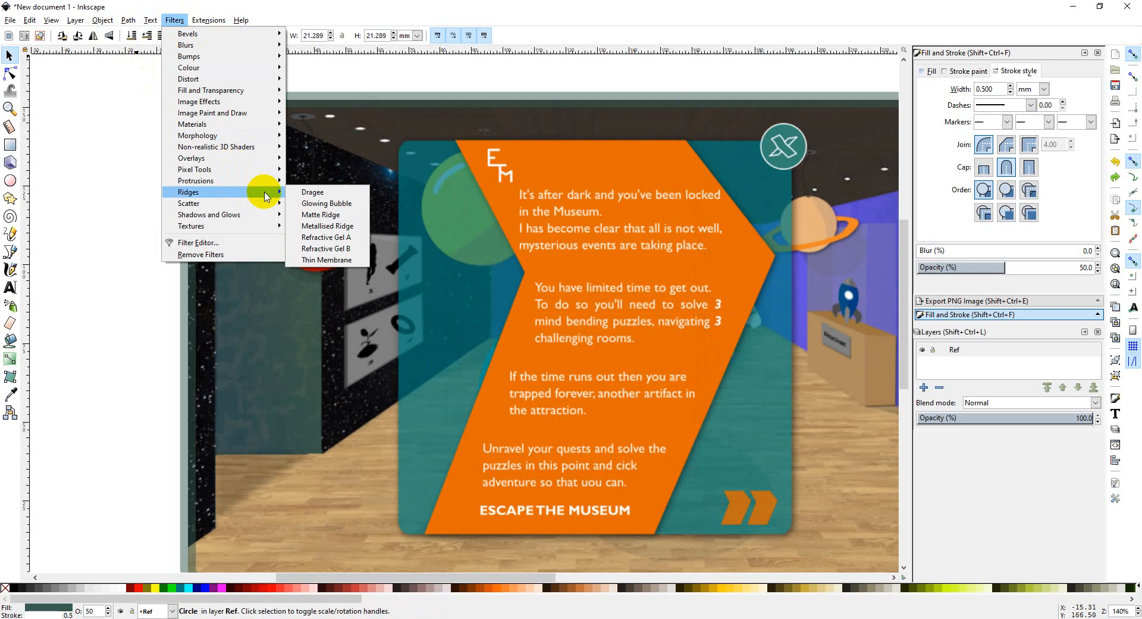
mouse_move(263, 219)
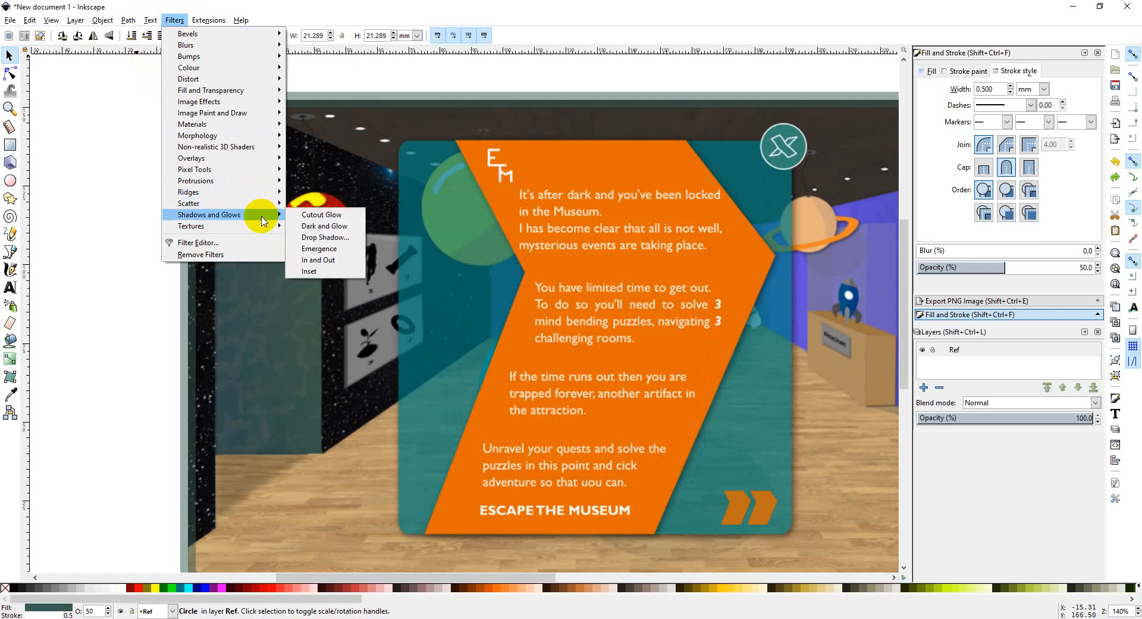
click(319, 248)
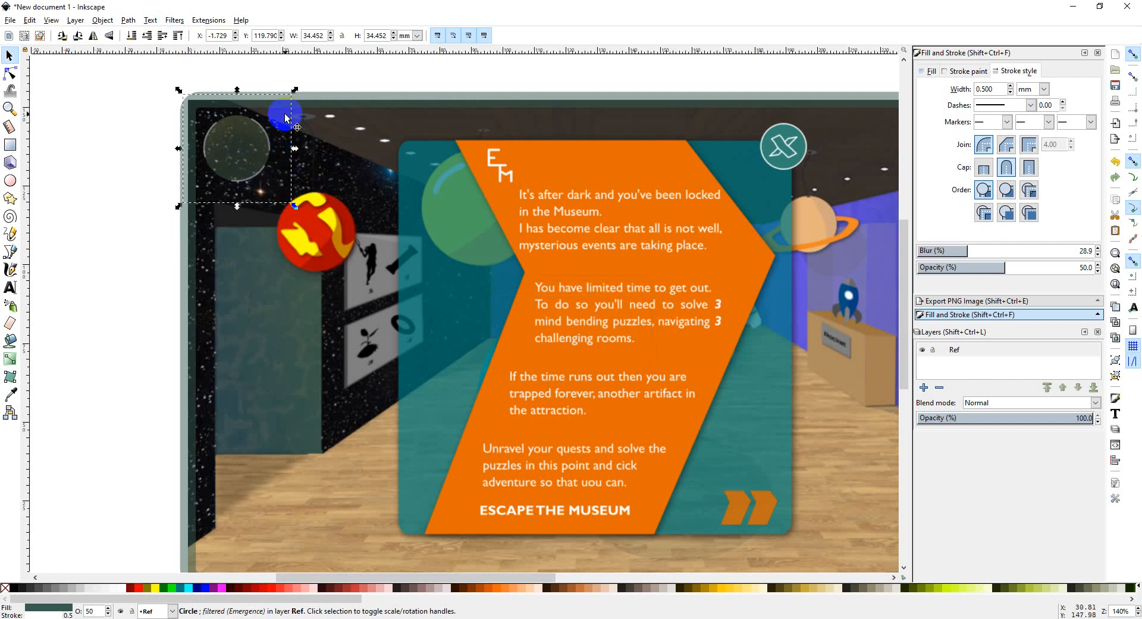
key(ctrl+z)
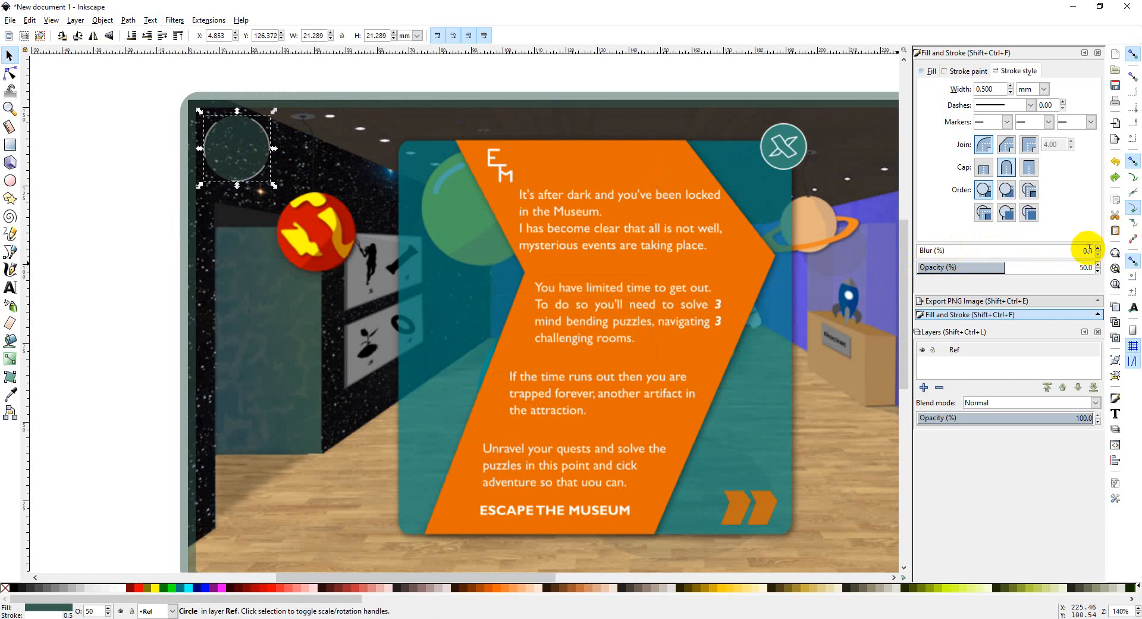
Try blur values of 10% and 1% on the circle, reset the blur to 0 and deselect the circle.
drag(1086, 250, 1096, 252)
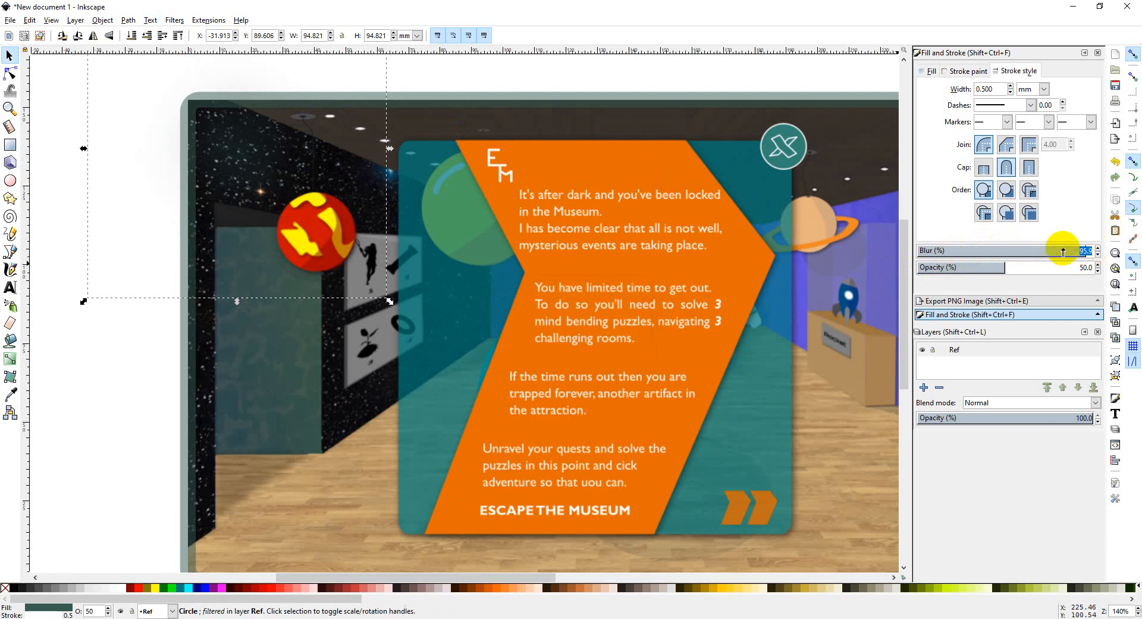
key(Return)
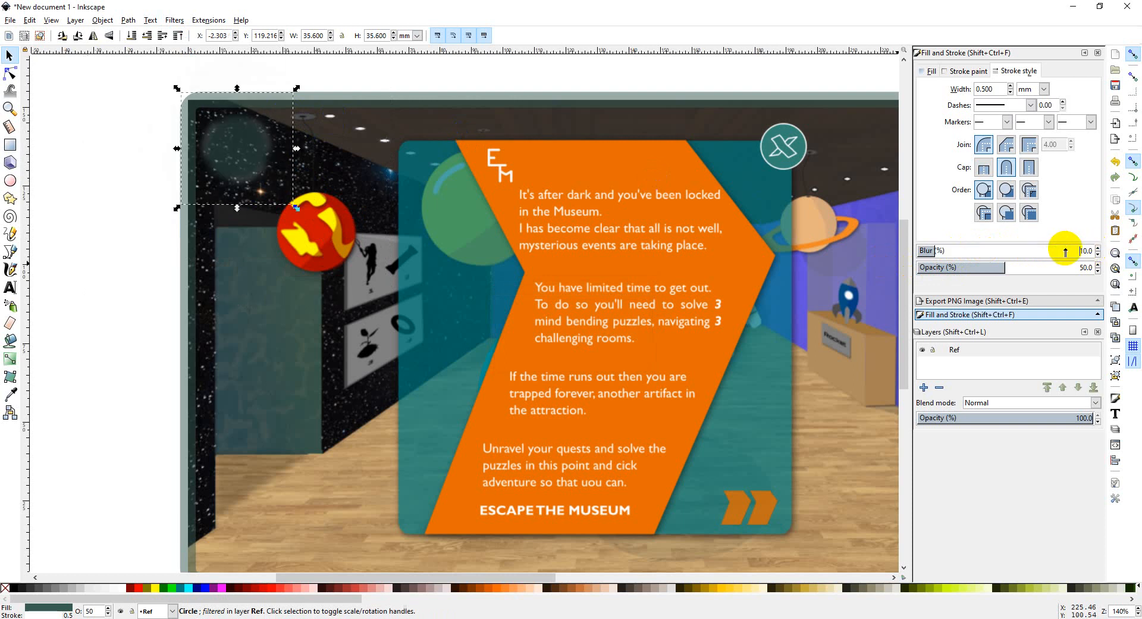
drag(1088, 251, 1060, 248)
key(Return)
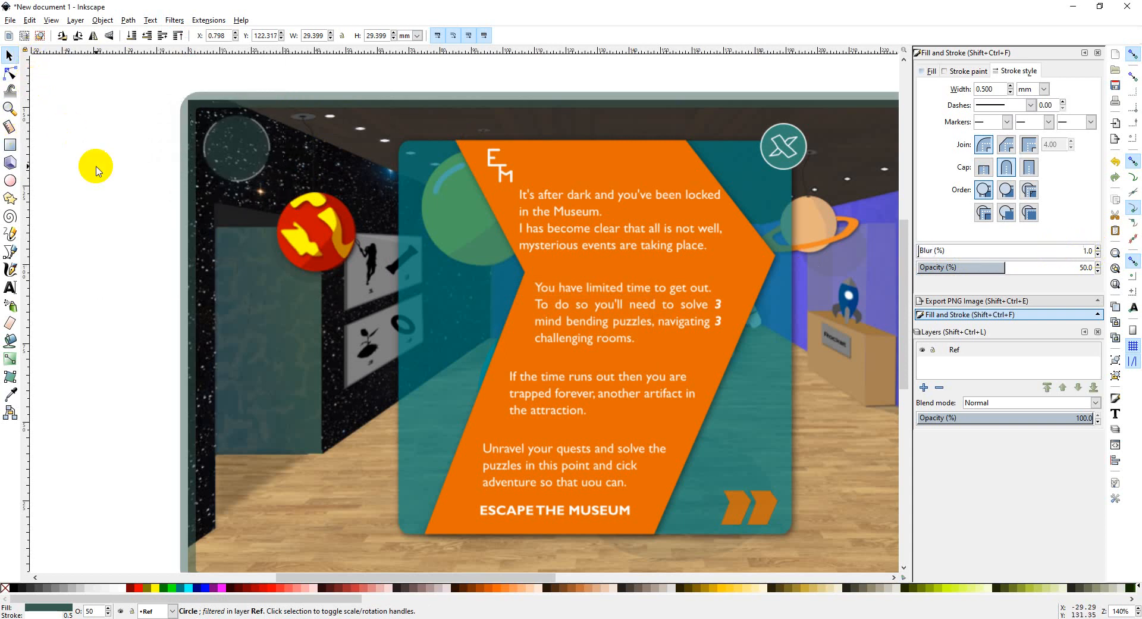
click(94, 168)
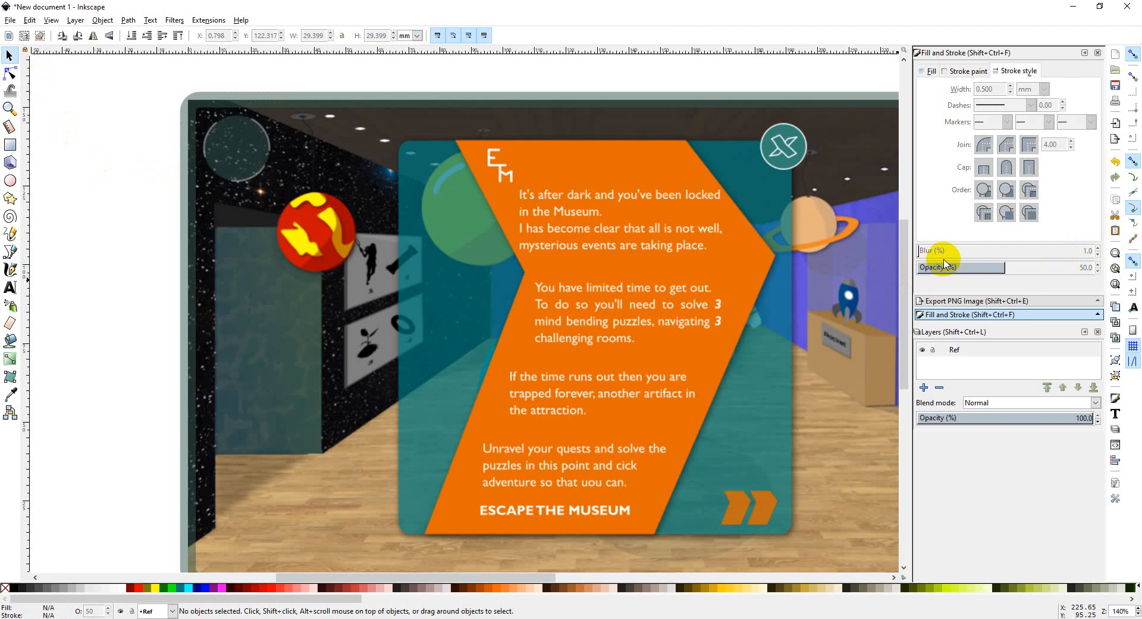
click(262, 147)
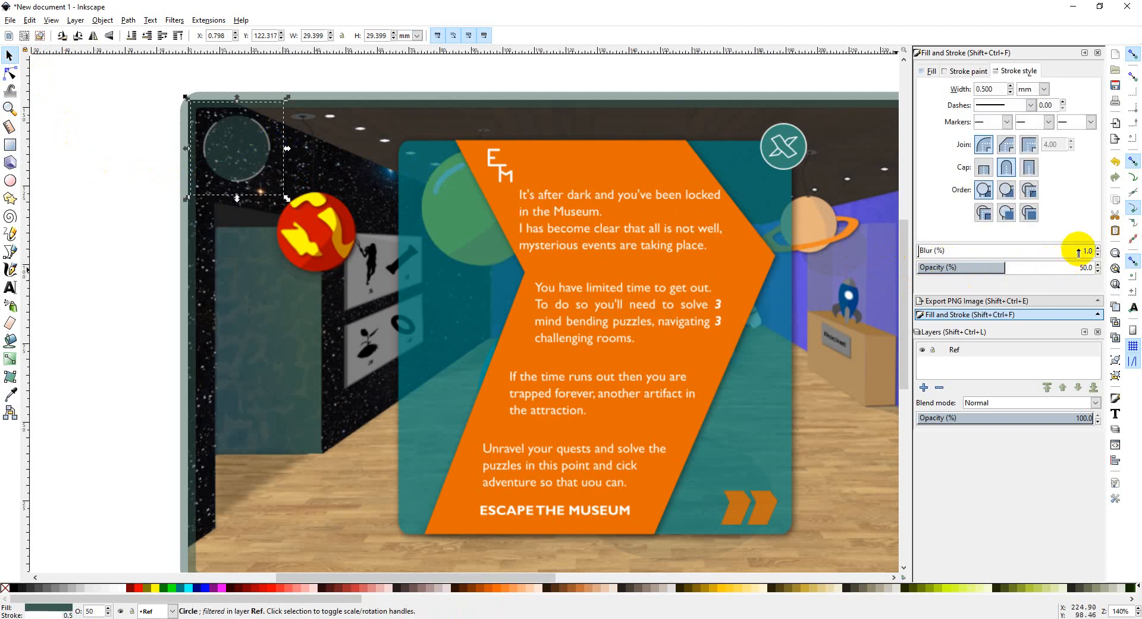
drag(1086, 250, 1099, 251)
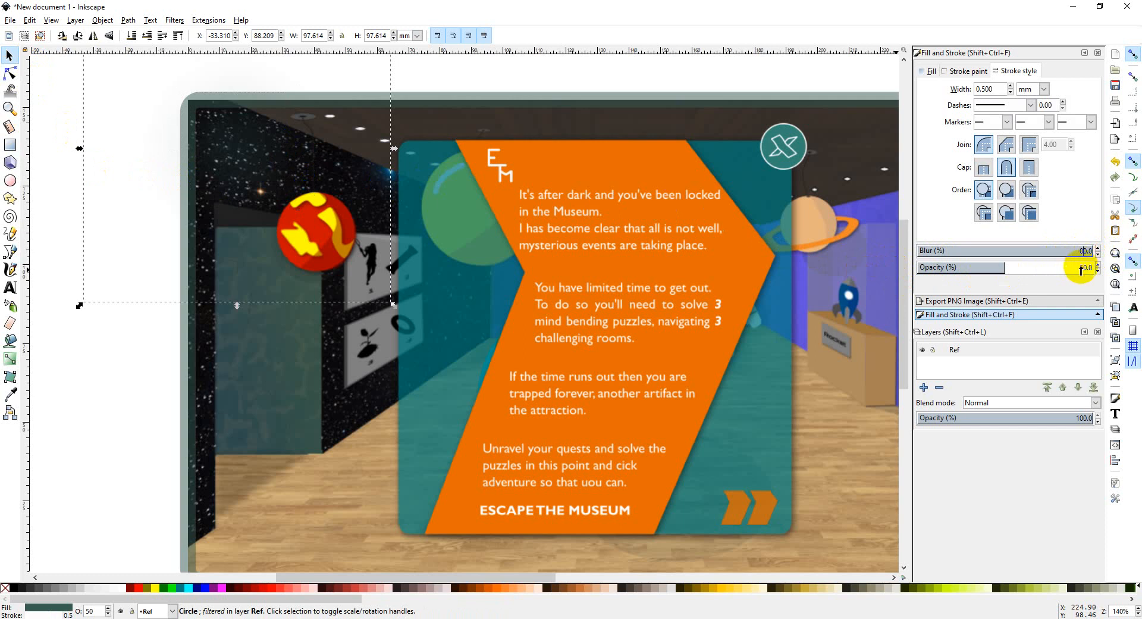
key(Return)
click(136, 157)
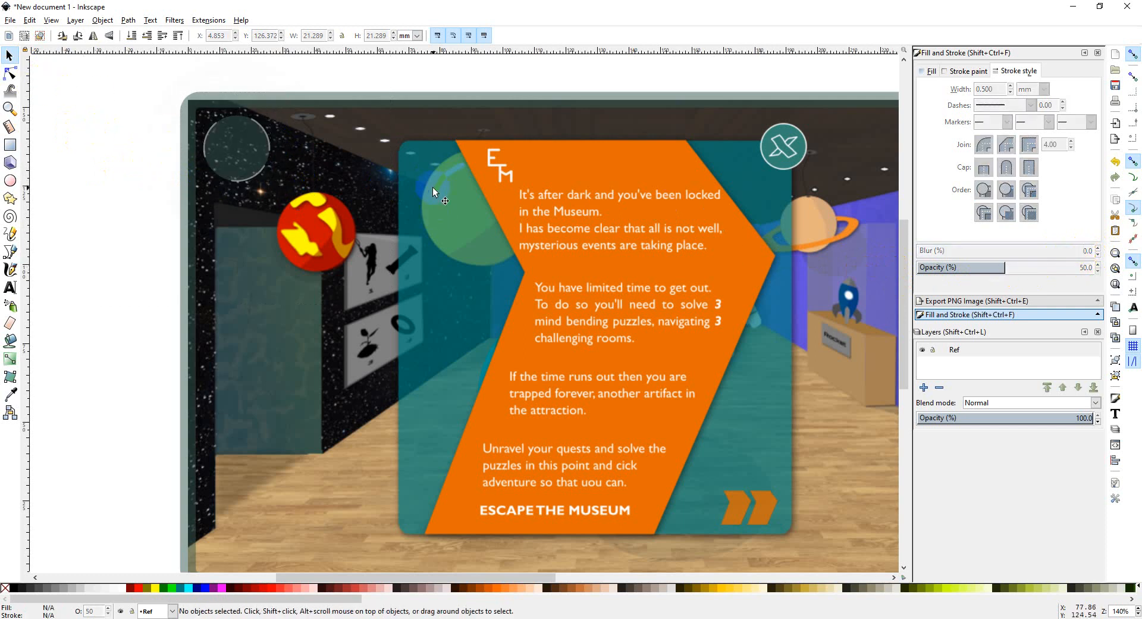
Add a new layer named Level above the current layer.
ctrl+scroll(433, 192, down, 1)
ctrl+scroll(316, 170, up, 1)
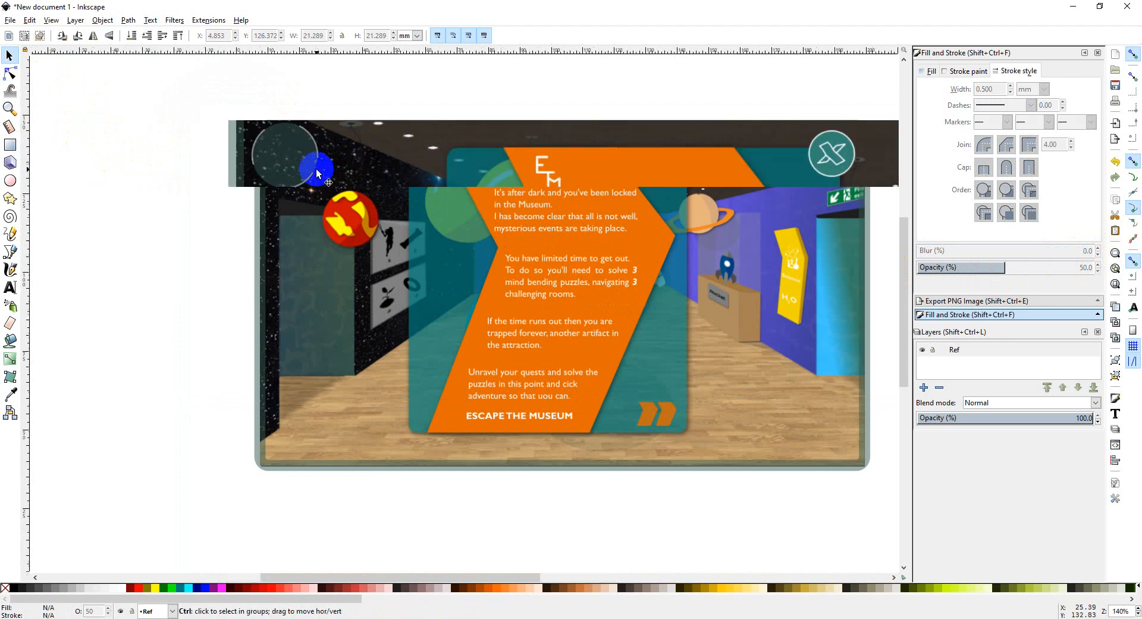
ctrl+scroll(316, 173, up, 3)
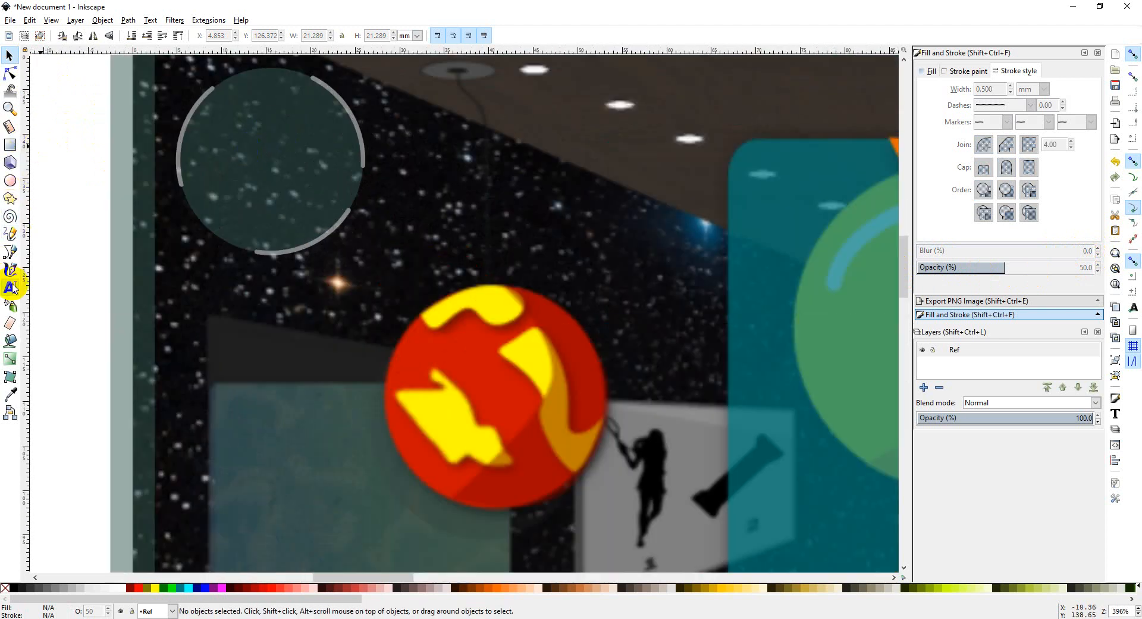
click(11, 287)
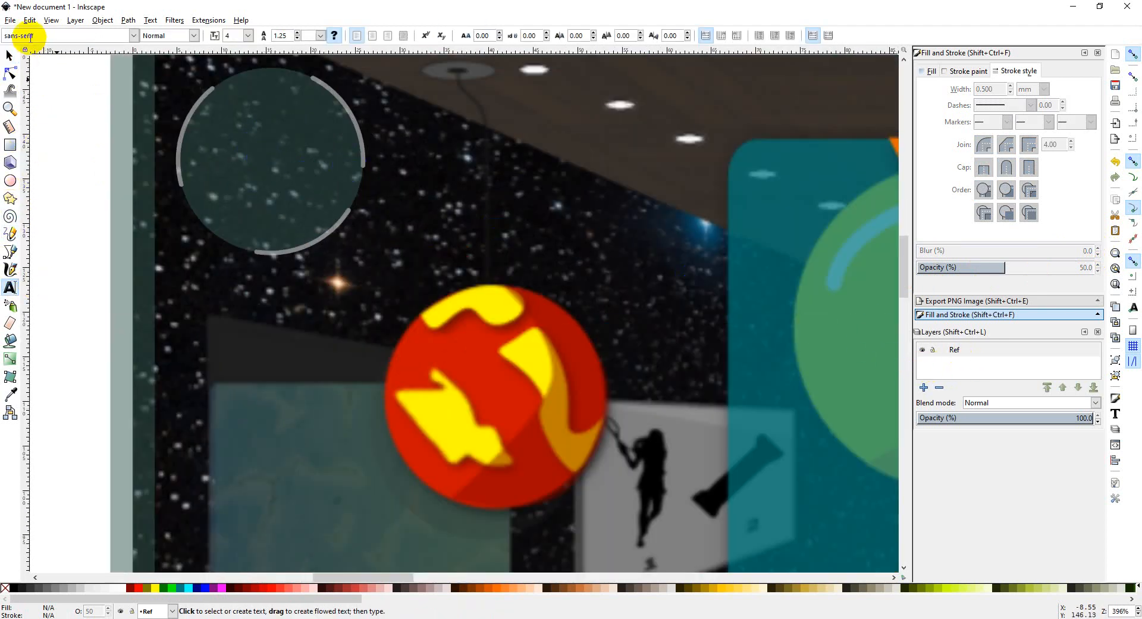
click(10, 56)
click(924, 388)
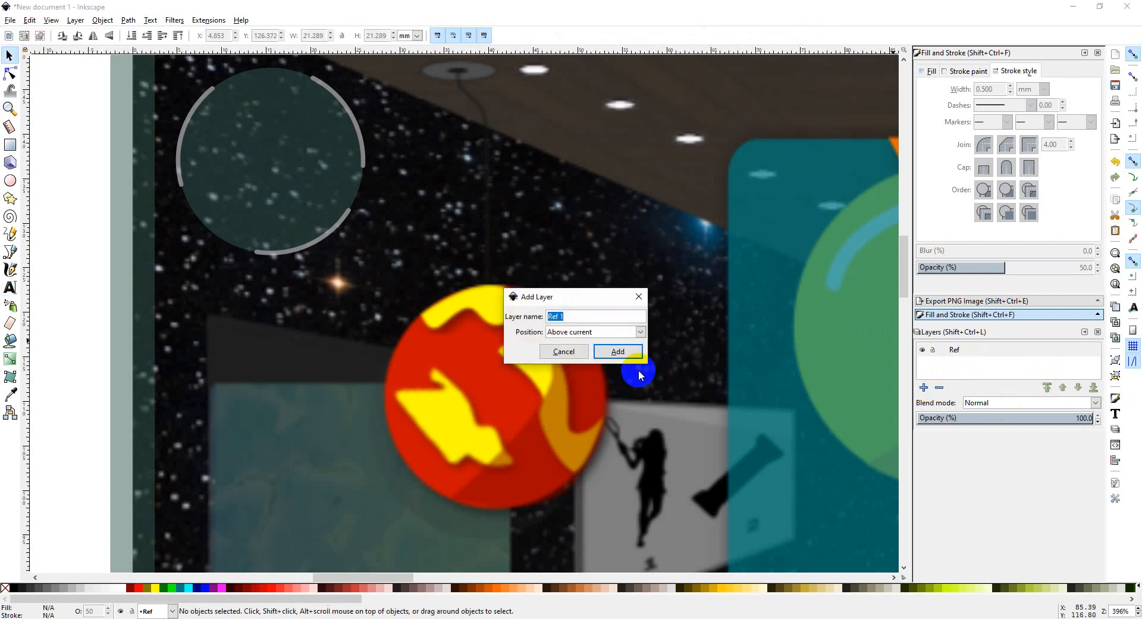
text(Level)
click(624, 349)
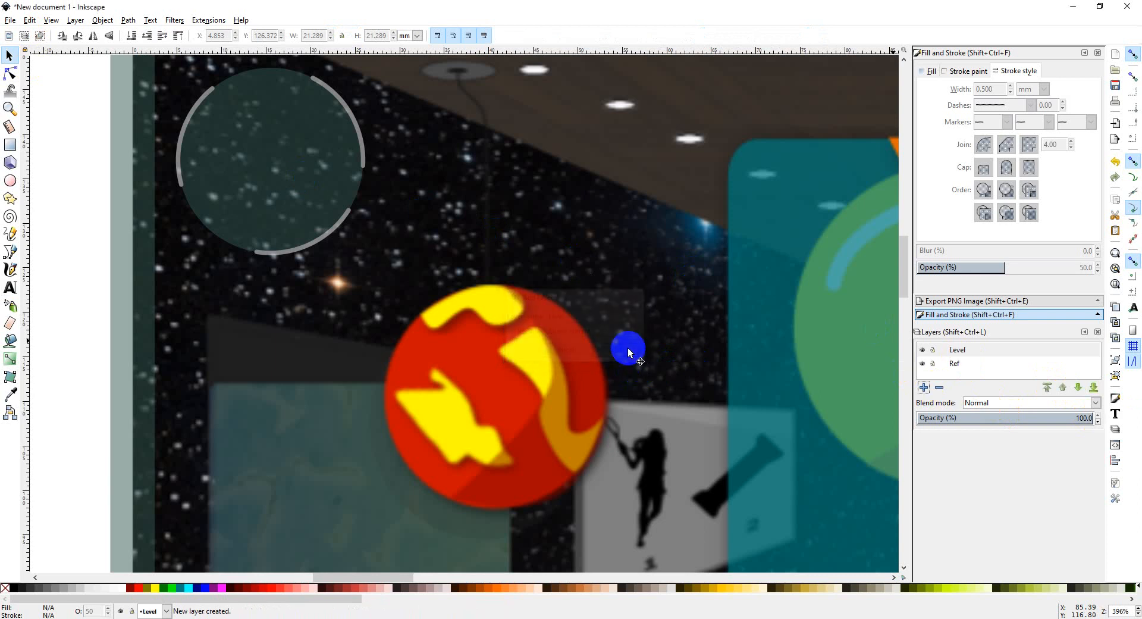
Move the circle with the dashed outline to the Level layer and lock the Ref layer.
click(308, 159)
right_click(308, 159)
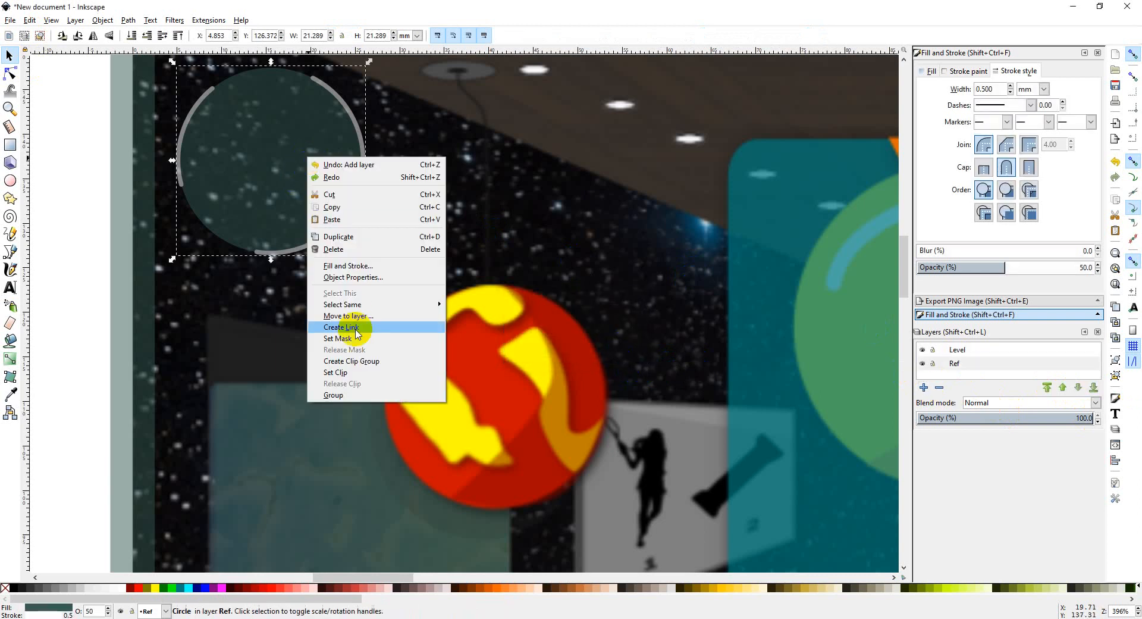
click(397, 316)
click(563, 279)
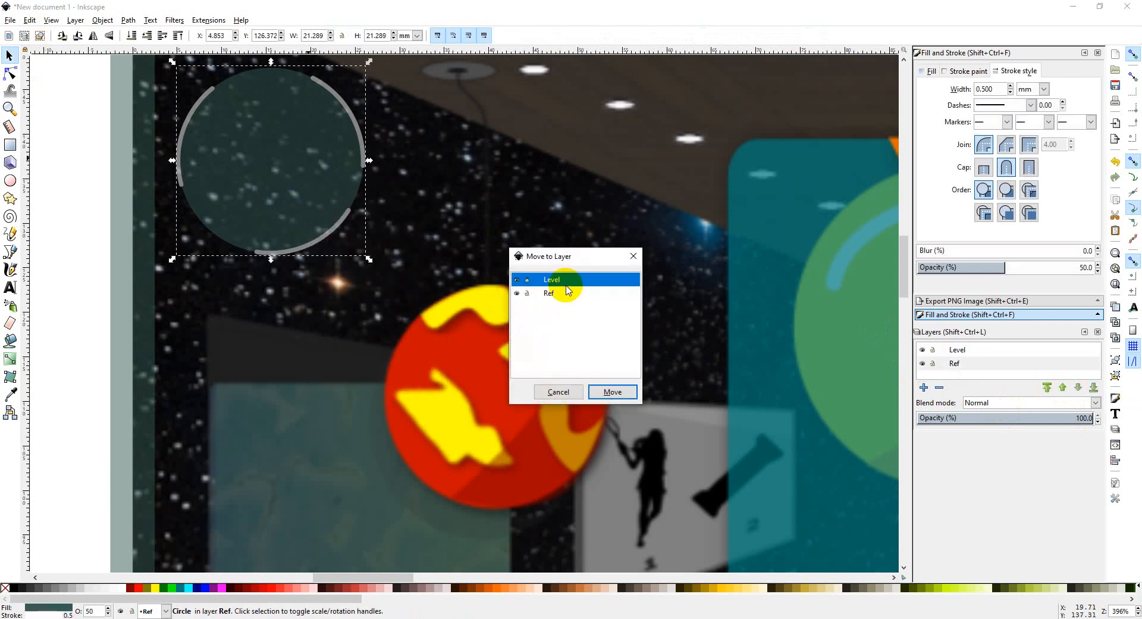
click(613, 392)
click(975, 352)
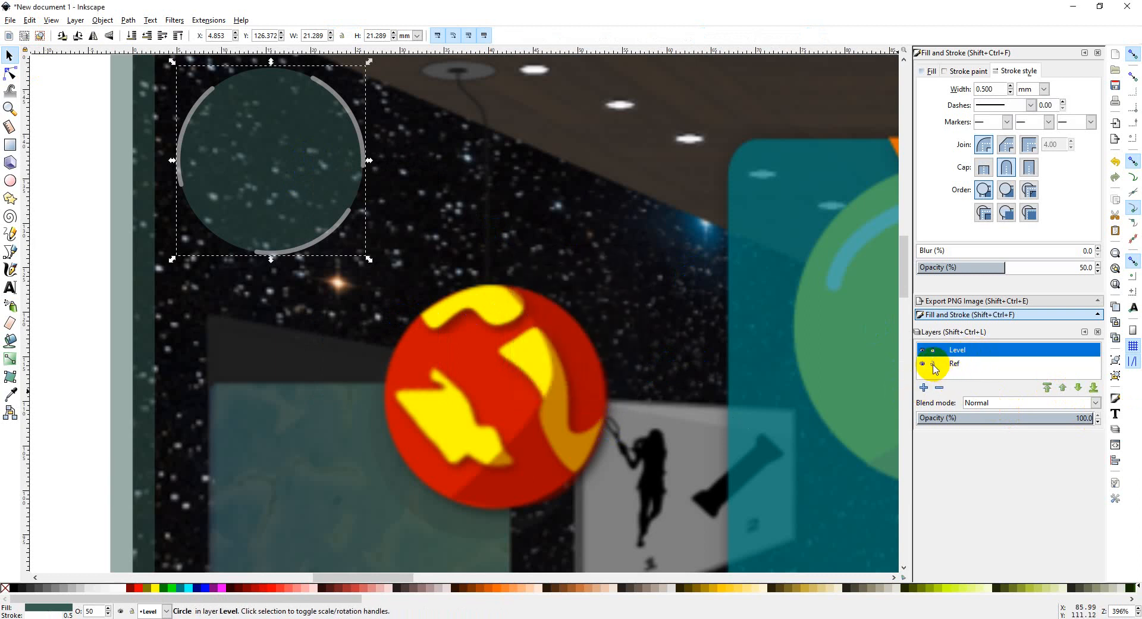
click(933, 365)
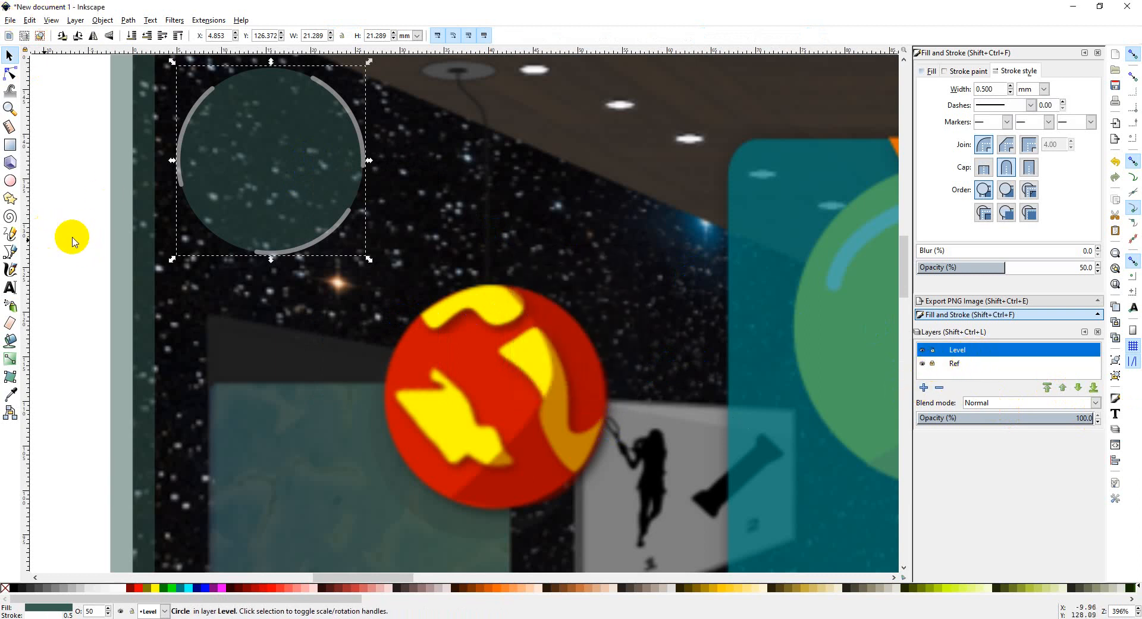
Create a text frame beside the circle containing the numeral 1 and fill the text with white.
click(11, 289)
drag(405, 110, 485, 218)
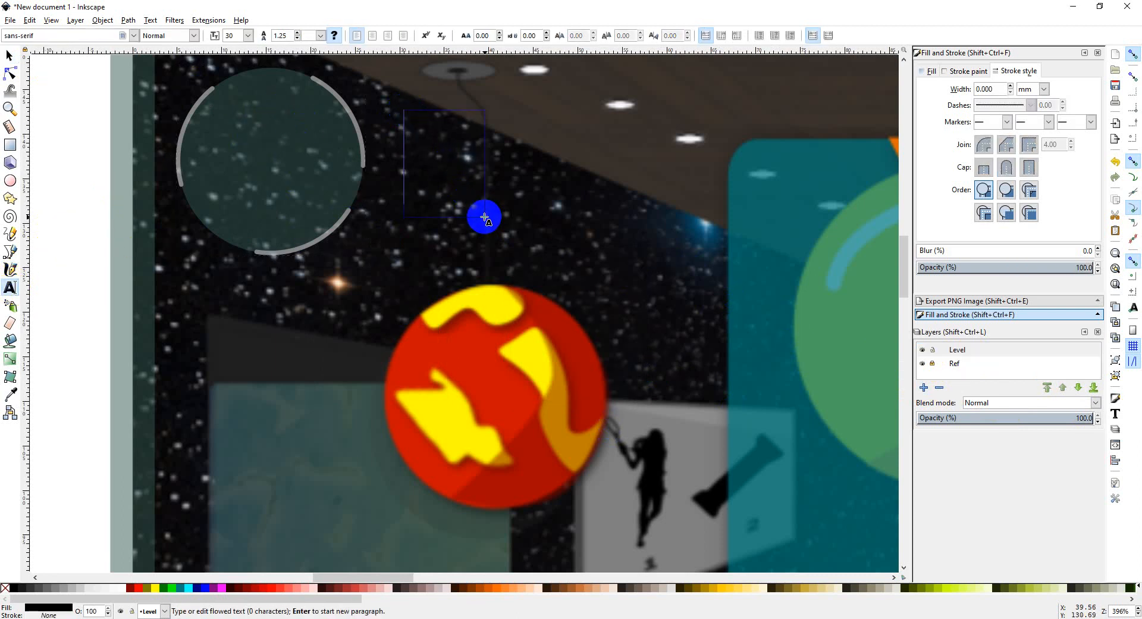
text(I)
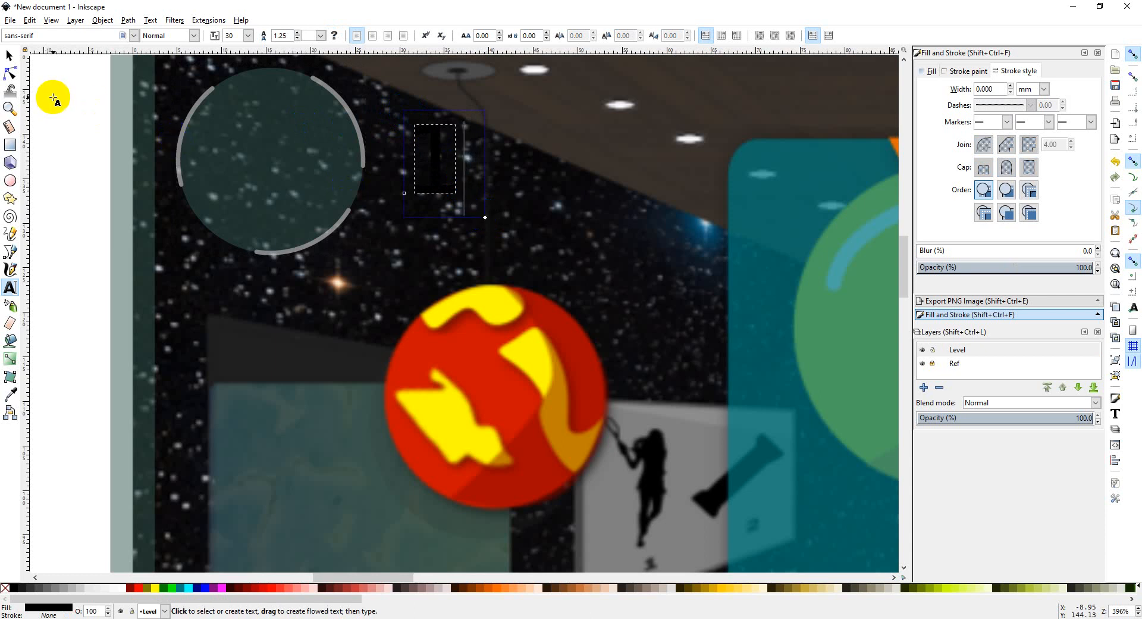
key(ctrl+a)
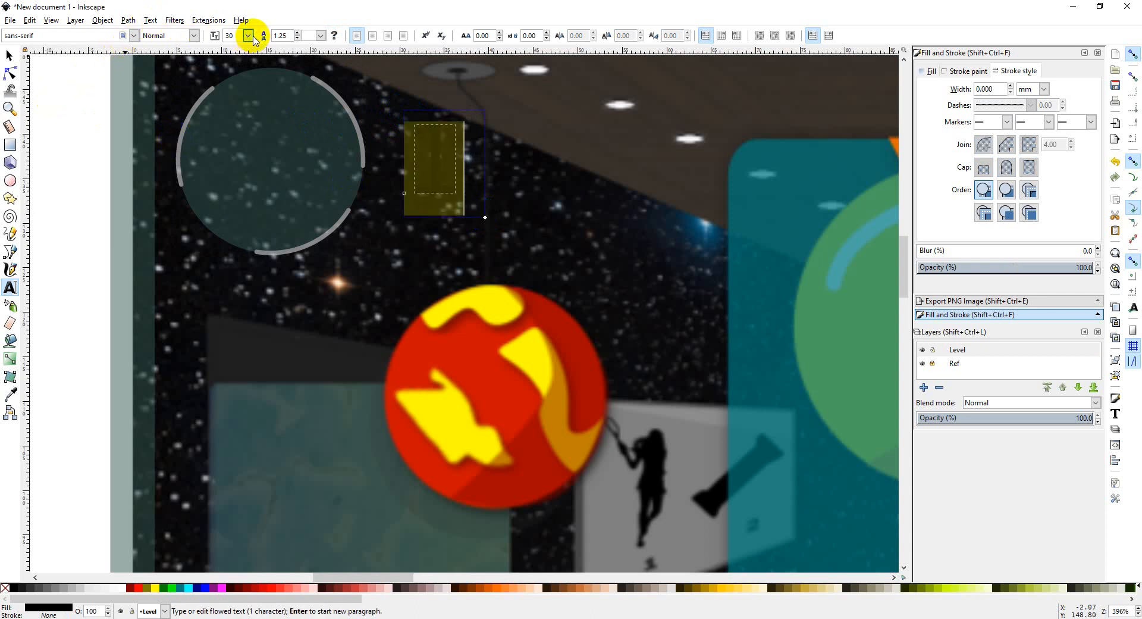
click(438, 133)
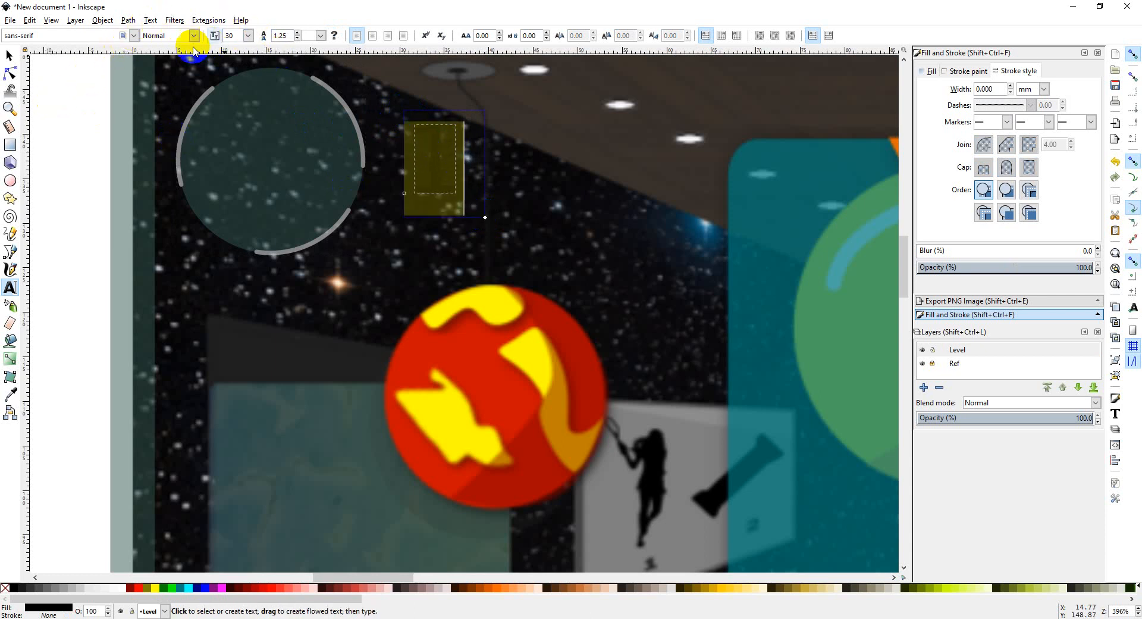
click(107, 589)
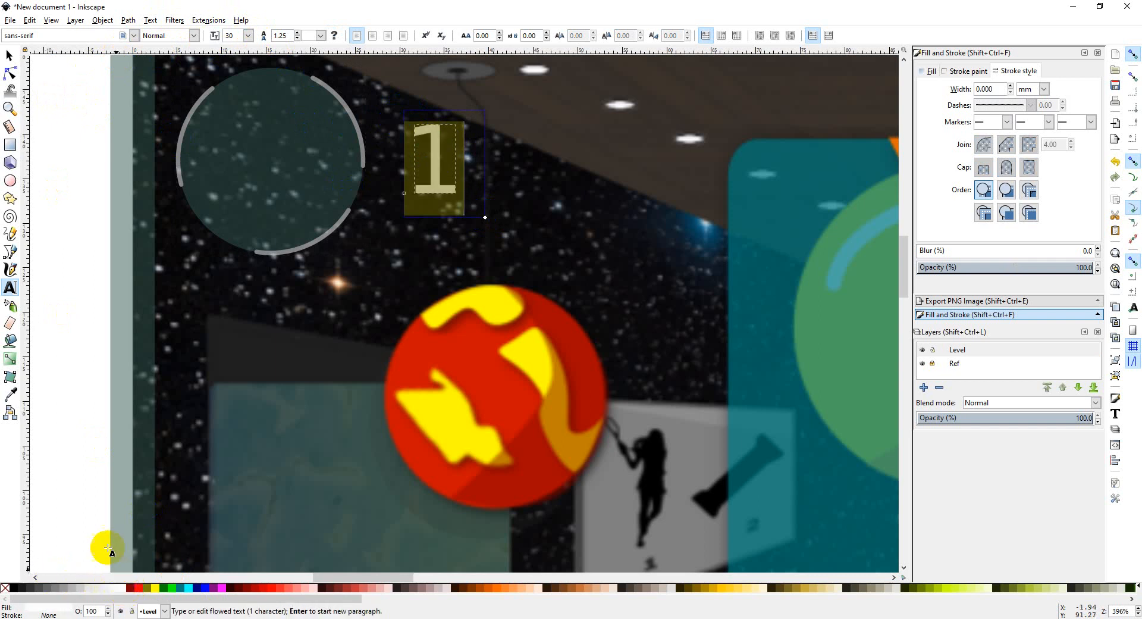
Try the Sitka Small font on the numeral 1 beside the circle.
click(136, 35)
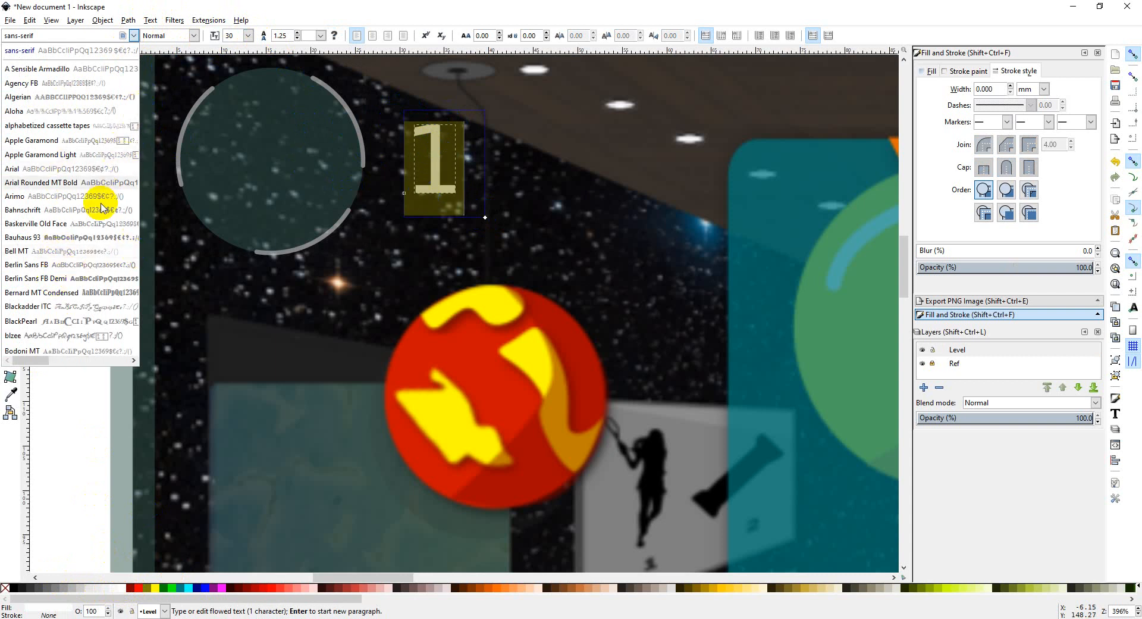
click(93, 224)
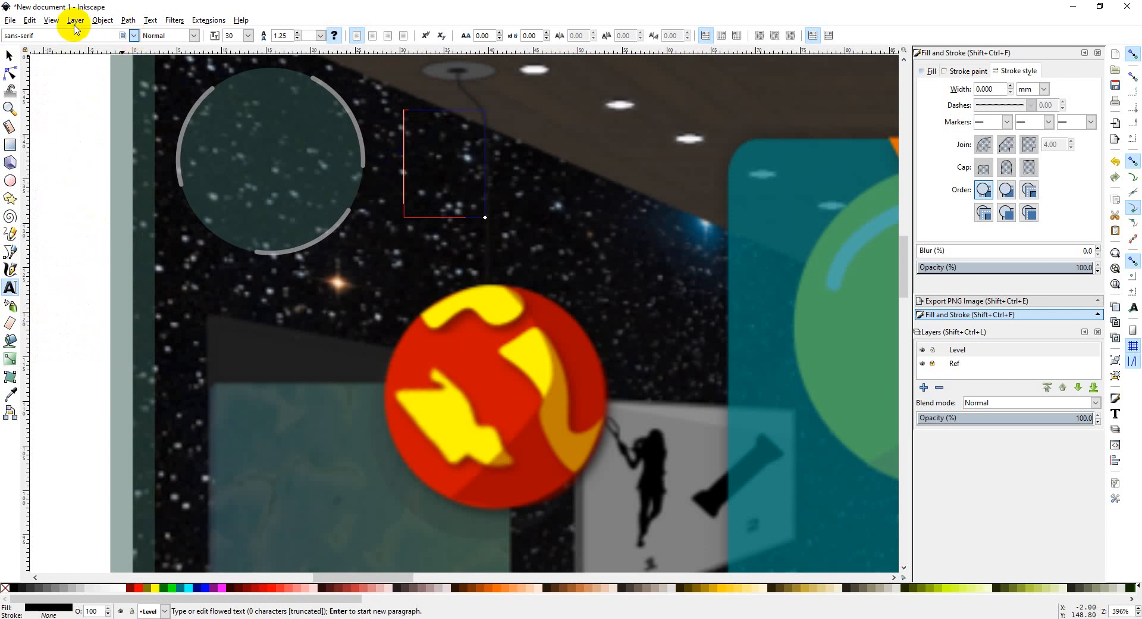
click(135, 37)
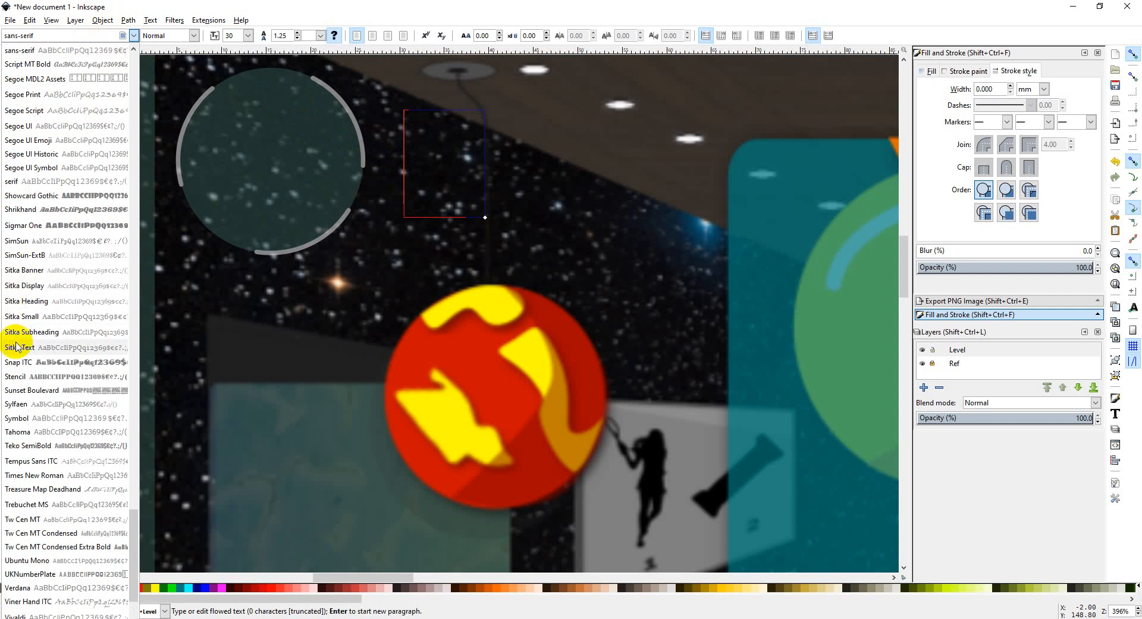
click(24, 316)
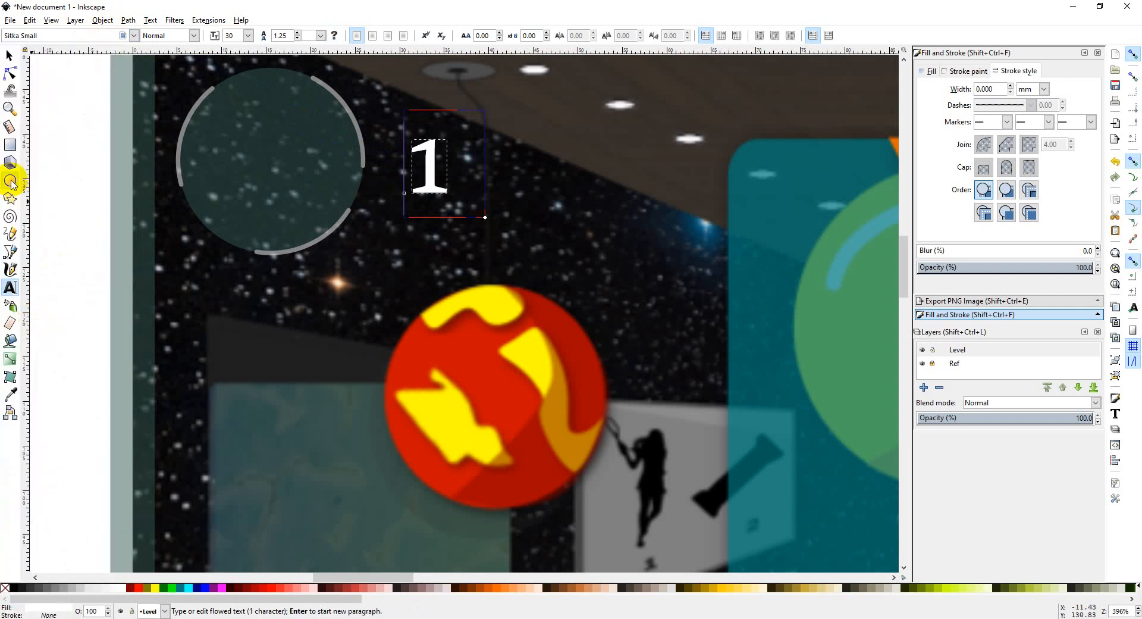
Set the font of the numeral 1 to Gill Sans MT.
click(135, 37)
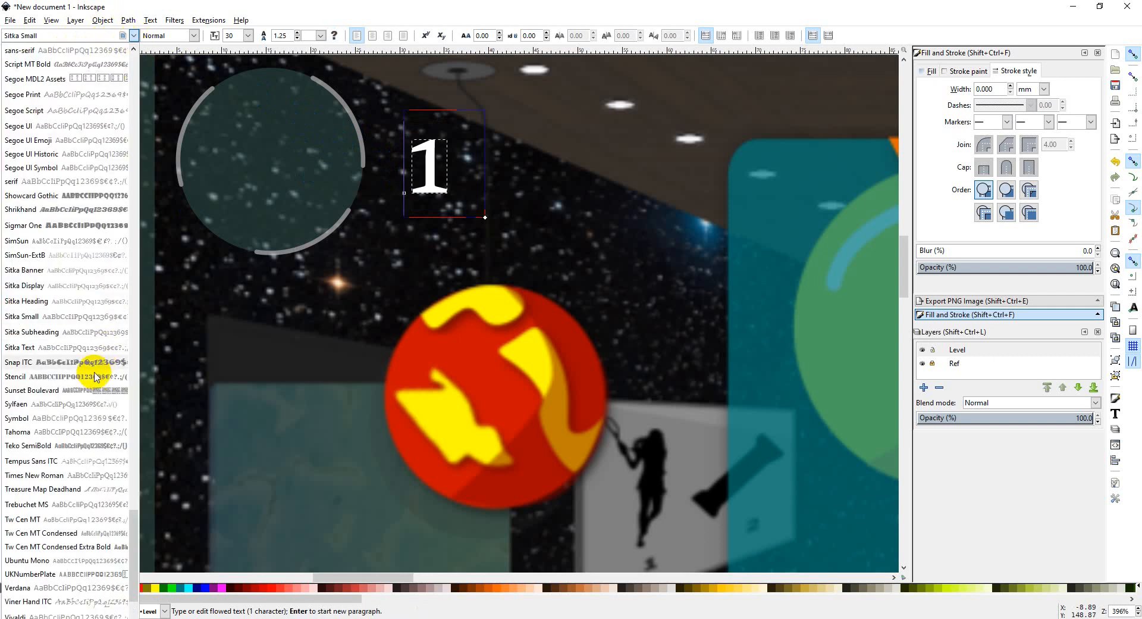
scroll(91, 366, down, 5)
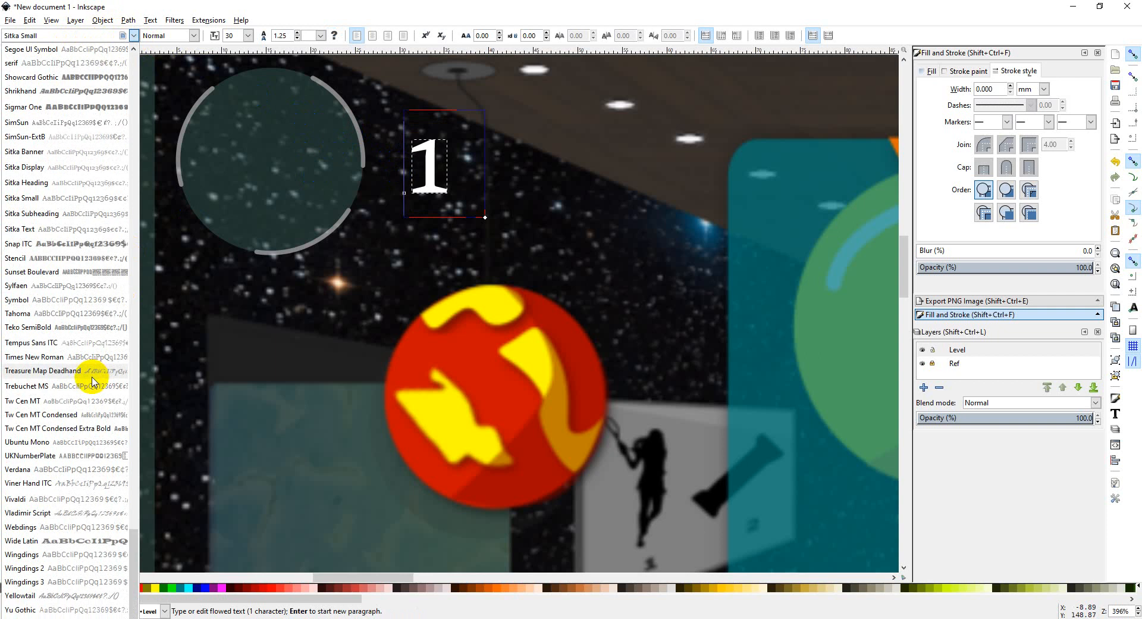
scroll(93, 381, up, 8)
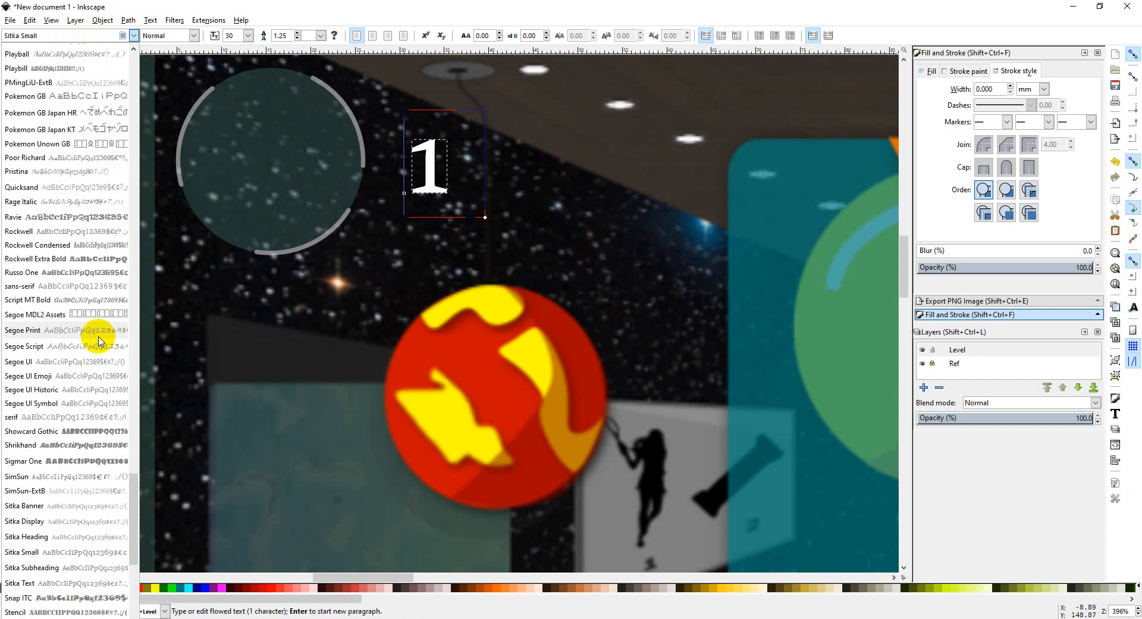
scroll(90, 401, up, 4)
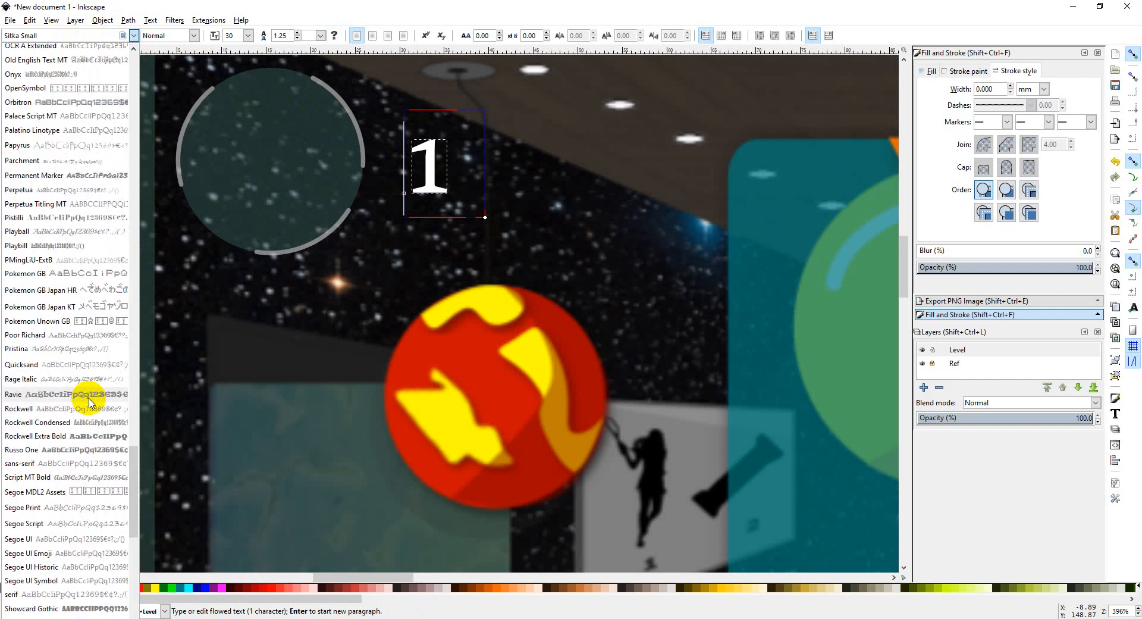
scroll(90, 401, up, 6)
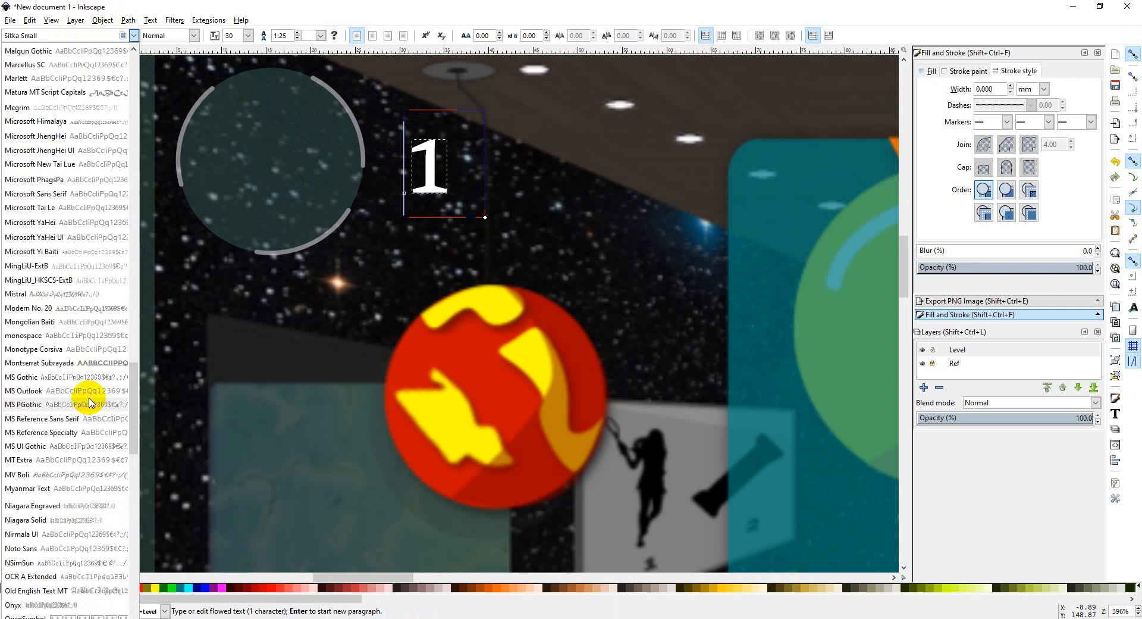
scroll(91, 402, up, 9)
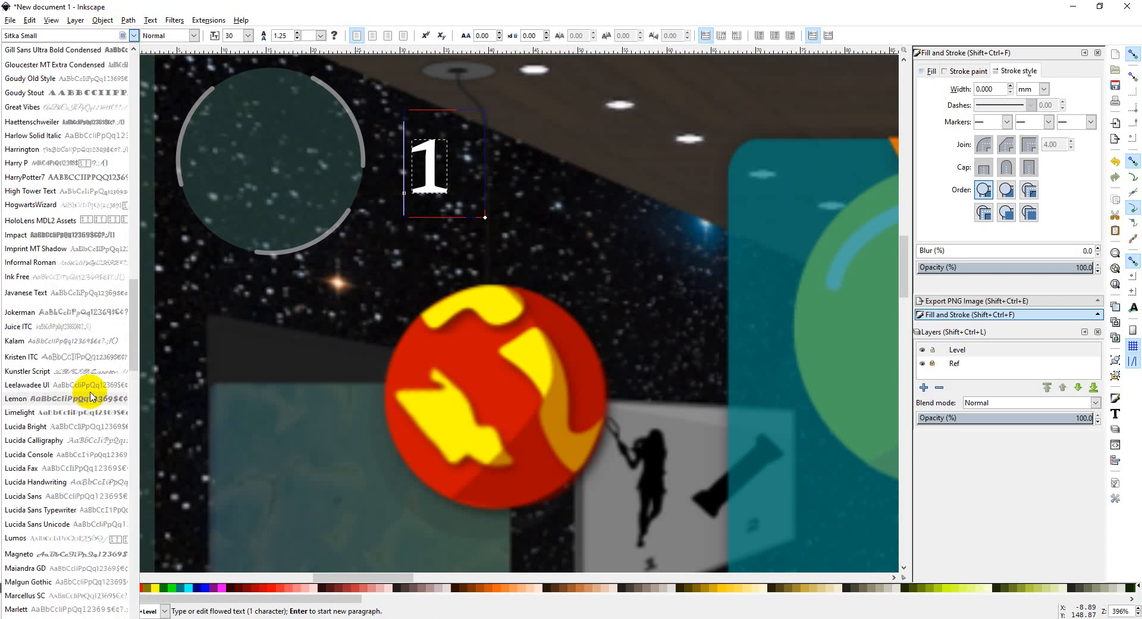
scroll(92, 396, up, 3)
scroll(93, 389, up, 3)
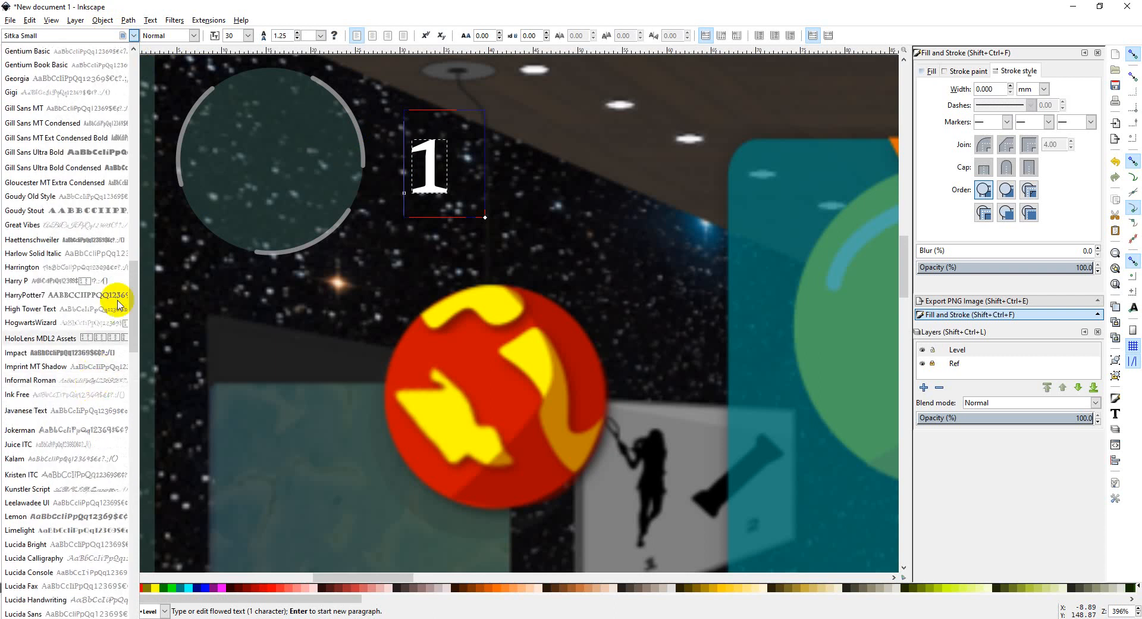
click(91, 110)
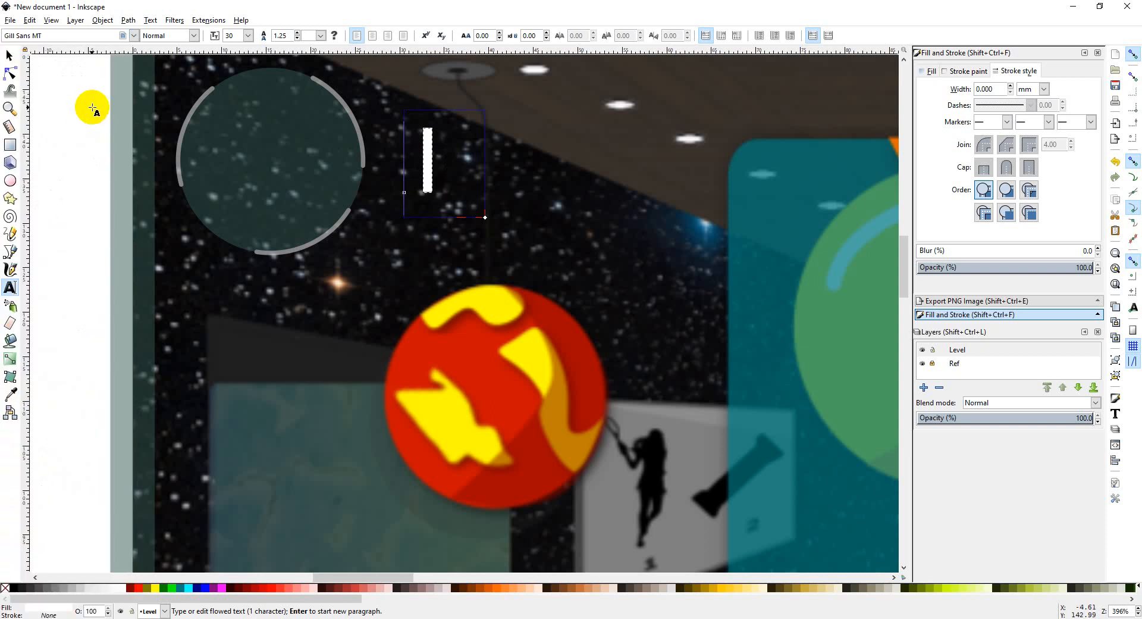
Move the numeral 1 into the upper-left area of the dashed-outline circle and set its font size to 24.
click(9, 56)
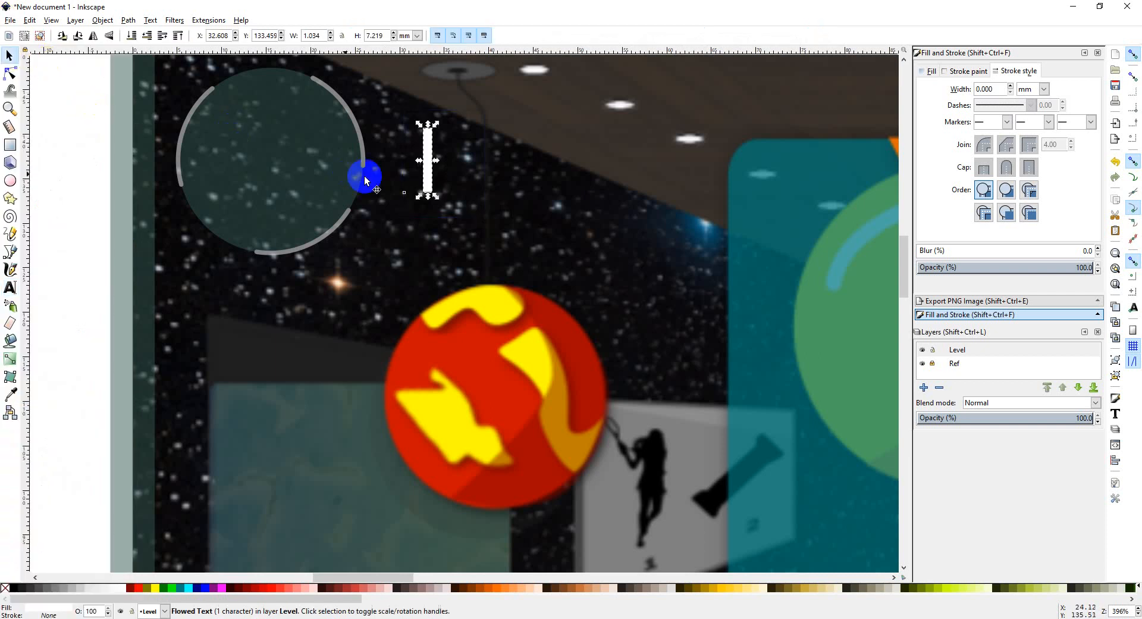
drag(424, 190, 223, 151)
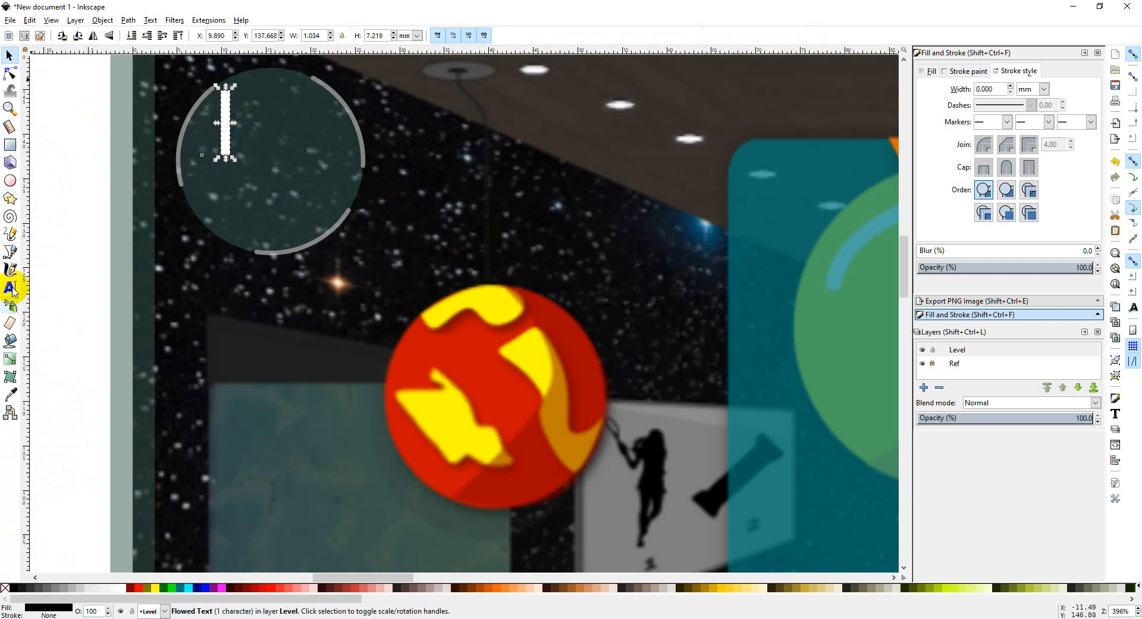
click(10, 286)
double_click(240, 135)
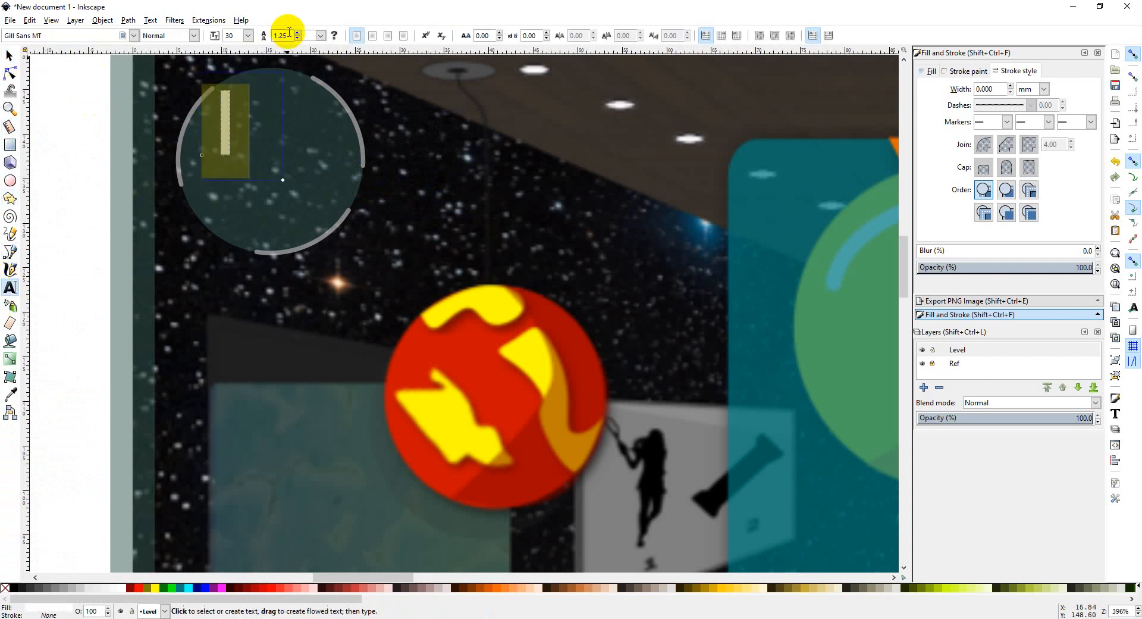
click(250, 36)
click(246, 229)
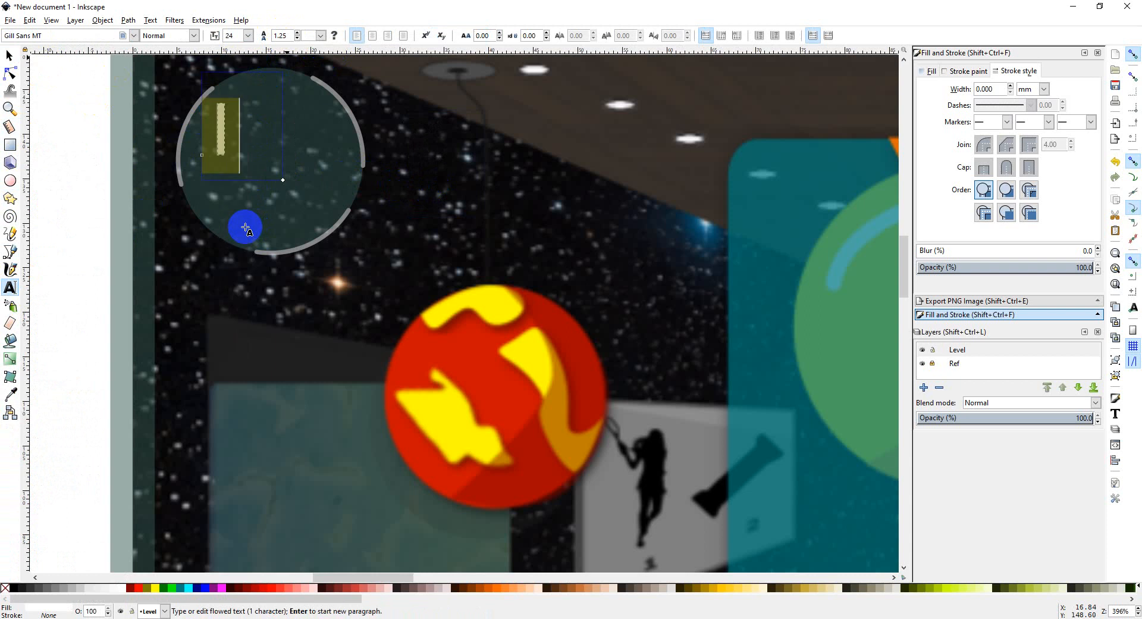
click(9, 55)
click(216, 142)
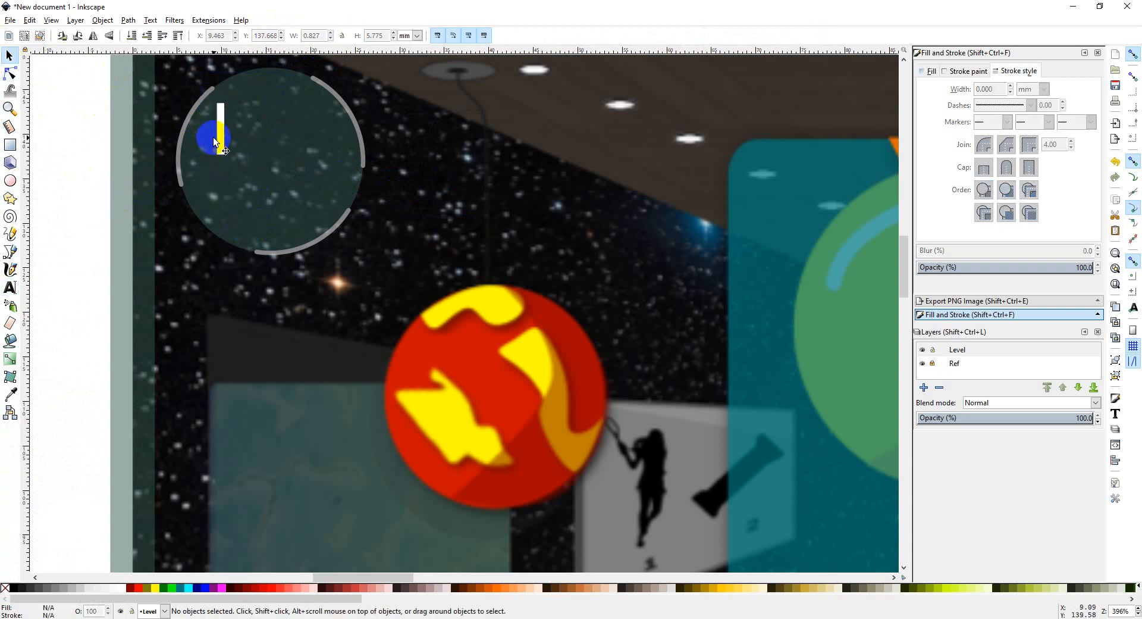
drag(222, 145, 236, 137)
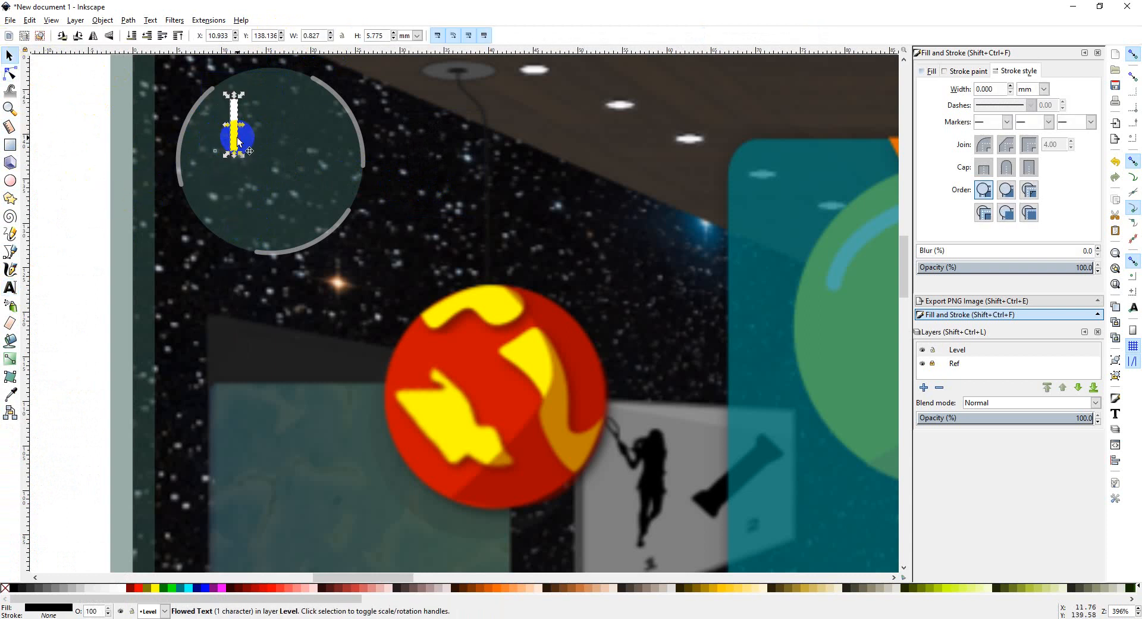
Duplicate the numeral 1 and place the copy in the lower-right area of the circle.
key(ctrl+c)
key(ctrl+v)
drag(241, 146, 309, 209)
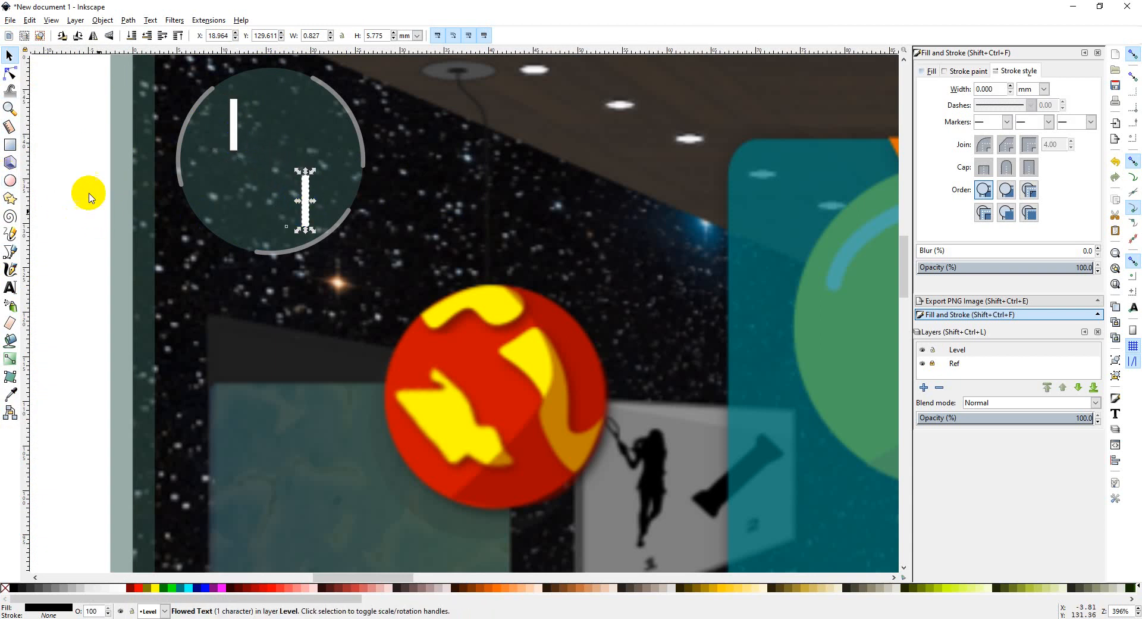
Change the copied numeral to 3, shift it slightly left inside the circle and deselect it.
click(10, 287)
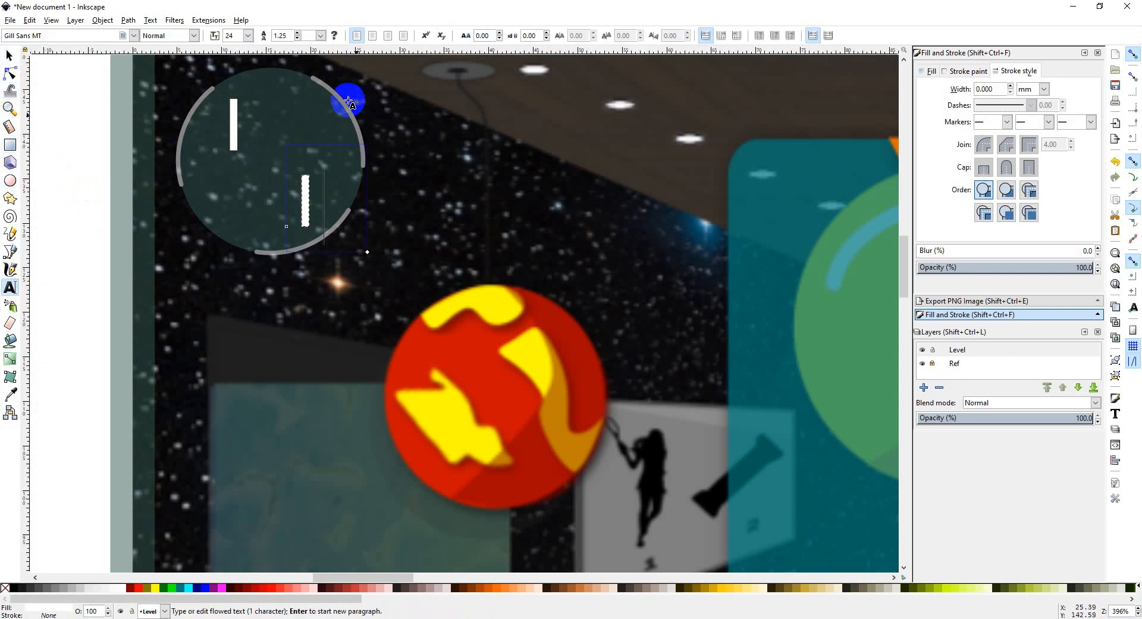
click(308, 208)
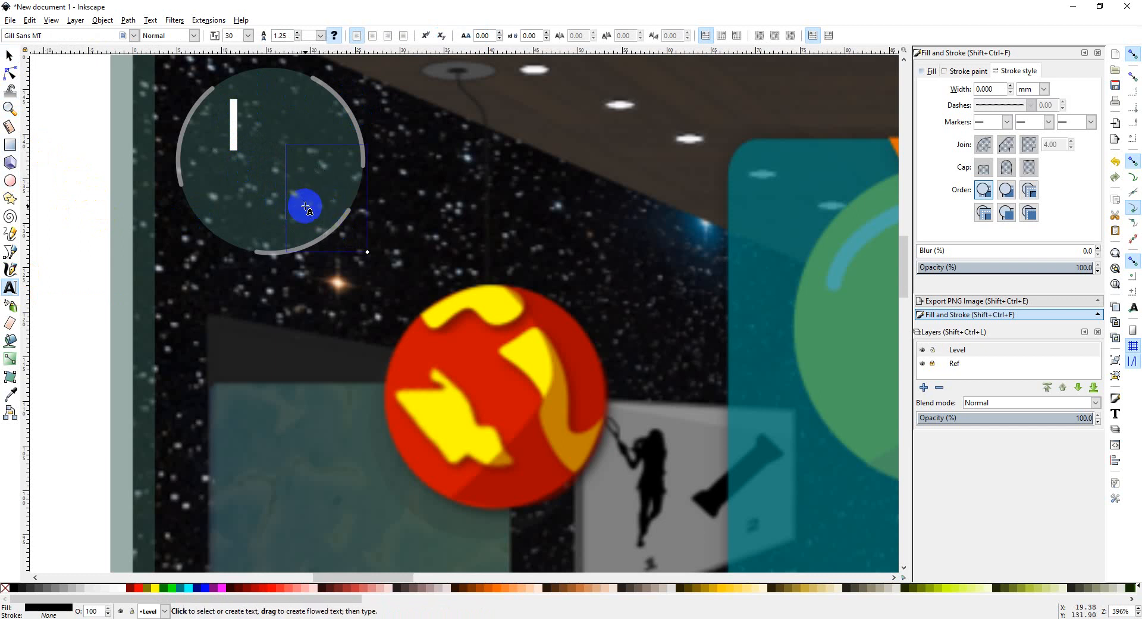
text(3)
click(8, 56)
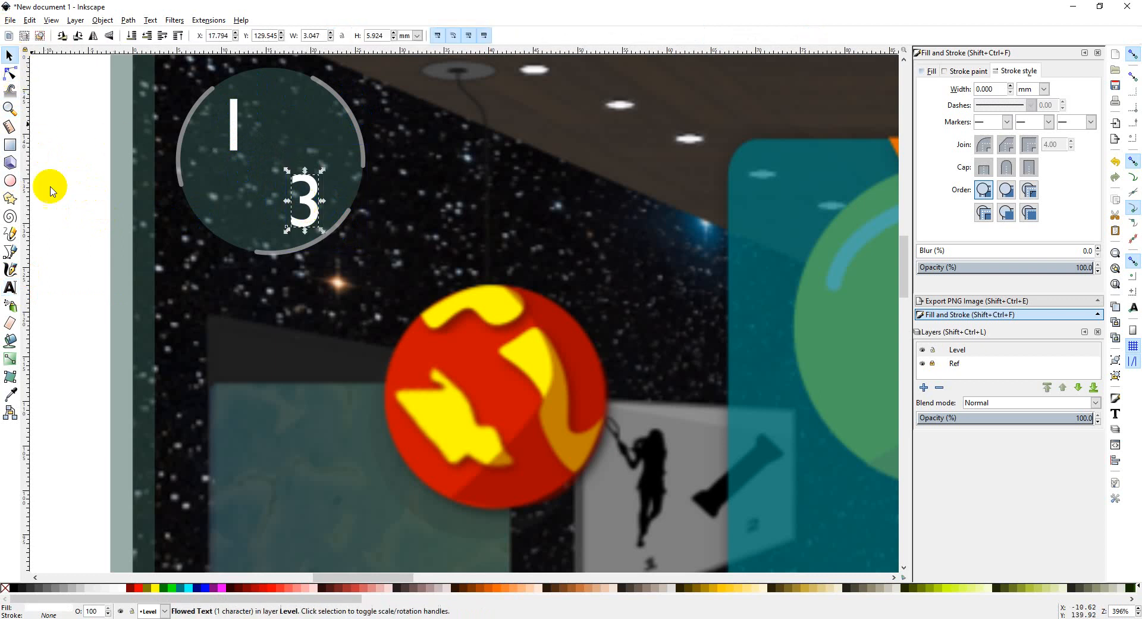
click(269, 221)
drag(314, 211, 306, 211)
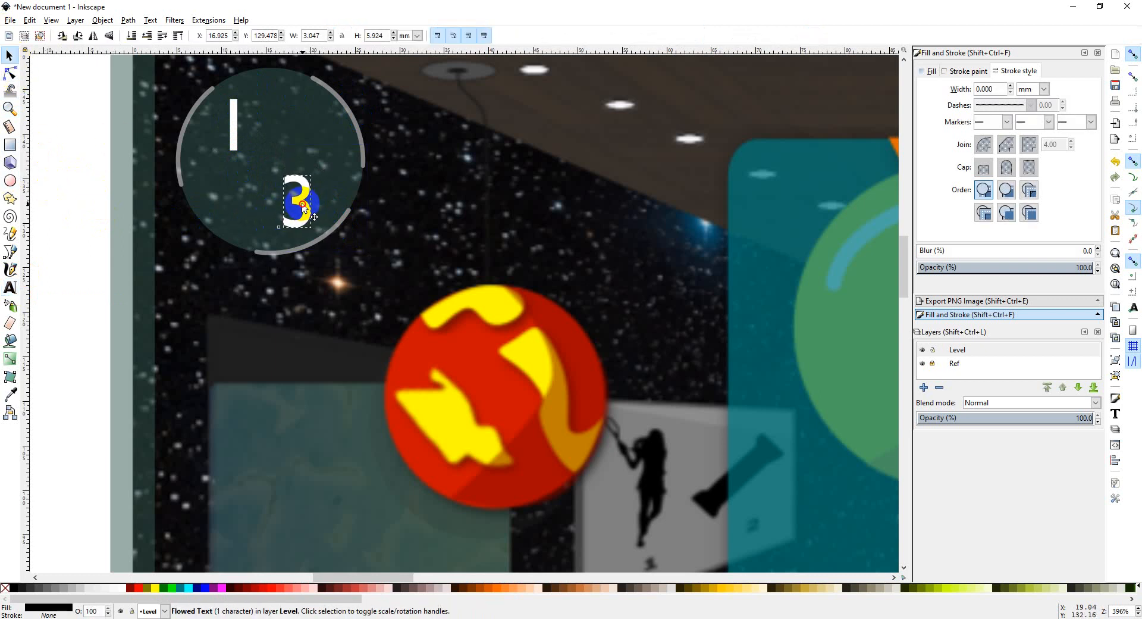
click(83, 249)
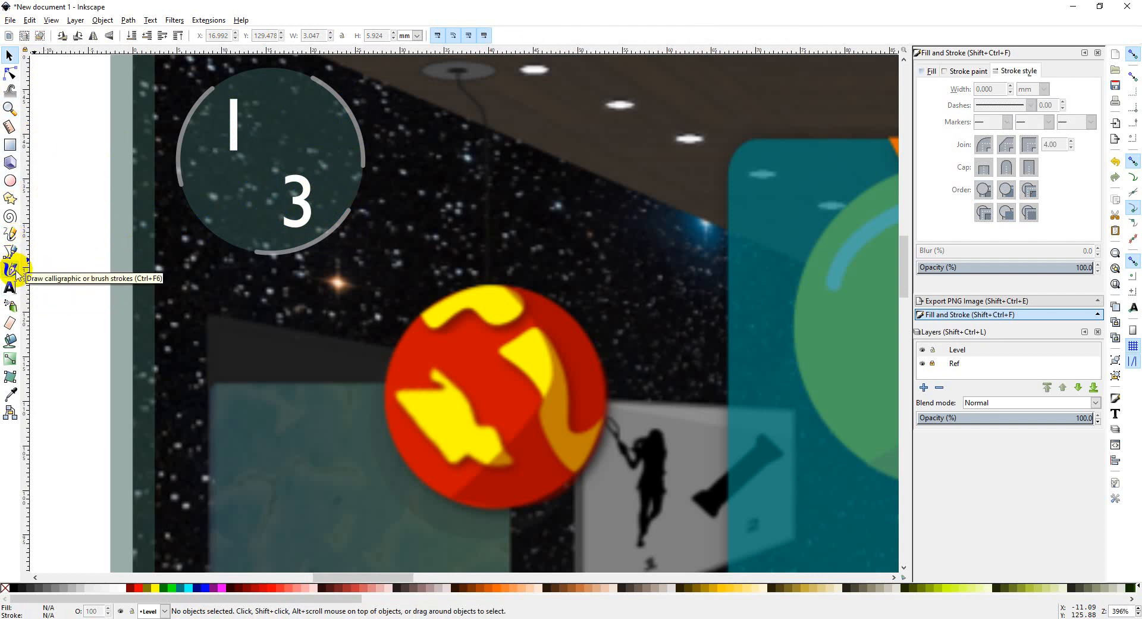
Try a freehand calligraphic slash between the numerals 1 and 3 and delete the stroke.
click(10, 269)
drag(294, 131, 284, 146)
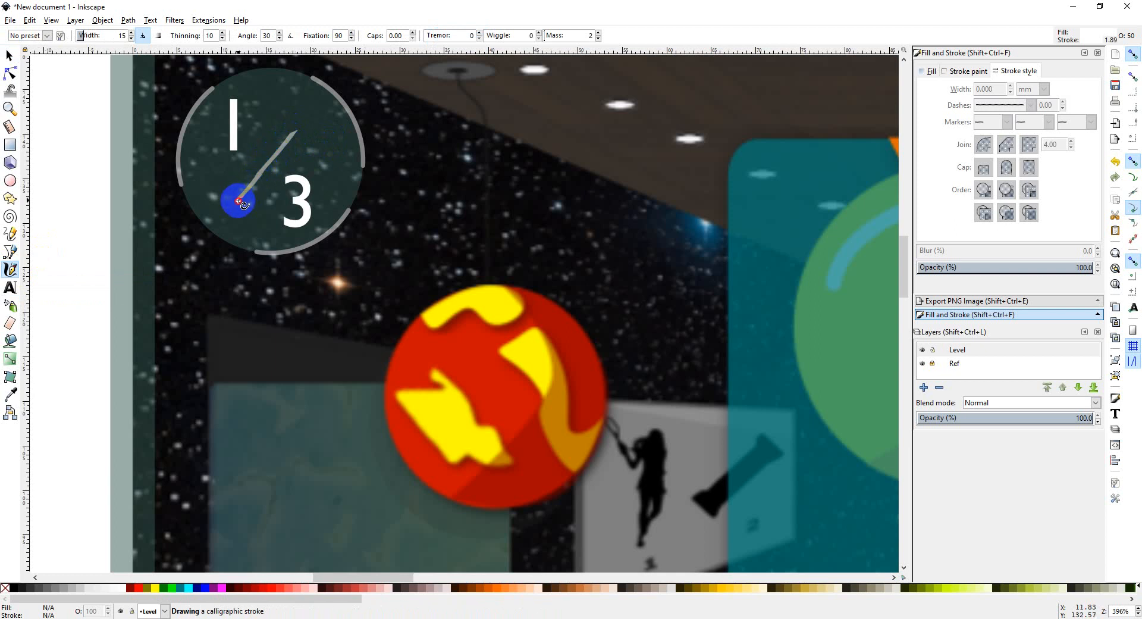
mouse_move(236, 205)
mouse_down()
mouse_move(265, 184)
mouse_move(301, 123)
mouse_up()
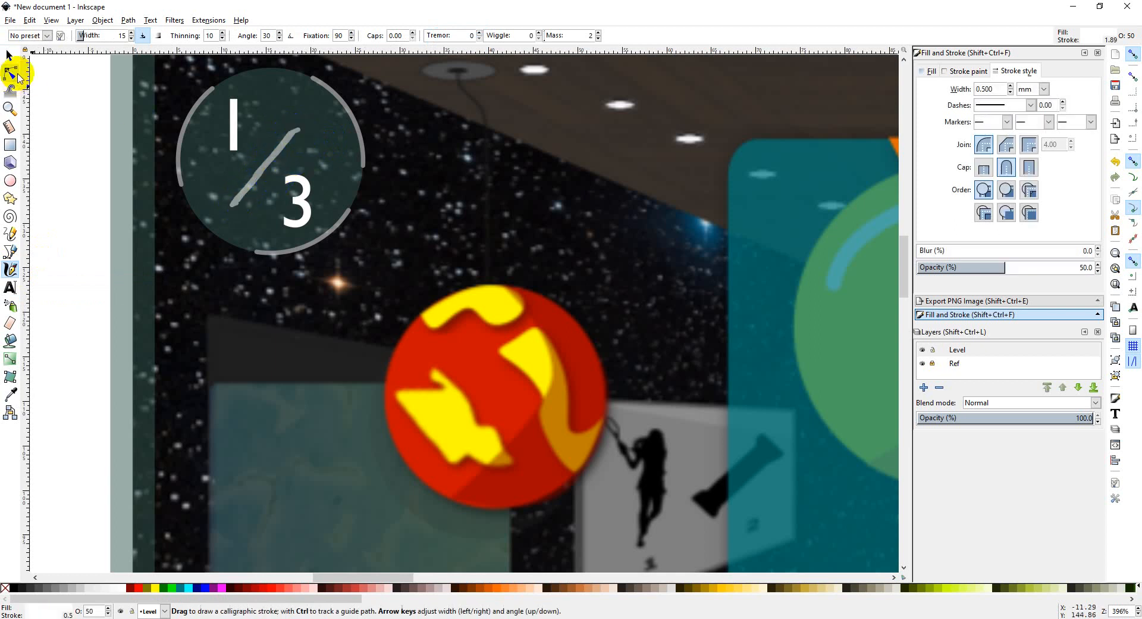
click(8, 56)
click(278, 189)
click(268, 164)
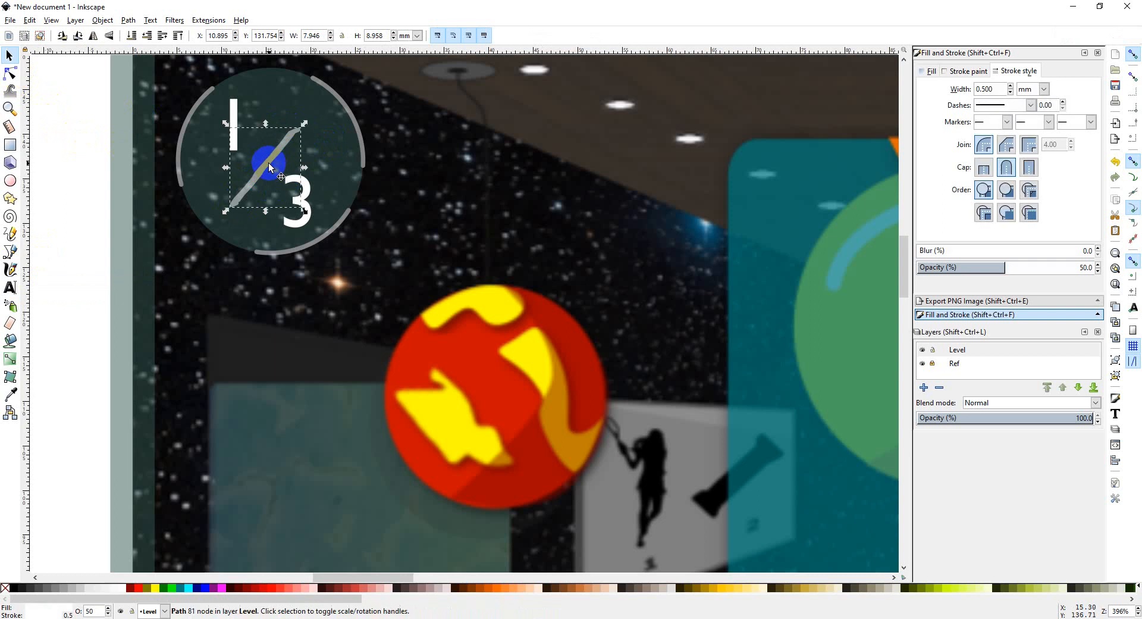
key(Delete)
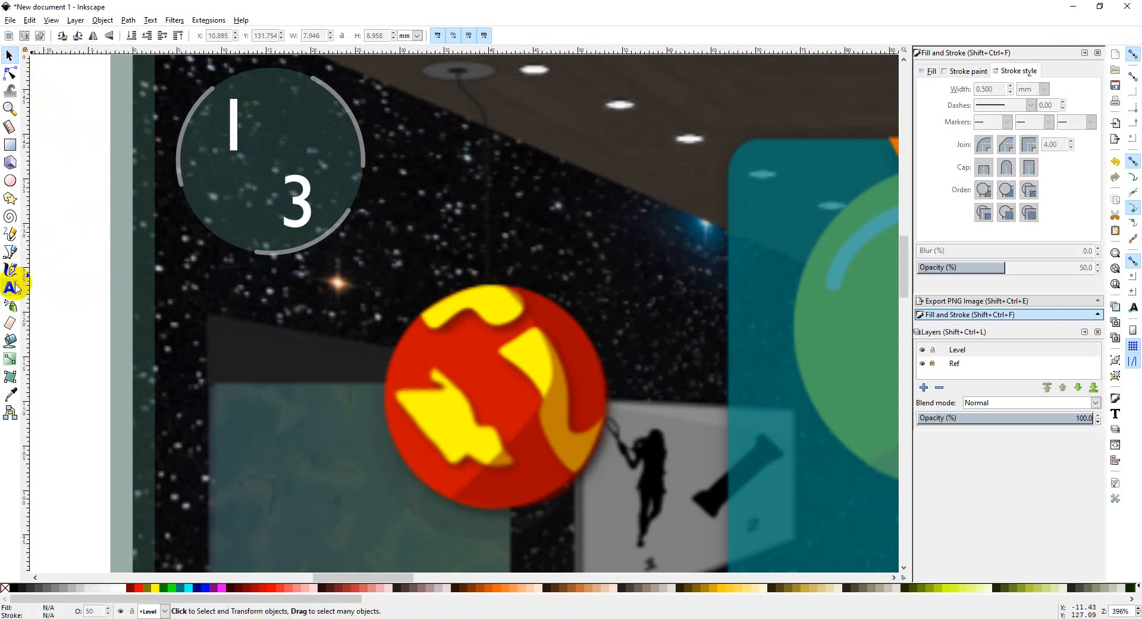
Draw a straight 45-degree diagonal line between the numerals 1 and 3 as a Bezier path and set its stroke to white.
click(10, 252)
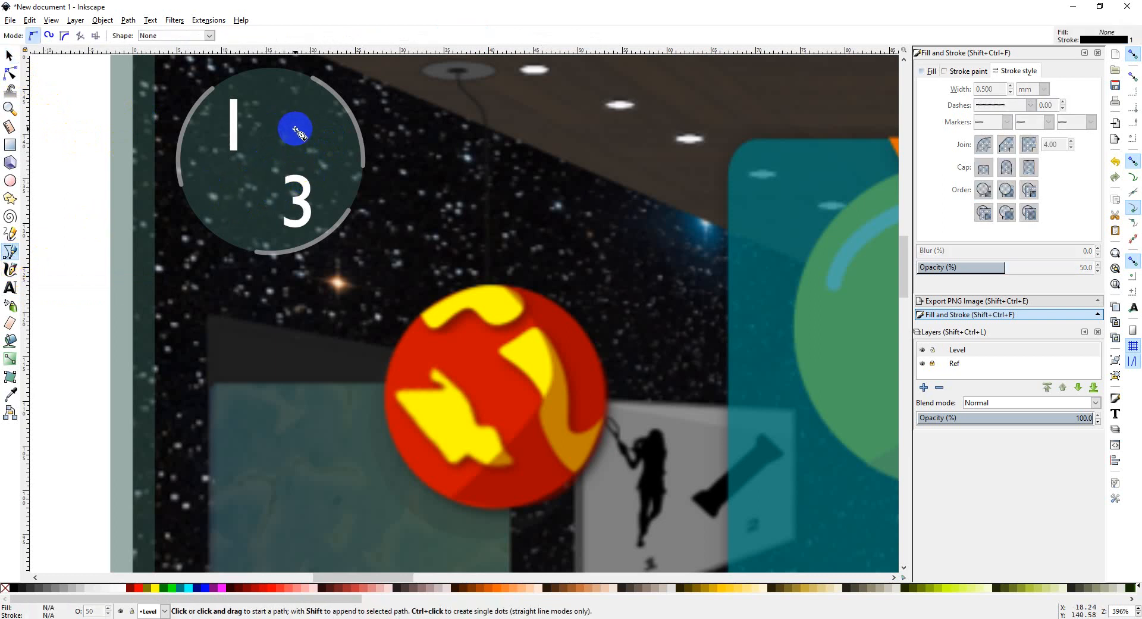
click(305, 116)
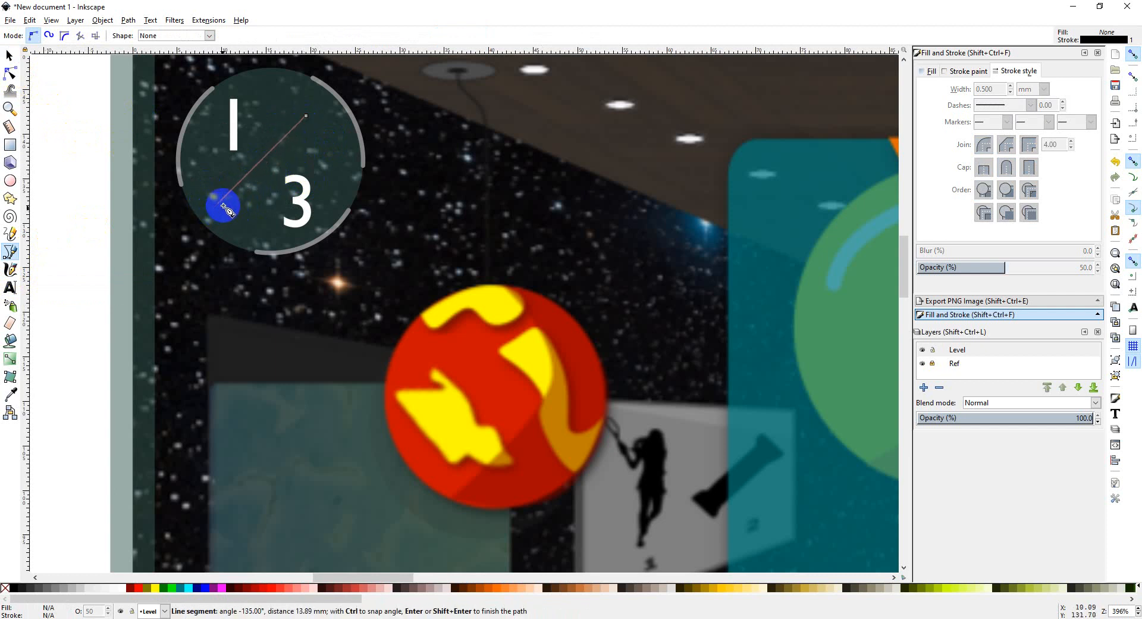
click(223, 199)
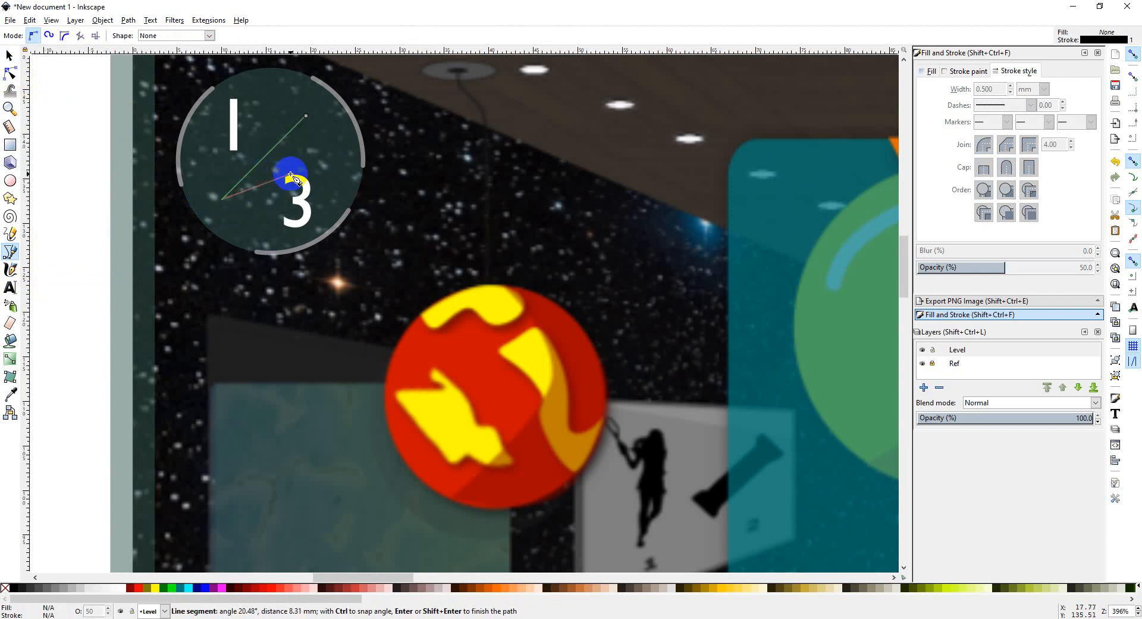
key(Return)
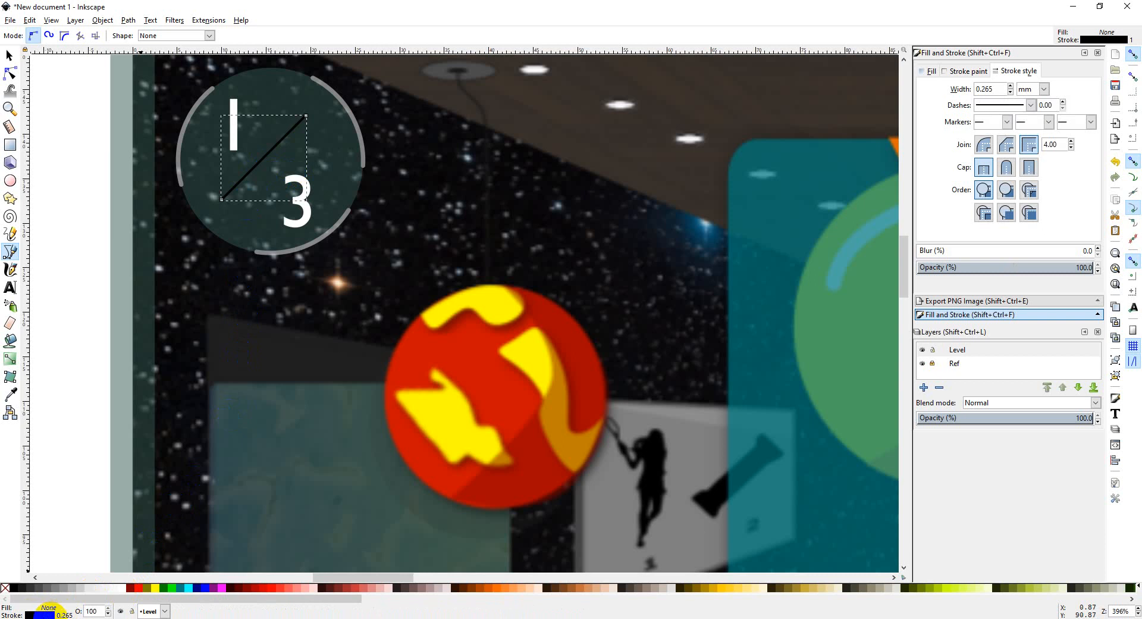
right_click(45, 614)
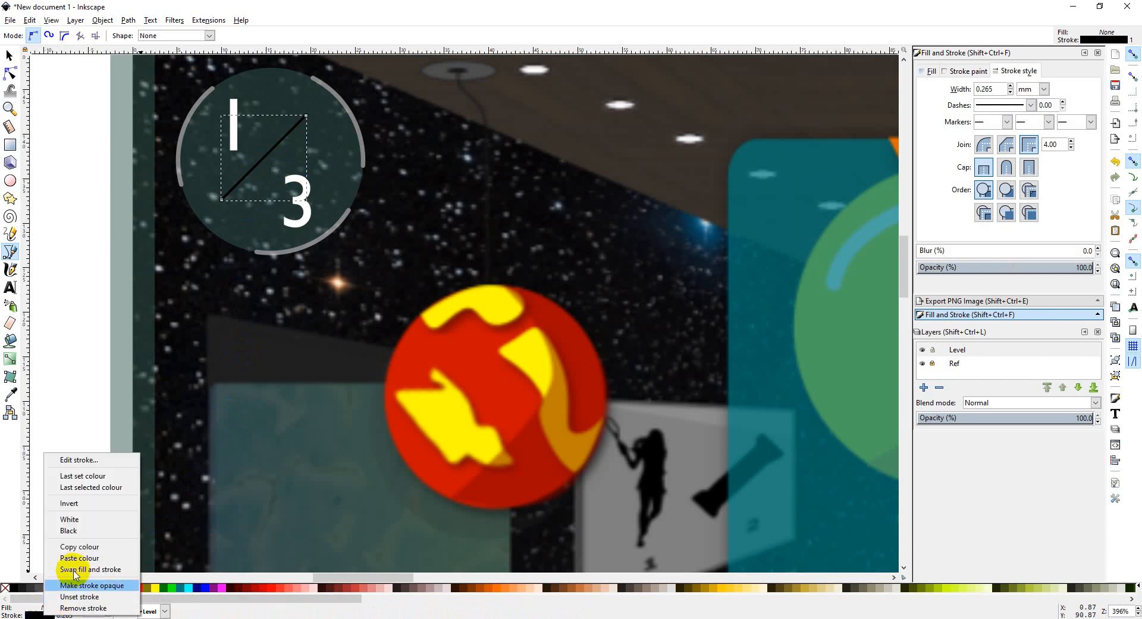
click(90, 525)
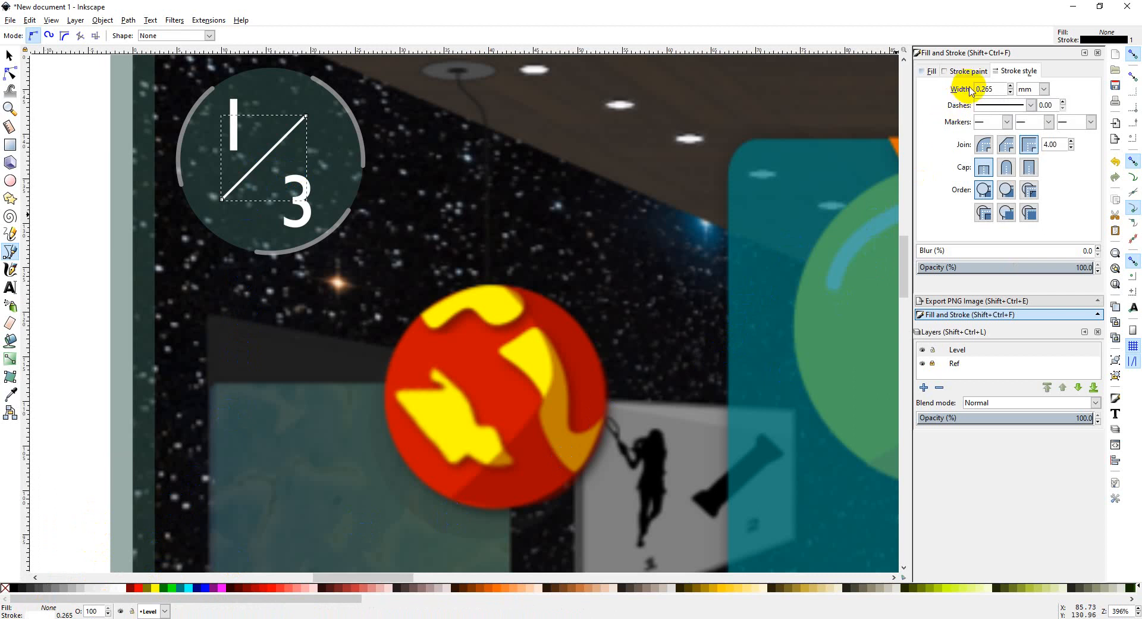
Set the stroke width of the diagonal line between the numerals to 1 mm.
drag(1002, 89, 916, 83)
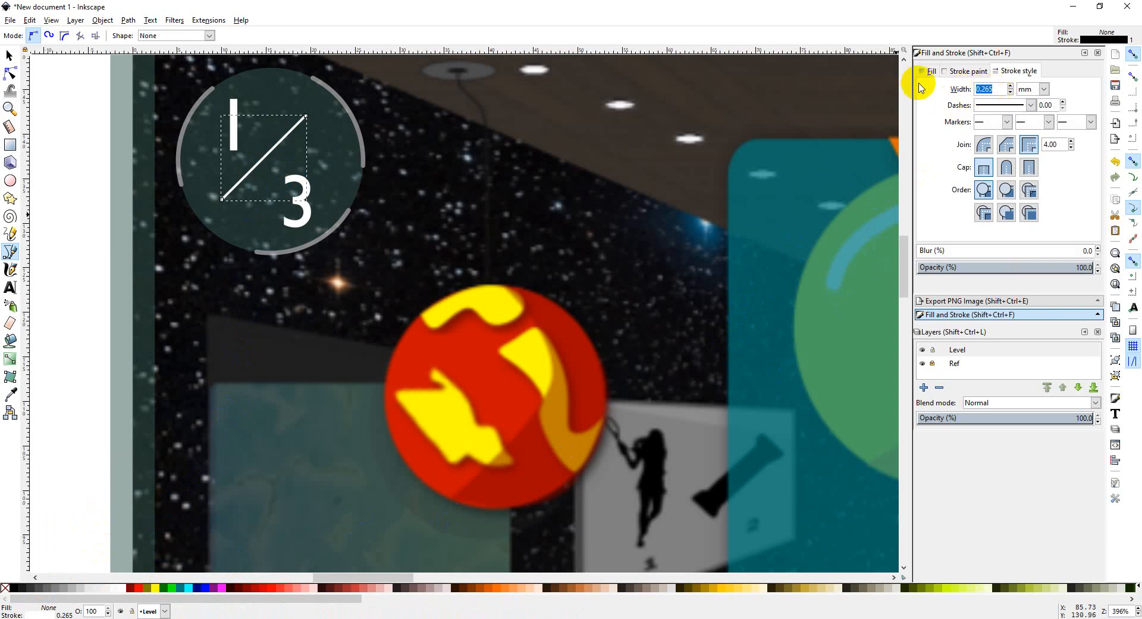
text(1)
key(Return)
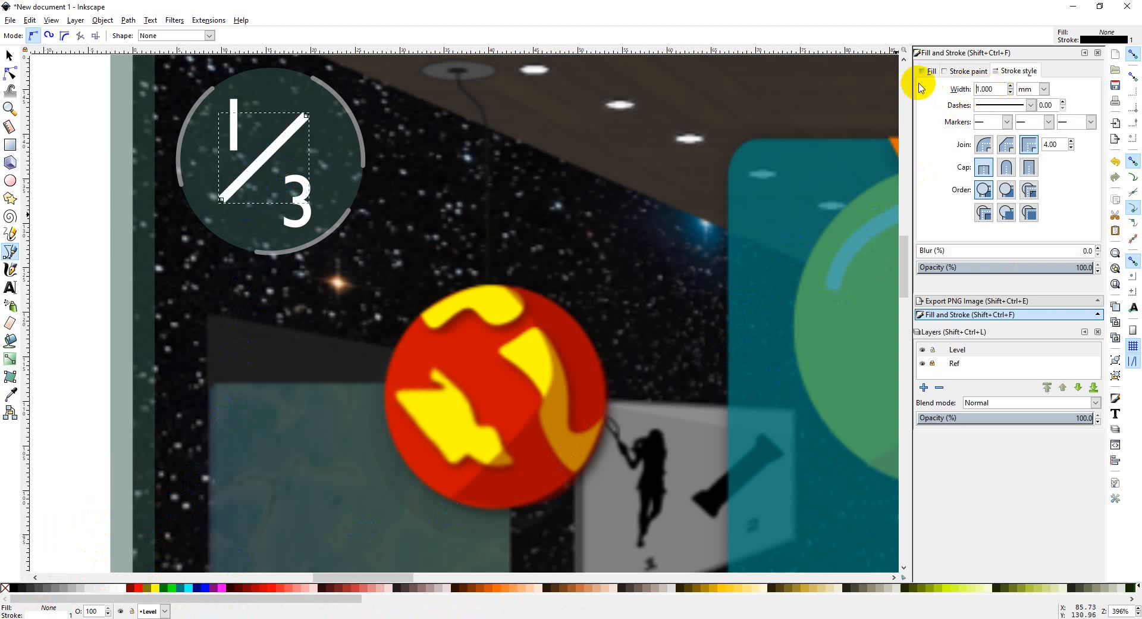
Reposition the numerals 3 and 1 inside the circle so they balance around the thicker slash, and deselect.
click(10, 54)
click(294, 150)
drag(278, 149, 280, 156)
drag(305, 218, 309, 209)
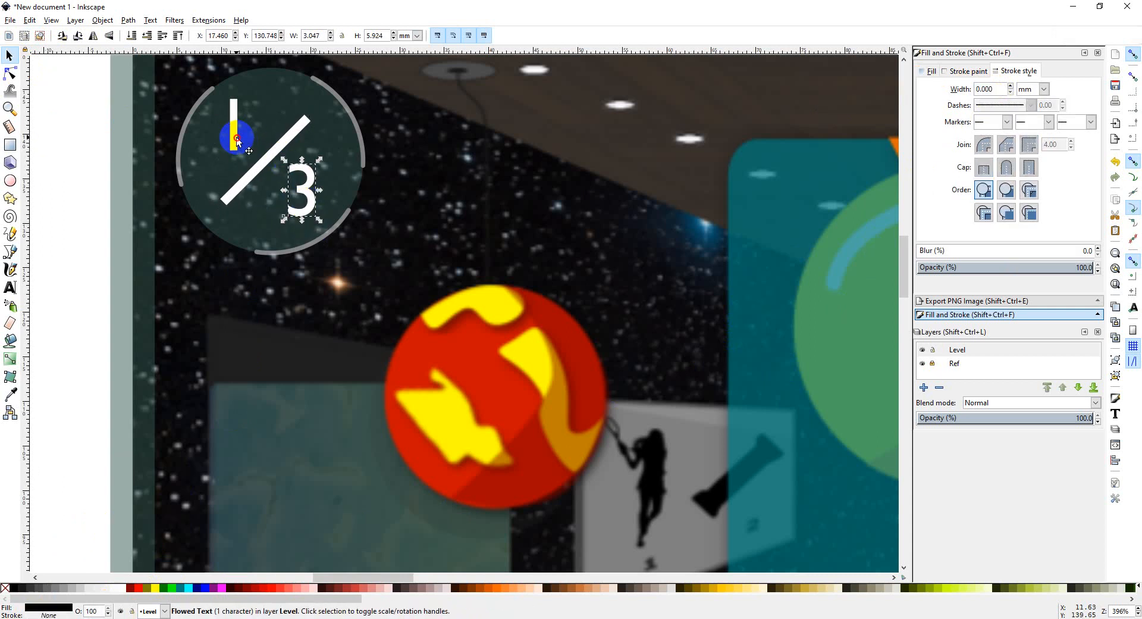
drag(237, 141, 245, 148)
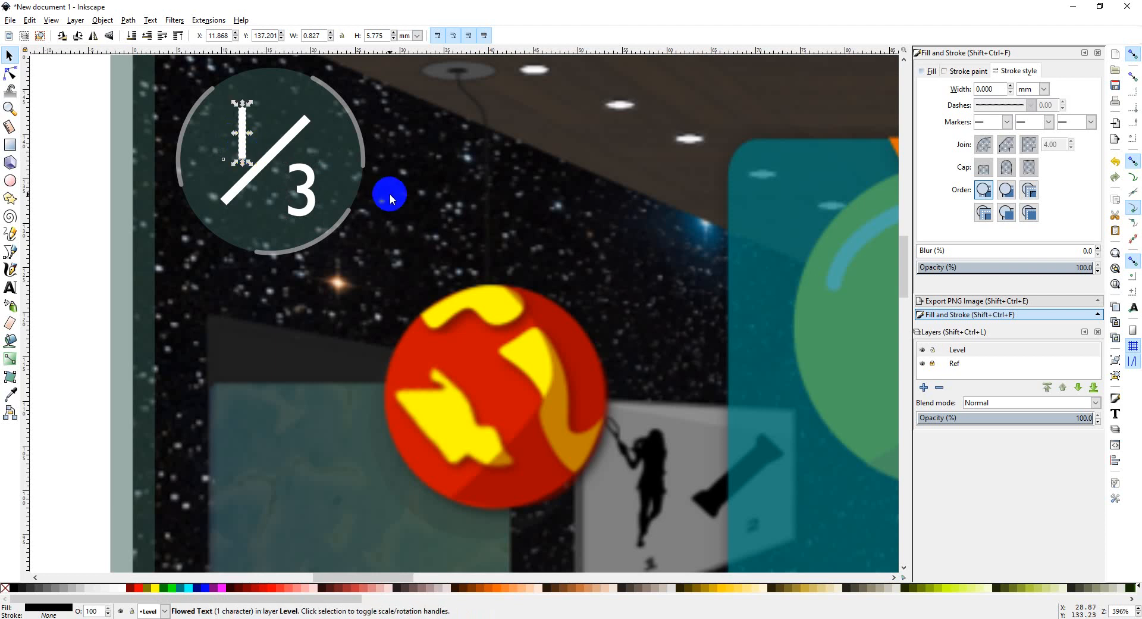
ctrl+scroll(387, 194, down, 2)
ctrl+scroll(343, 162, up, 2)
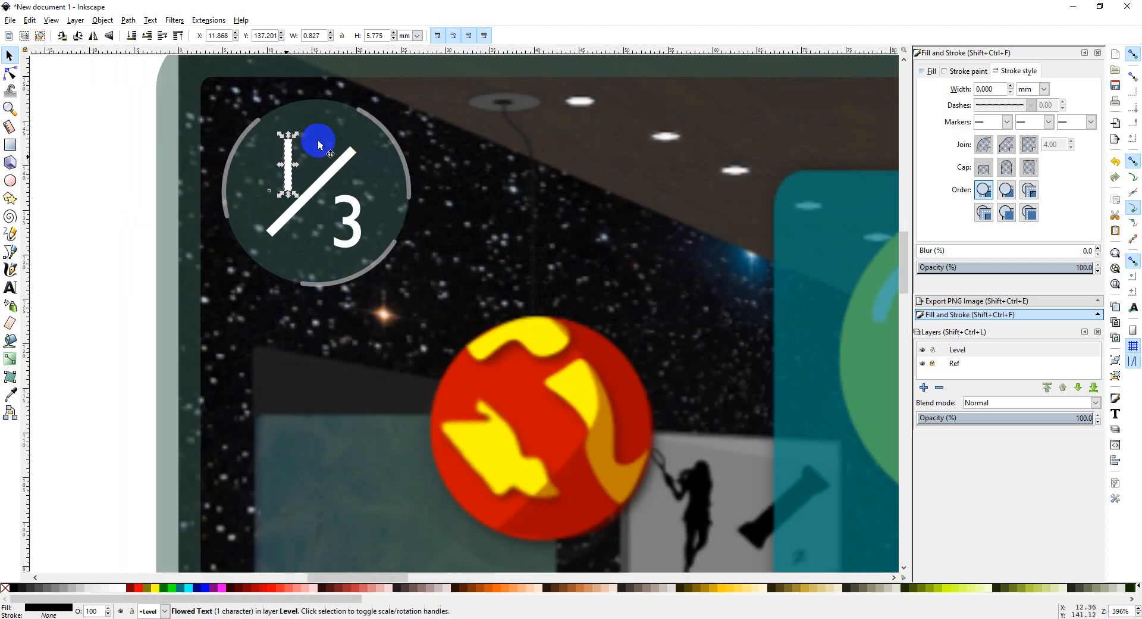
click(414, 123)
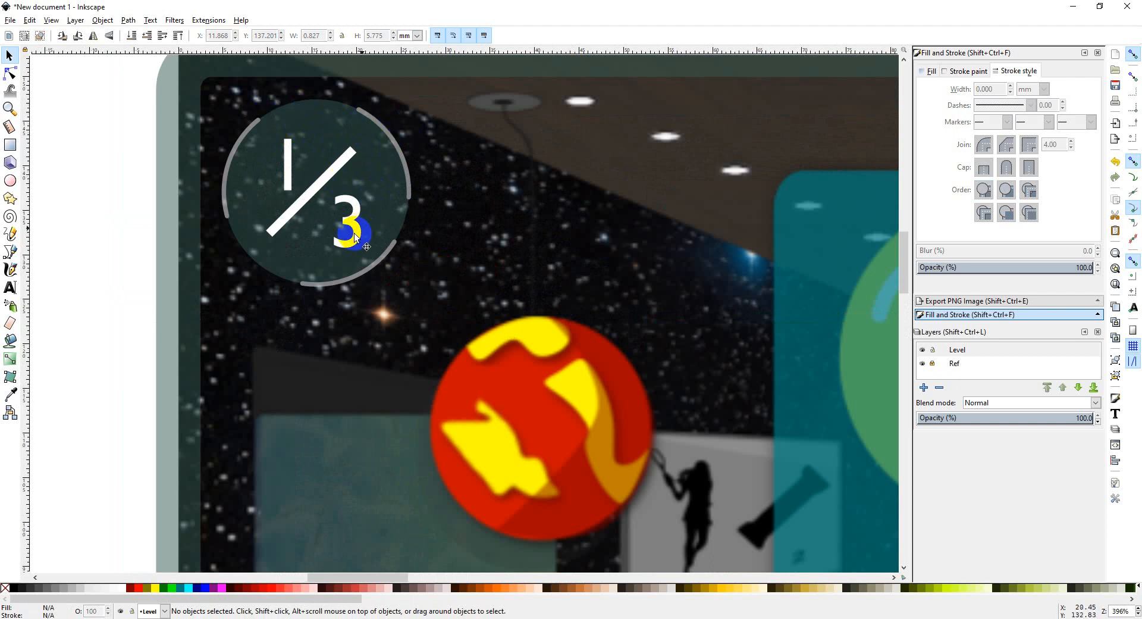
Select the text of the numeral 1 and change its font to Franklin Gothic Book.
click(291, 182)
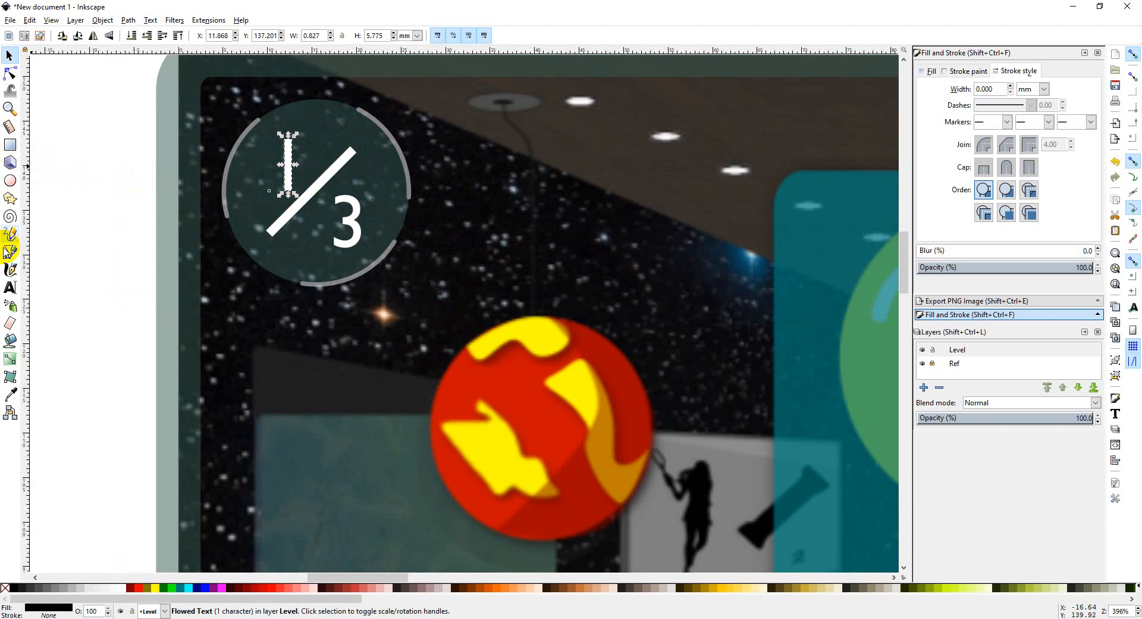
click(10, 287)
double_click(295, 172)
drag(287, 170, 318, 173)
click(135, 36)
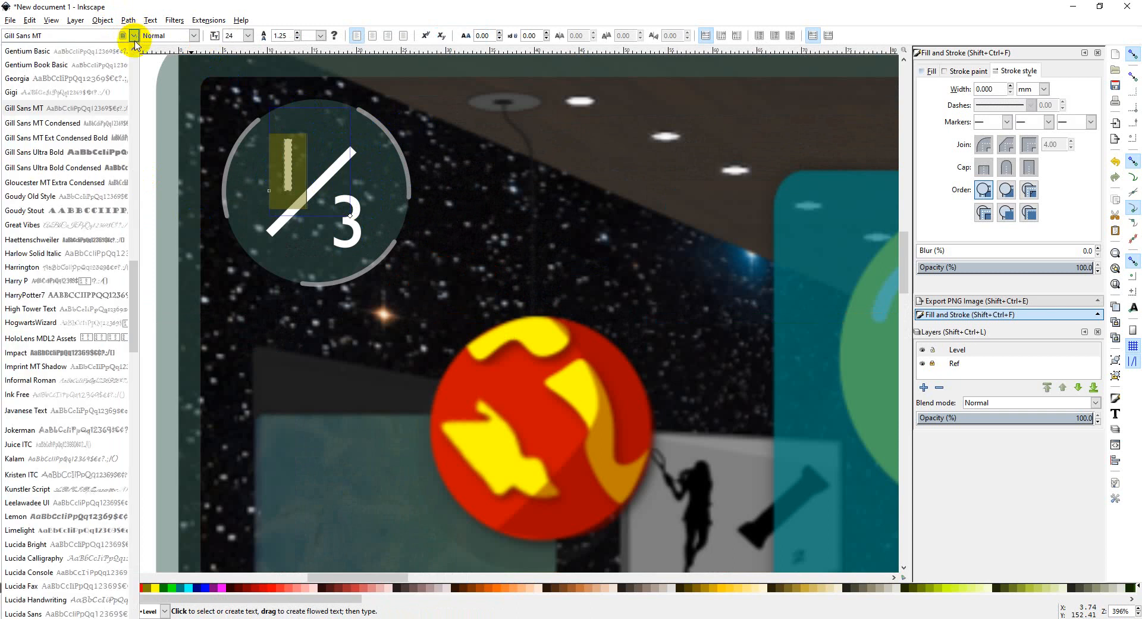
scroll(73, 177, up, 5)
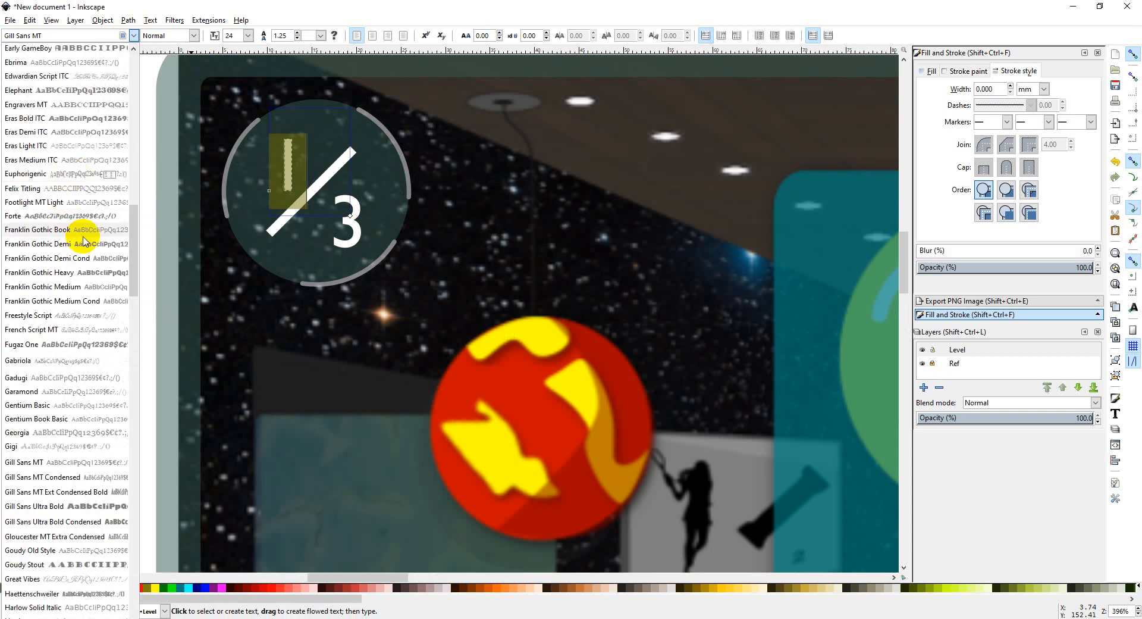
click(105, 233)
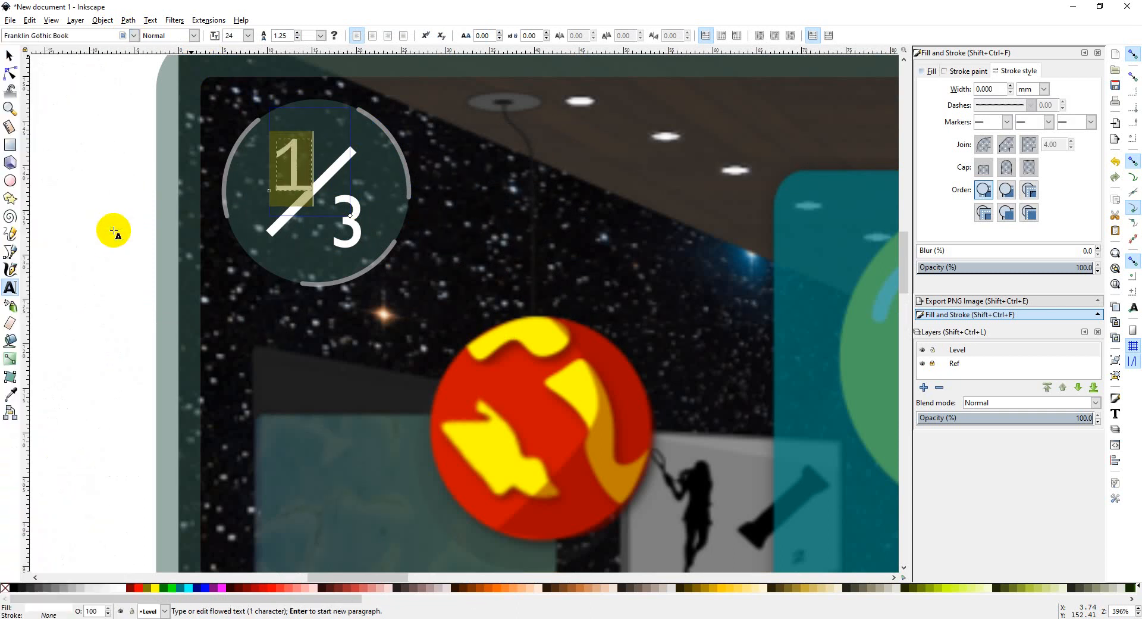
Browse the font list and set the numeral 1 in Fugaz One.
click(136, 35)
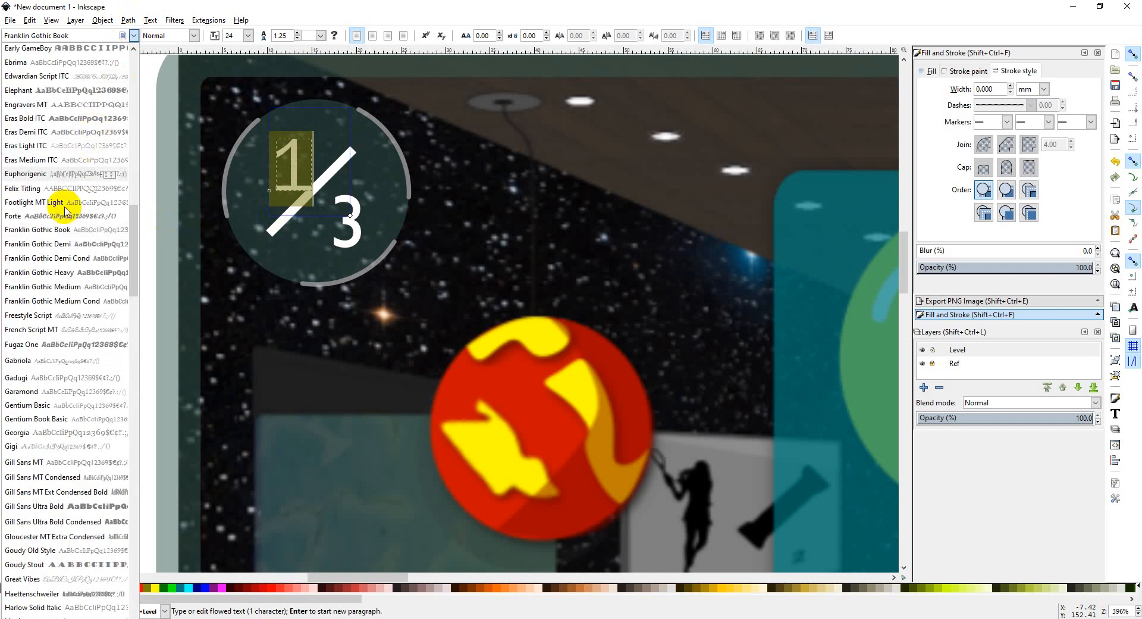
scroll(66, 386, down, 9)
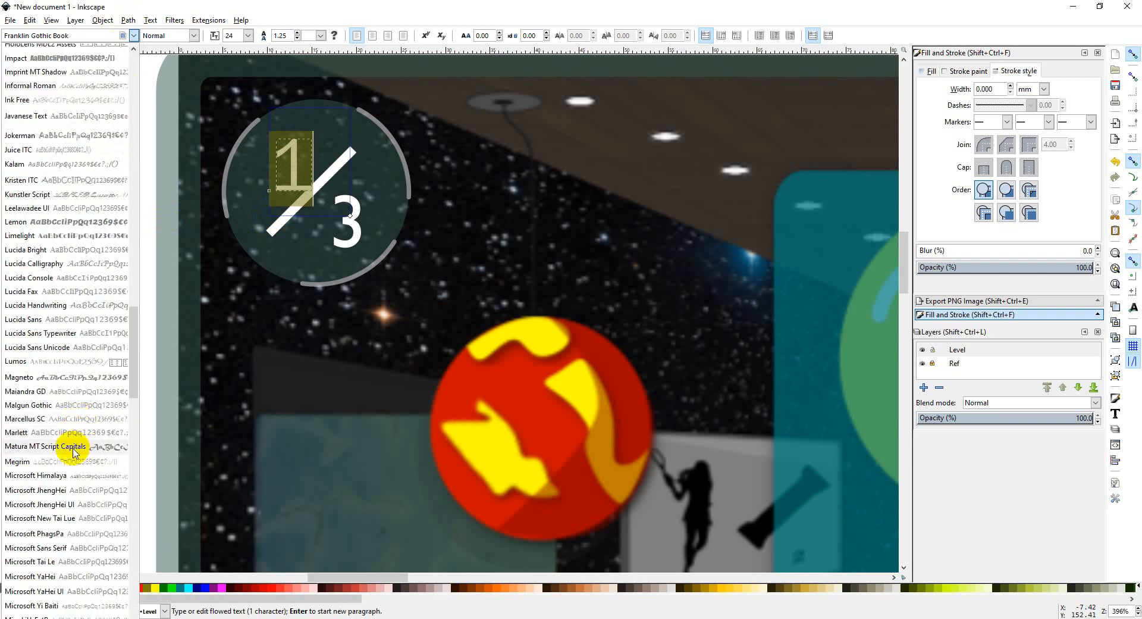
scroll(71, 452, down, 5)
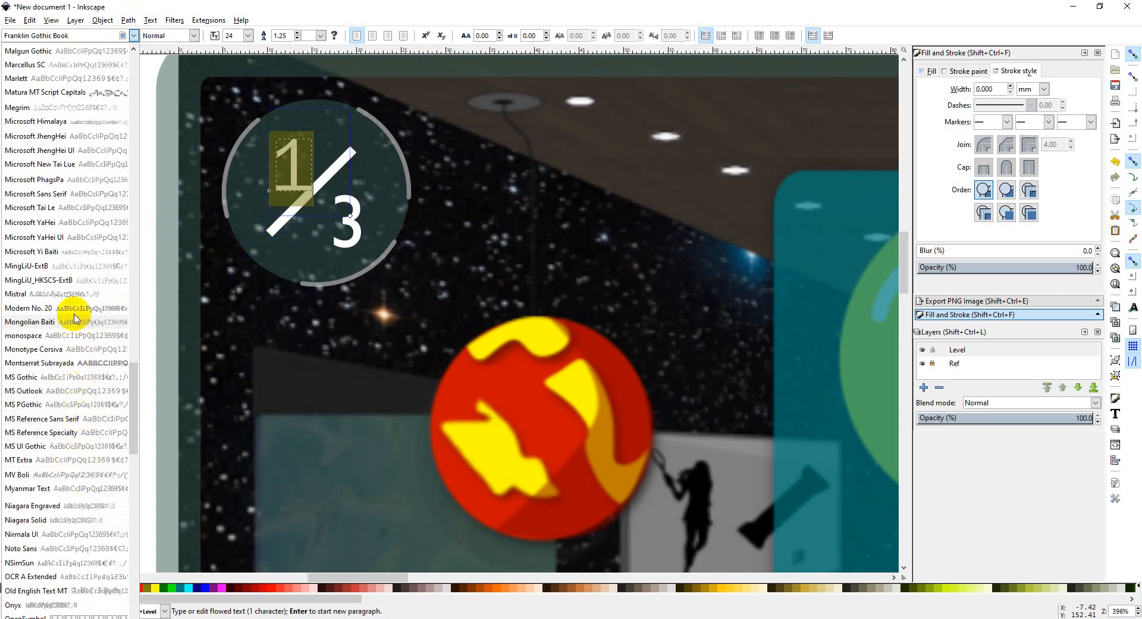
scroll(59, 315, down, 1)
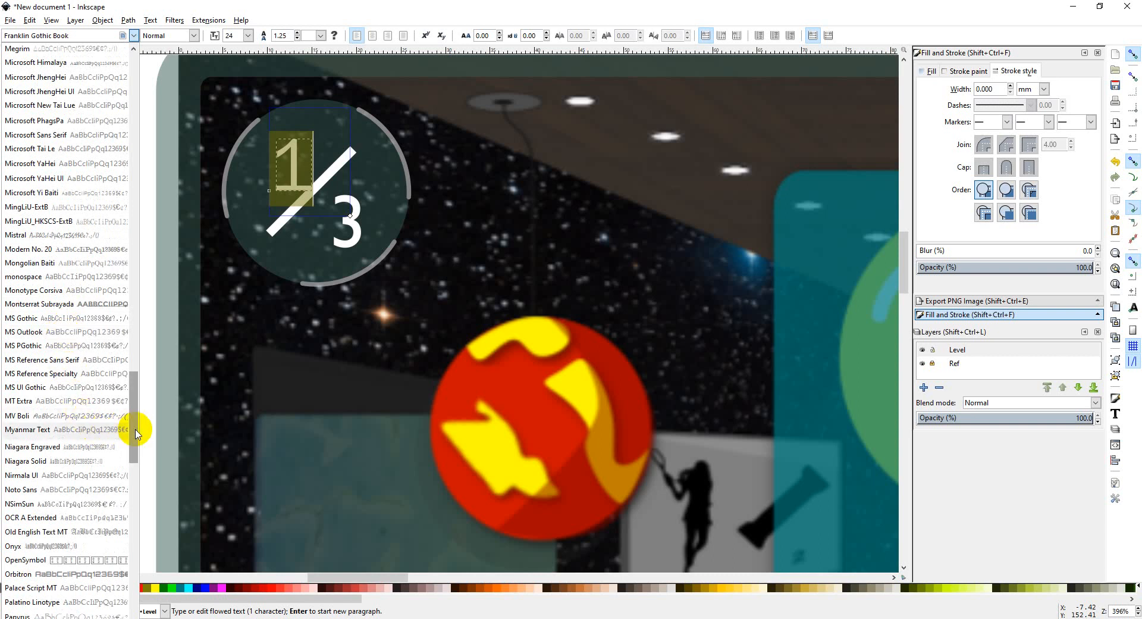
drag(136, 429, 120, 274)
click(110, 244)
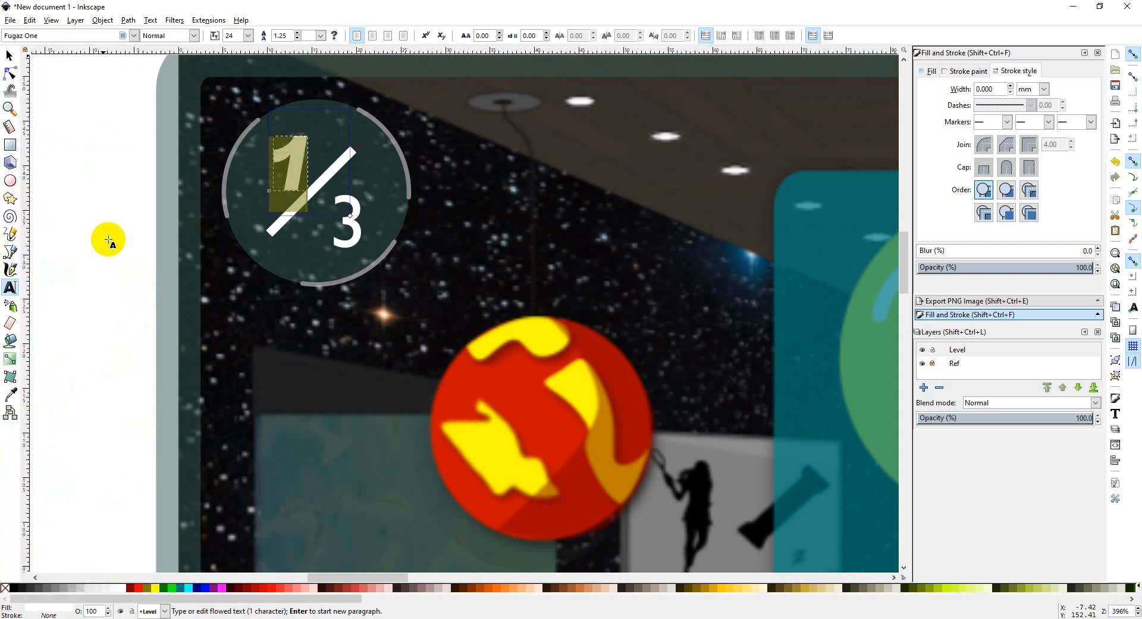
Select the text of the numeral 3 and change its font to Fugaz One.
click(321, 215)
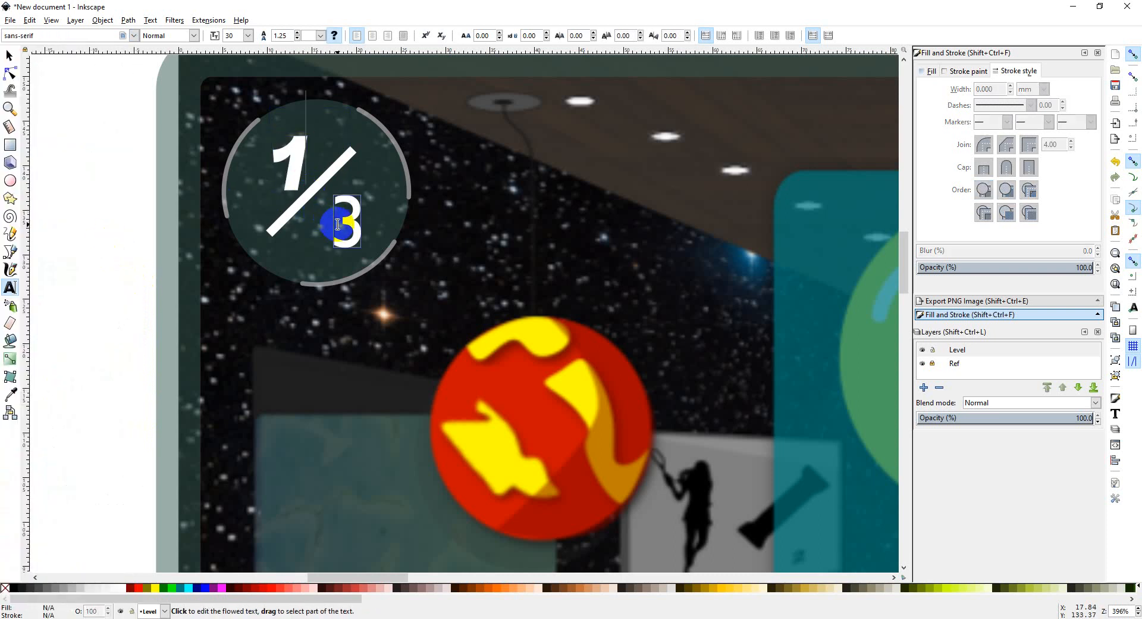
drag(332, 219, 359, 223)
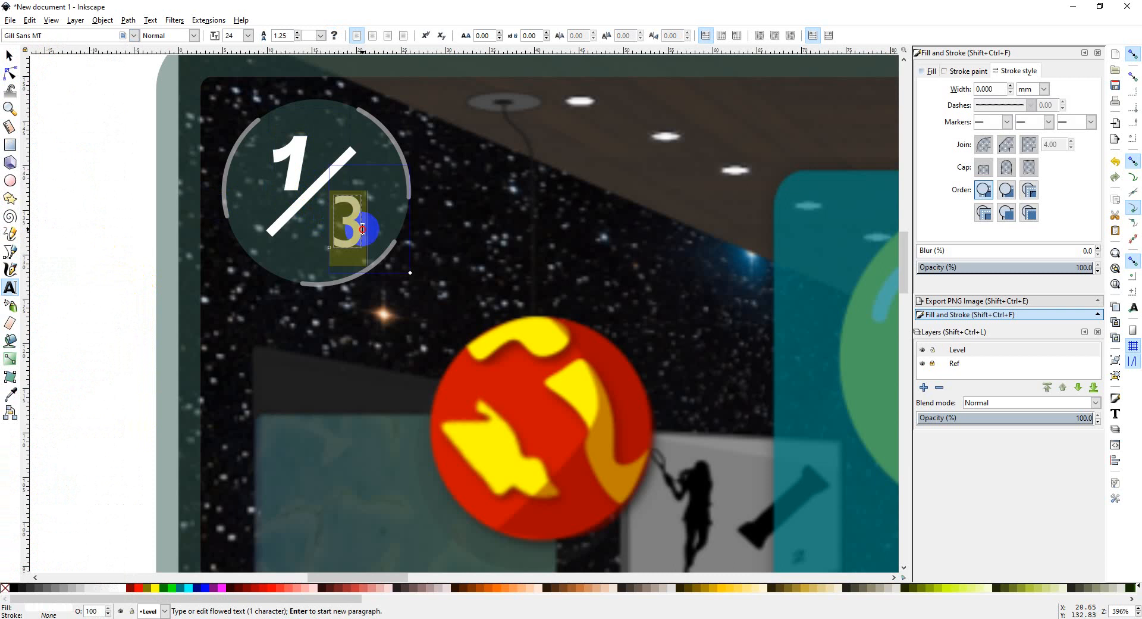
click(134, 35)
scroll(135, 291, up, 3)
scroll(136, 291, up, 10)
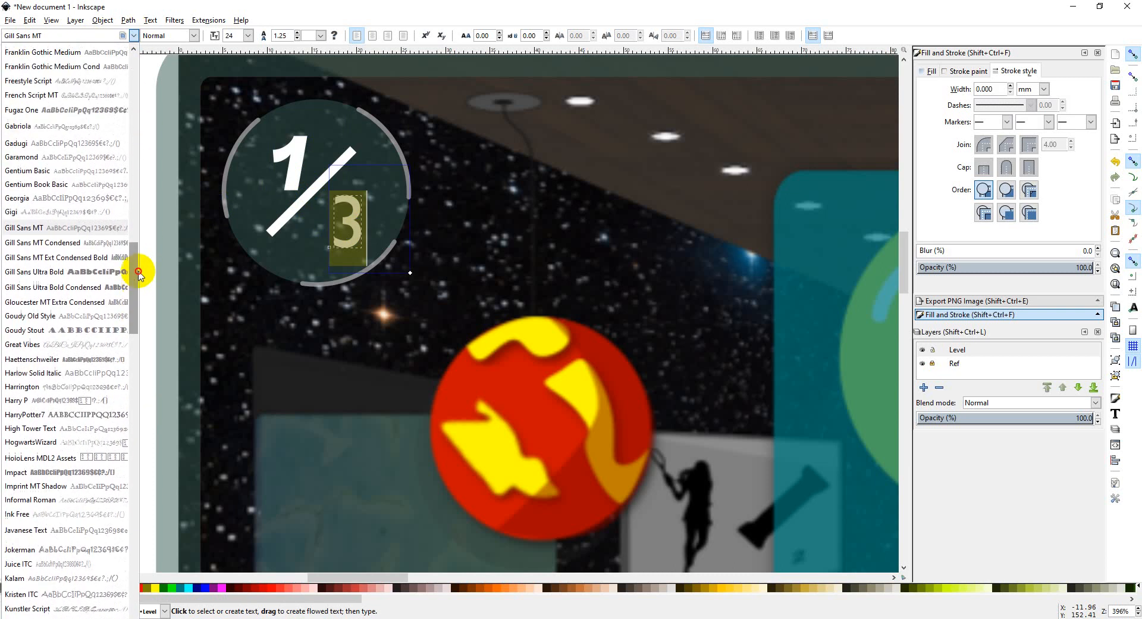
scroll(141, 244, up, 1)
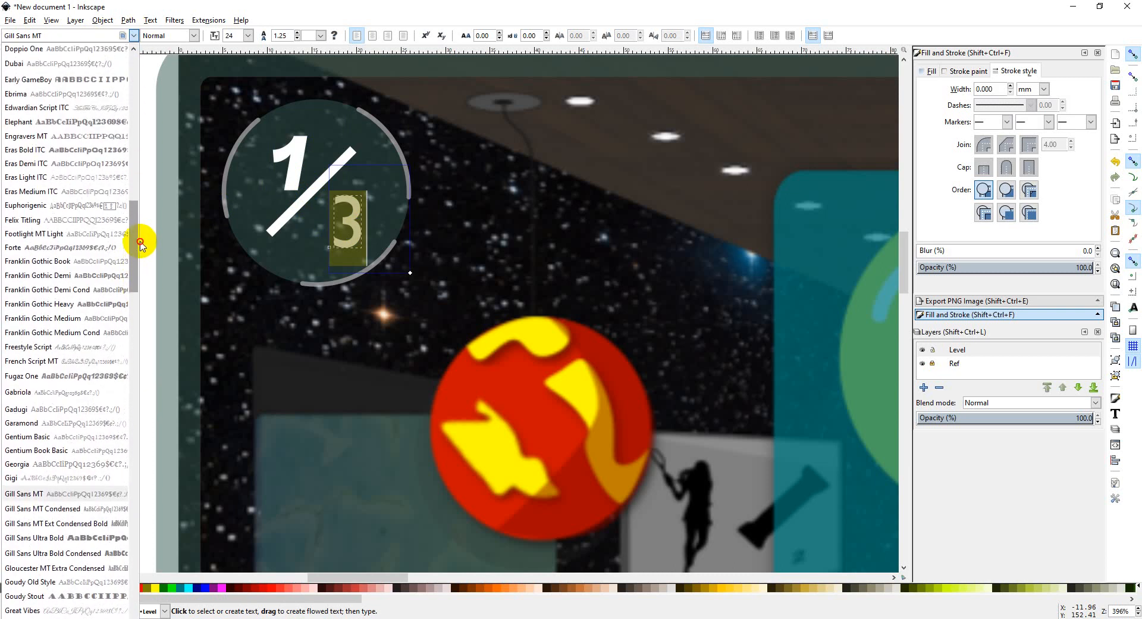
scroll(141, 244, down, 2)
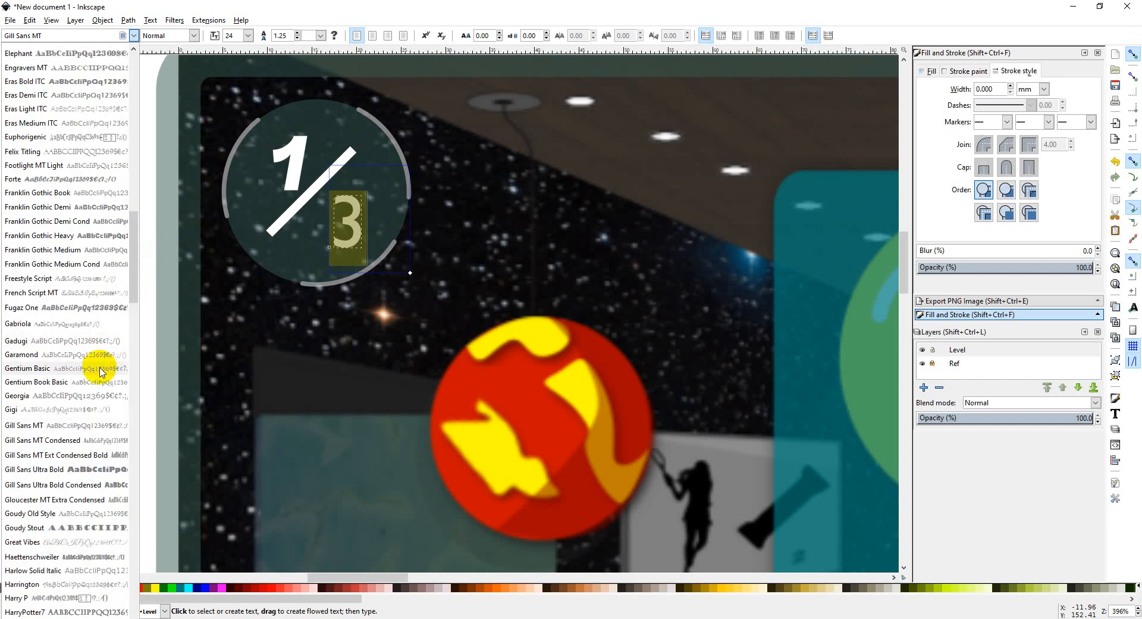
click(106, 308)
Move the numeral 3 below the slash and the numeral 1 above it, keeping both clear of the circle's outline.
click(10, 55)
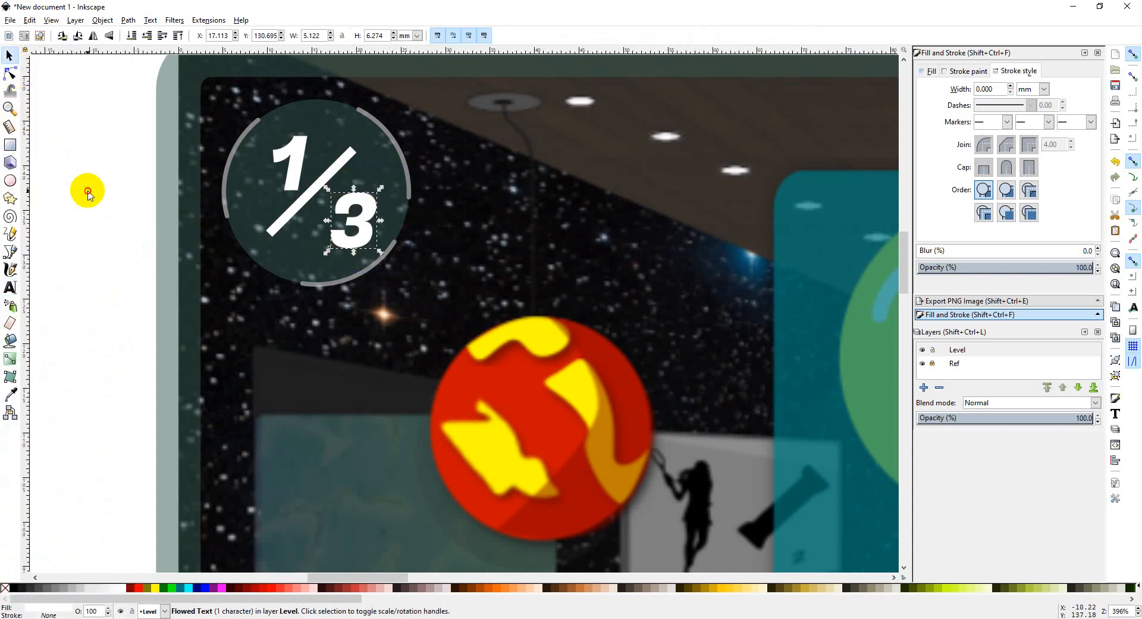
click(324, 238)
drag(355, 242, 341, 245)
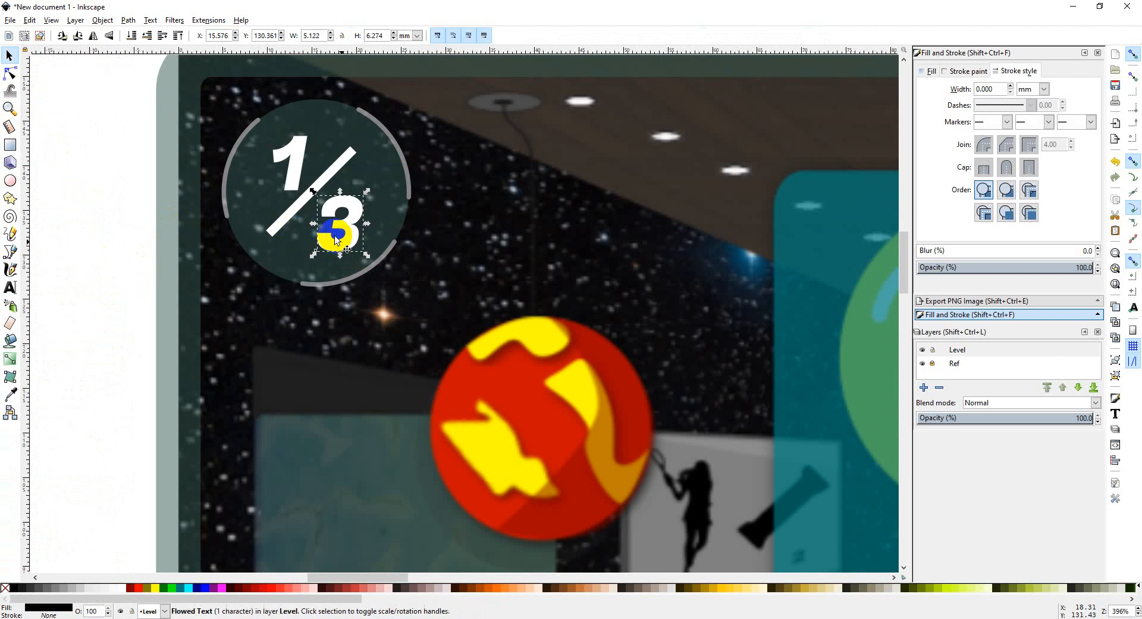
drag(289, 179, 302, 199)
Set the slash's stroke width to 1.5 mm.
click(310, 202)
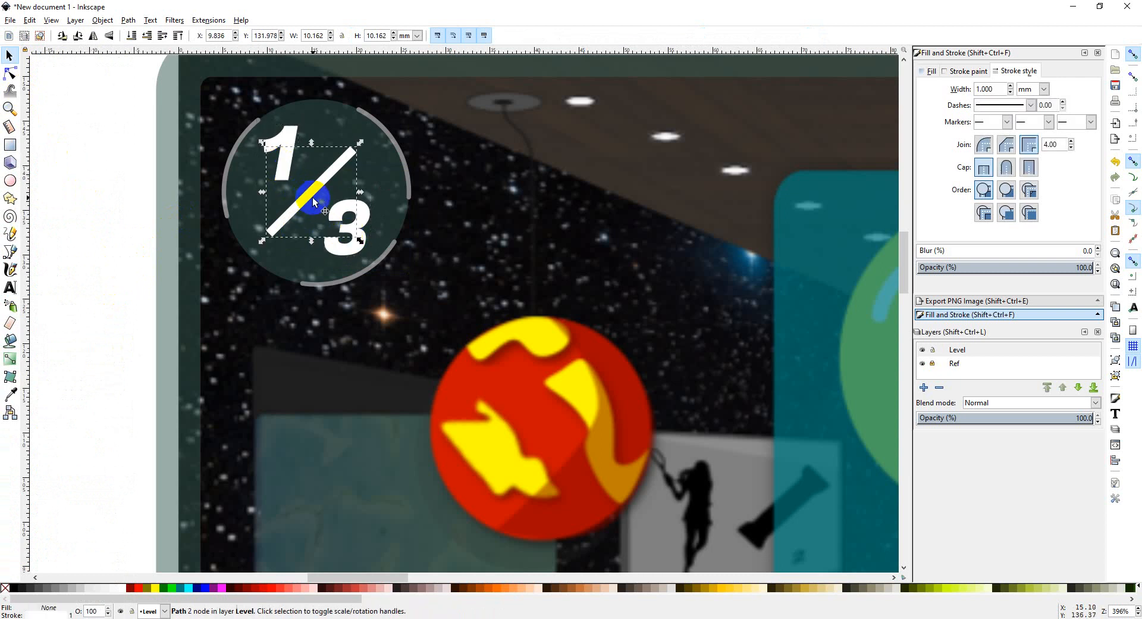
triple_click(992, 89)
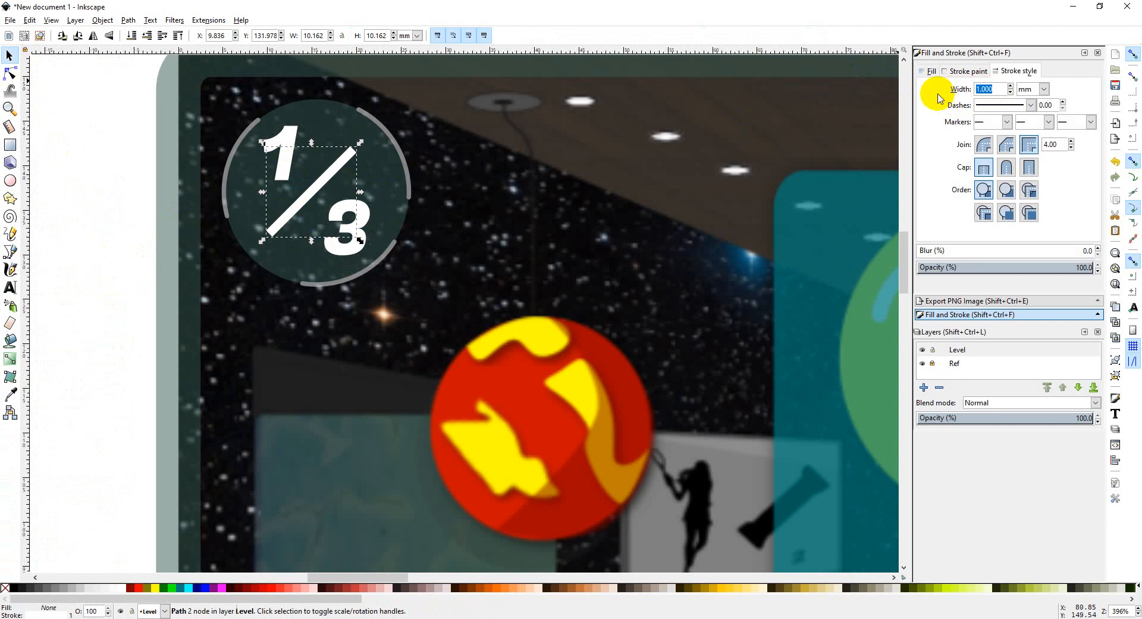
key(Return)
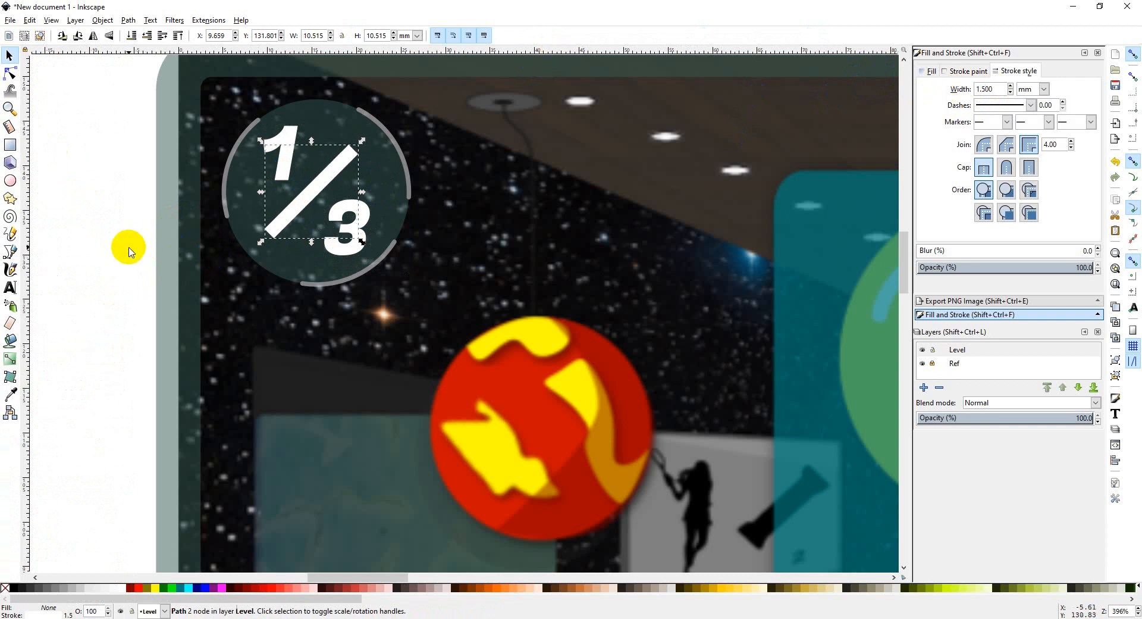
Try the In and Out shadow-and-glow filter on the dashed-outline circle and undo it.
click(330, 206)
click(399, 202)
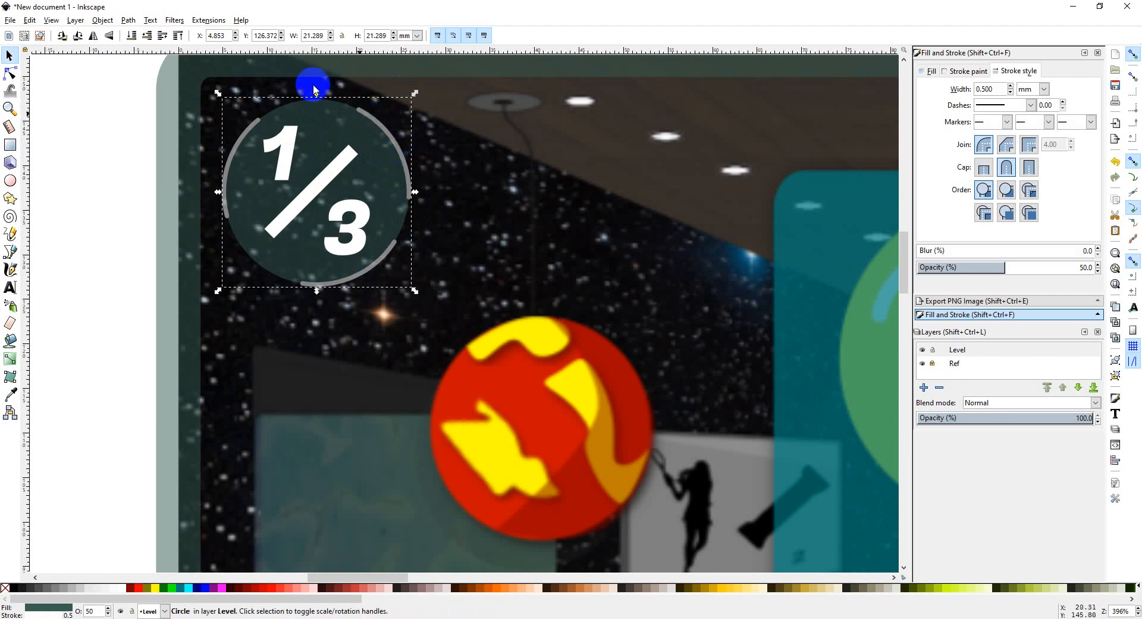
click(176, 21)
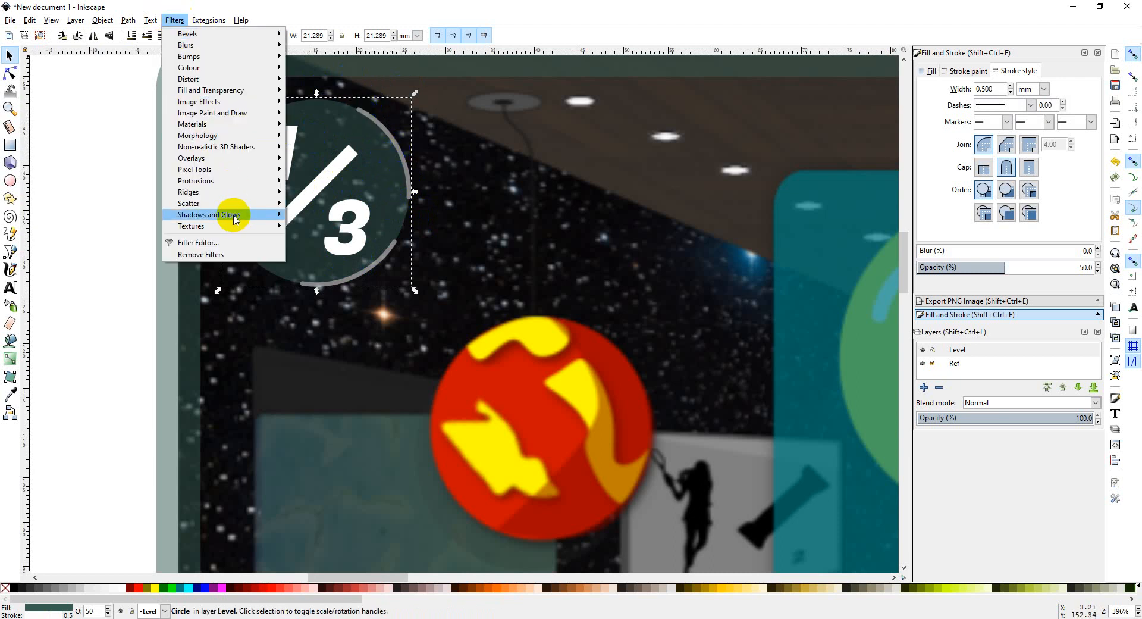
mouse_move(254, 221)
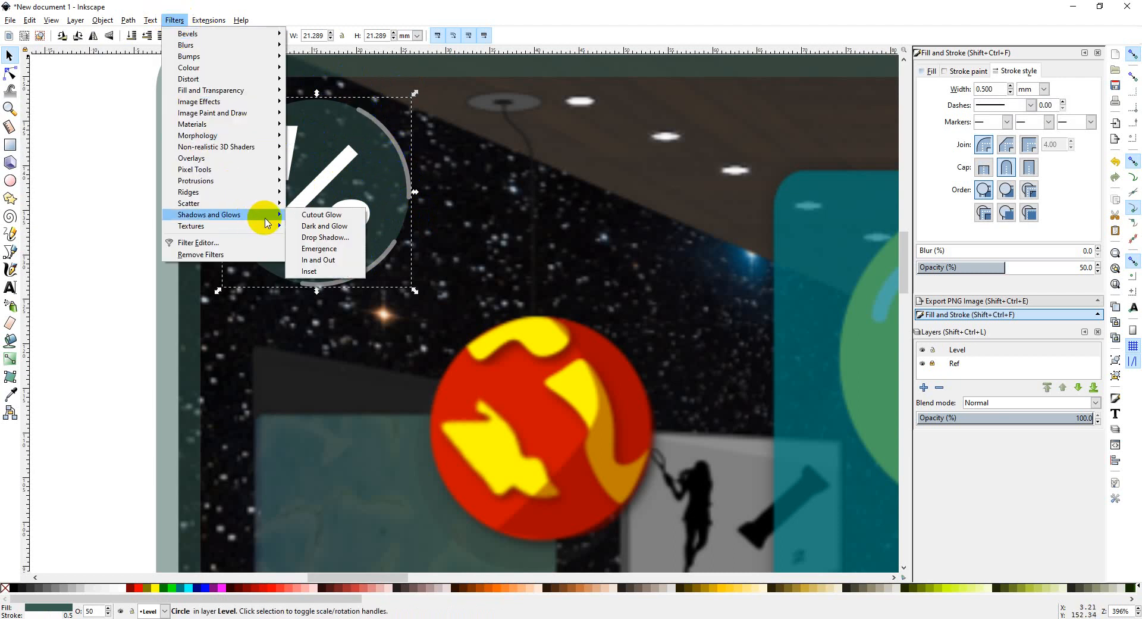
click(331, 265)
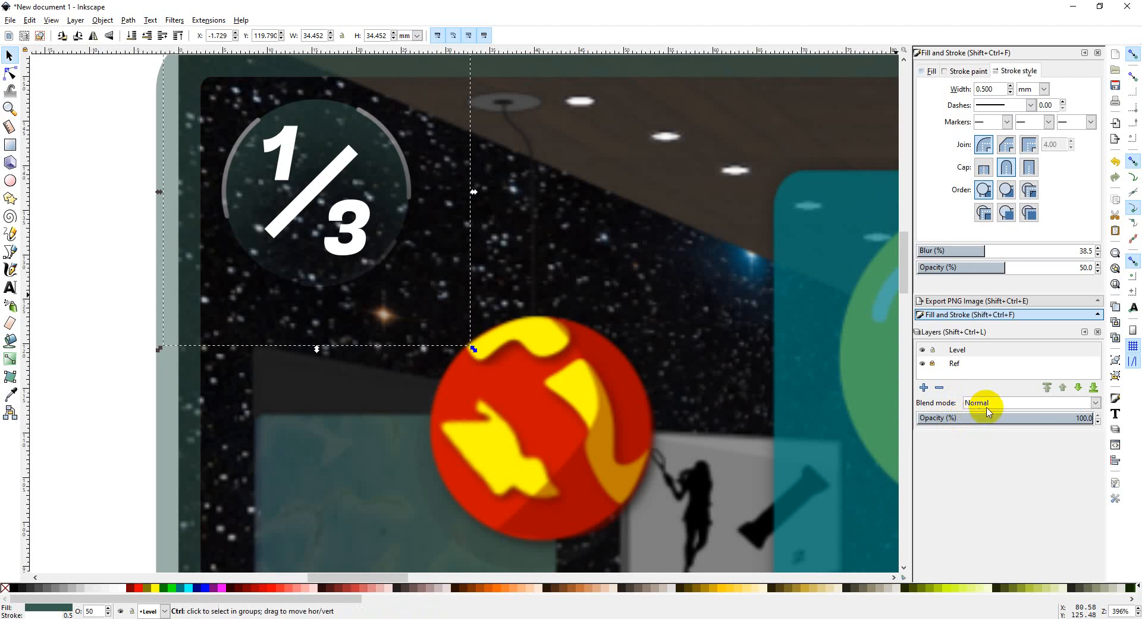
key(ctrl+z)
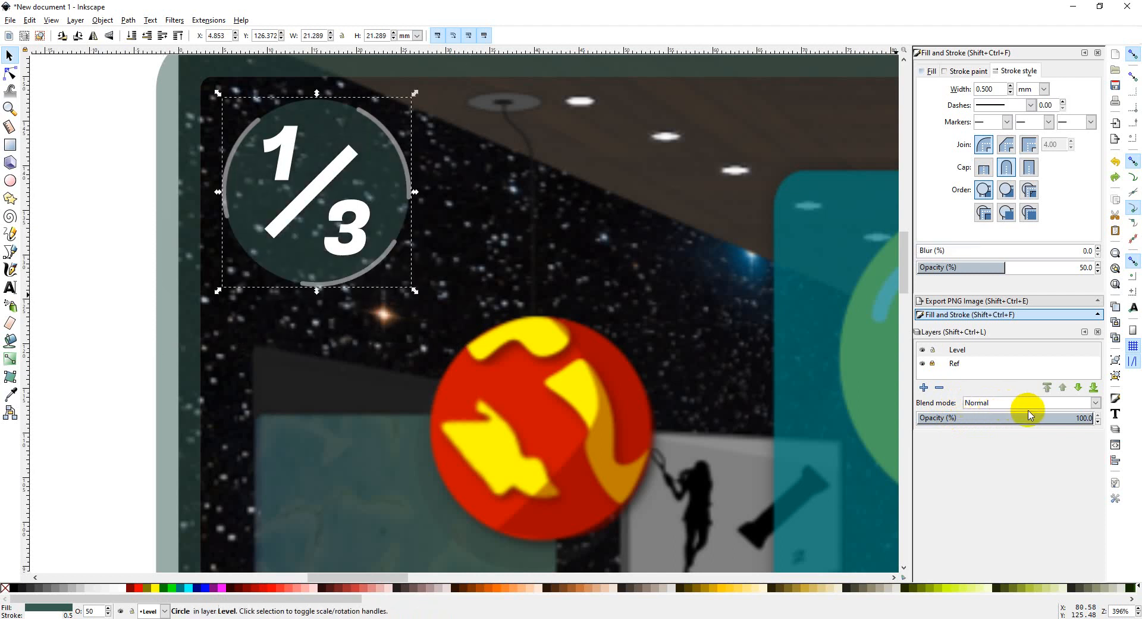
Try the Multiply and Overlay blend modes on the Level layer and set it to Hard Light.
click(1092, 402)
click(1076, 428)
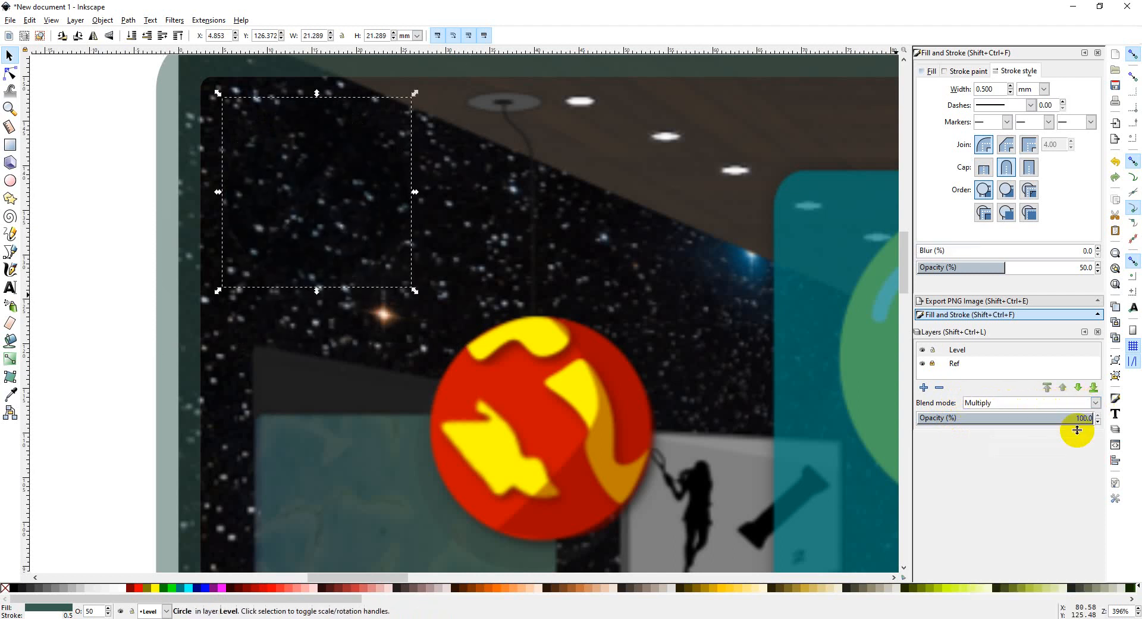
click(1093, 403)
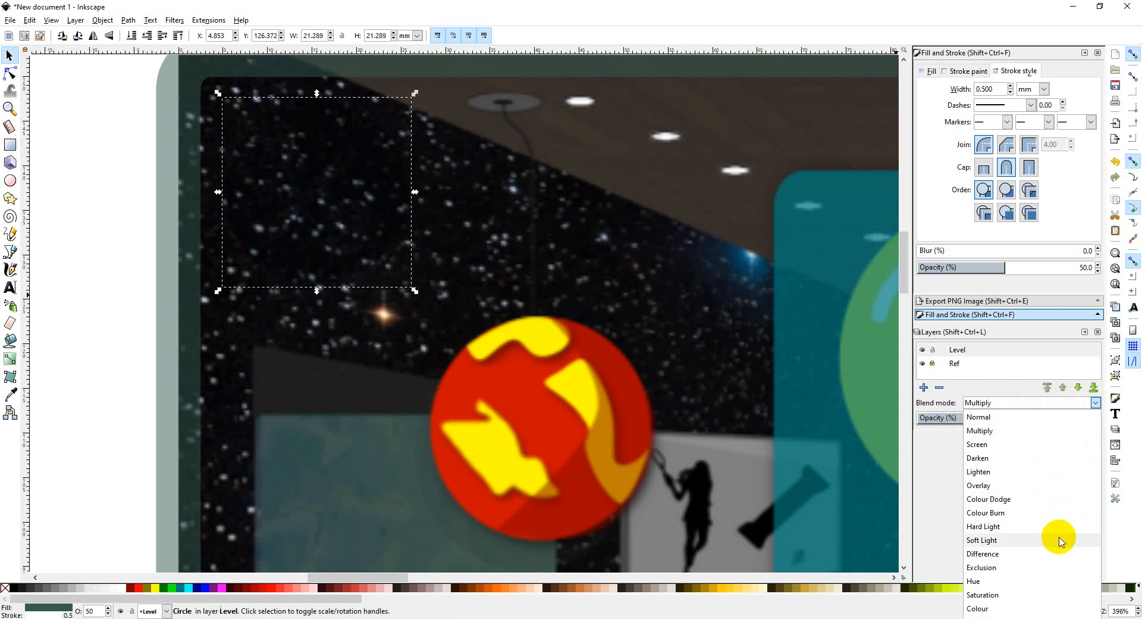
click(1077, 487)
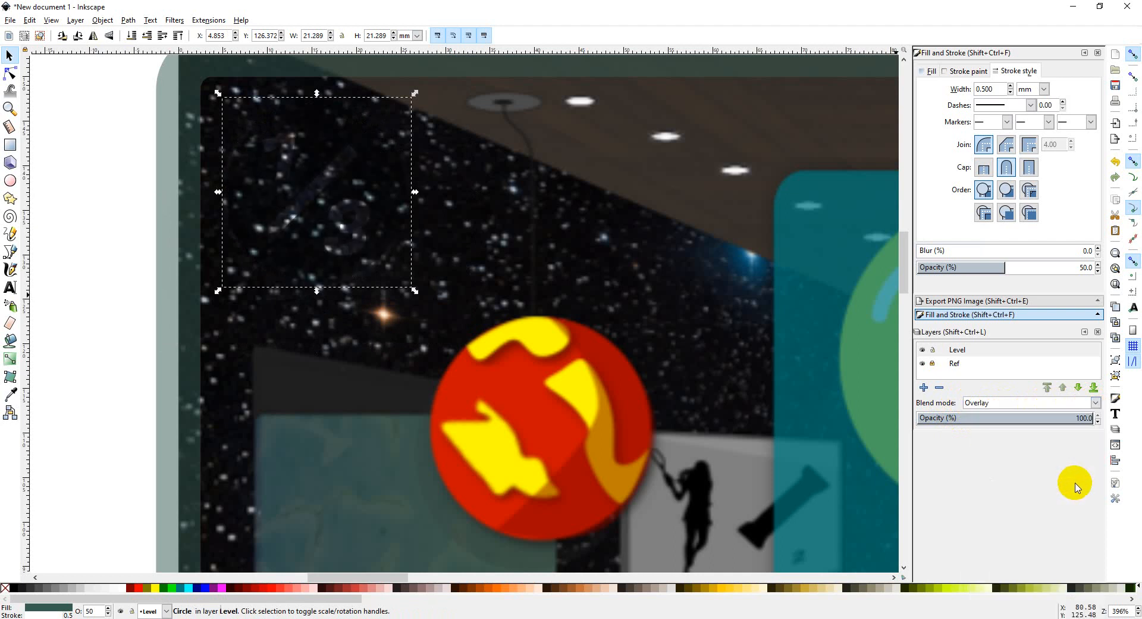
click(1095, 404)
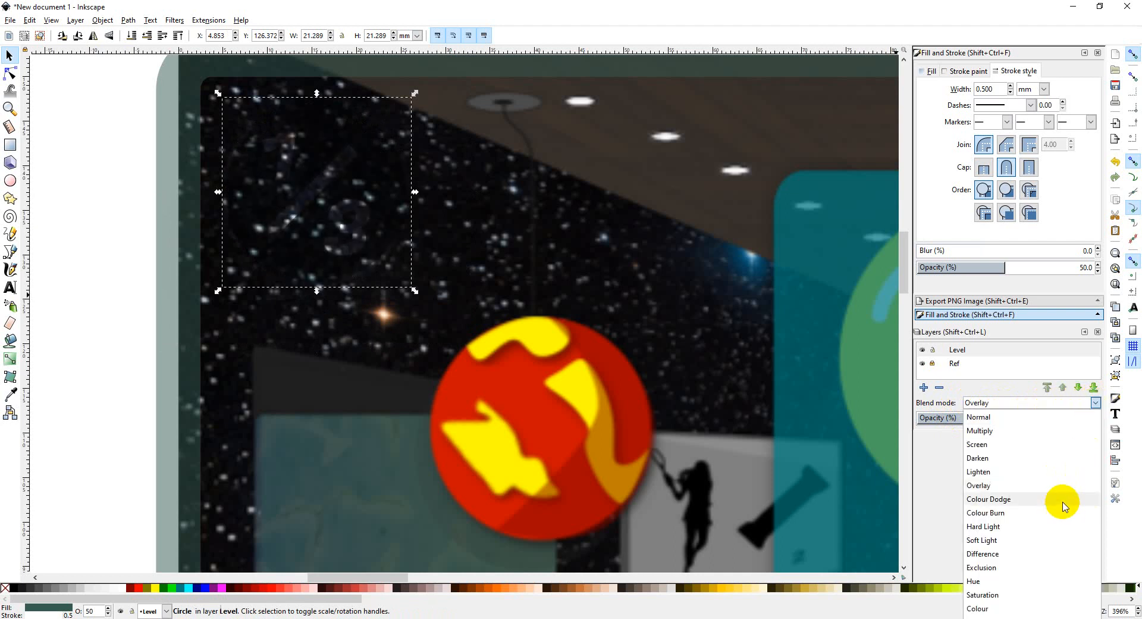
click(1045, 527)
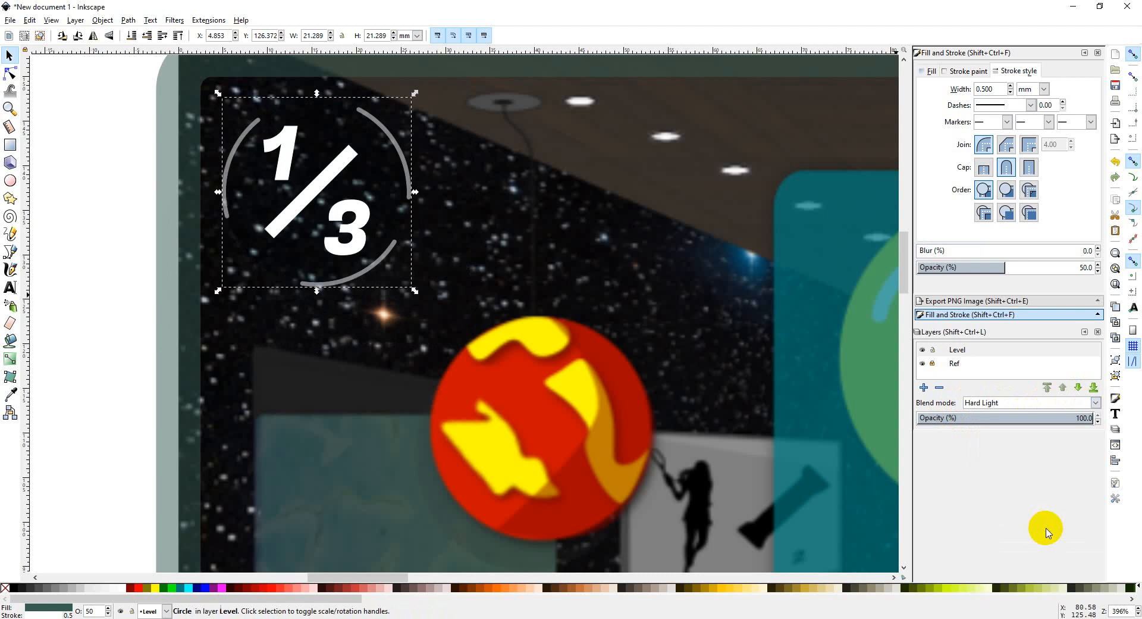
Undo the Hard Light blend mode on the Level layer and check the level indicator against the whole scene.
key(ctrl+z)
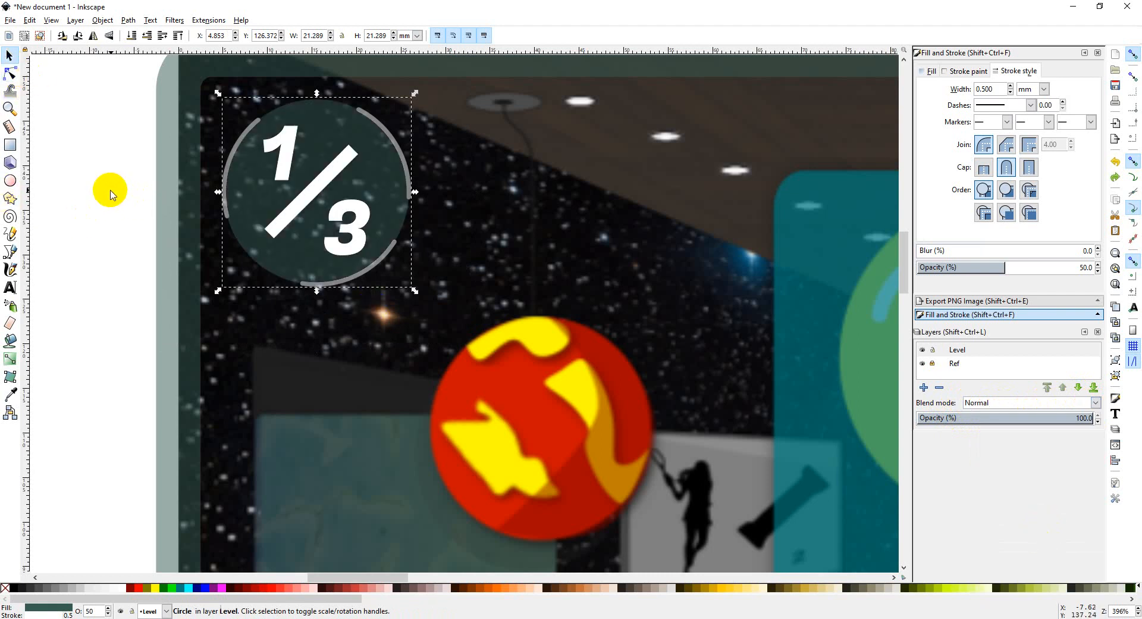
click(383, 273)
ctrl+scroll(380, 274, down, 3)
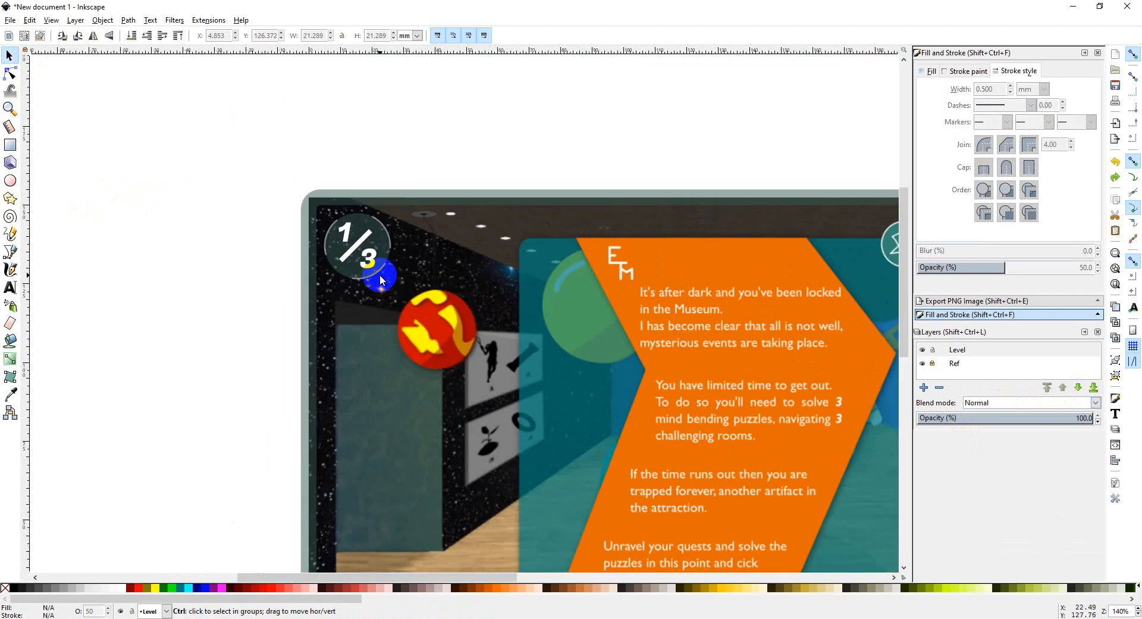
ctrl+scroll(380, 276, down, 2)
ctrl+scroll(365, 264, up, 2)
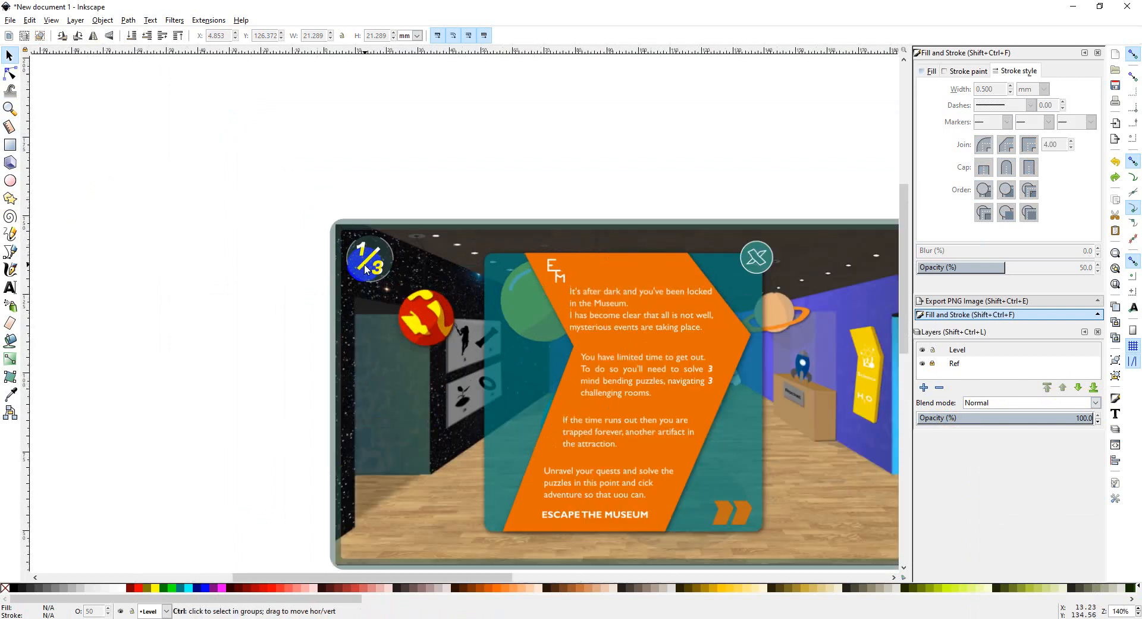
ctrl+scroll(365, 268, down, 2)
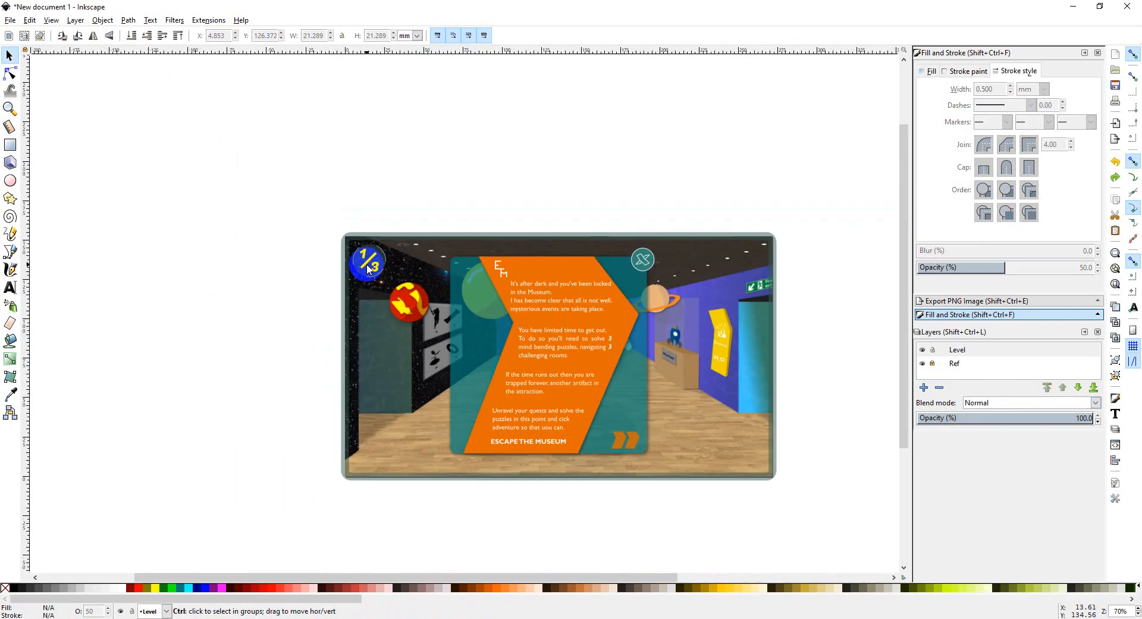
ctrl+scroll(369, 268, up, 5)
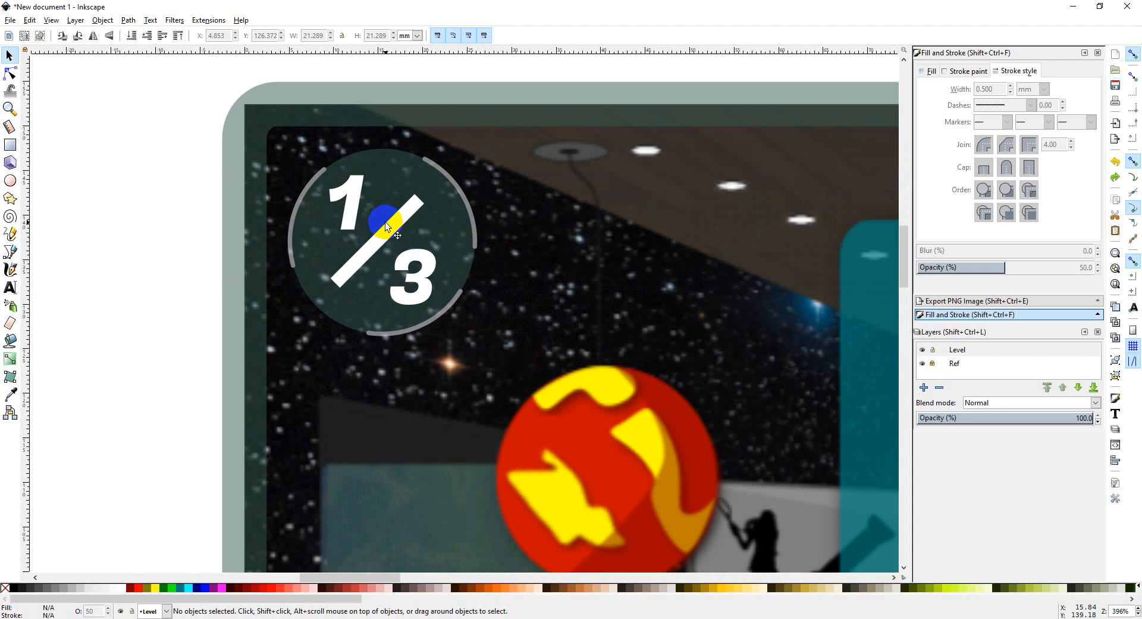
Move the level indicator's circle, slash and both numerals together inward from the scene's corner, to about X 9.5, Y 124.4 mm.
click(385, 226)
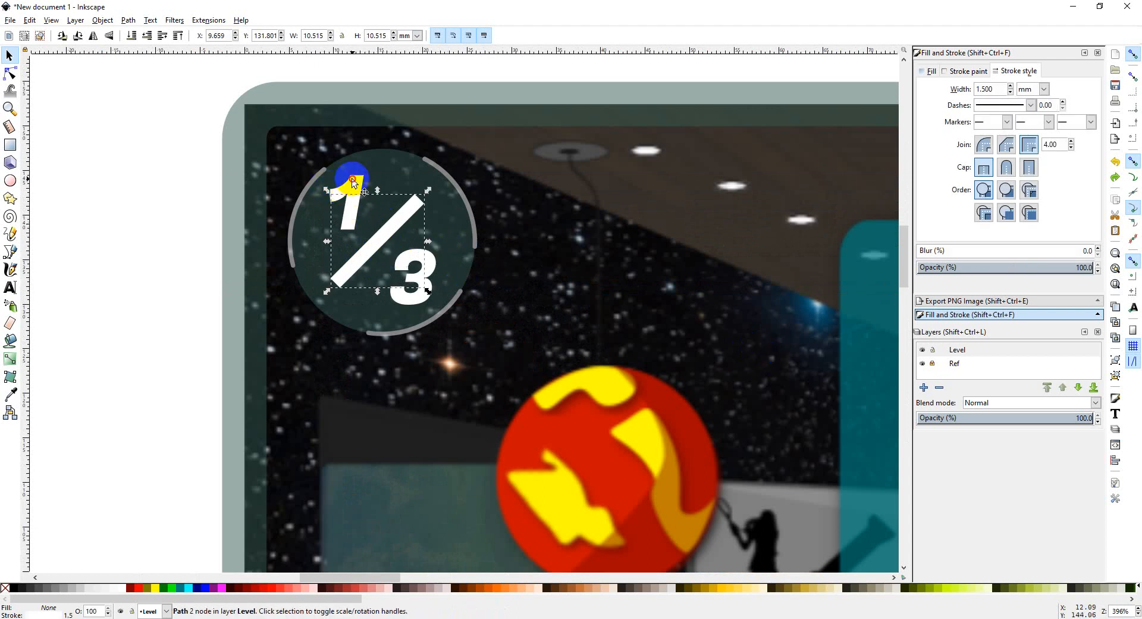
shift+click(353, 180)
shift+click(410, 299)
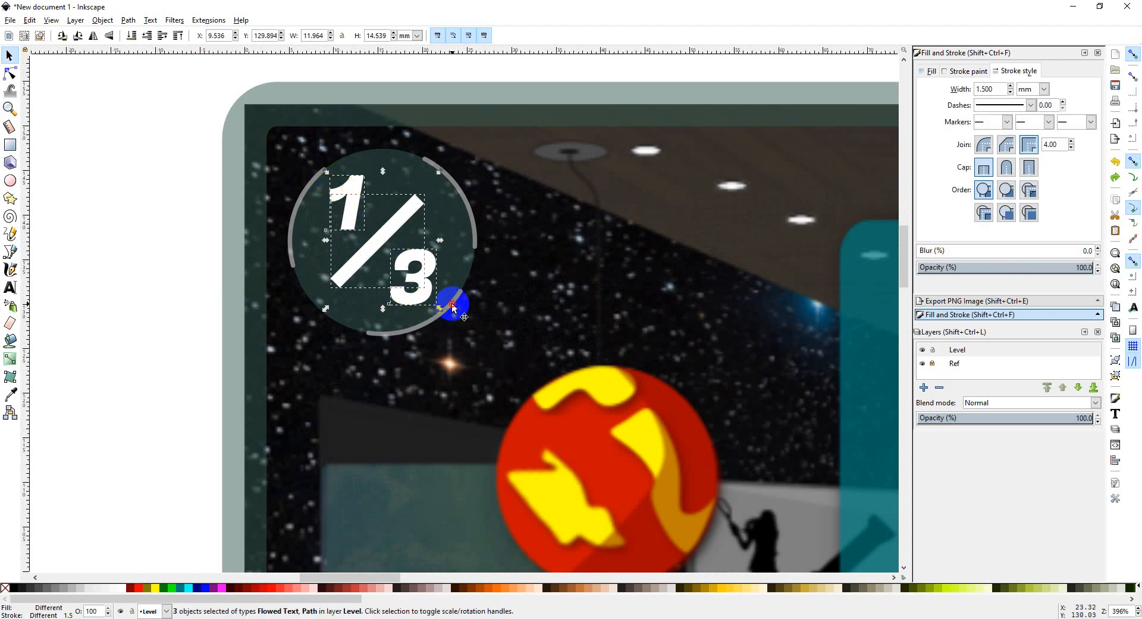
shift+click(452, 306)
drag(455, 287, 497, 300)
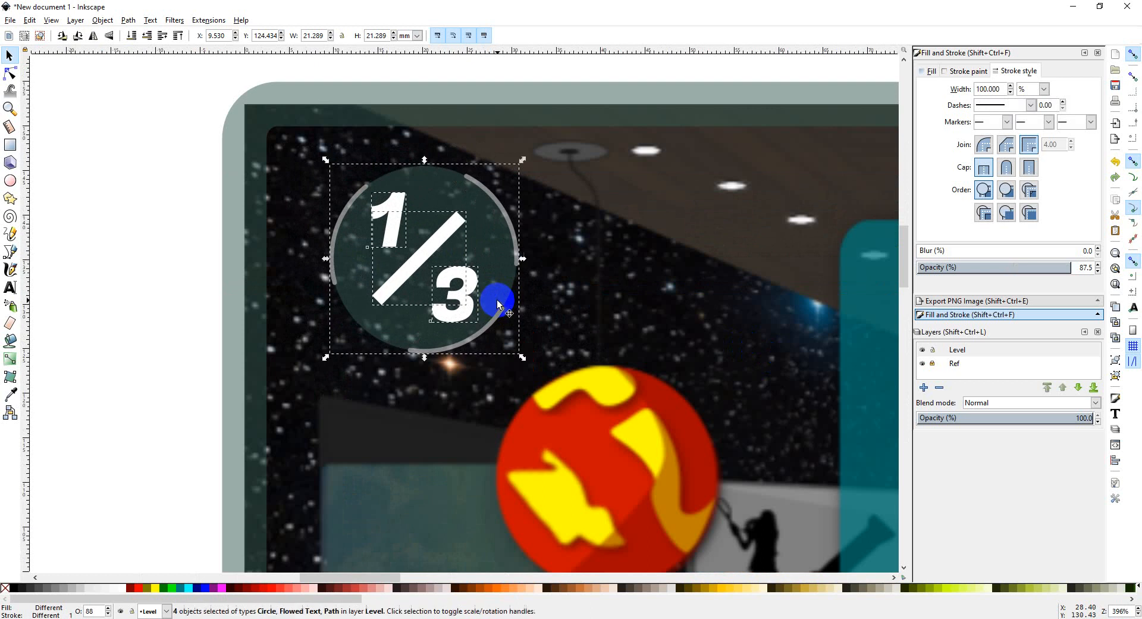
scroll(497, 299, down, 5)
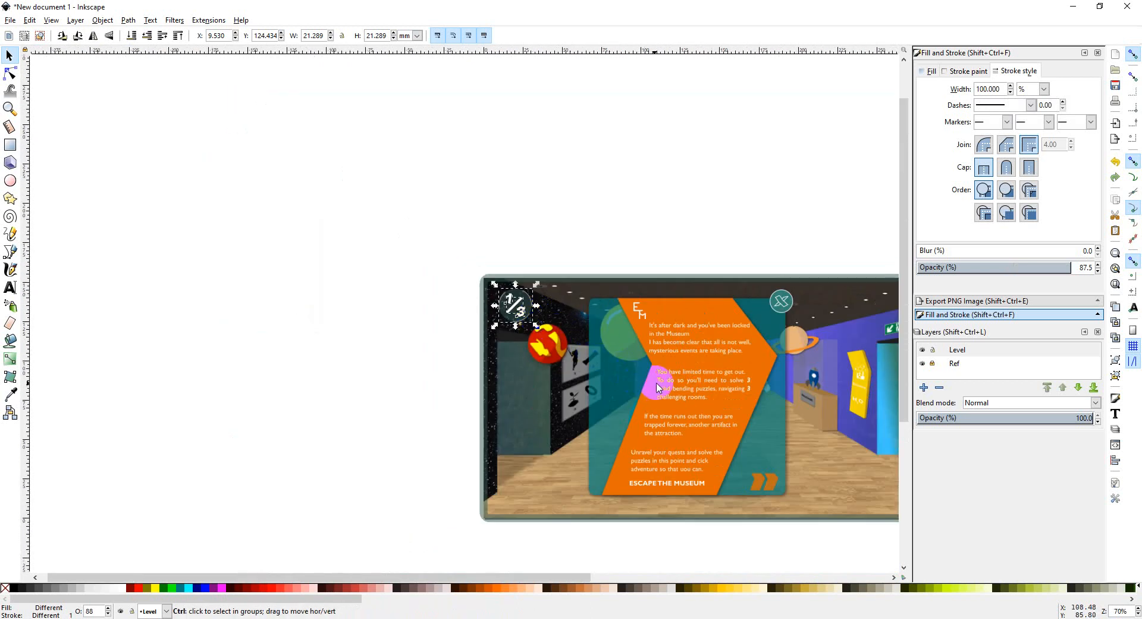
drag(657, 388, 469, 275)
scroll(469, 280, up, 1)
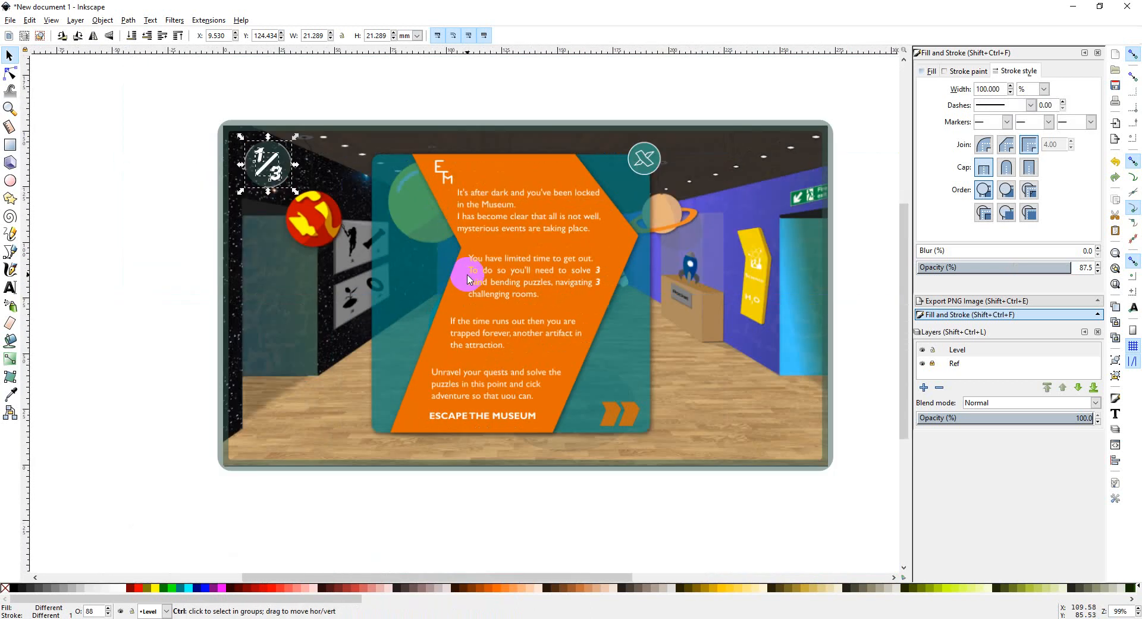
drag(559, 299, 526, 308)
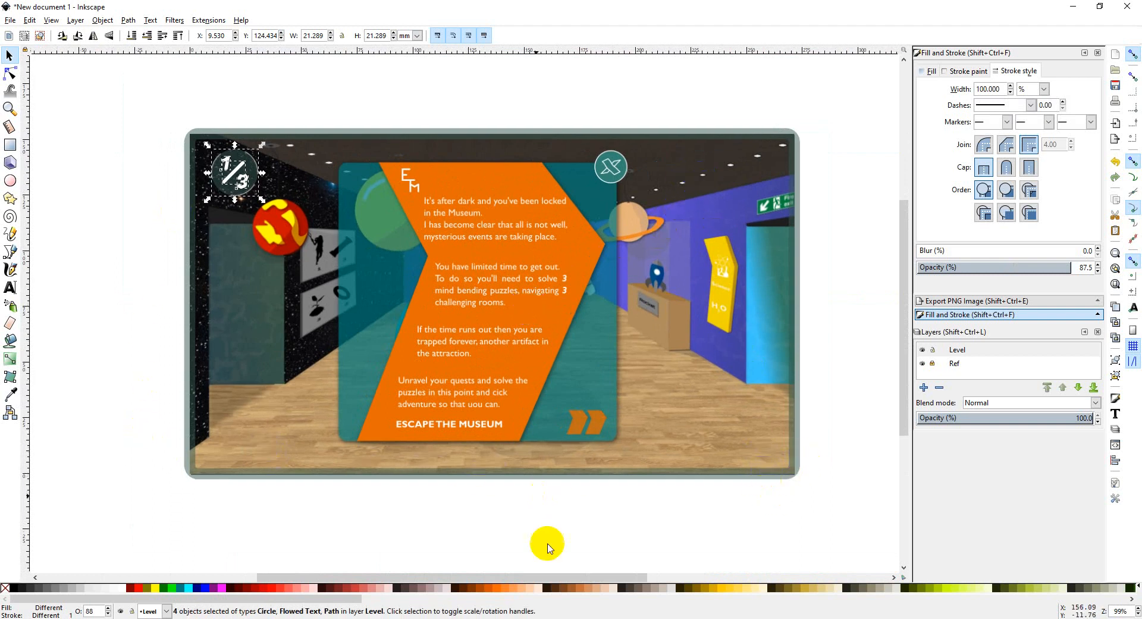
click(550, 553)
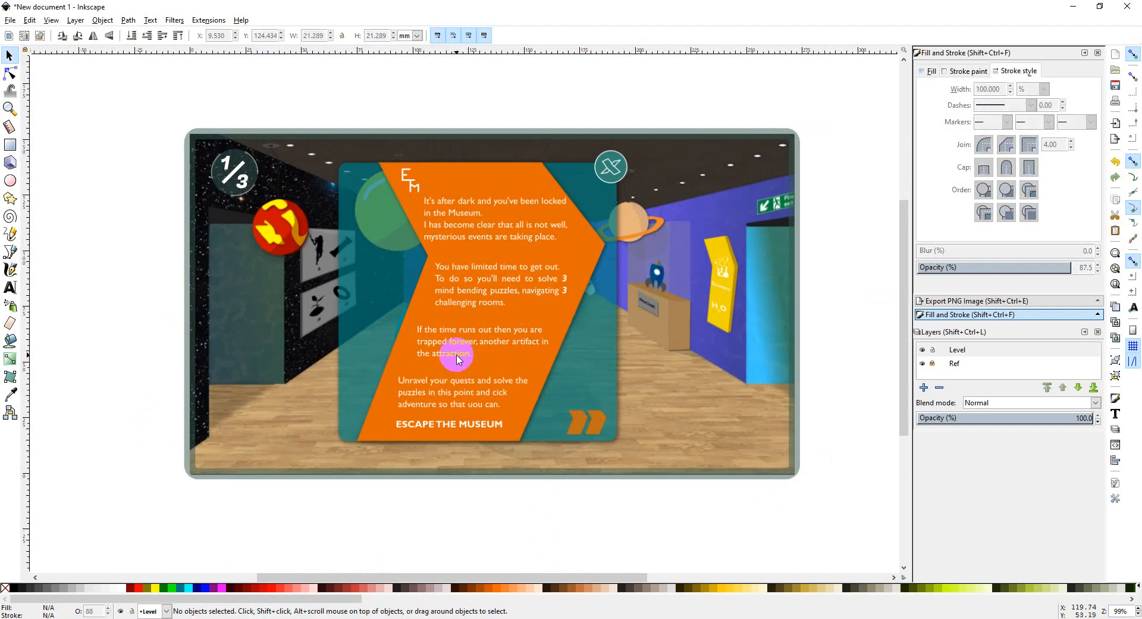
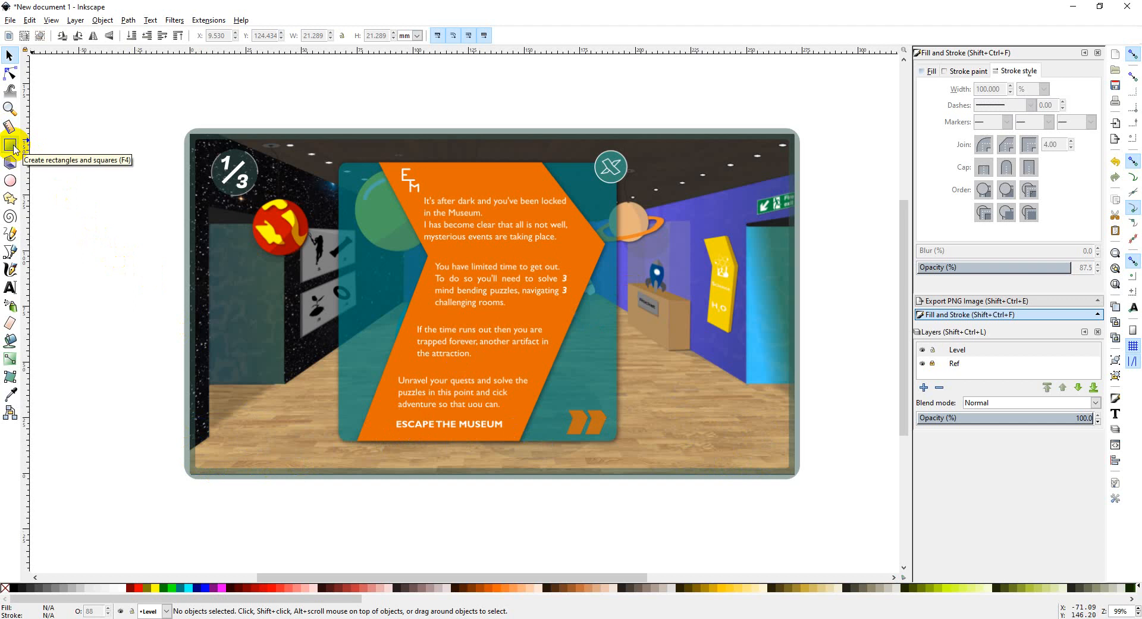
Draw a rounded rectangle about 42 by 15 mm in the scene's lower-right corner, just inside the frame.
click(7, 146)
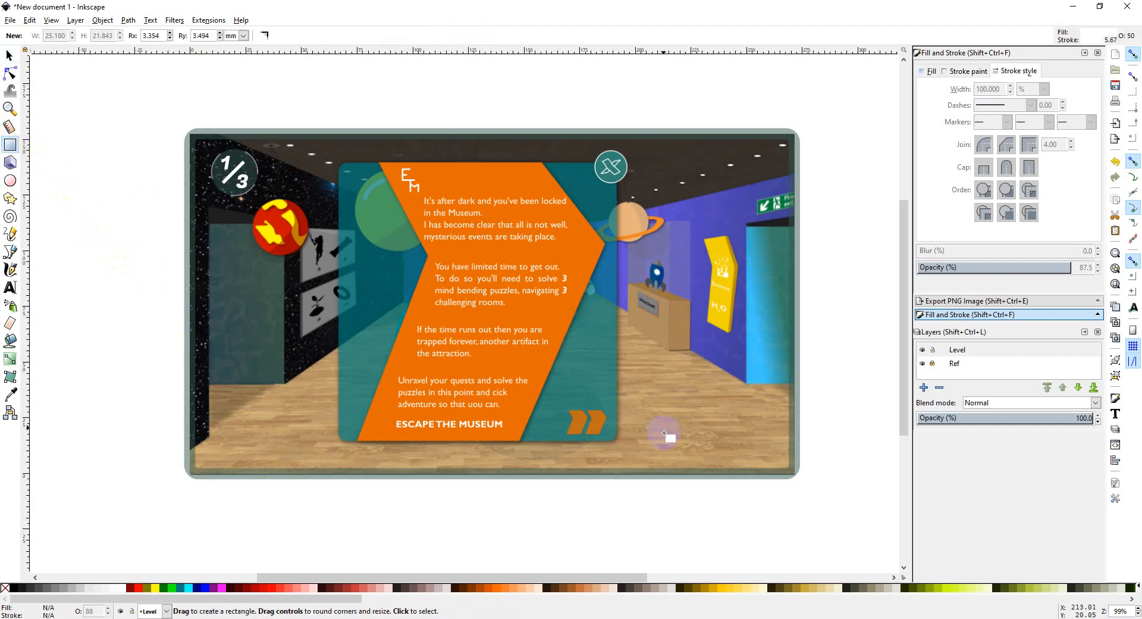
drag(669, 421, 747, 450)
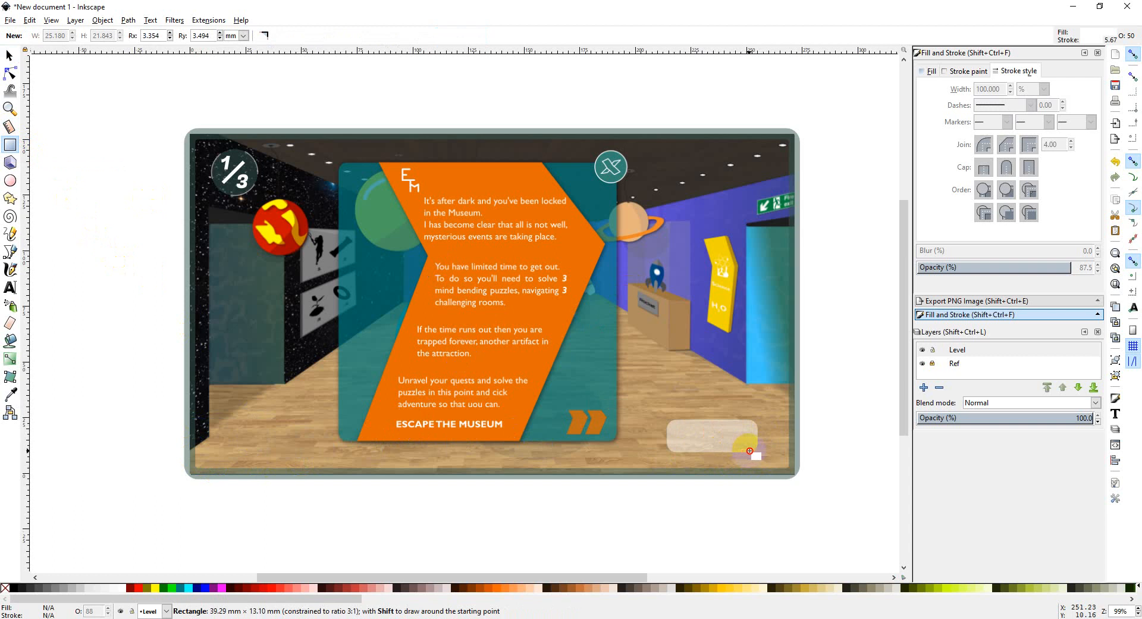
mouse_move(762, 451)
mouse_down()
mouse_move(747, 440)
mouse_move(759, 446)
mouse_up()
click(10, 56)
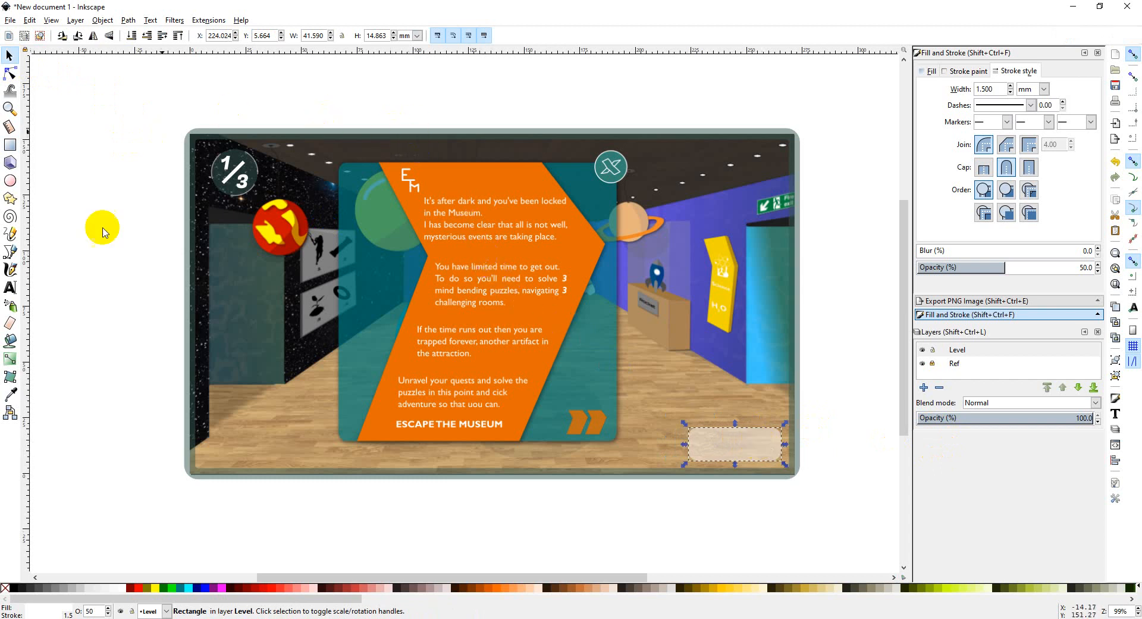
Fill the new rounded rectangle with the dark teal colour sampled from the level indicator's circle.
click(10, 394)
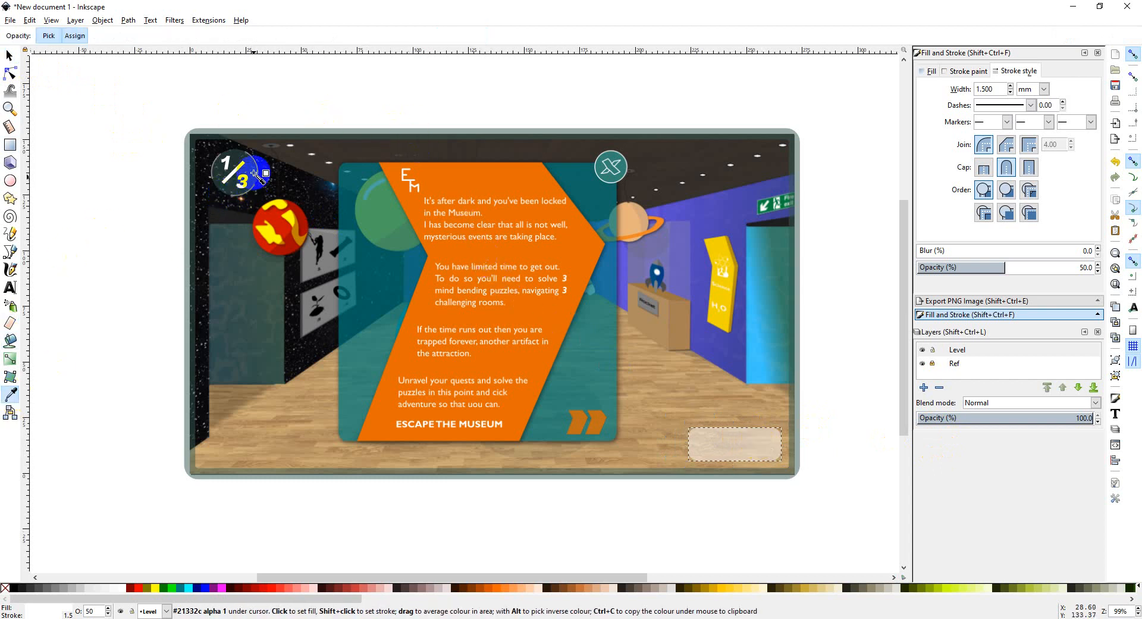
click(257, 172)
click(9, 55)
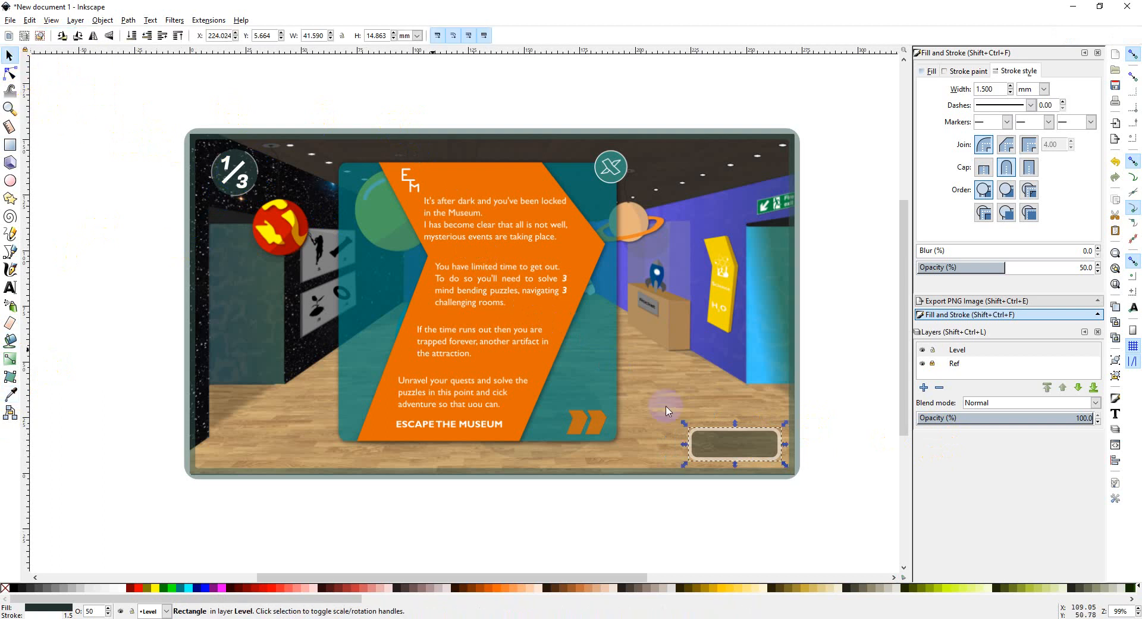
click(821, 547)
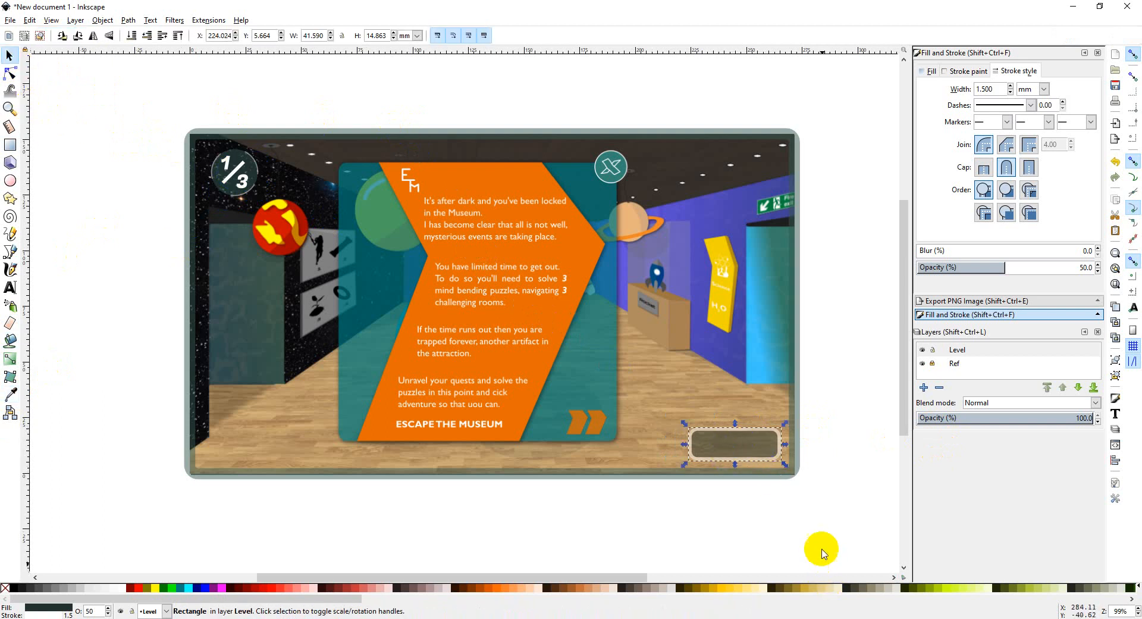
Try a dotted and a long-dash stroke pattern on the rounded rectangle's outline.
click(775, 461)
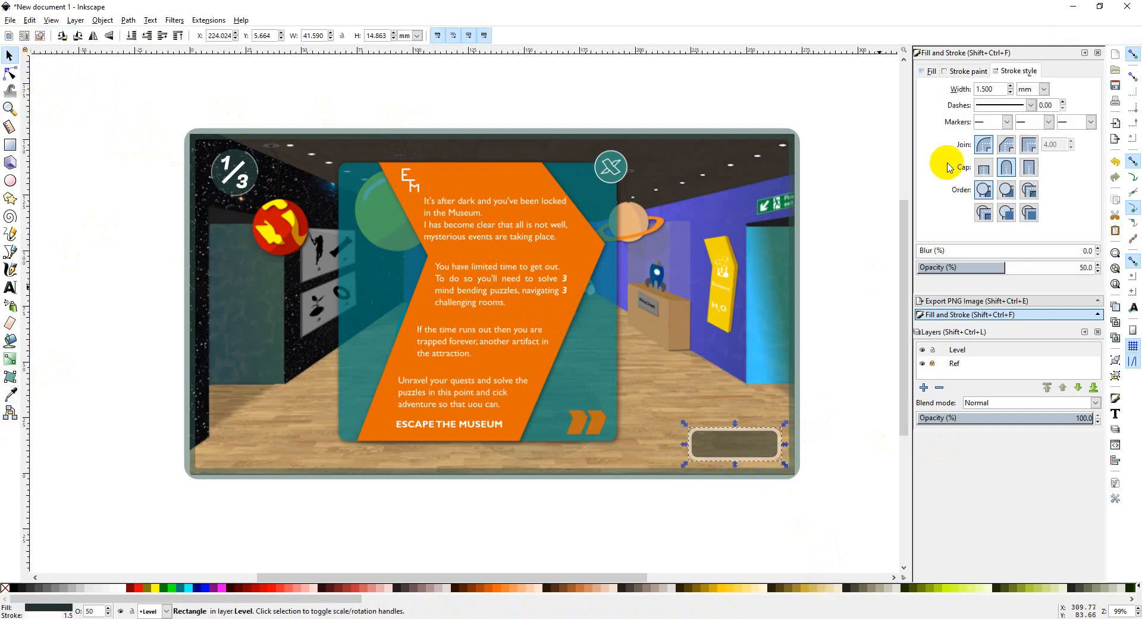
click(1031, 106)
click(1023, 137)
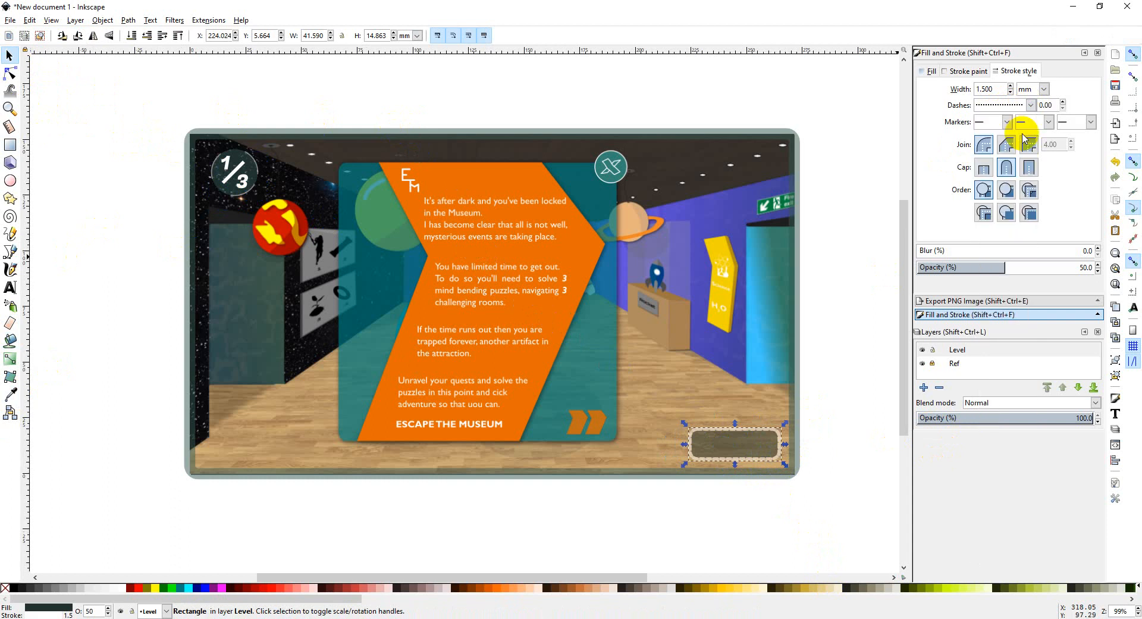
click(1031, 106)
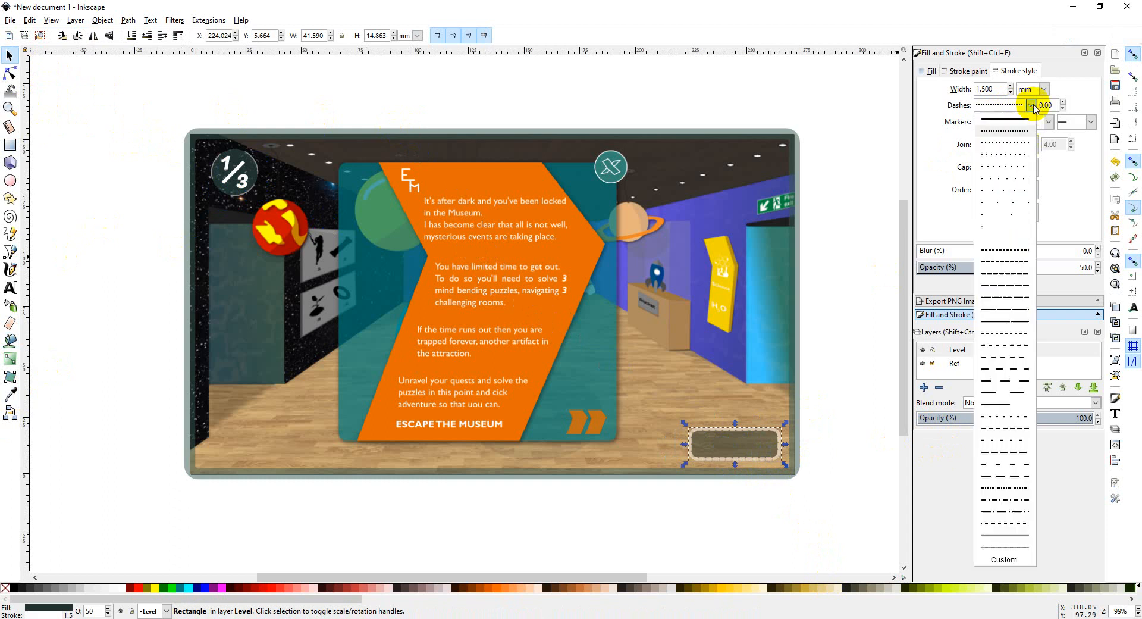
click(1005, 486)
click(859, 484)
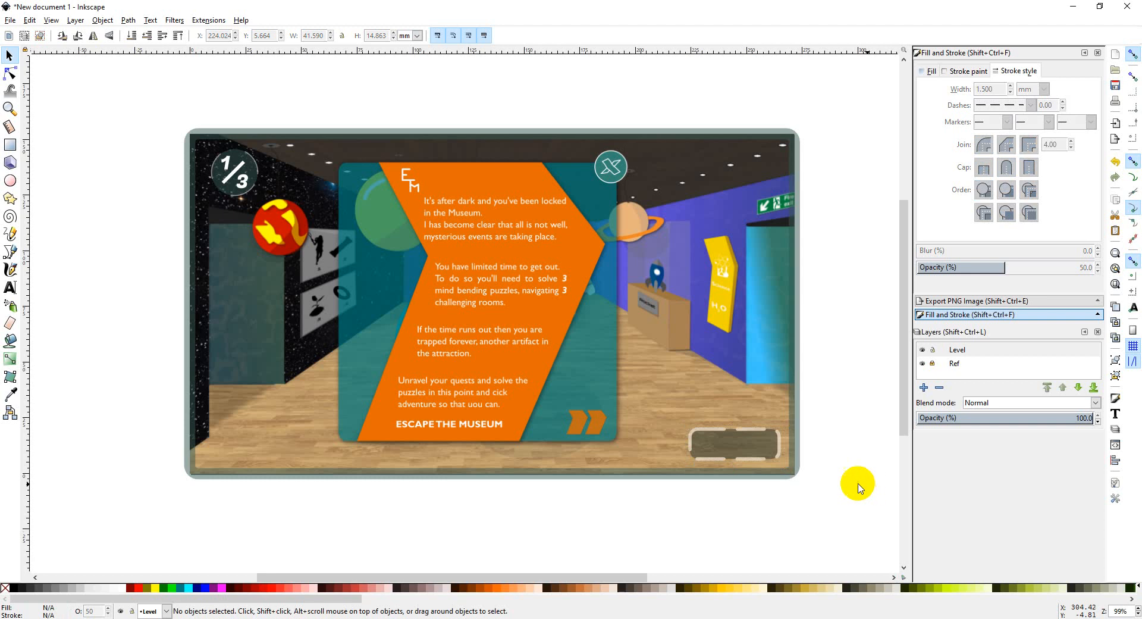
Set the rounded rectangle's stroke width to 0.25 mm.
click(769, 456)
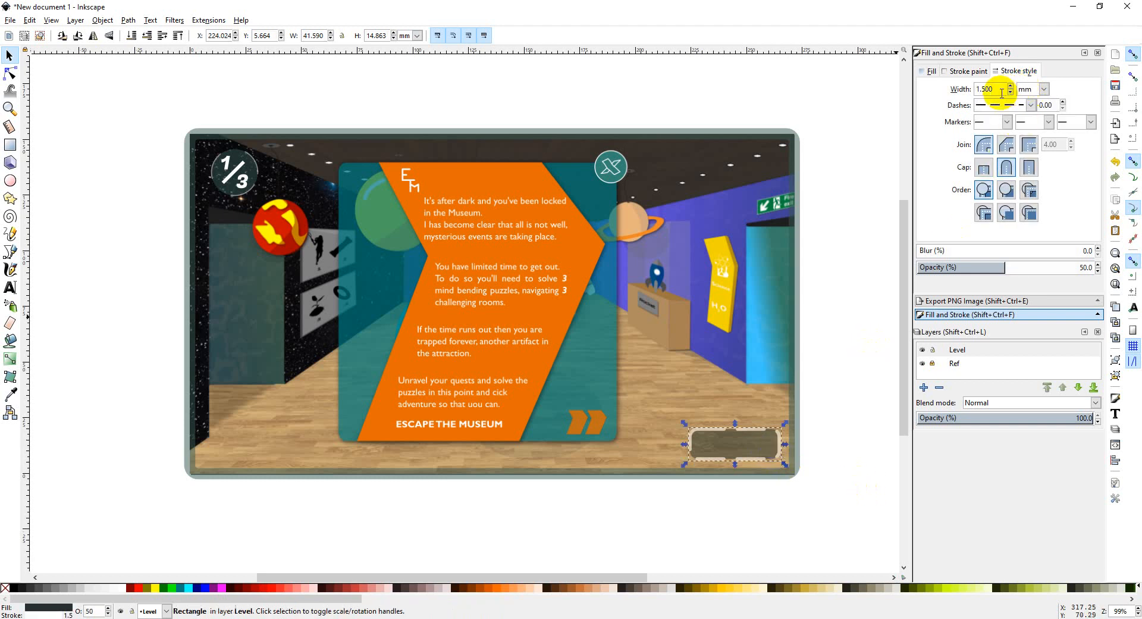
drag(1002, 89, 928, 93)
text(.25)
key(Return)
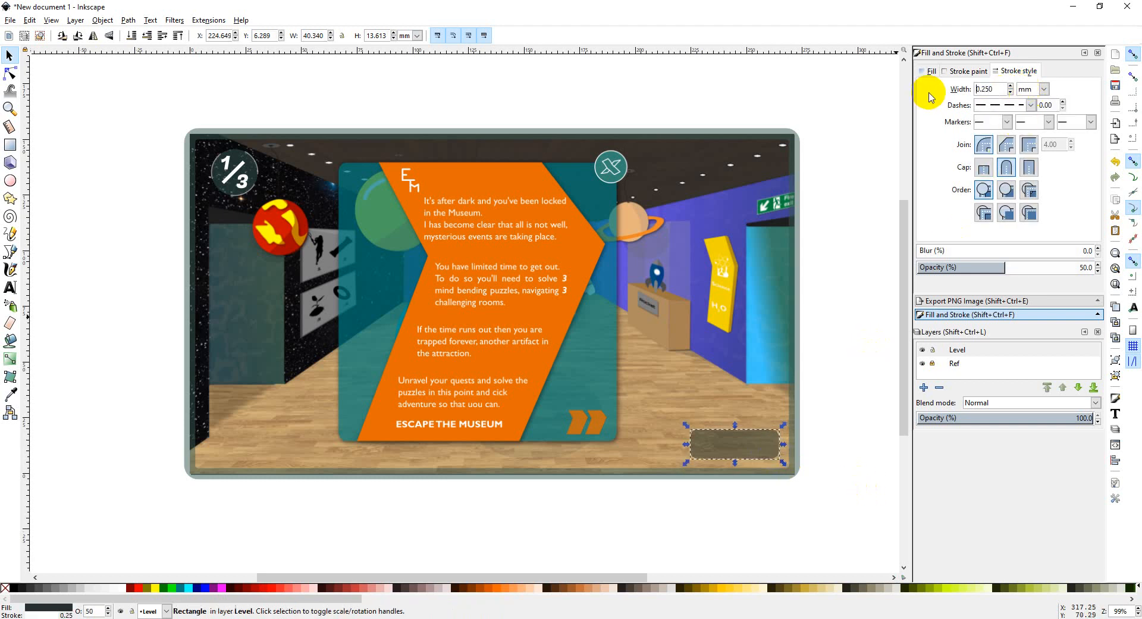
click(841, 395)
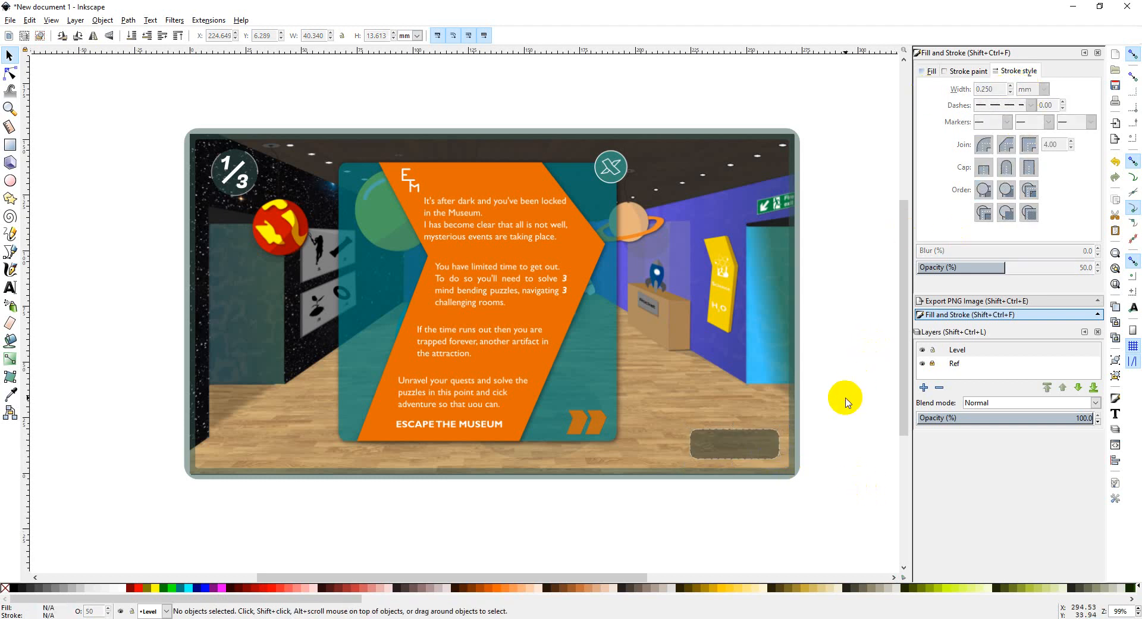
Change the rounded rectangle's outline to a solid line.
click(757, 443)
click(1031, 105)
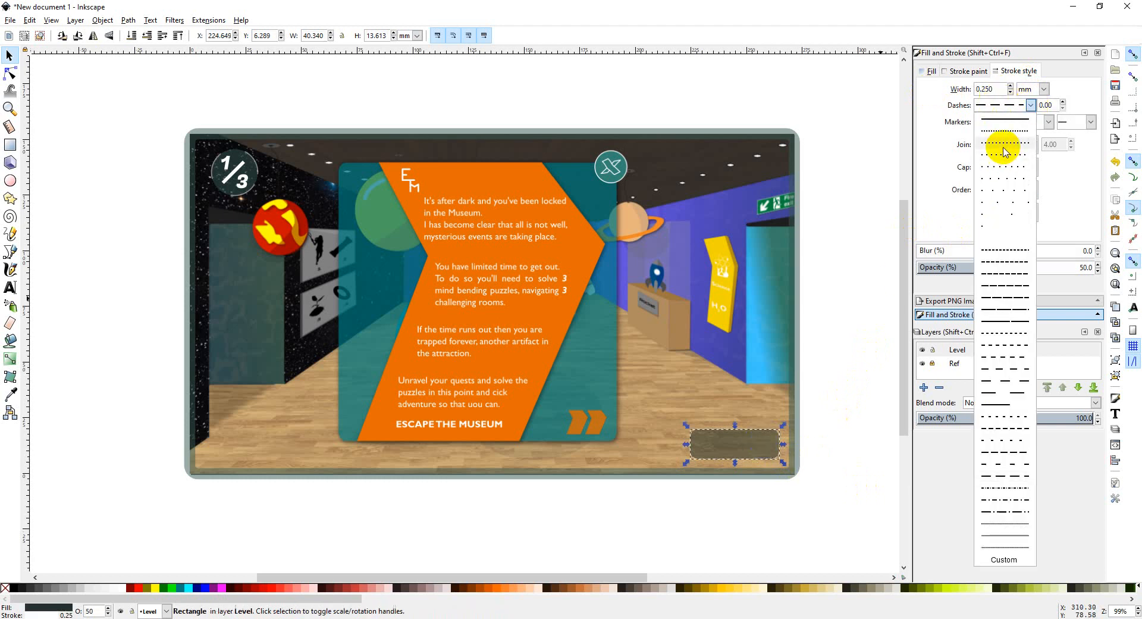
click(1009, 119)
click(875, 302)
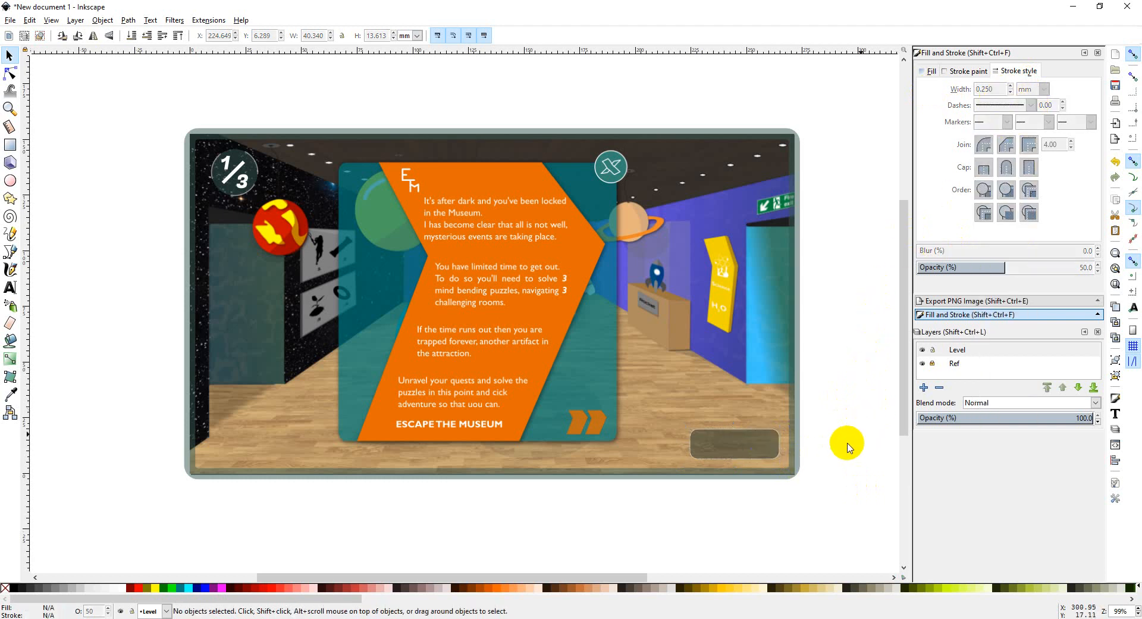
Nudge the rounded rectangle further into the scene's lower-right corner, to about X 223.6, Y 5.2 mm.
click(744, 443)
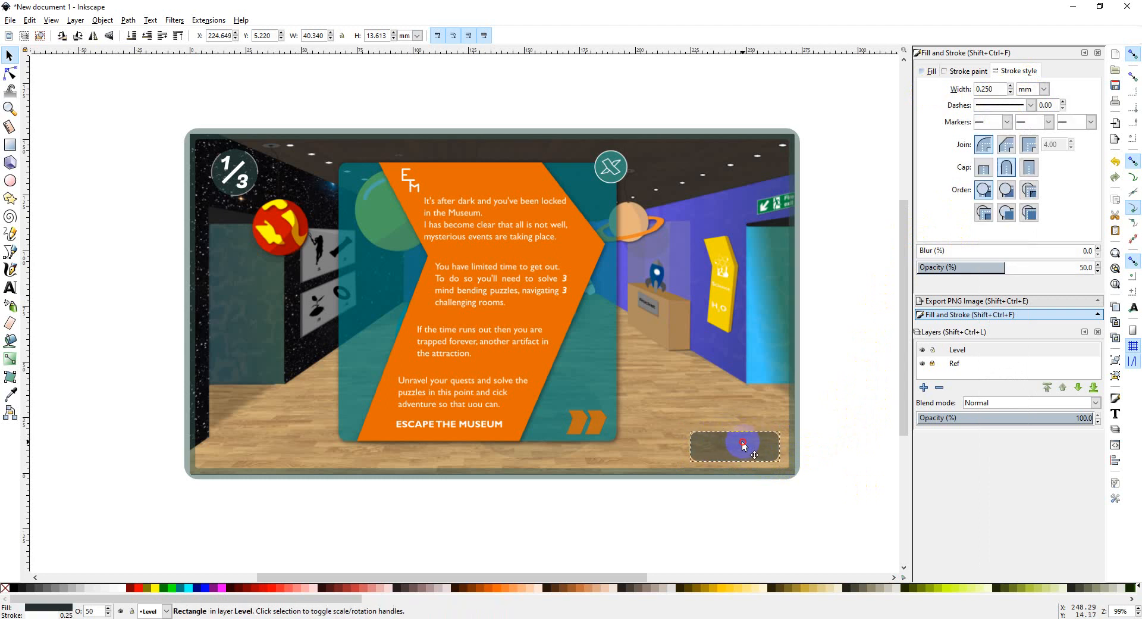
drag(743, 443, 741, 446)
click(702, 521)
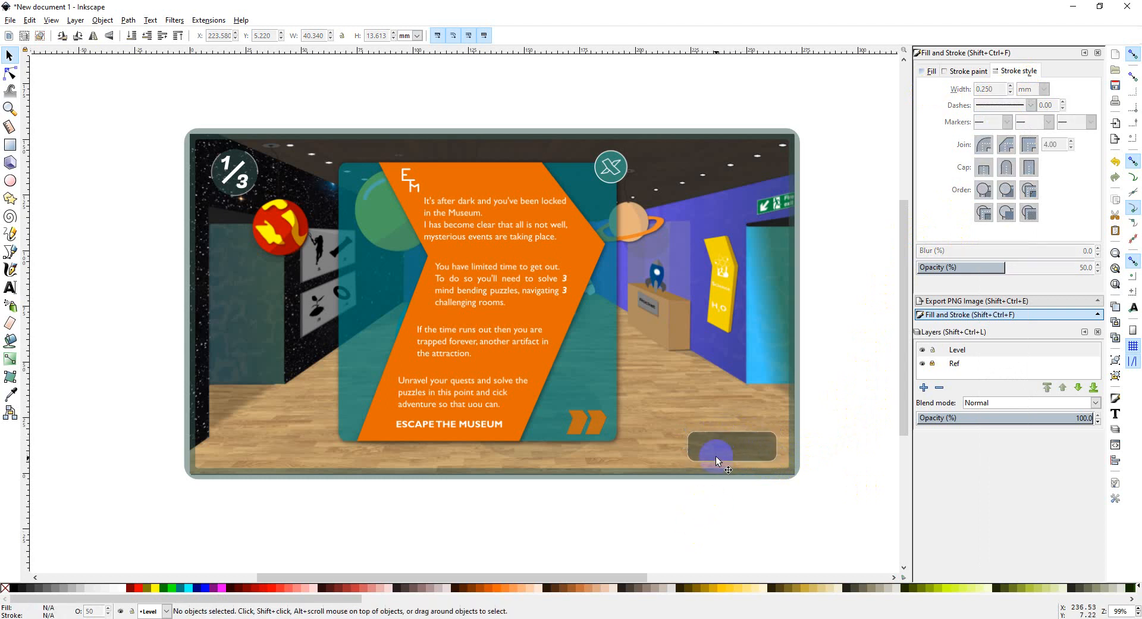
Add a flowed text frame just above the rounded rectangle with the text 10:00, and select all of its characters.
click(10, 288)
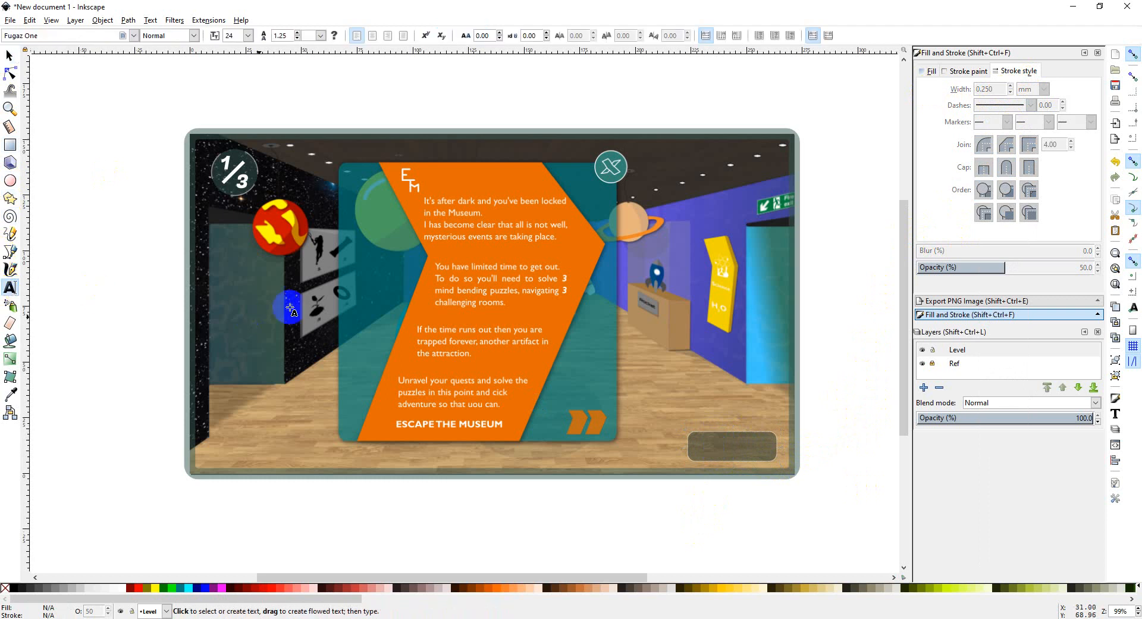
drag(688, 395, 778, 416)
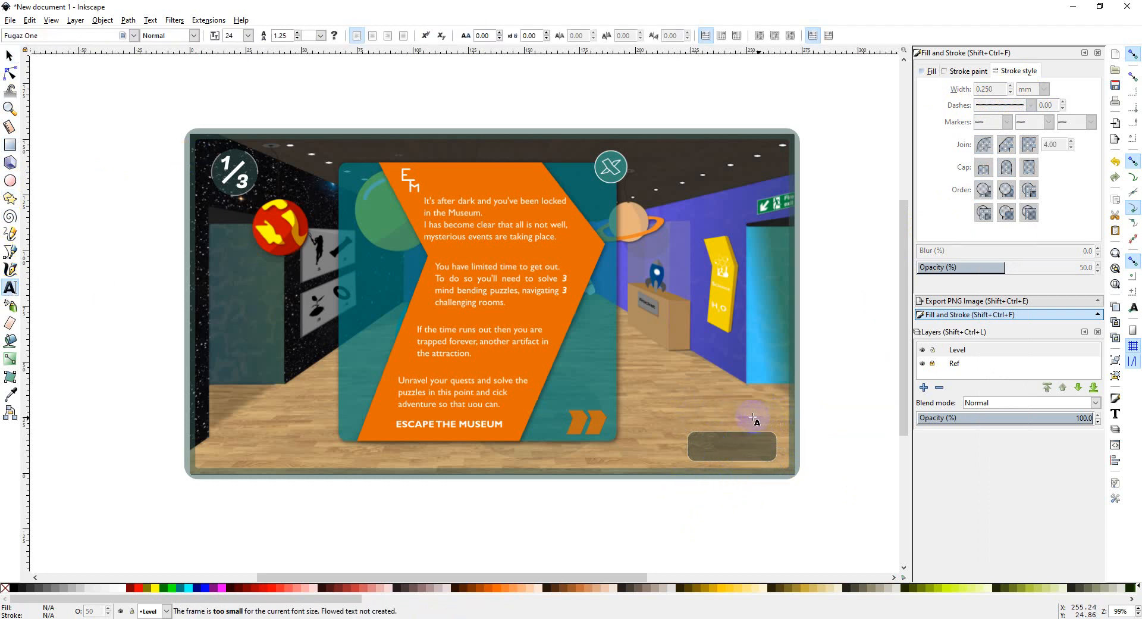
drag(685, 378, 776, 432)
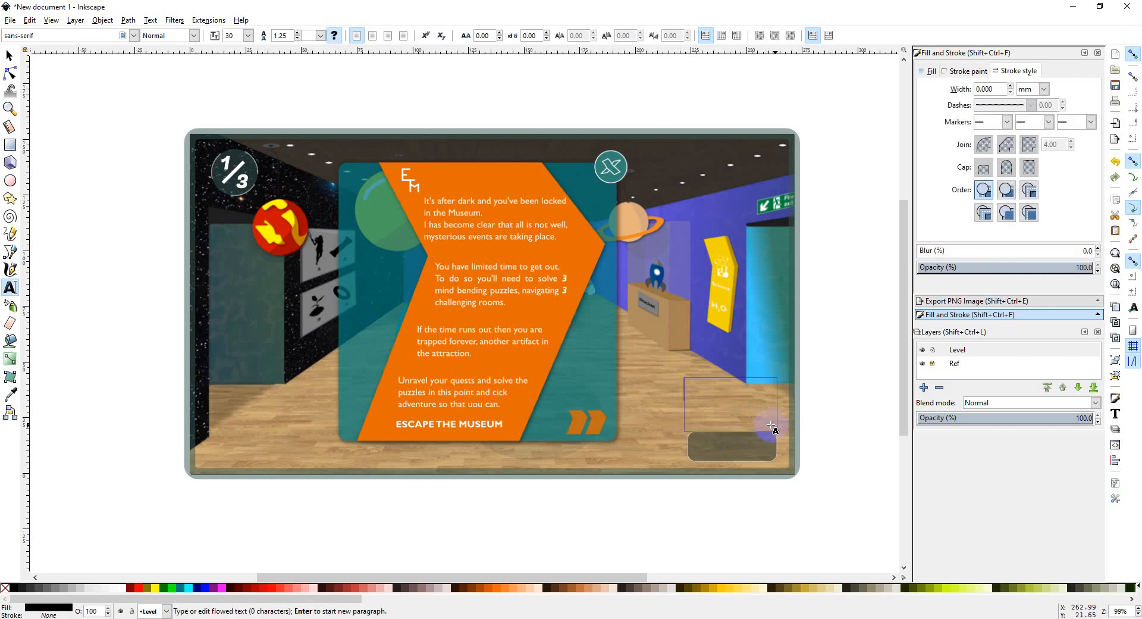
text(10:00)
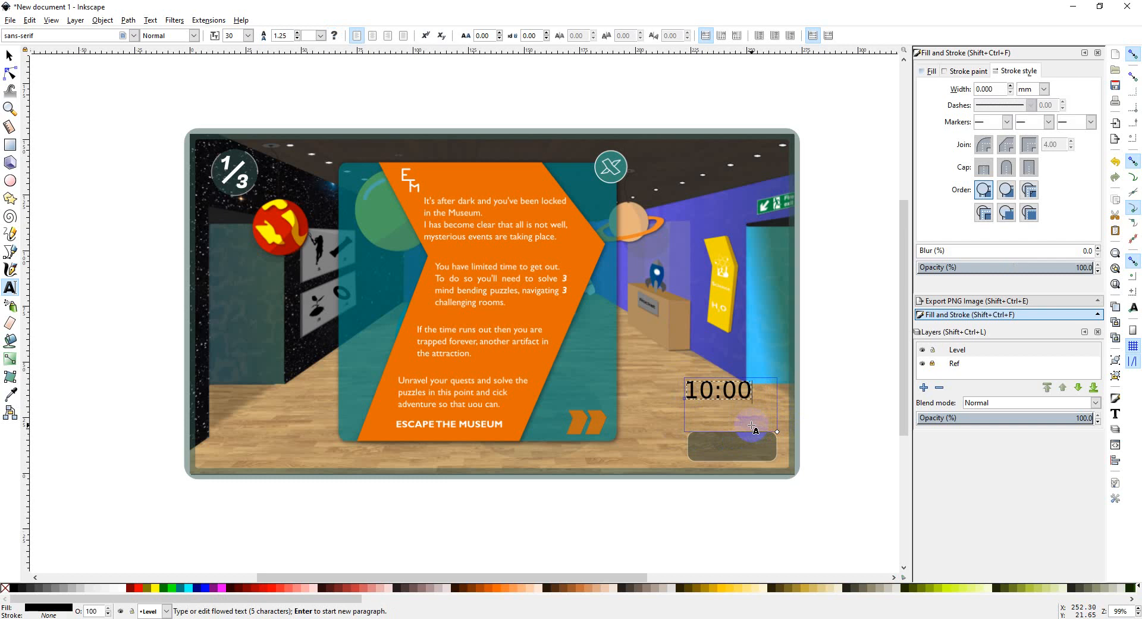
key(ctrl+a)
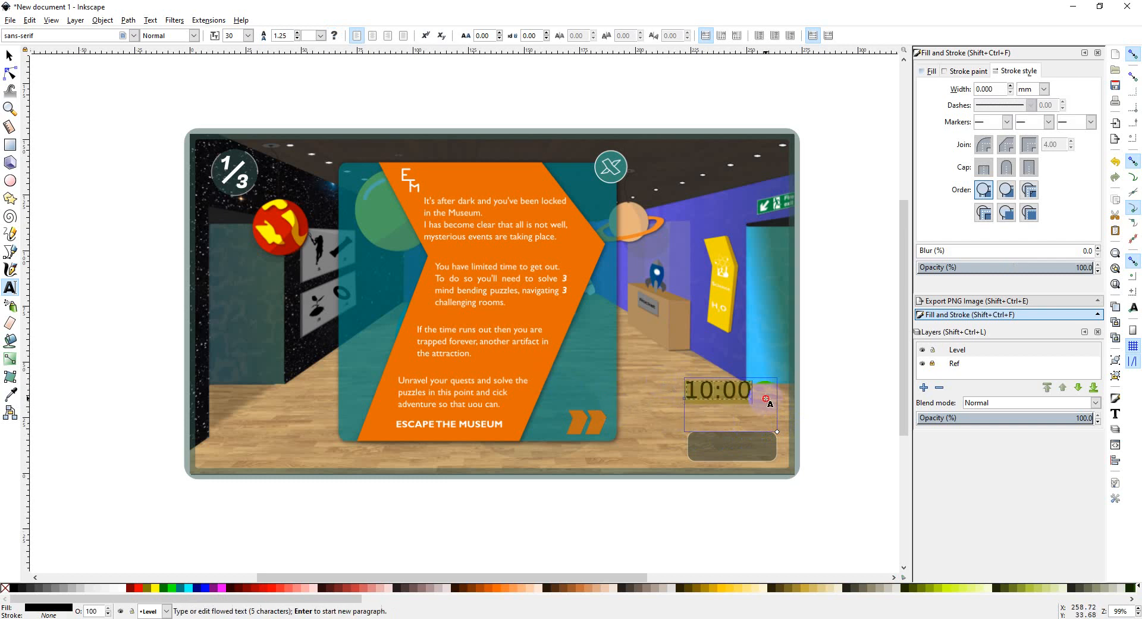
Fill the 10:00 text with white and move it onto the rounded rectangle, to about X 229.9, Y 8.7 mm.
click(122, 588)
click(9, 55)
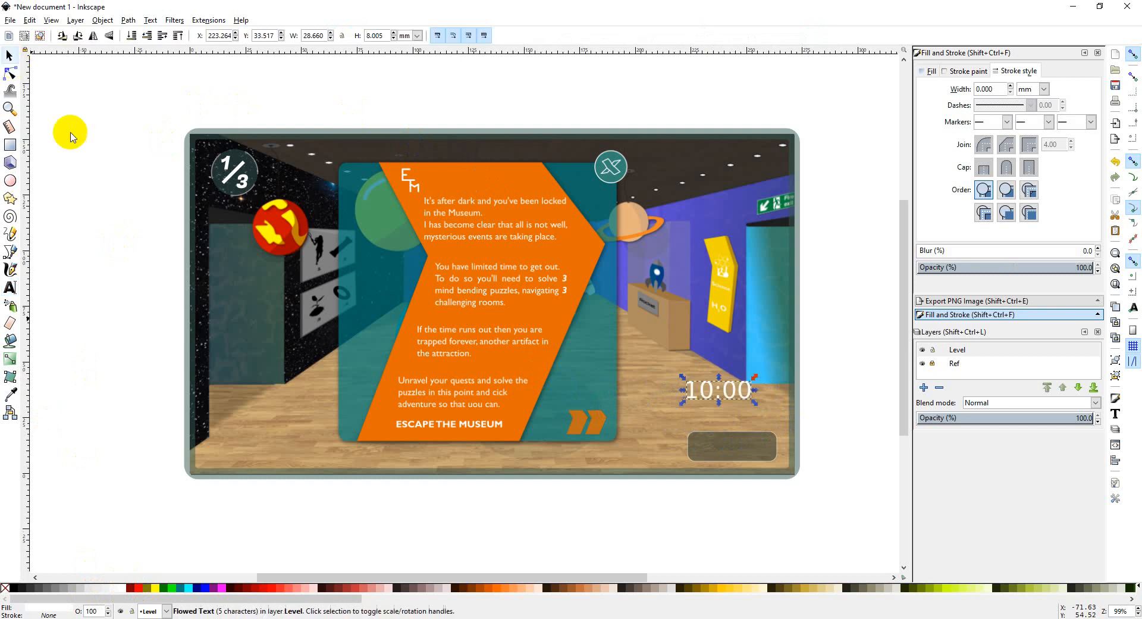
click(700, 429)
drag(734, 397, 749, 449)
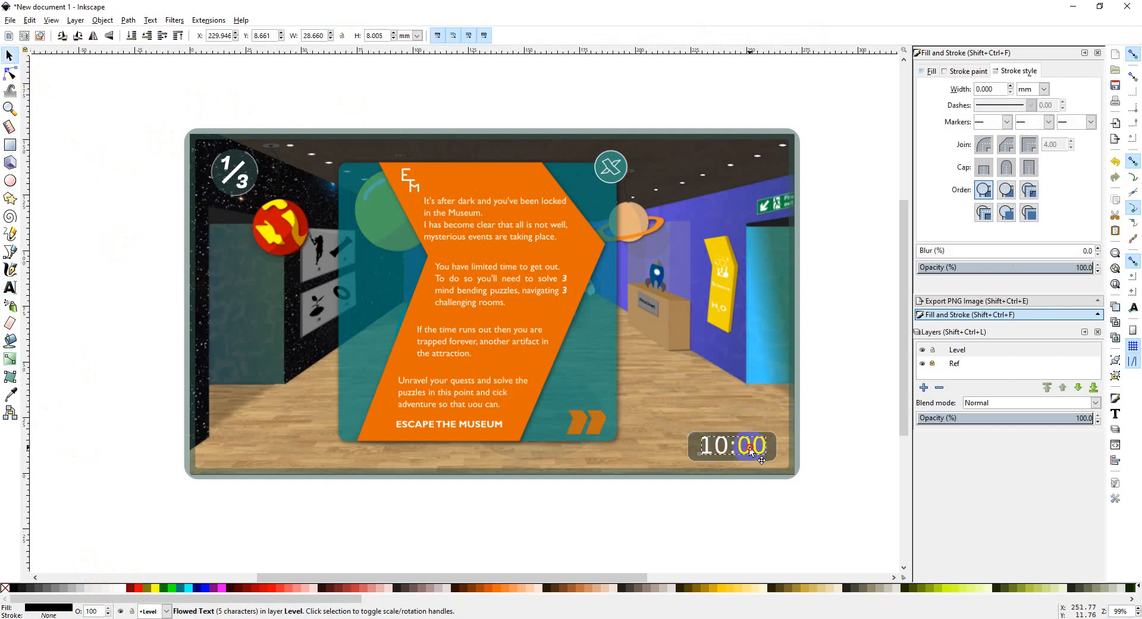
click(733, 504)
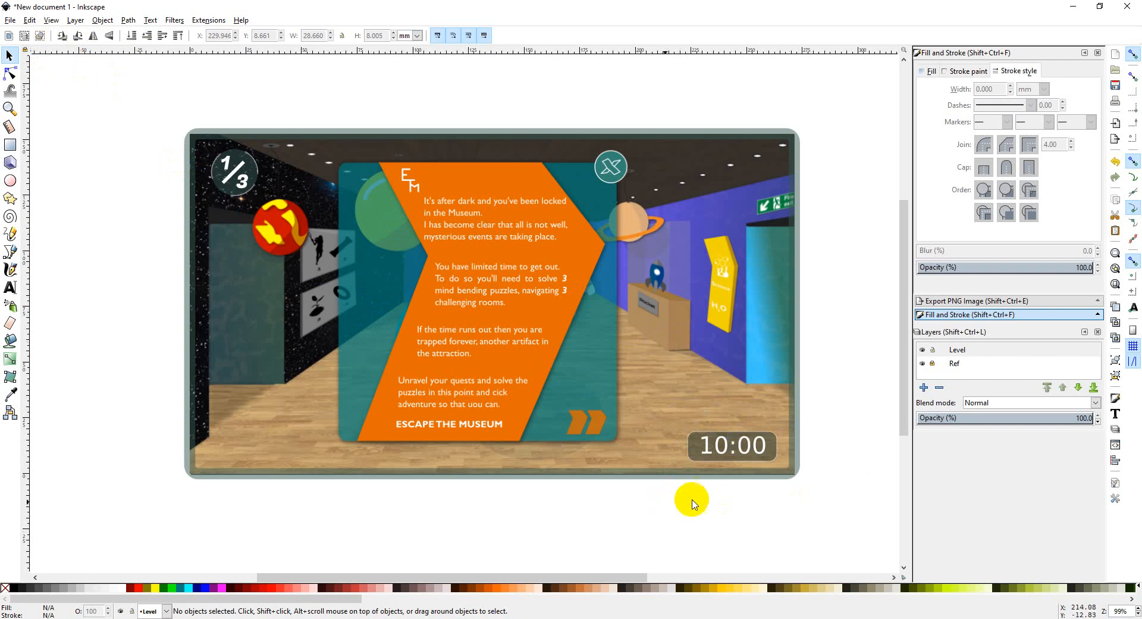
Apply an outer Drop Shadow filter with blur radius 1.0 px and 0.5 px offsets to the timer's rounded rectangle.
click(770, 459)
click(175, 21)
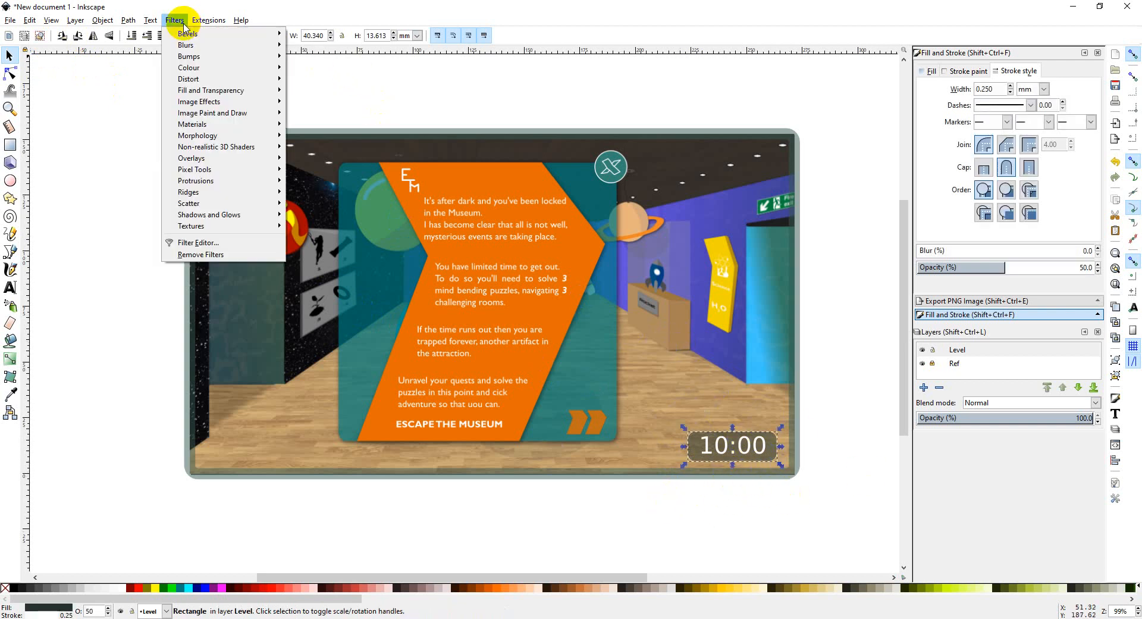
mouse_move(256, 216)
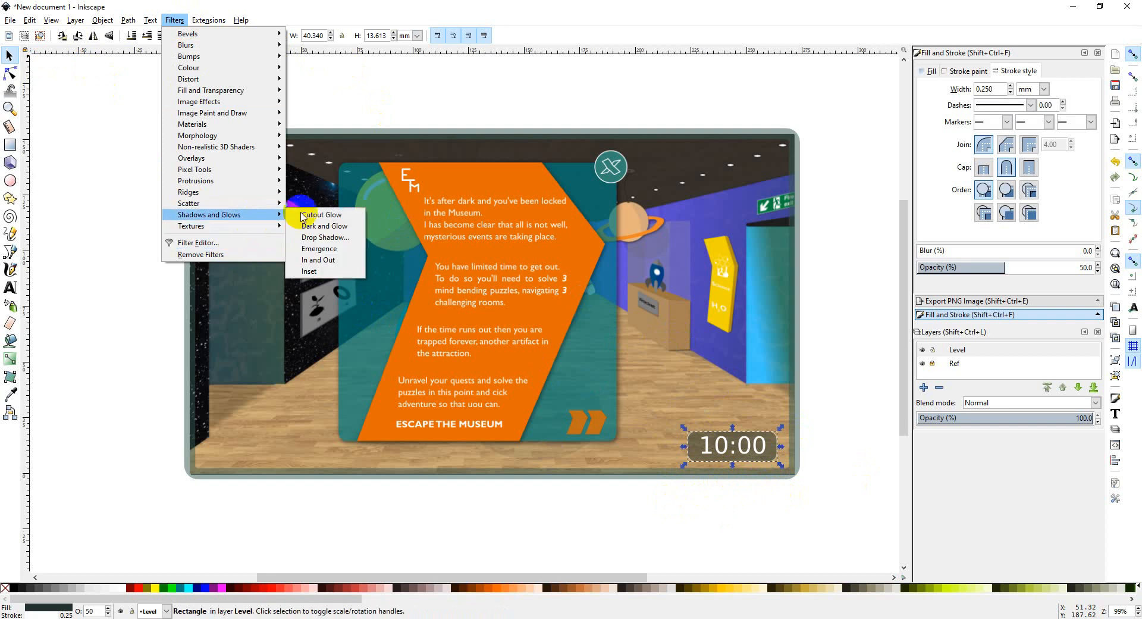
click(324, 237)
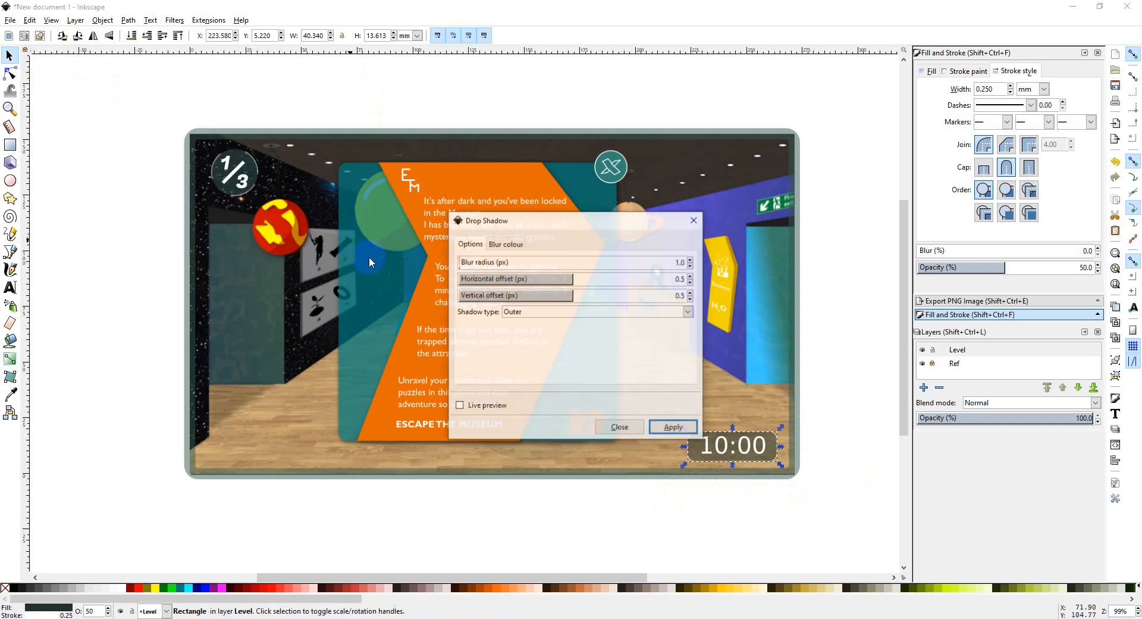
click(460, 406)
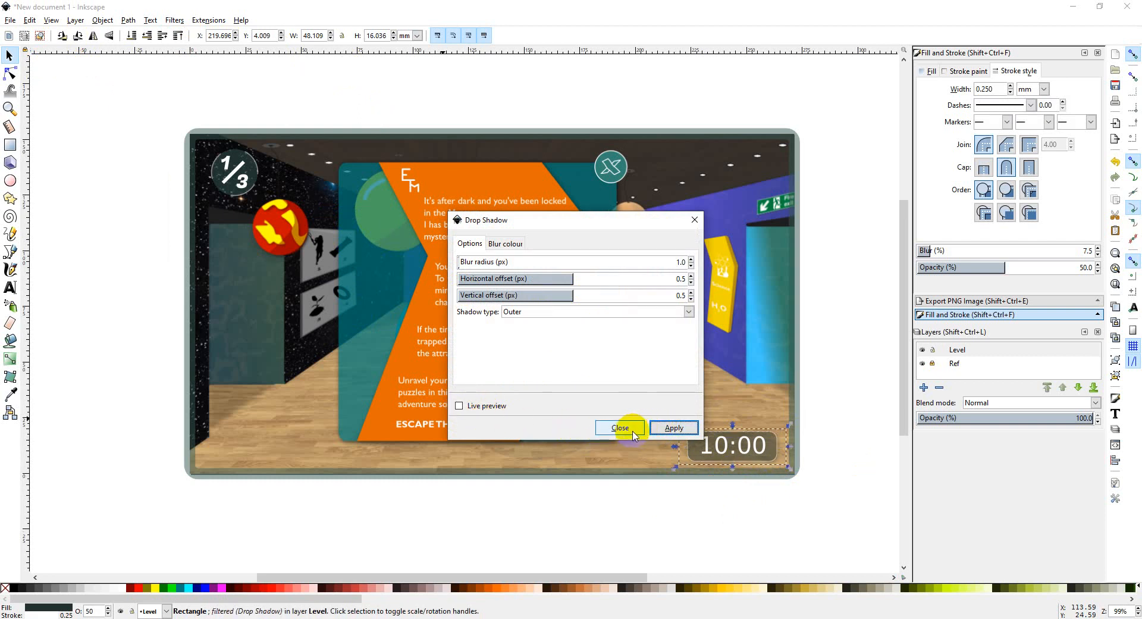
click(620, 428)
click(648, 495)
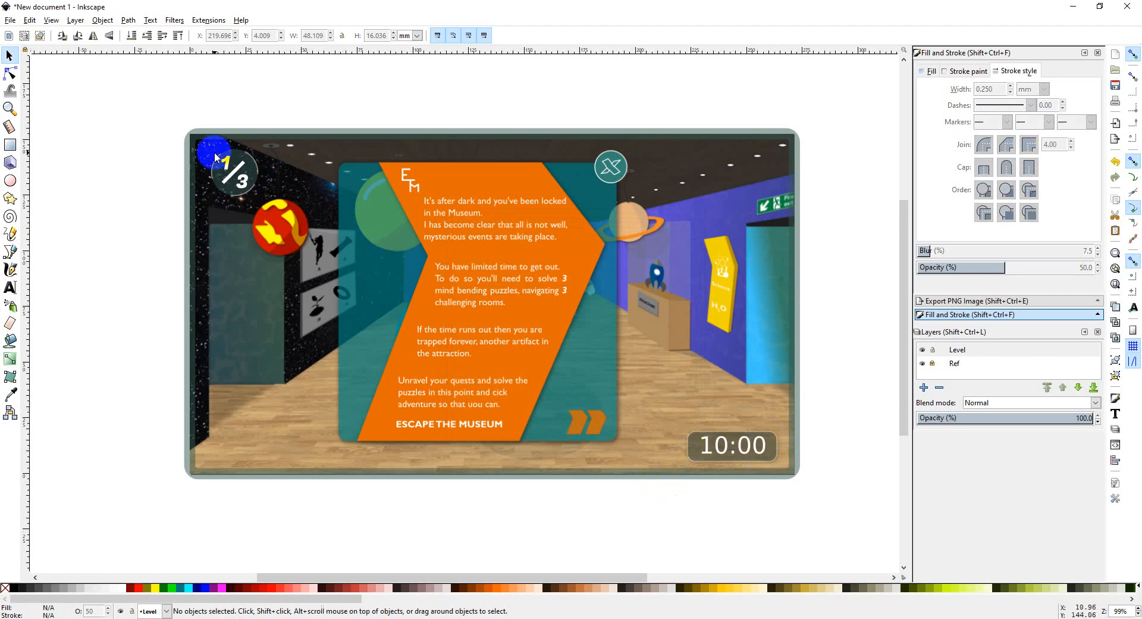
Apply an outer Drop Shadow filter with blur radius 1.0 px and 0.5 px offsets to the circle behind 1/3.
click(253, 179)
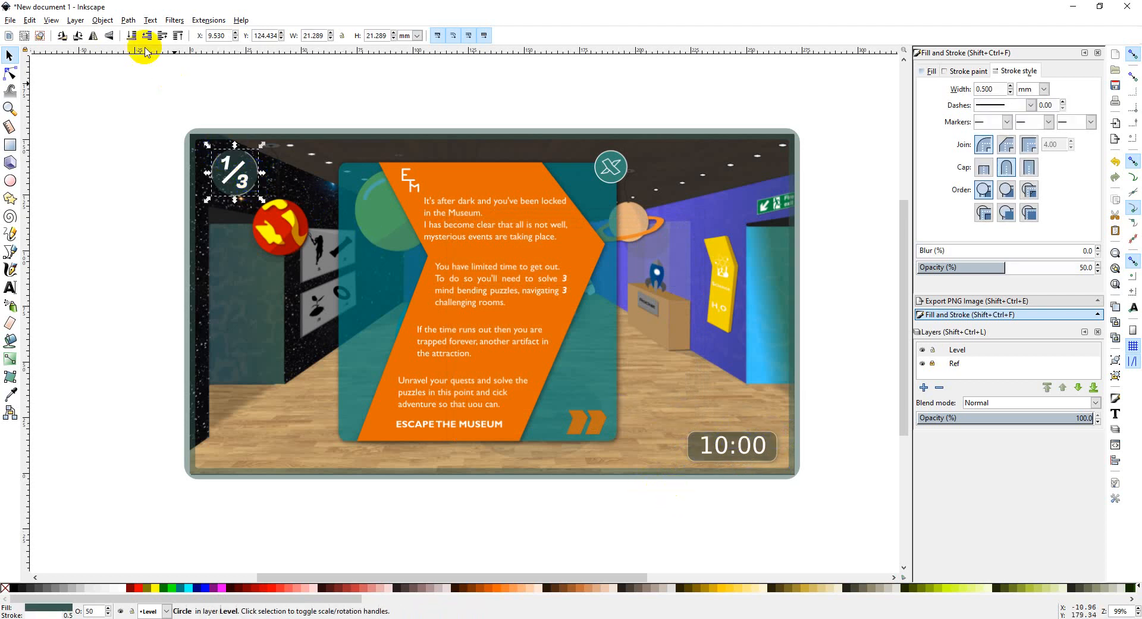
click(175, 21)
mouse_move(271, 215)
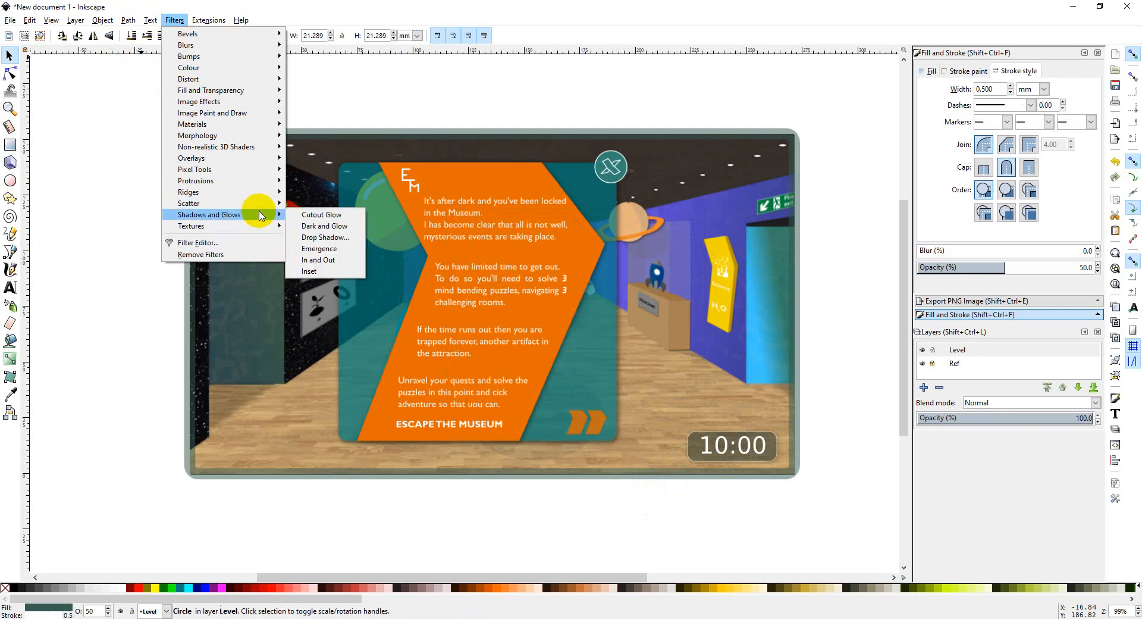
click(324, 237)
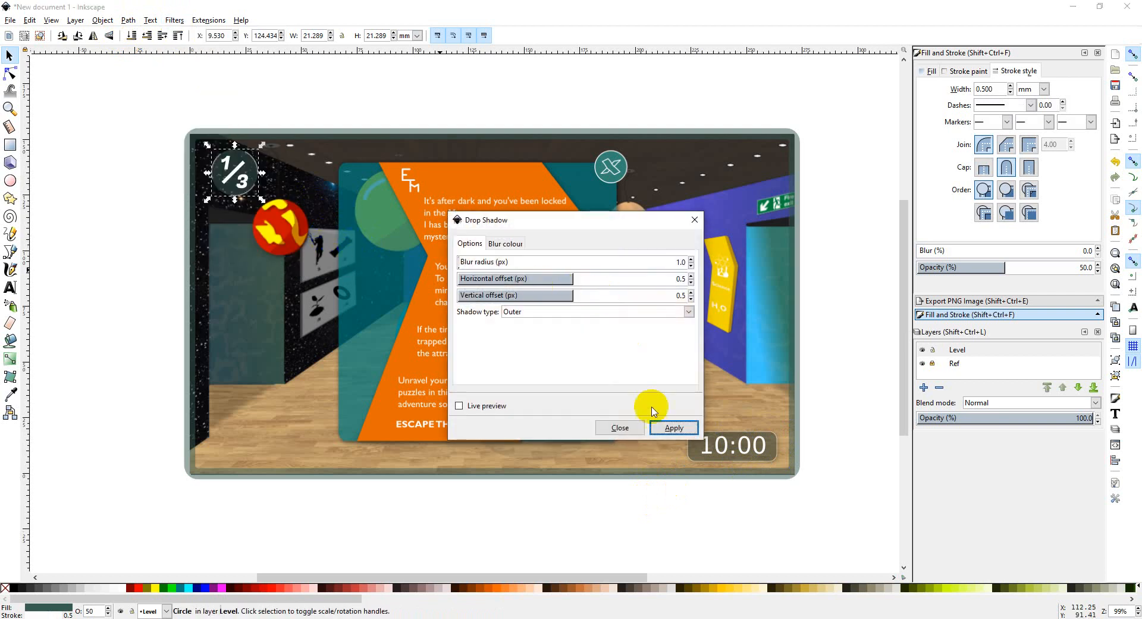
click(670, 427)
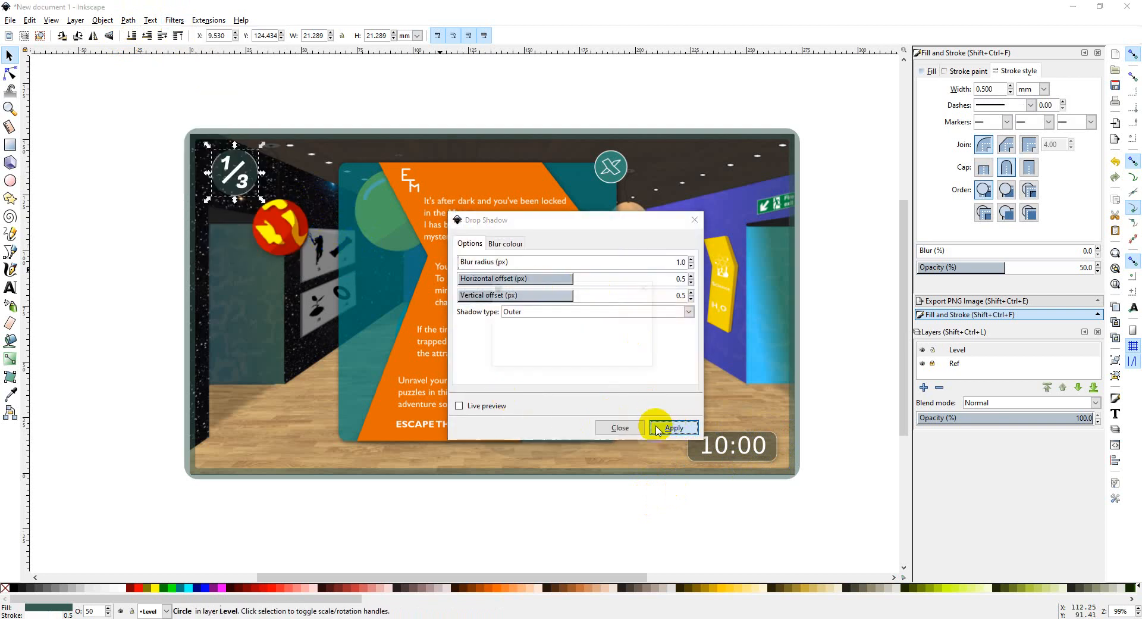
click(622, 428)
click(113, 266)
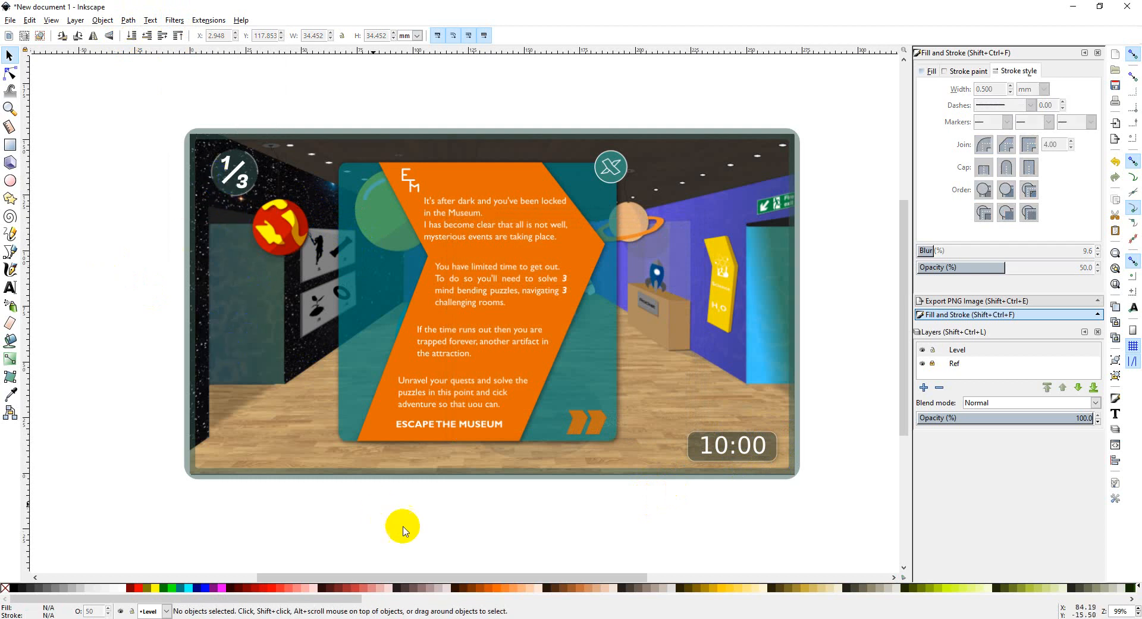
click(735, 448)
key(Delete)
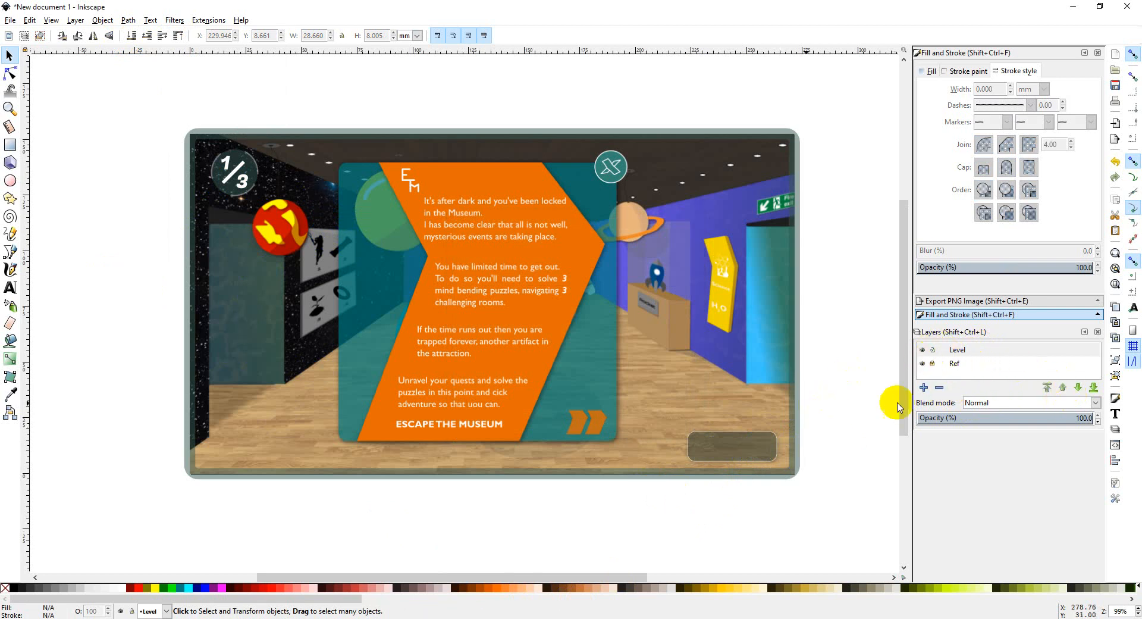
key(ctrl+z)
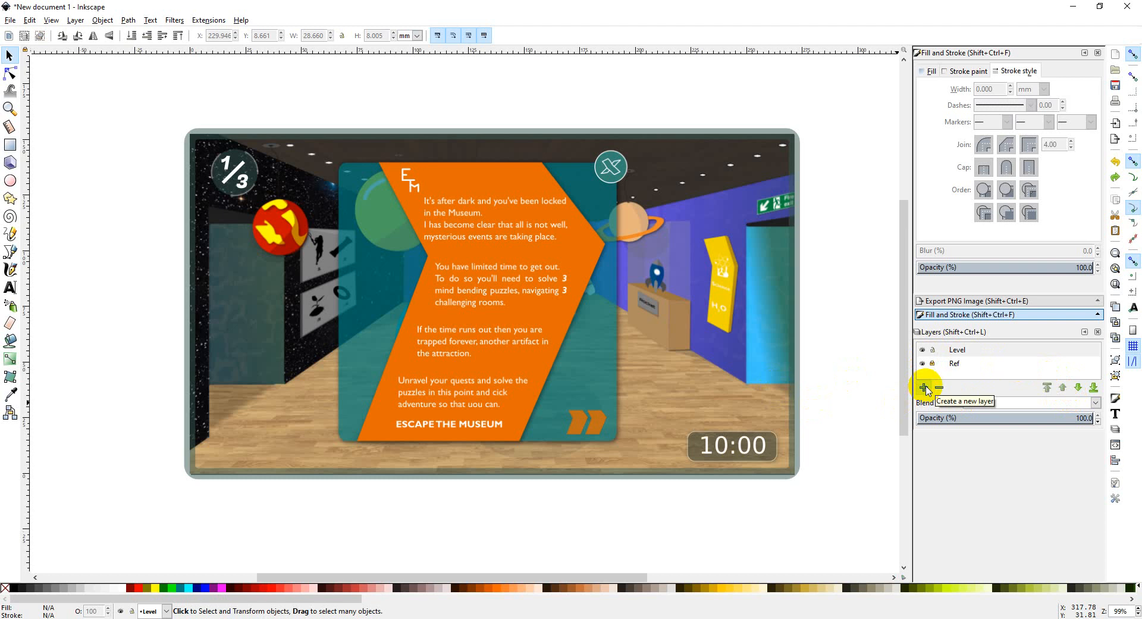
Add a layer named Timer Boz above the current layer and try to rename it Timer Box.
click(924, 388)
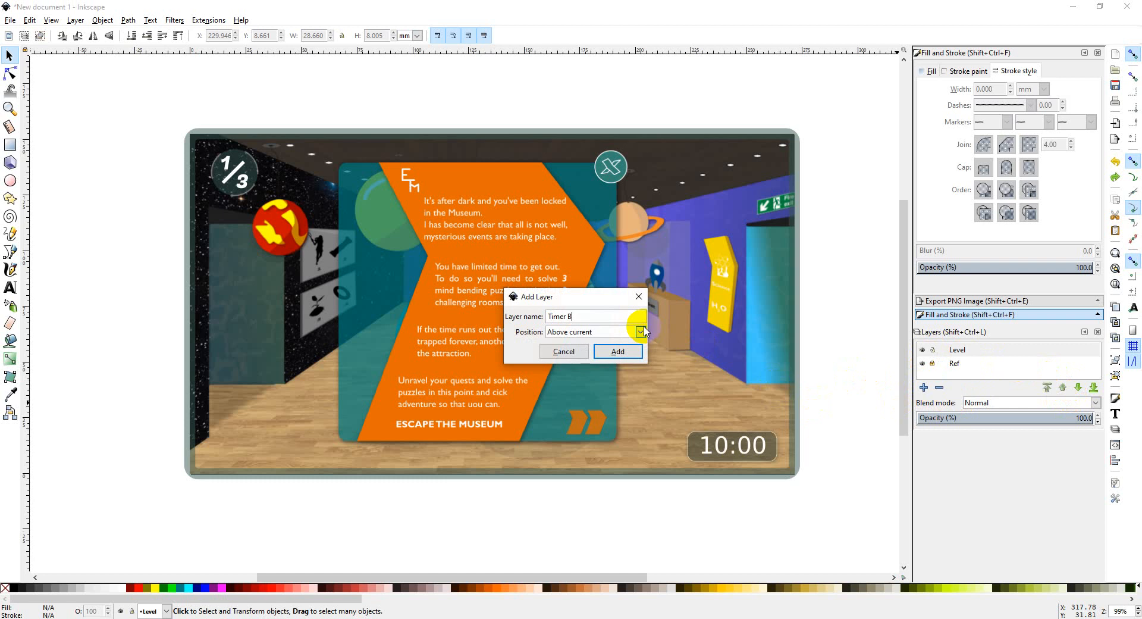
text(Timer Boz)
key(Return)
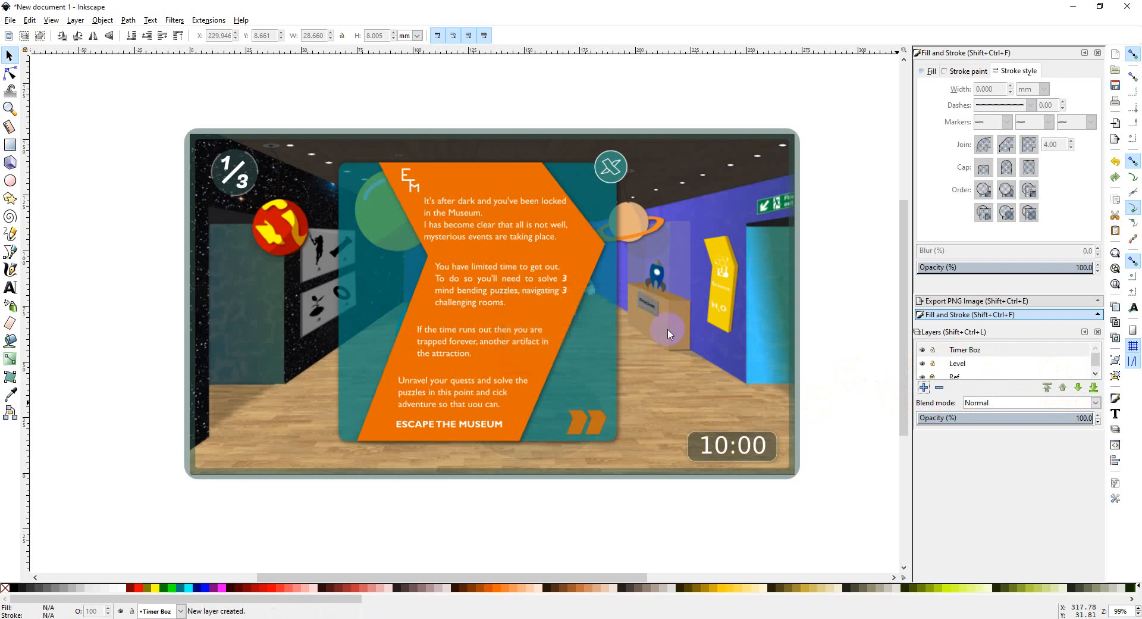
double_click(984, 351)
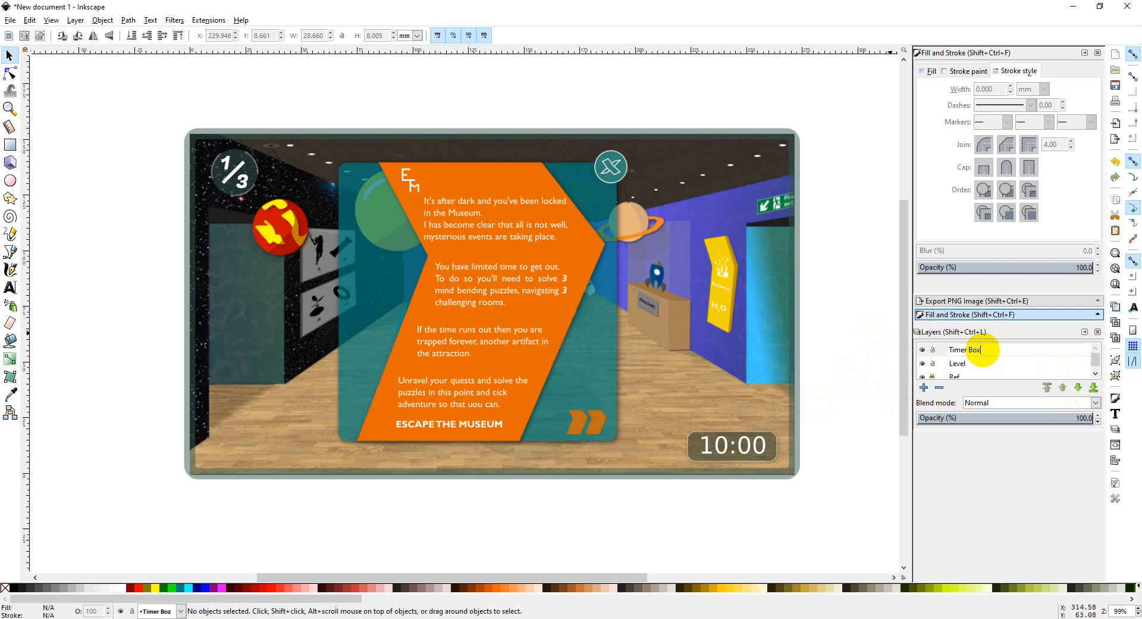
key(Escape)
Select the timer's rounded rectangle and 10:00 text together and move both to the Timer Boz layer.
click(773, 446)
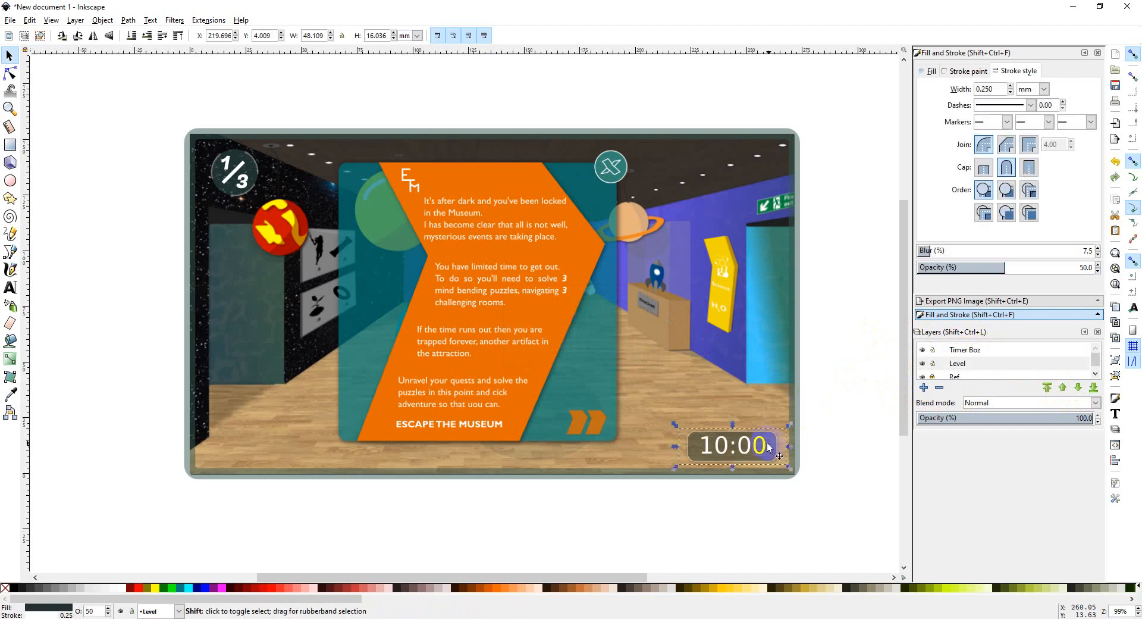
shift+click(773, 446)
scroll(773, 446, up, 1)
right_click(755, 440)
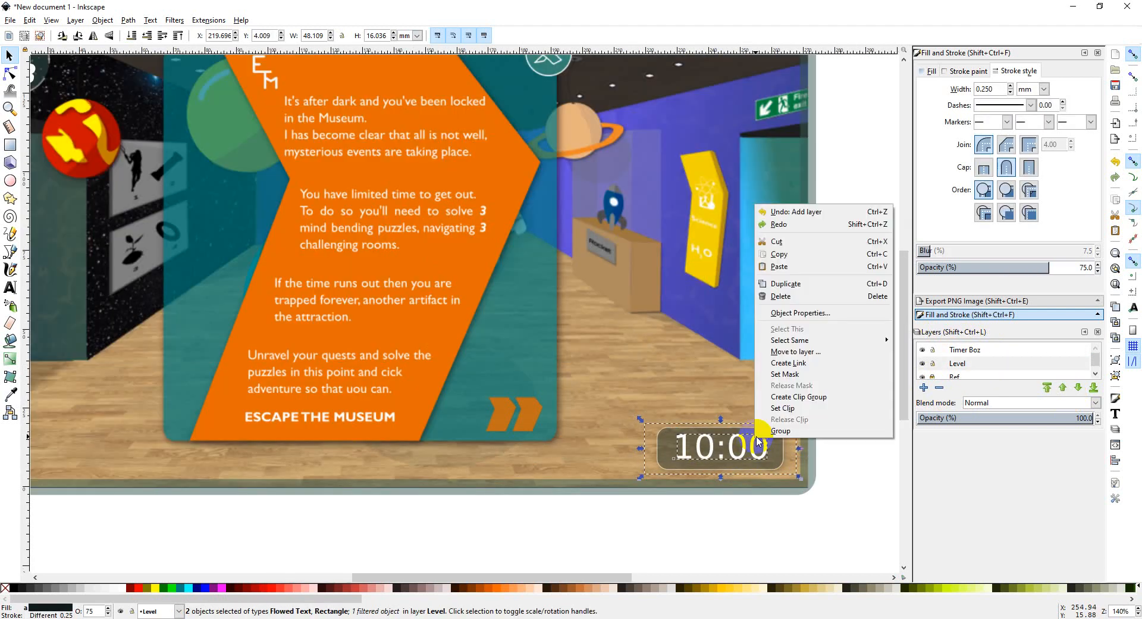
click(809, 350)
click(572, 281)
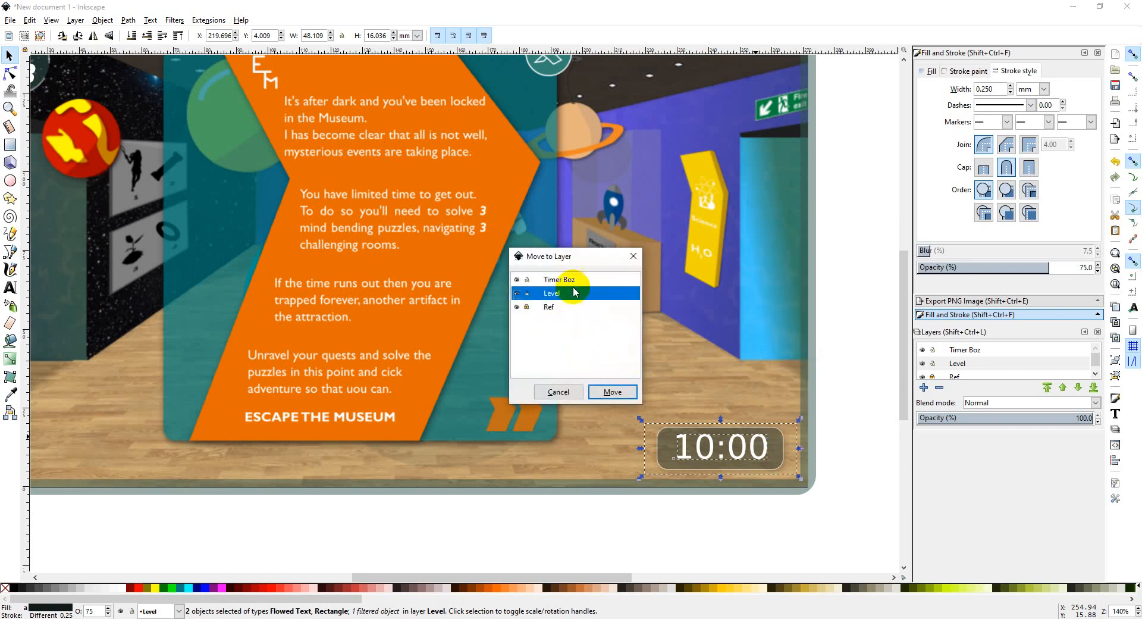
click(614, 393)
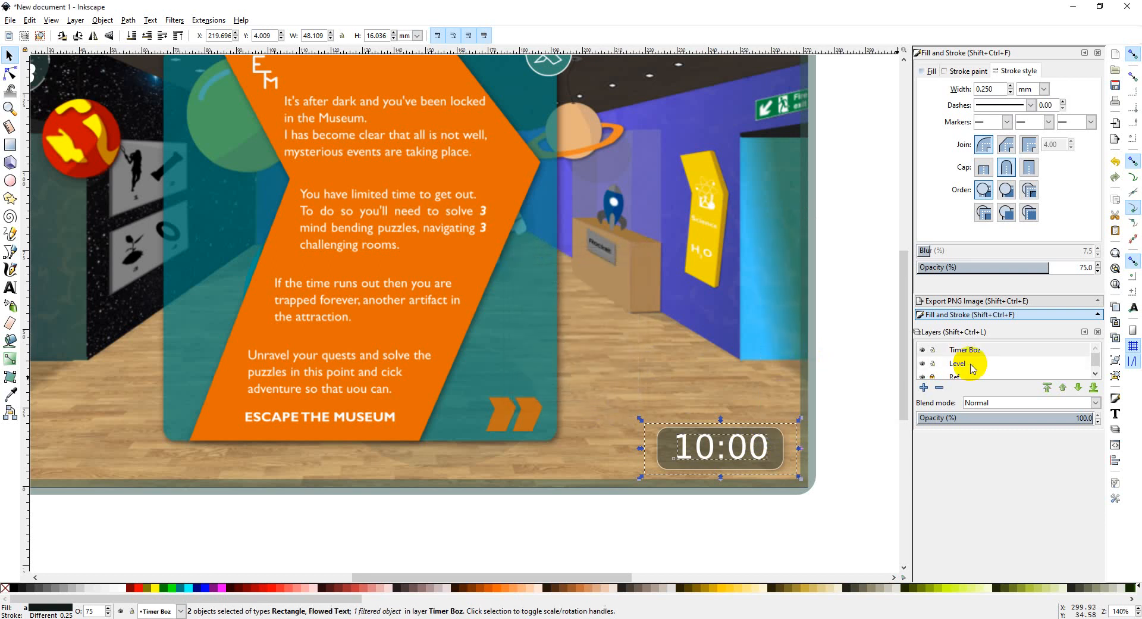
Open the PNG export settings with nothing selected and browse to the Desktop folder Point and Click\Scene_01 as the output location.
scroll(765, 456, down, 1)
scroll(765, 455, down, 1)
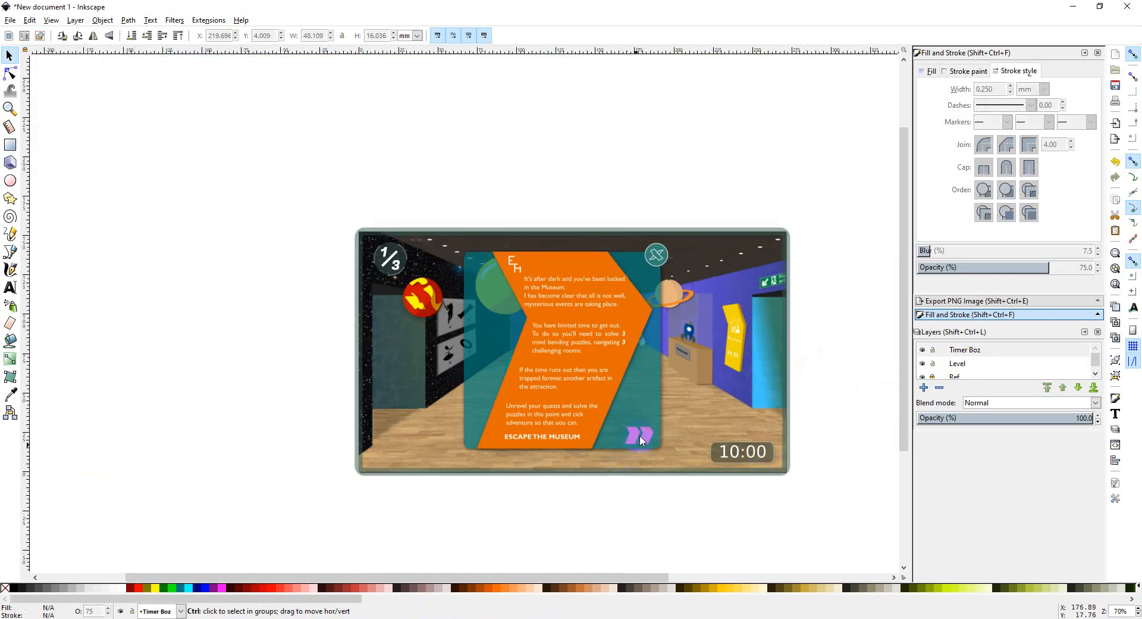
scroll(640, 434, up, 1)
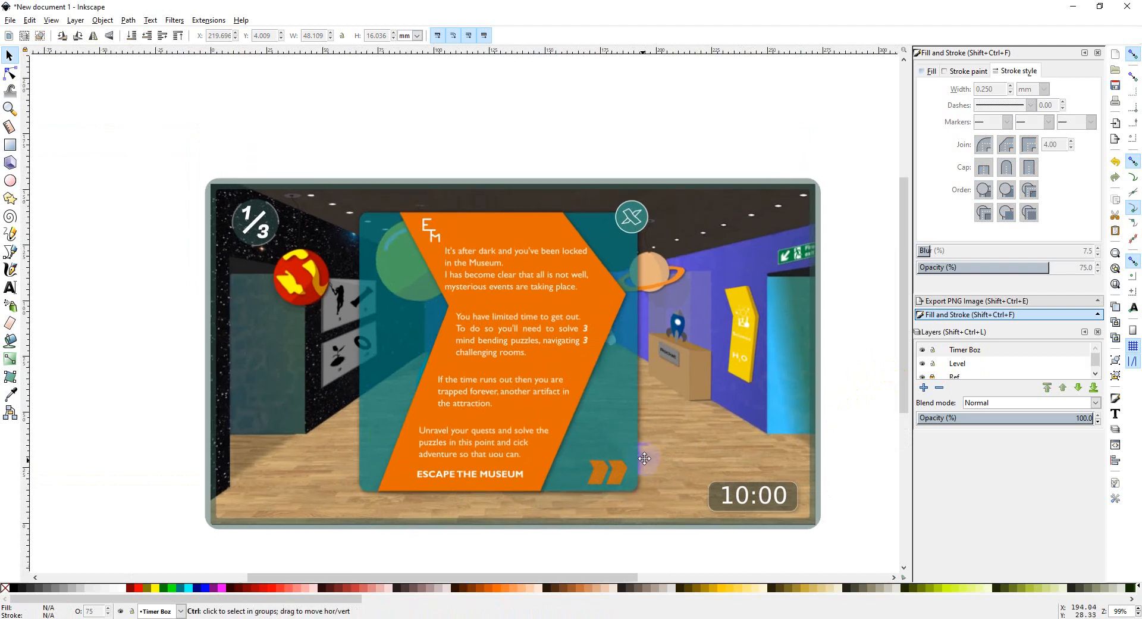
click(304, 329)
click(56, 127)
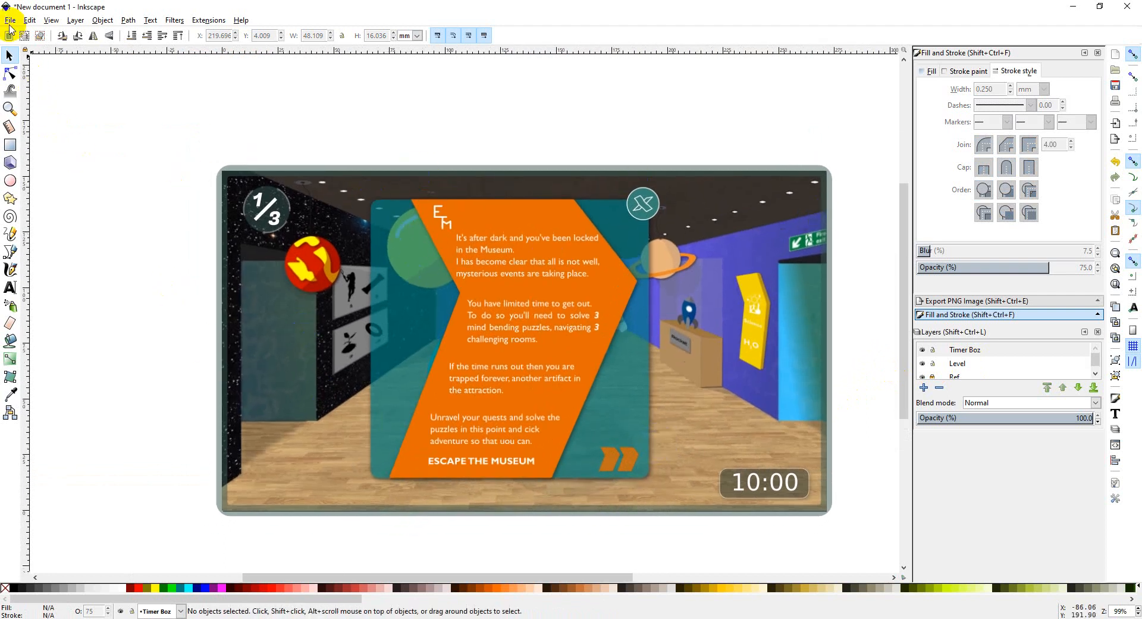
click(10, 20)
click(73, 149)
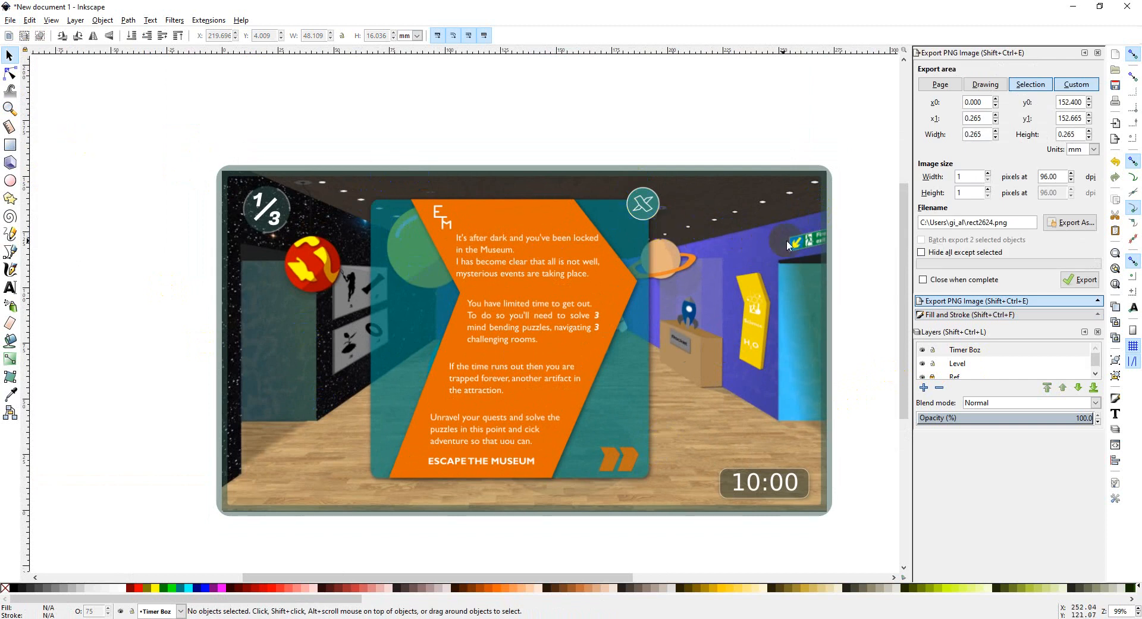
click(1056, 224)
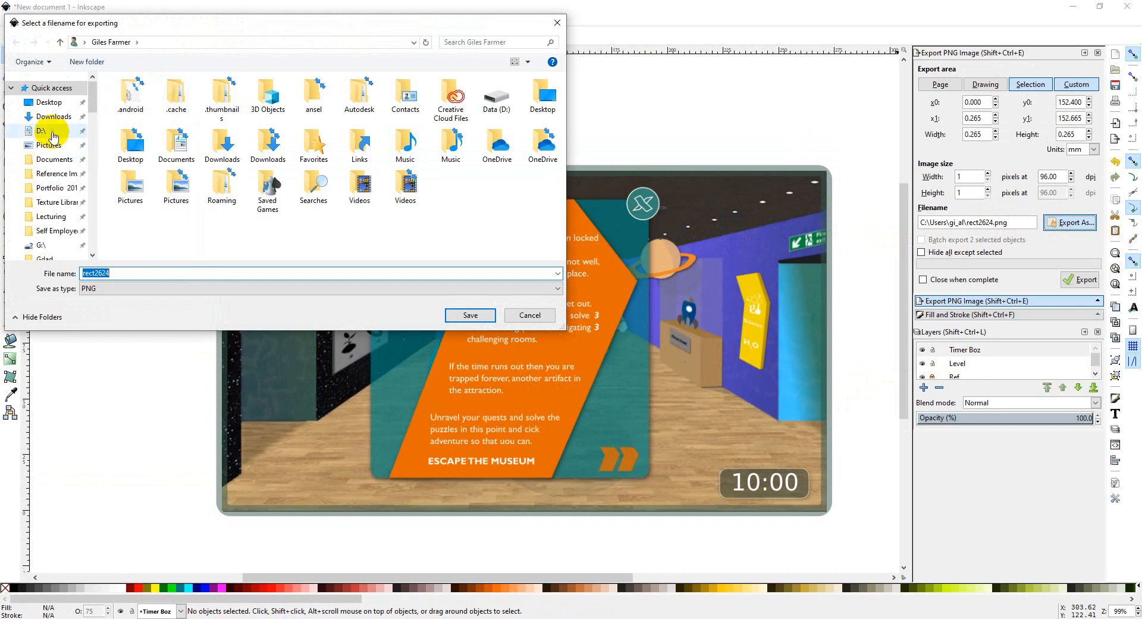
click(50, 103)
double_click(172, 212)
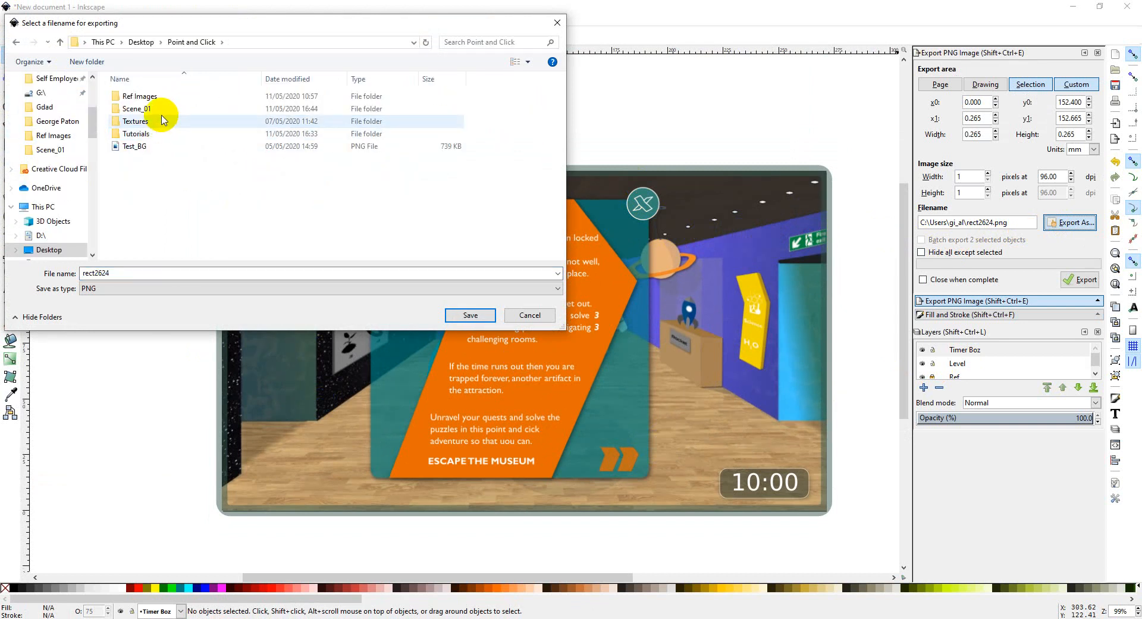
double_click(158, 110)
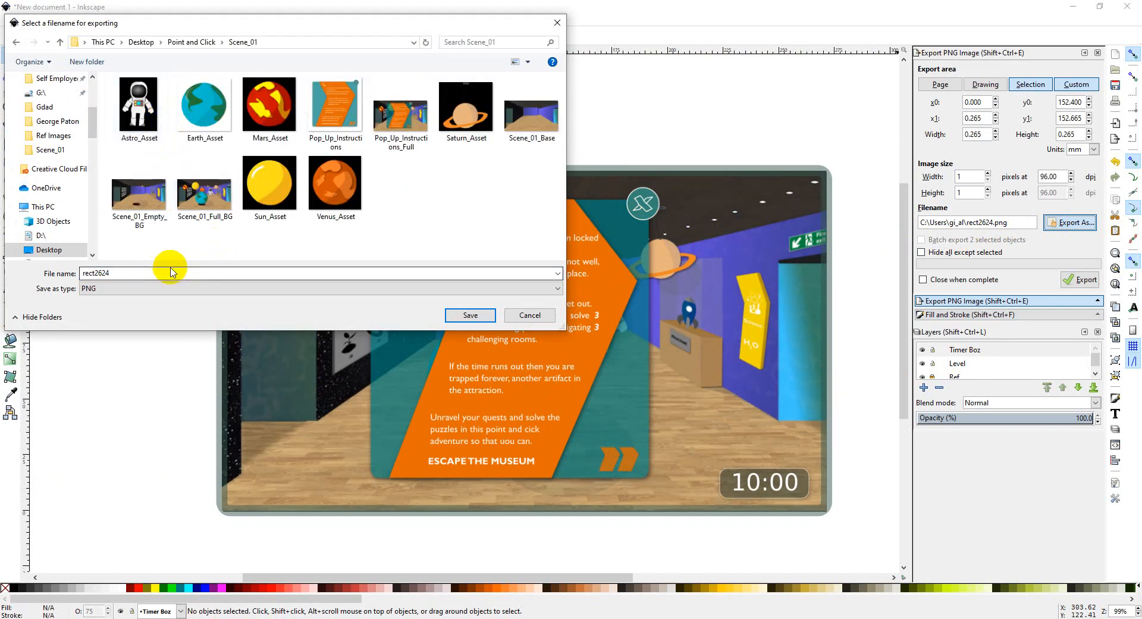
Name the output file Scene_01_Hud_Full, based on the Scene_01_Full_BG file name, and export the PNG.
click(204, 179)
click(175, 274)
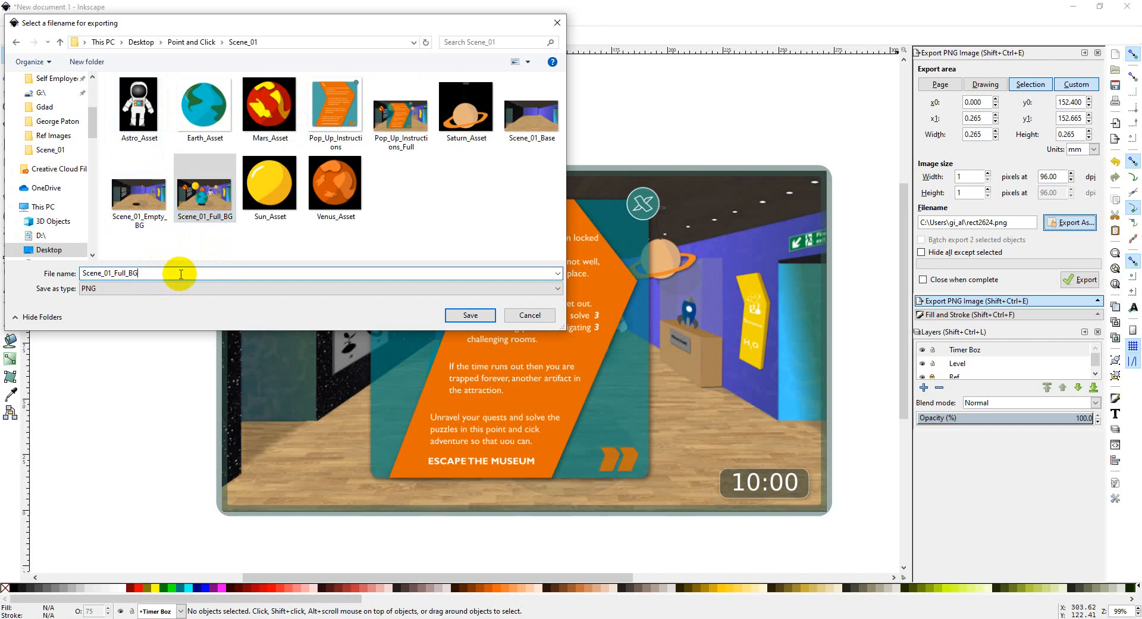
key(BackSpace)
key(BackSpace)
key(BackSpace)
key(BackSpace)
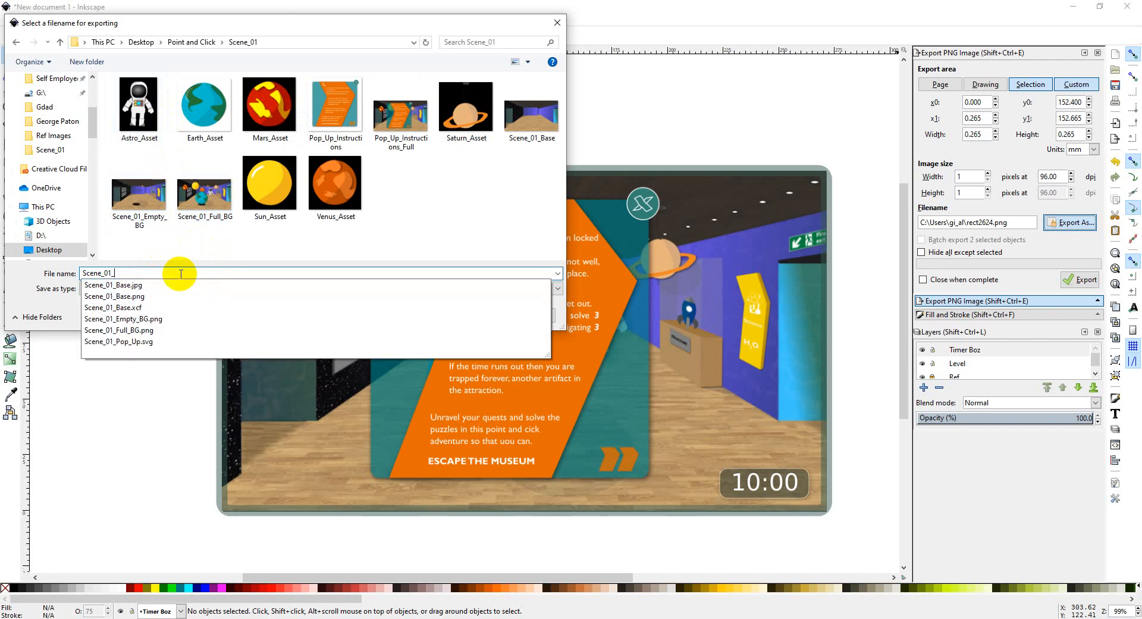
text(Hud_F)
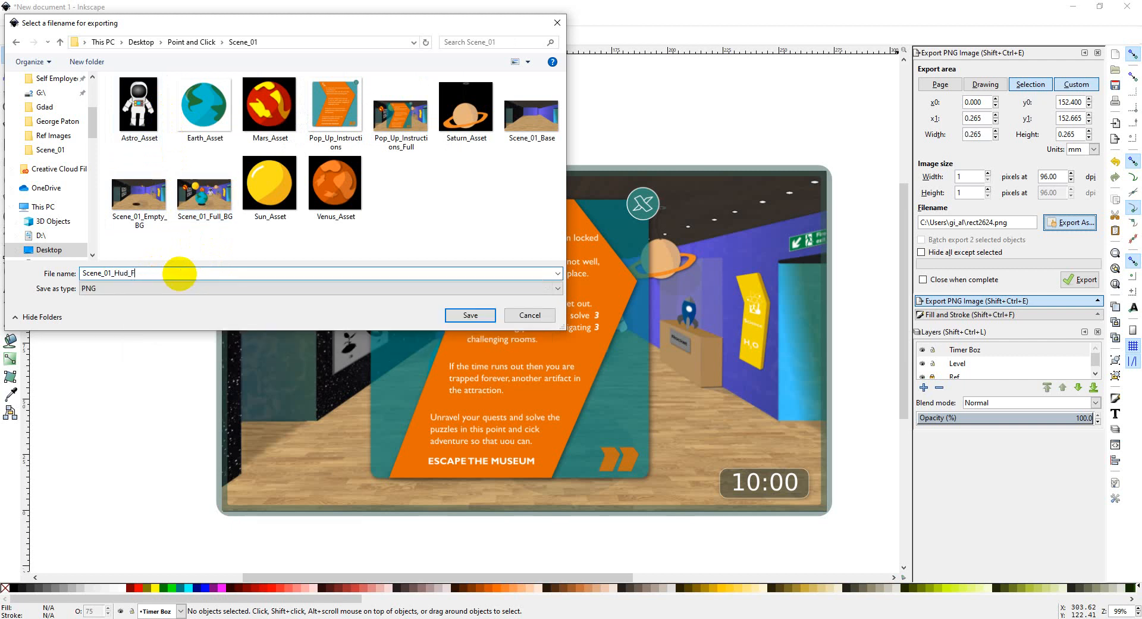
text(ull)
key(Return)
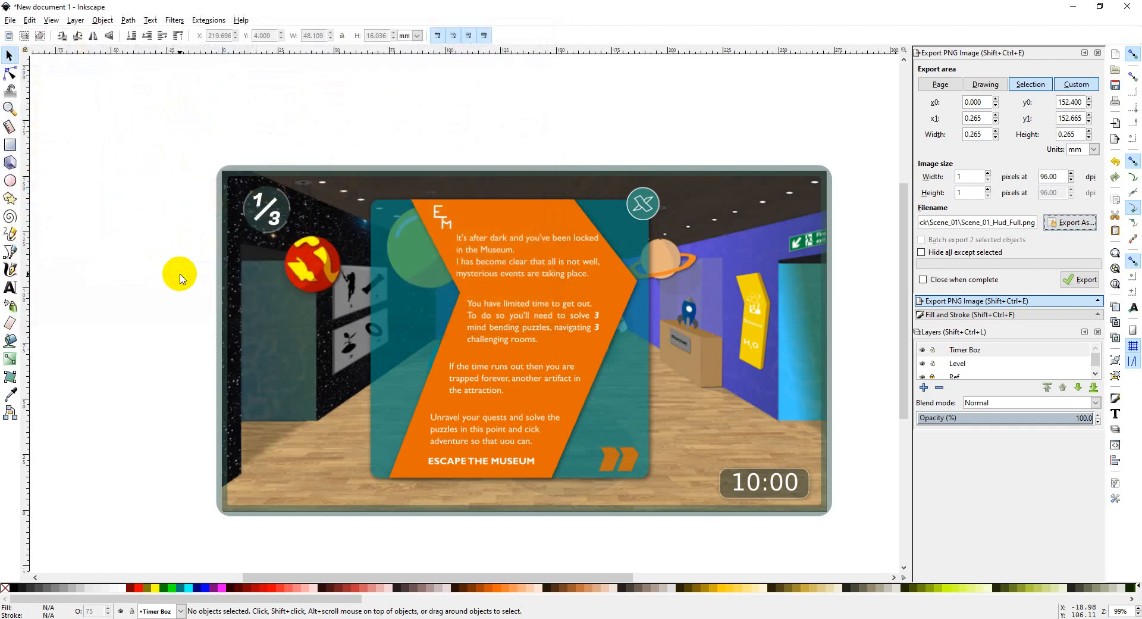
click(1086, 280)
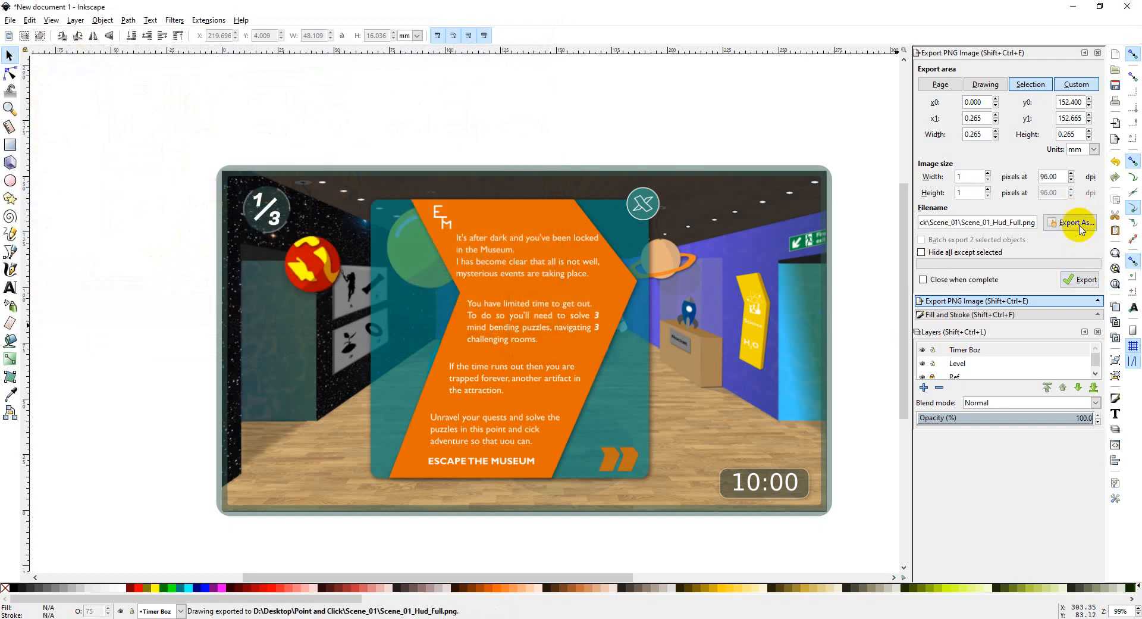
Delete the 10:00 text from the timer's rounded rectangle.
click(766, 490)
key(Delete)
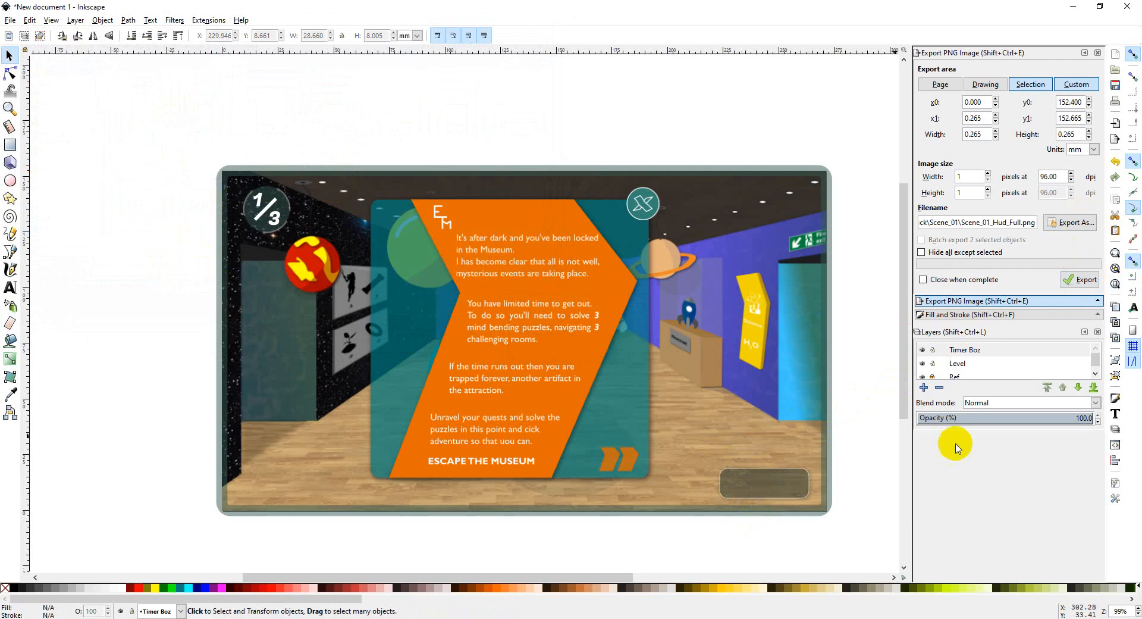
click(923, 377)
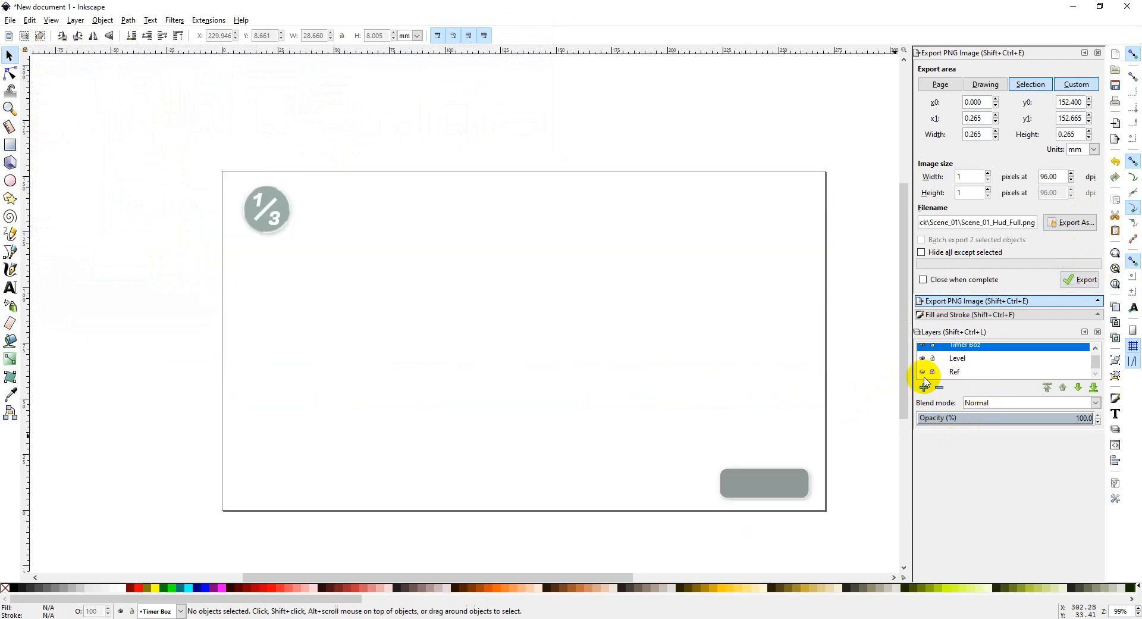
click(923, 375)
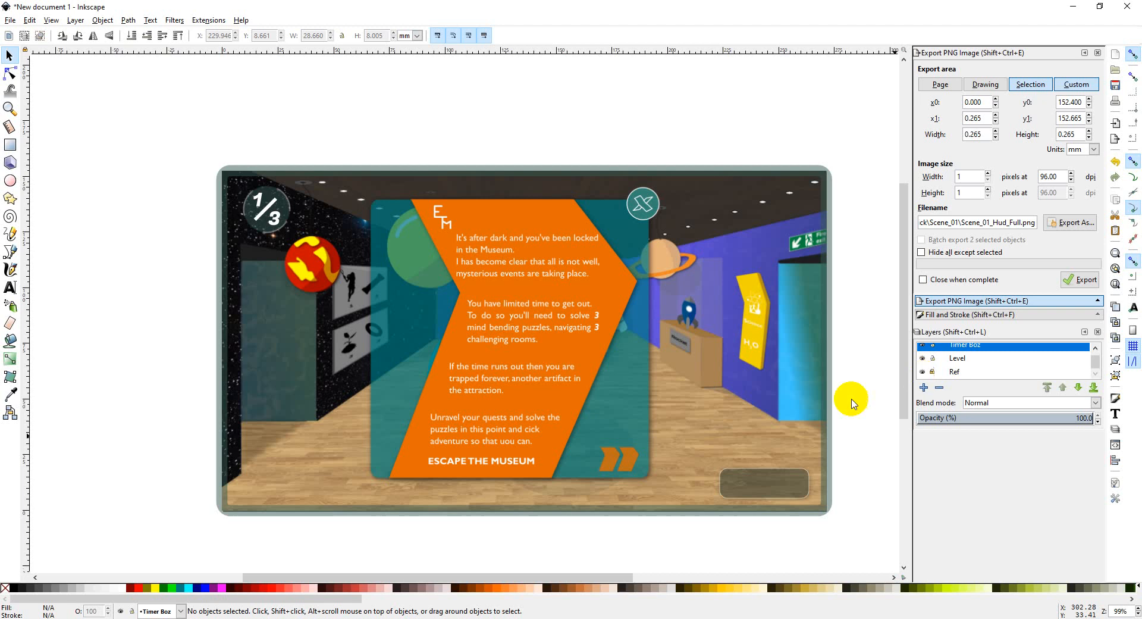
click(830, 402)
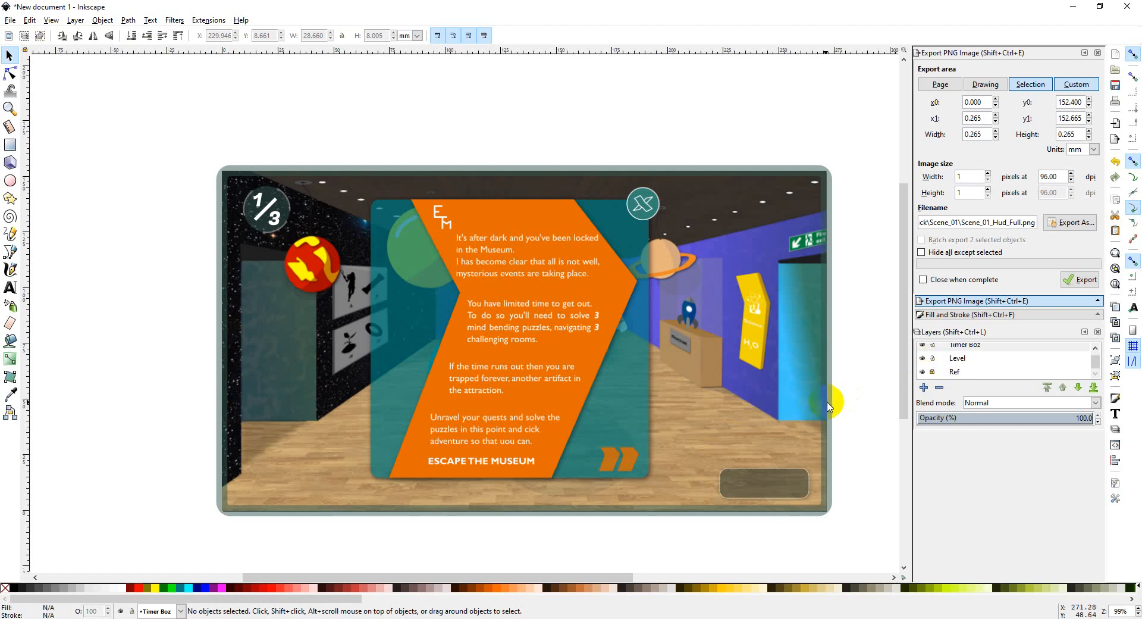
drag(846, 399, 828, 426)
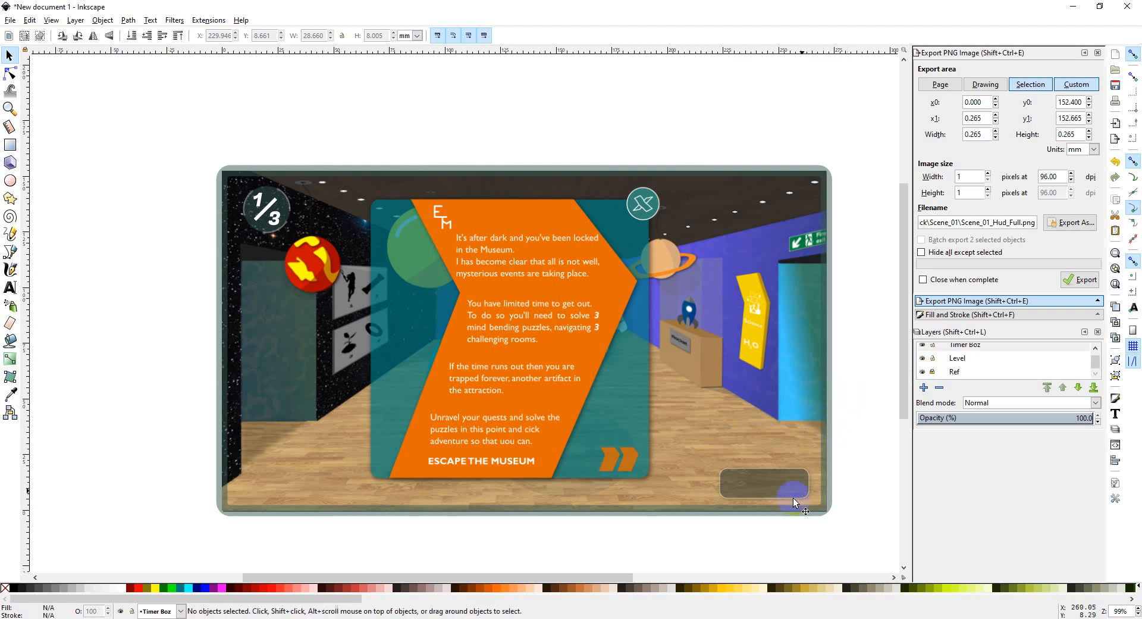
Unlock the Ref layer and select the semi-transparent border rectangle framing the scene.
click(236, 209)
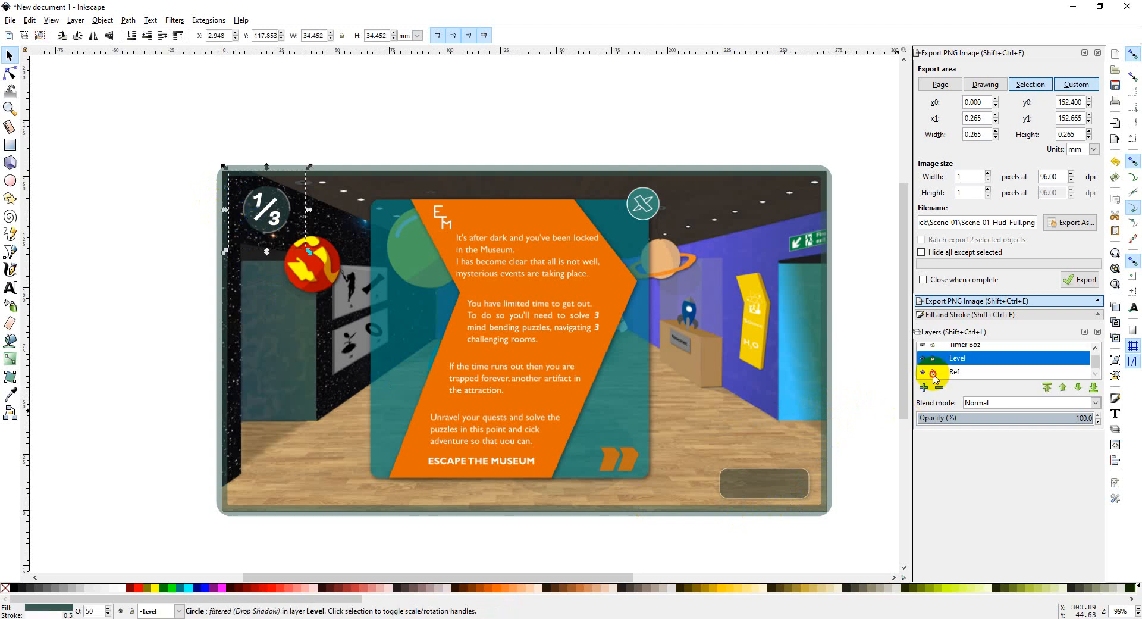
click(826, 384)
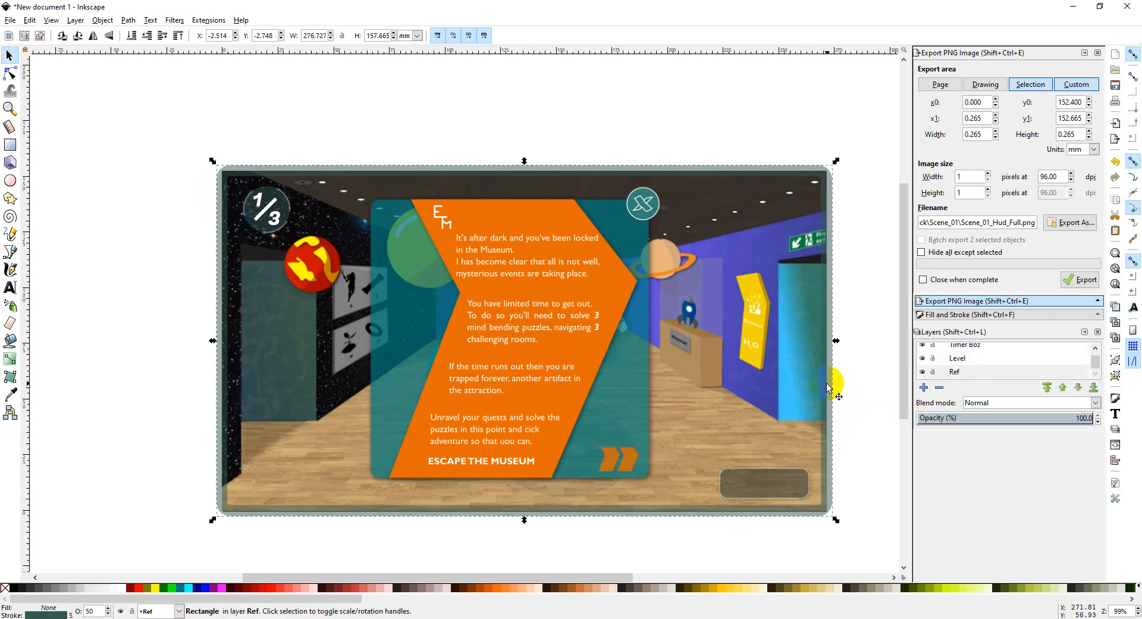
right_click(827, 384)
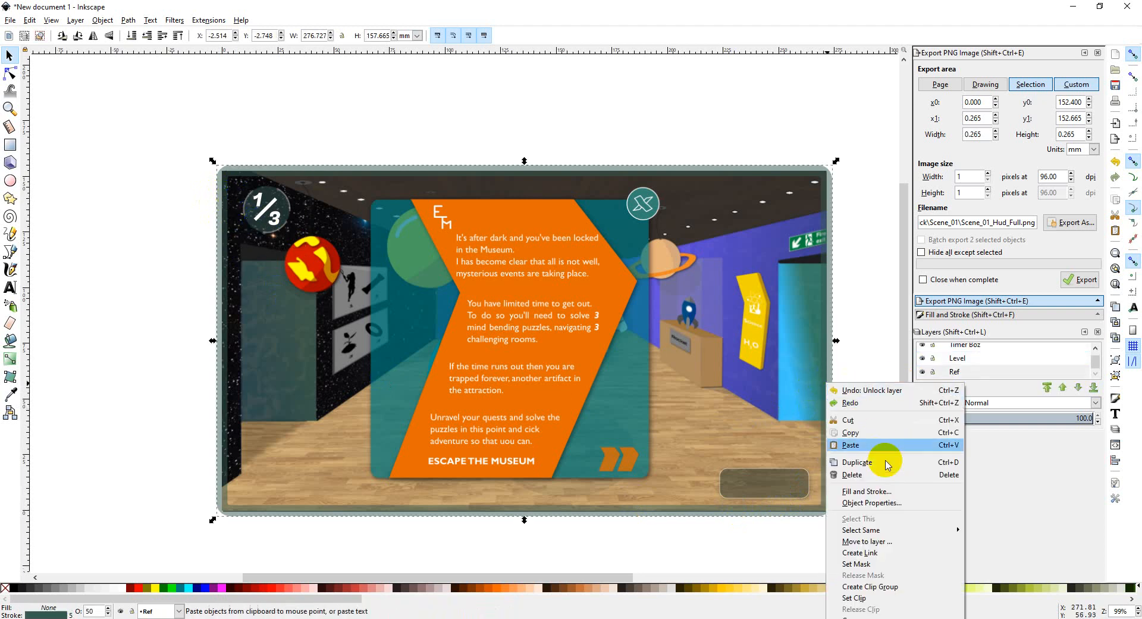
click(888, 541)
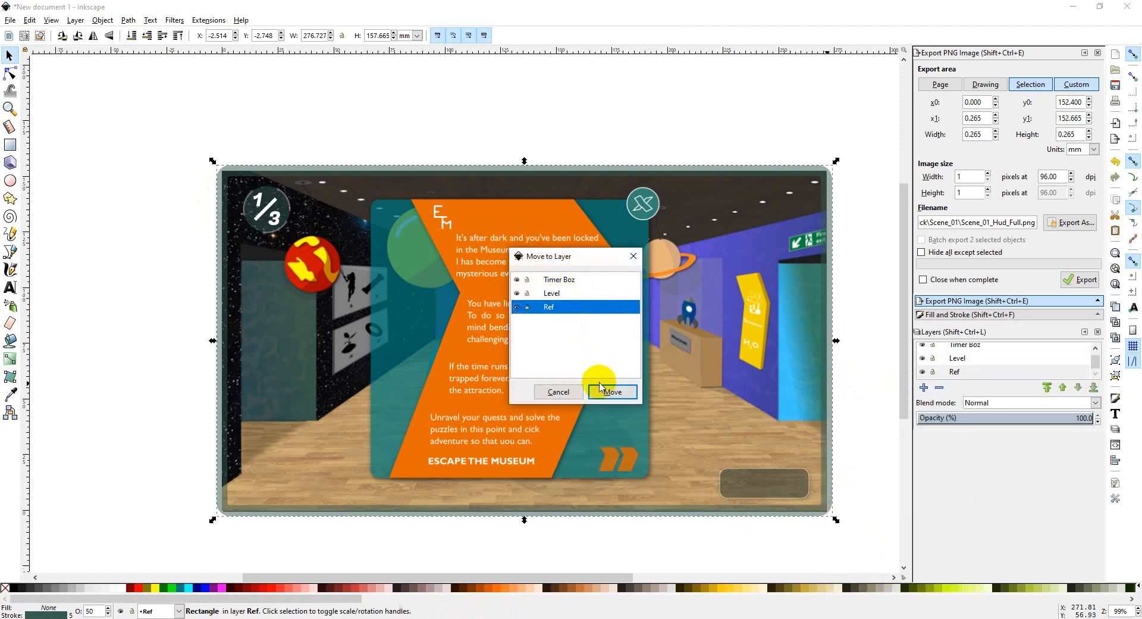
click(563, 395)
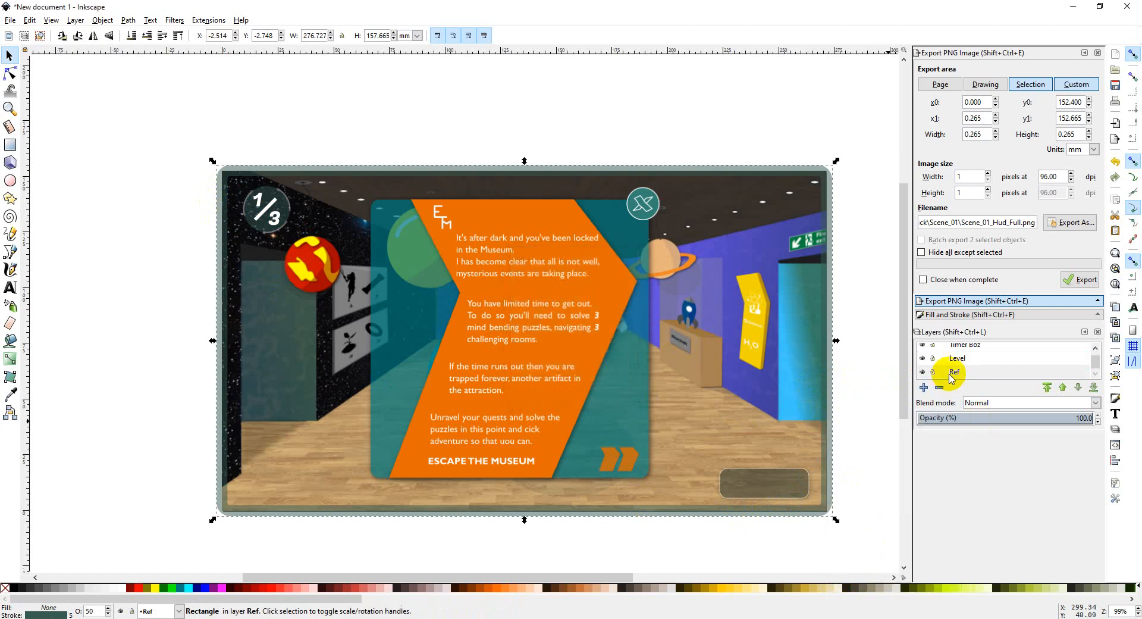
Add a layer named Border above the Ref layer and move the frame rectangle onto it.
click(925, 387)
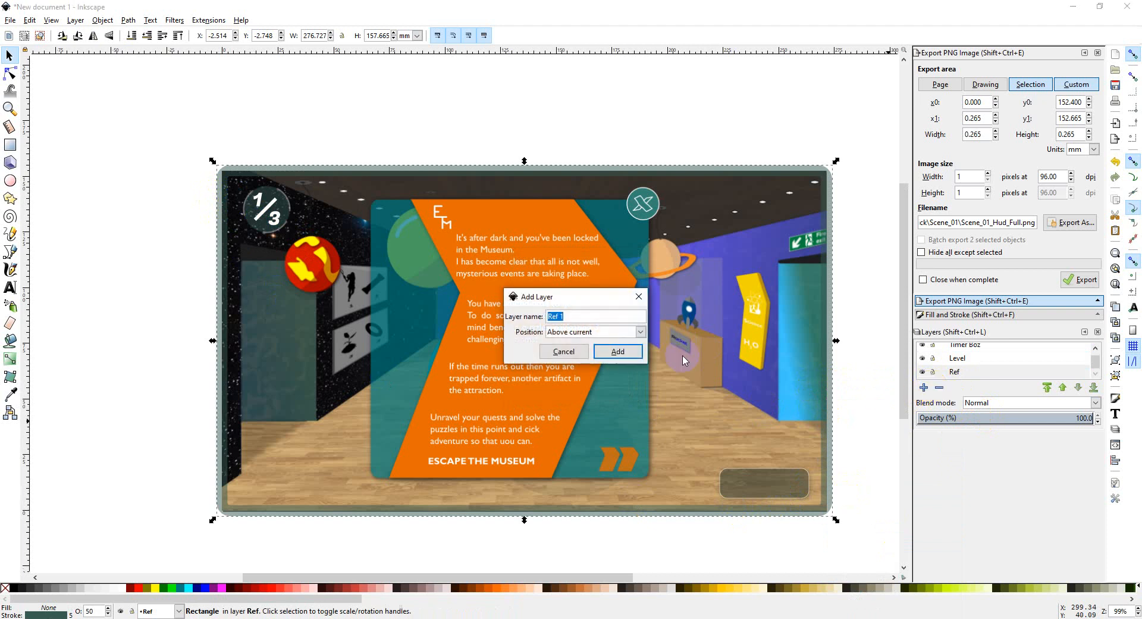
key(Return)
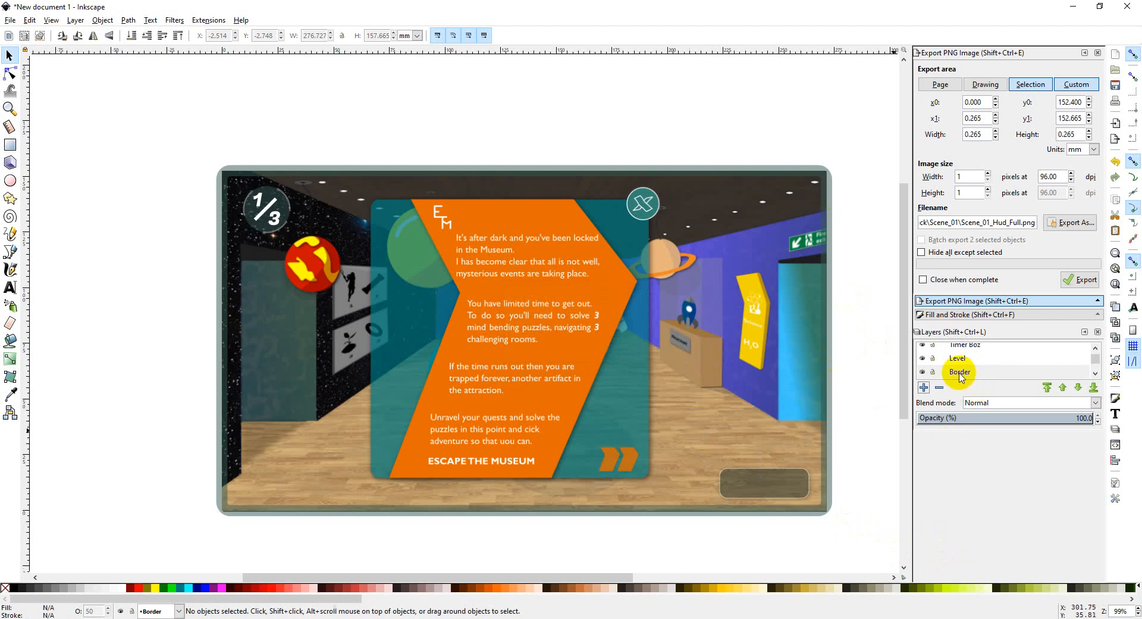
right_click(832, 430)
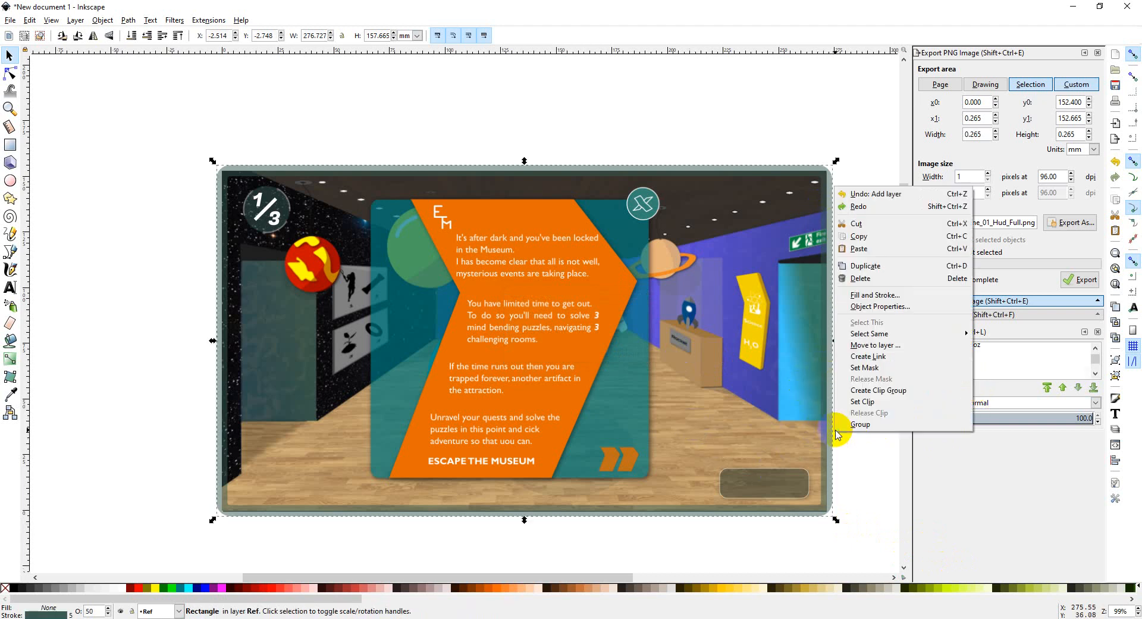
click(894, 345)
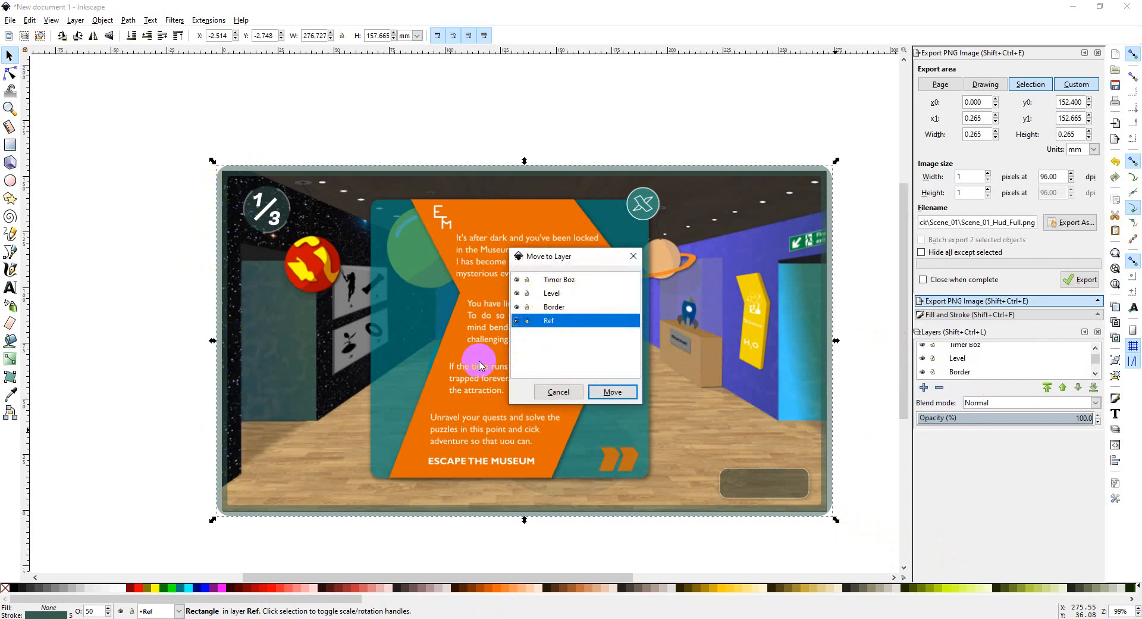
click(562, 310)
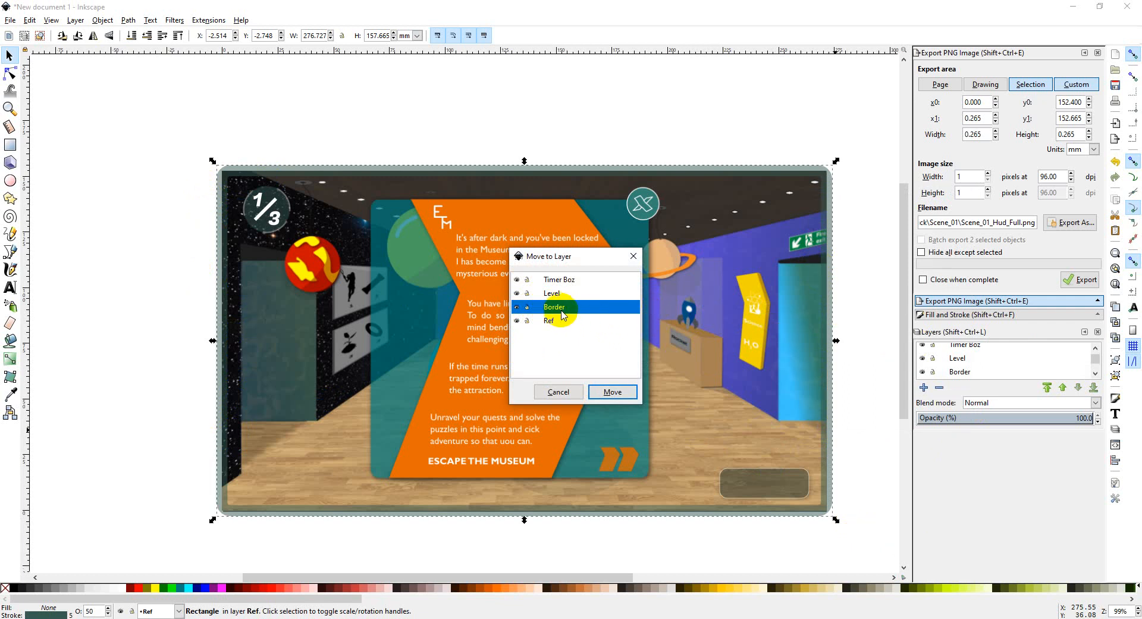
click(612, 391)
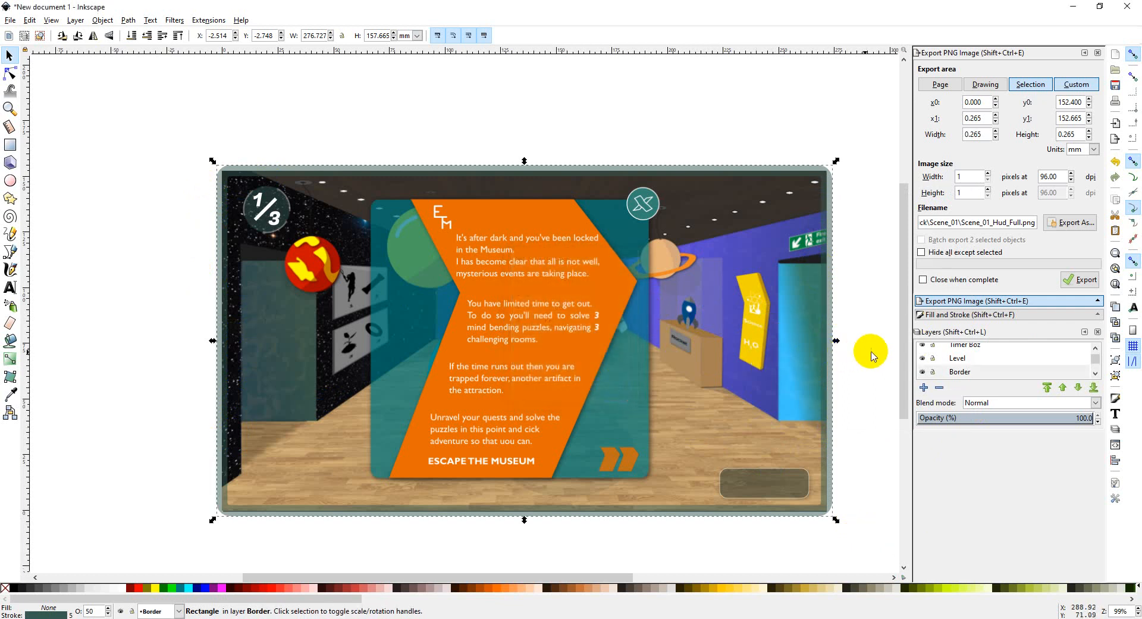
Hide the Ref layer and deselect the border rectangle so that only the HUD elements are shown.
click(942, 367)
click(923, 372)
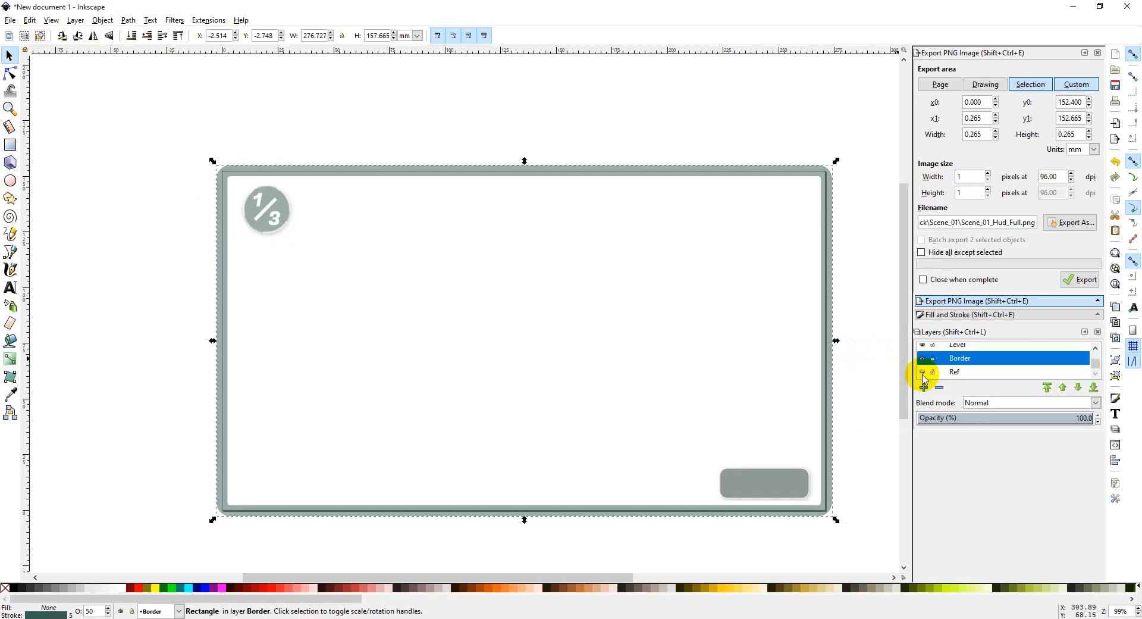
click(843, 390)
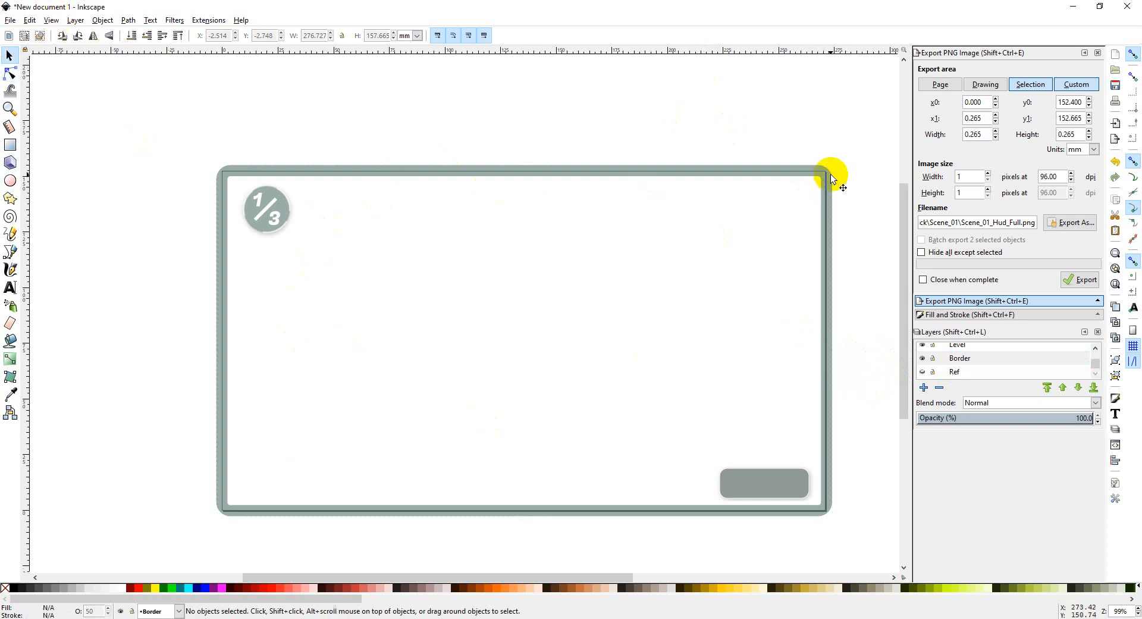
Open the PNG export settings and set the export area to the whole page.
click(10, 21)
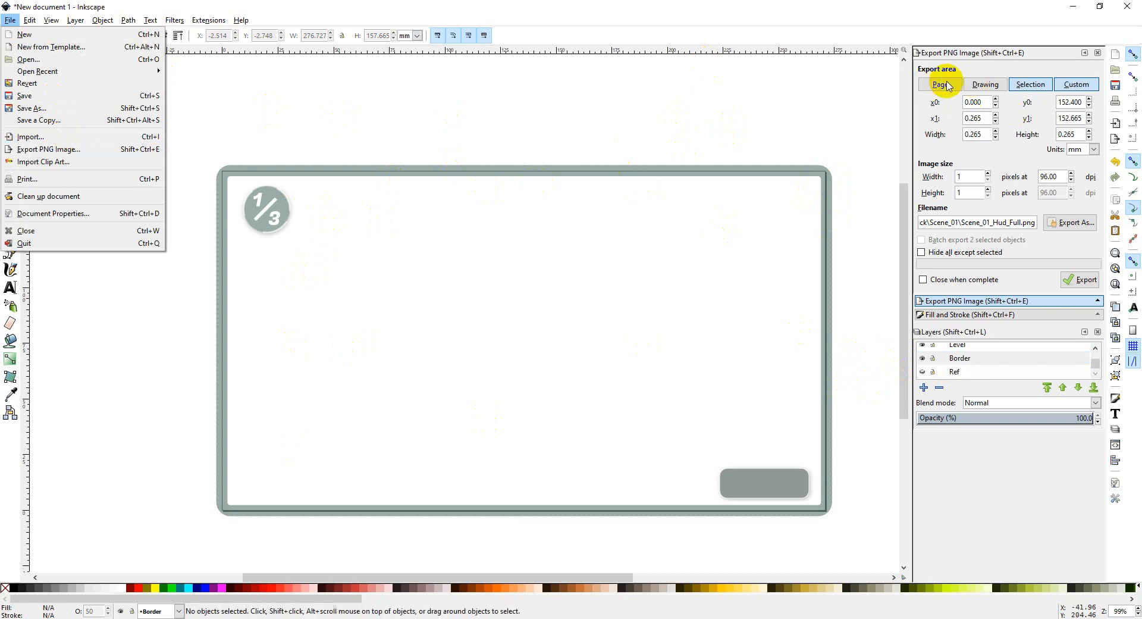
click(109, 151)
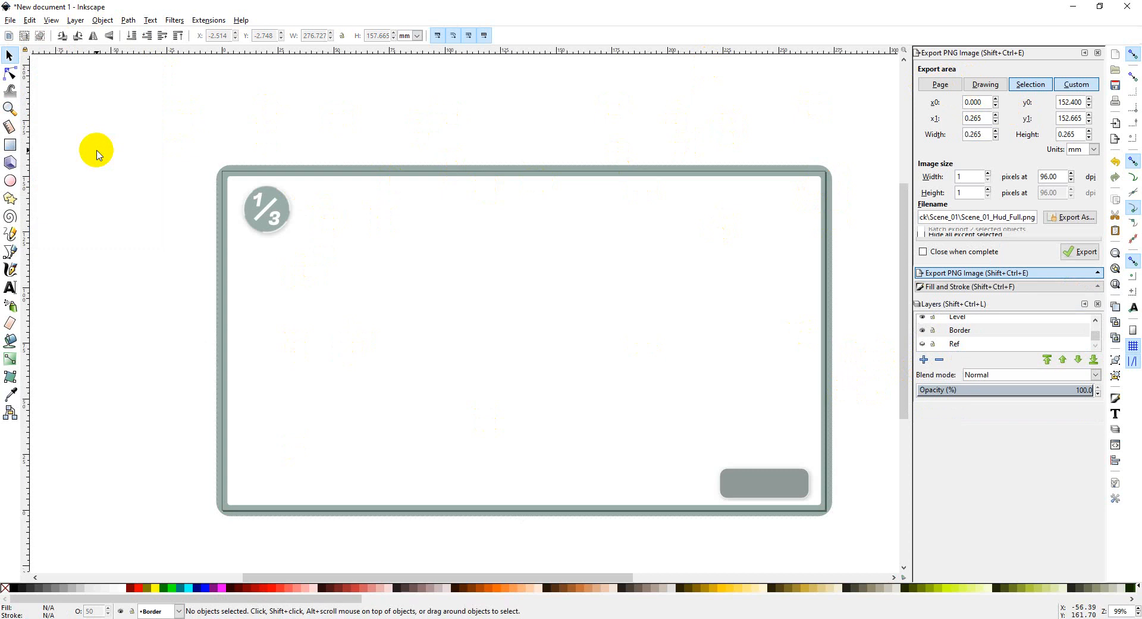
click(943, 84)
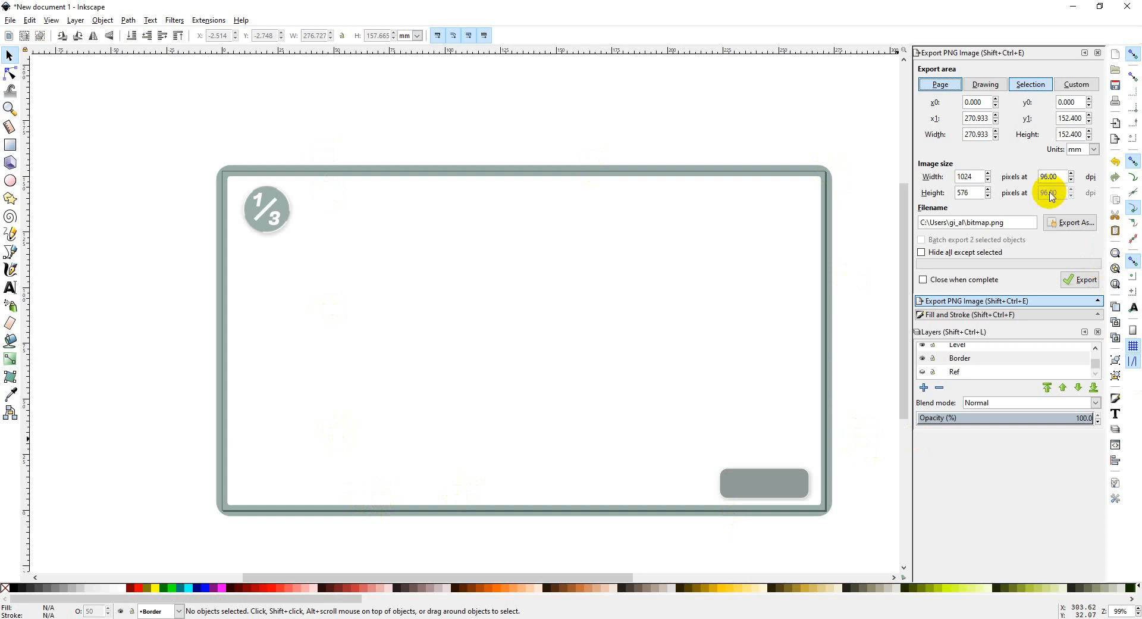
Export the page as a PNG named HUD into the Desktop folder Point and Click\Scene_01.
click(1069, 224)
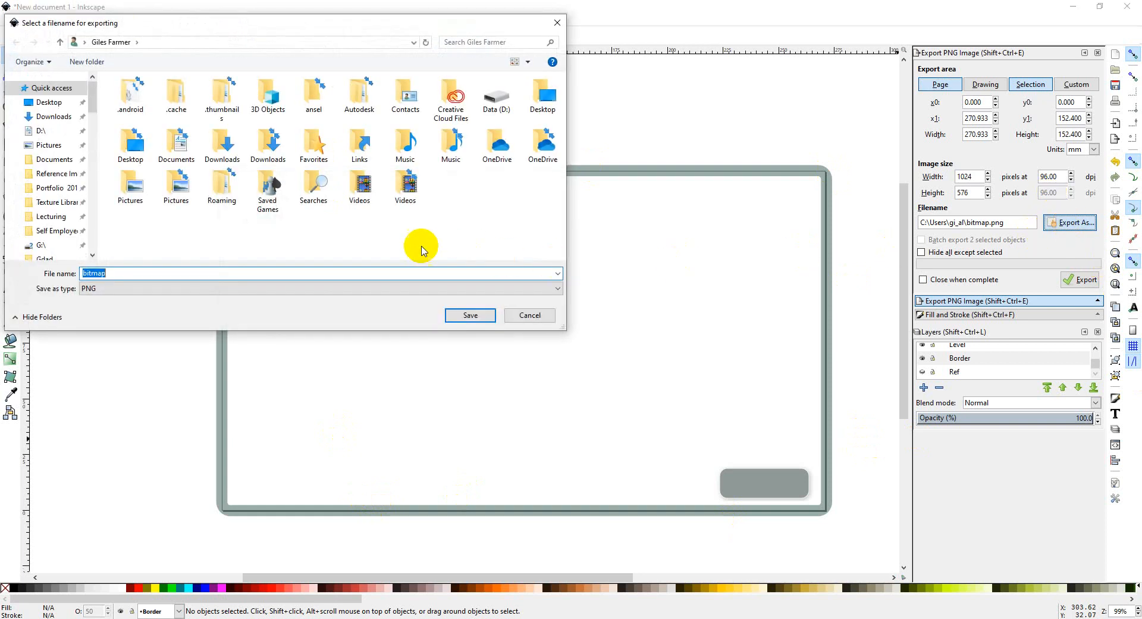
click(47, 104)
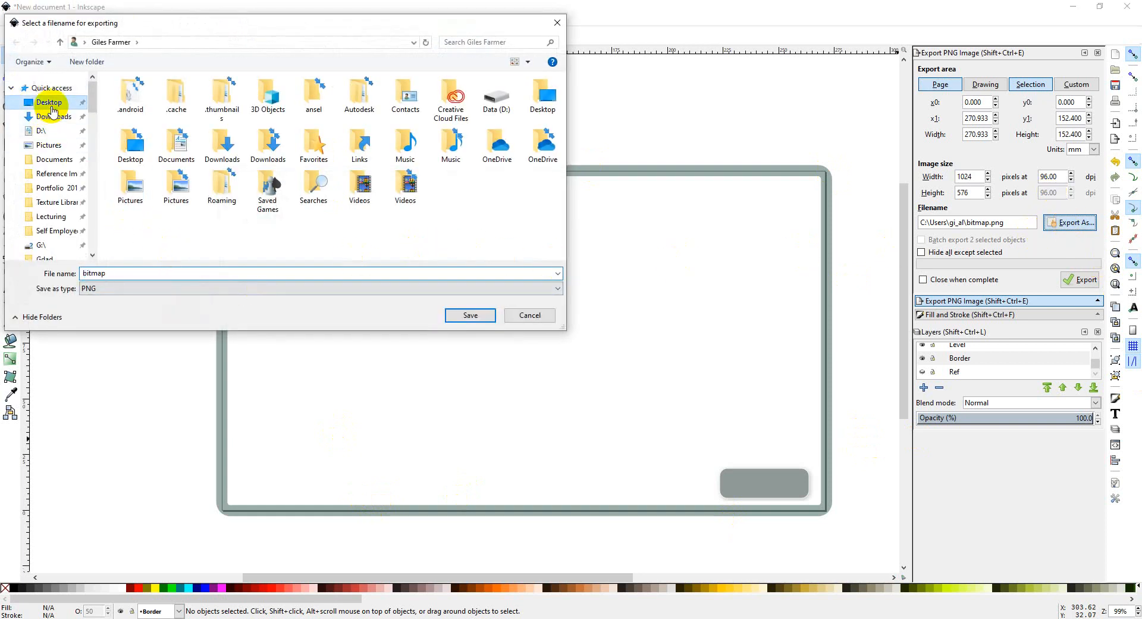
double_click(155, 133)
double_click(145, 108)
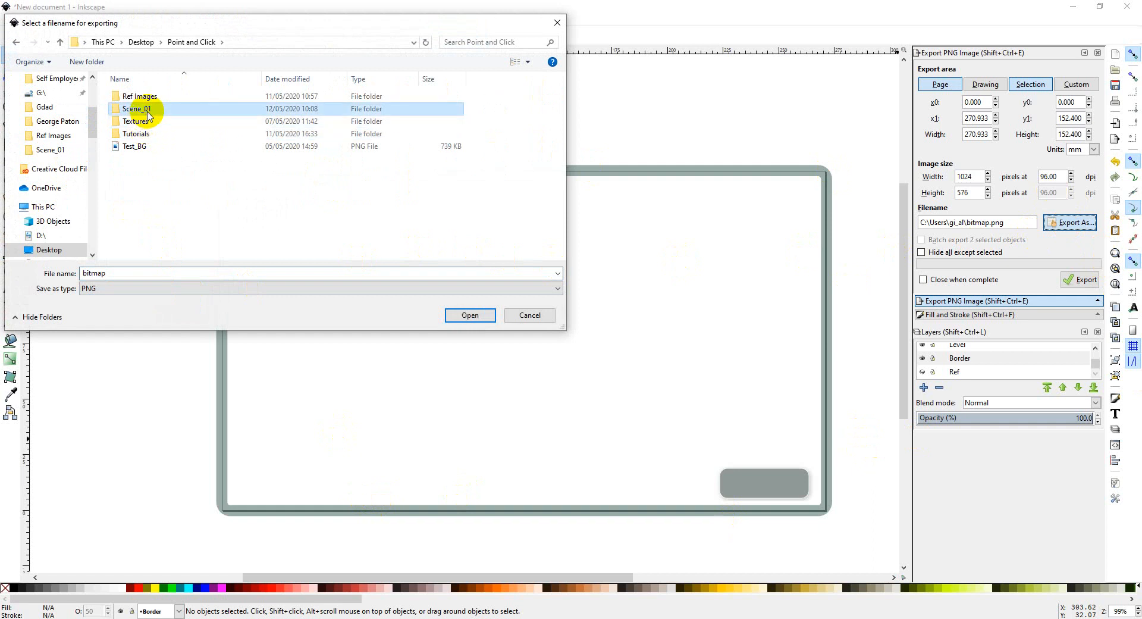
double_click(185, 273)
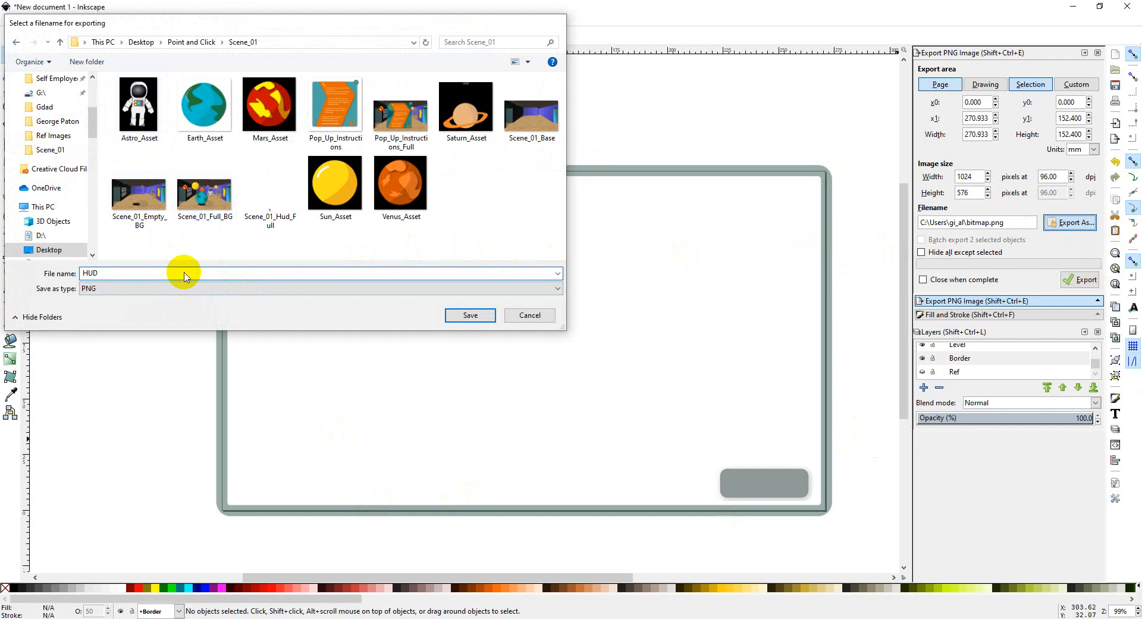
key(Return)
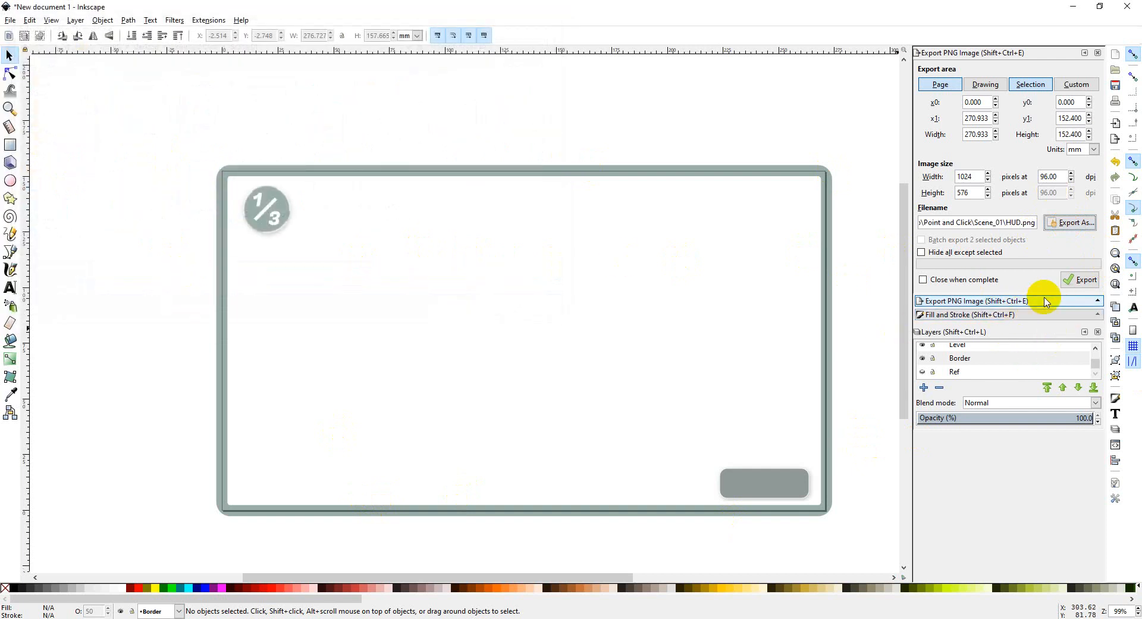
click(1081, 282)
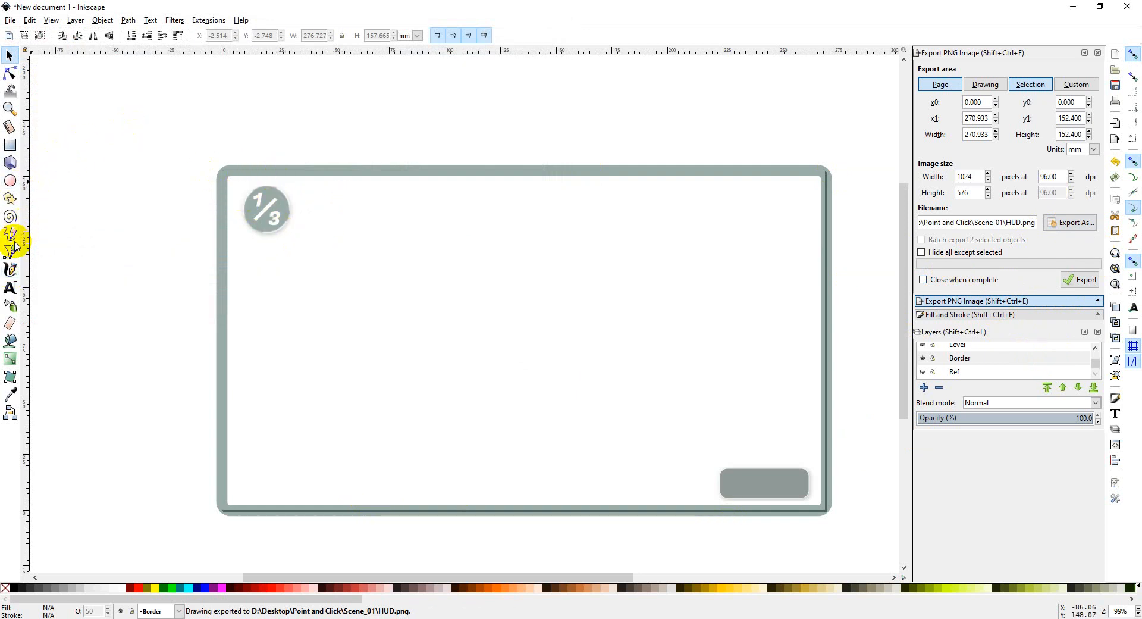
Change the upper number of the level indicator to 2 with the Text tool and deselect it.
click(7, 289)
scroll(987, 373, up, 2)
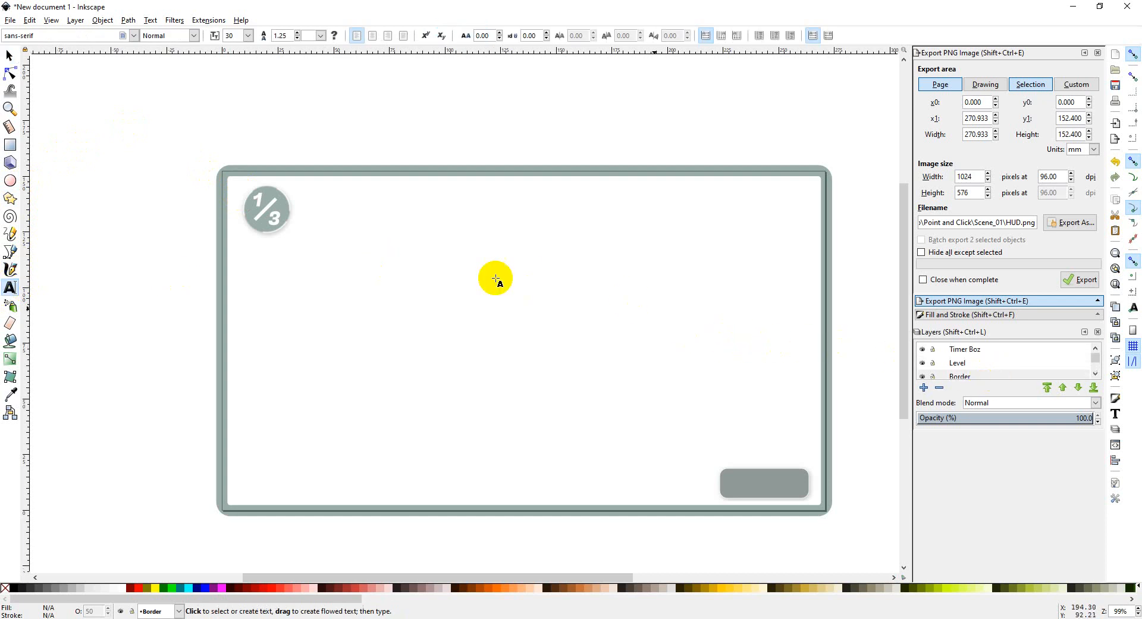
click(258, 200)
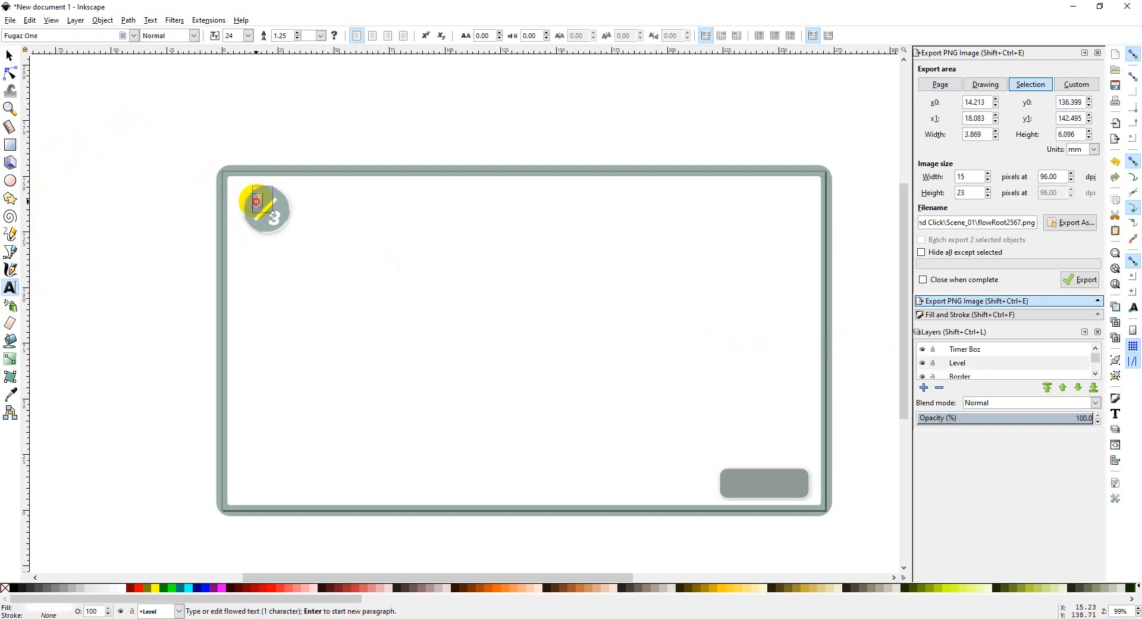
text(2)
click(9, 56)
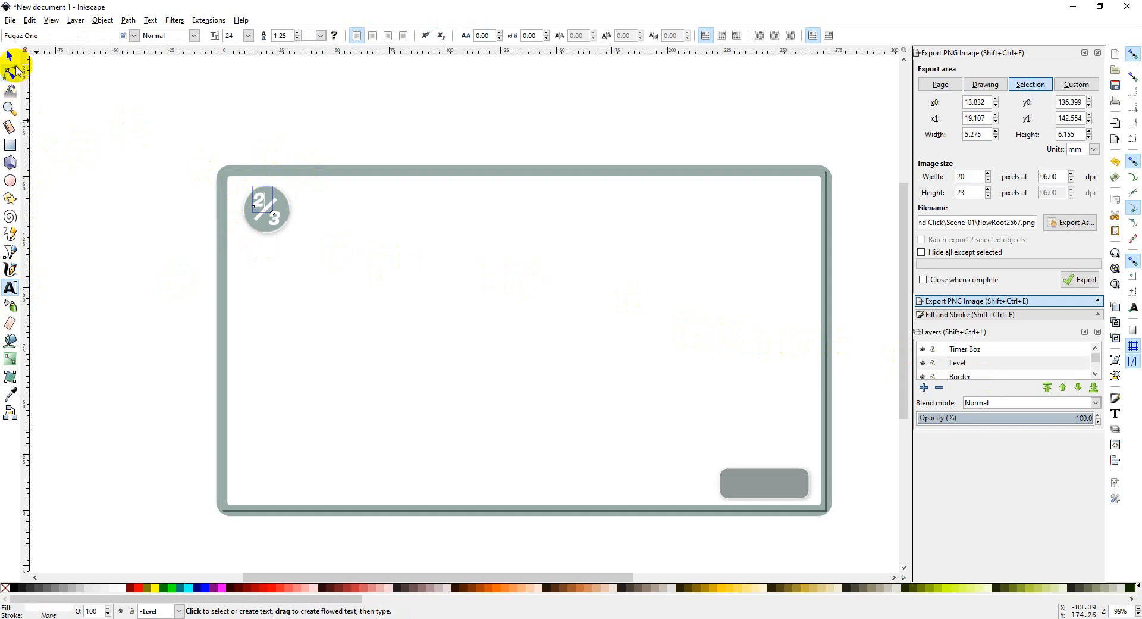
click(46, 94)
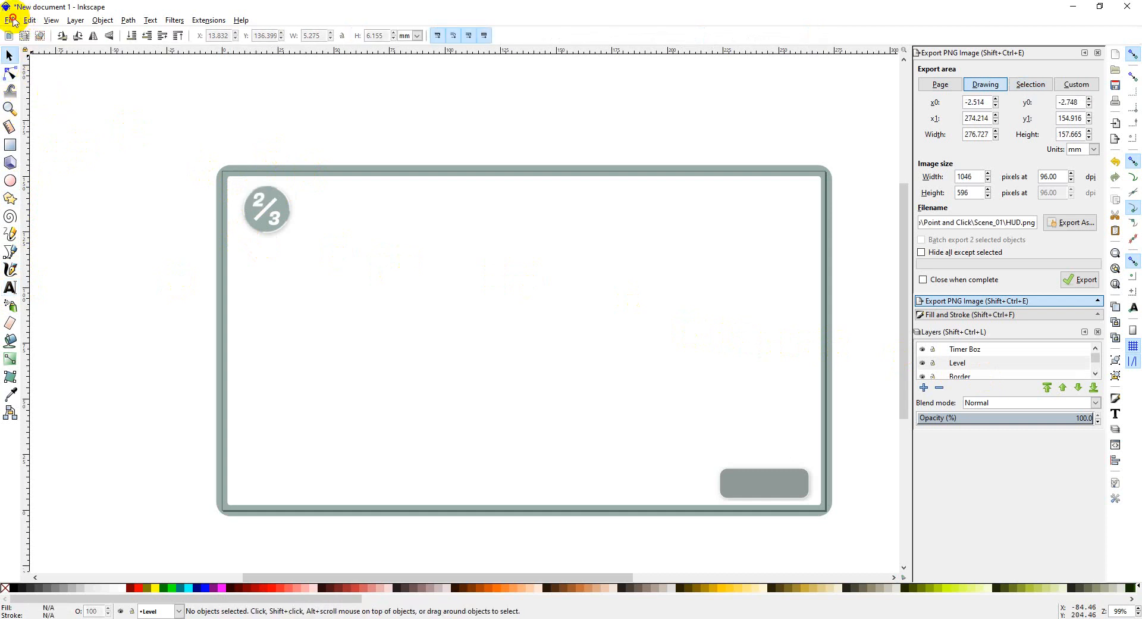
Rename the PNG output file as HUD_L2, set the export area to the page, and export it.
click(11, 20)
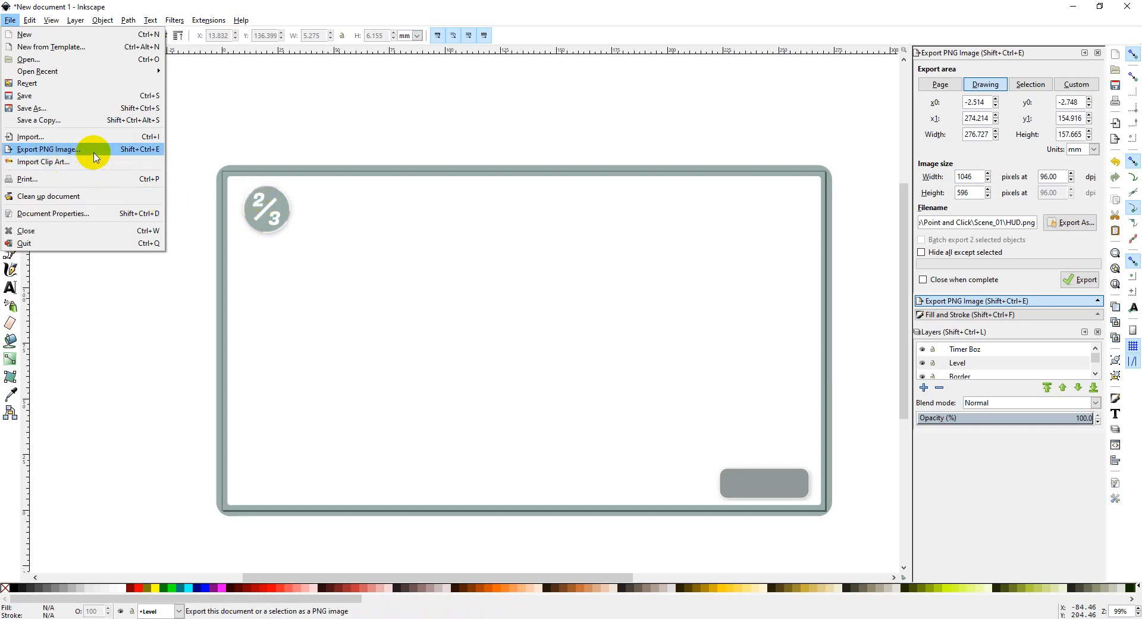
click(1020, 222)
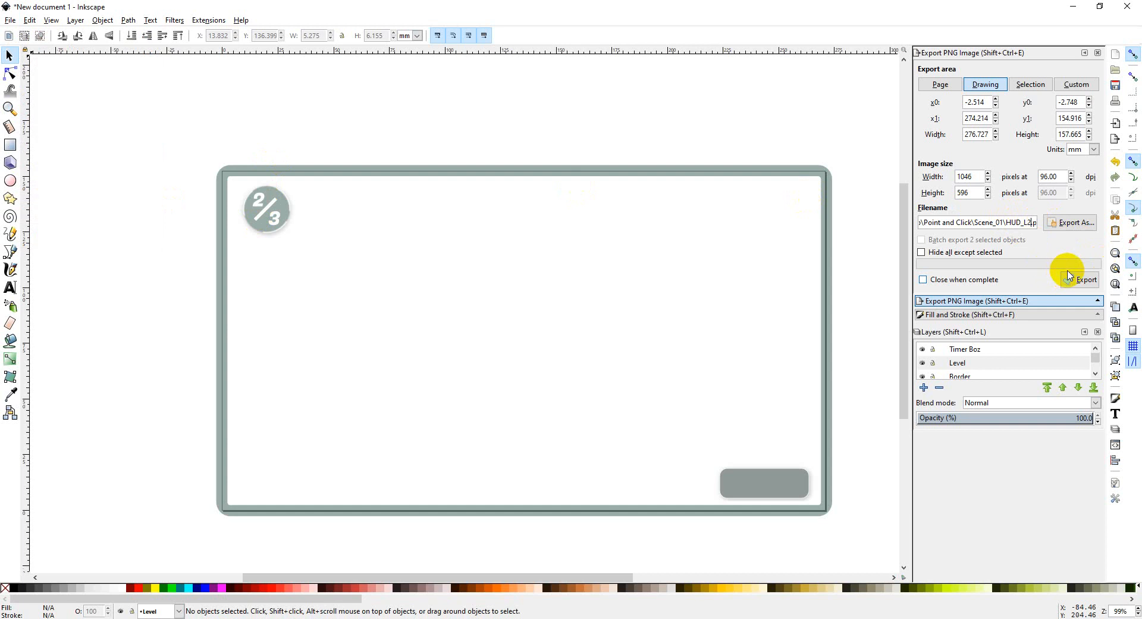
click(941, 84)
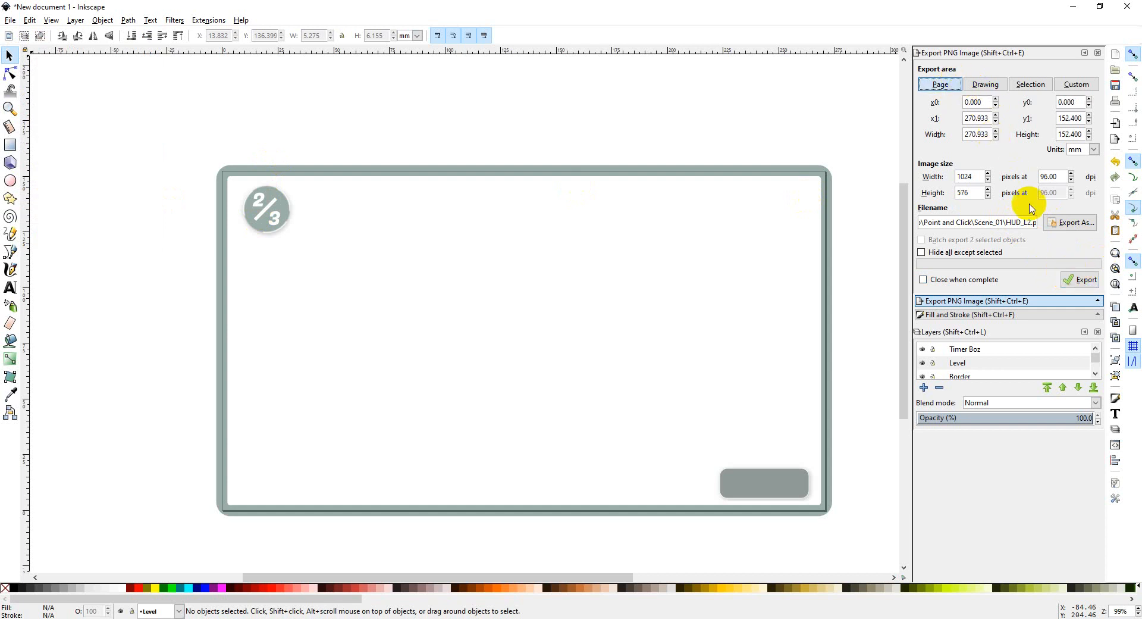
click(1086, 282)
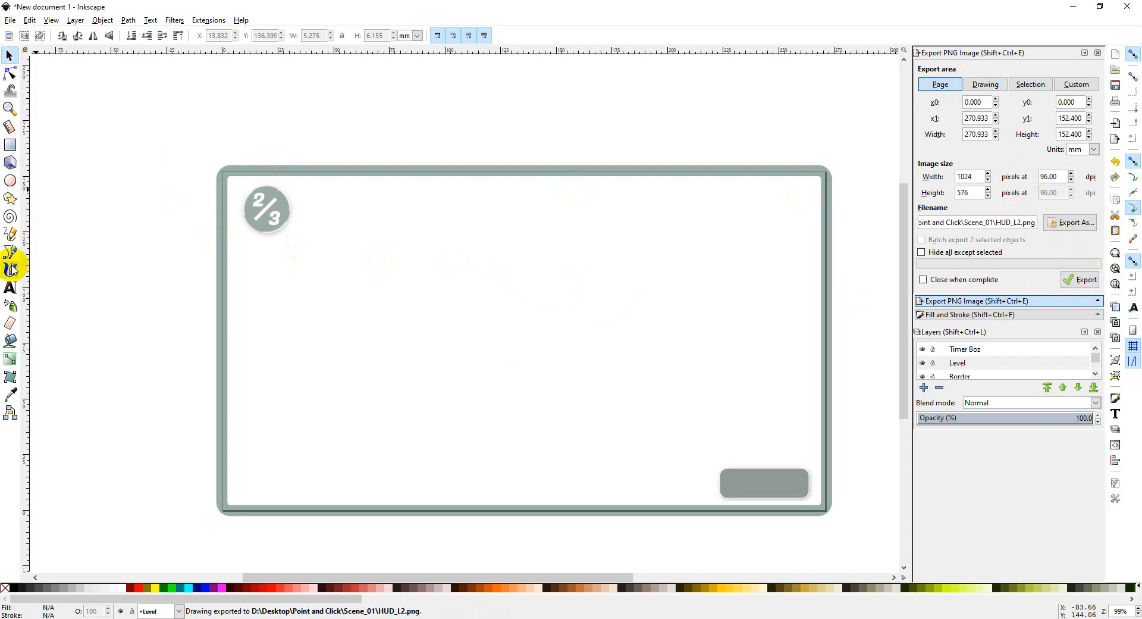
Change the upper number of the level indicator to 3 with the Text tool and deselect the text.
click(11, 288)
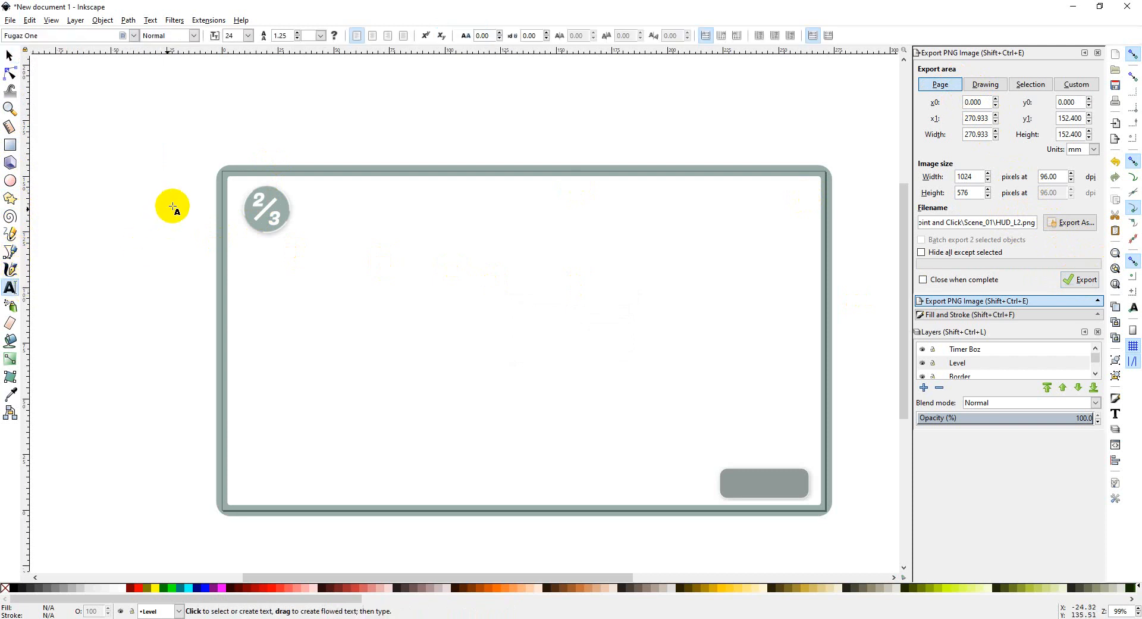
double_click(258, 195)
text(3)
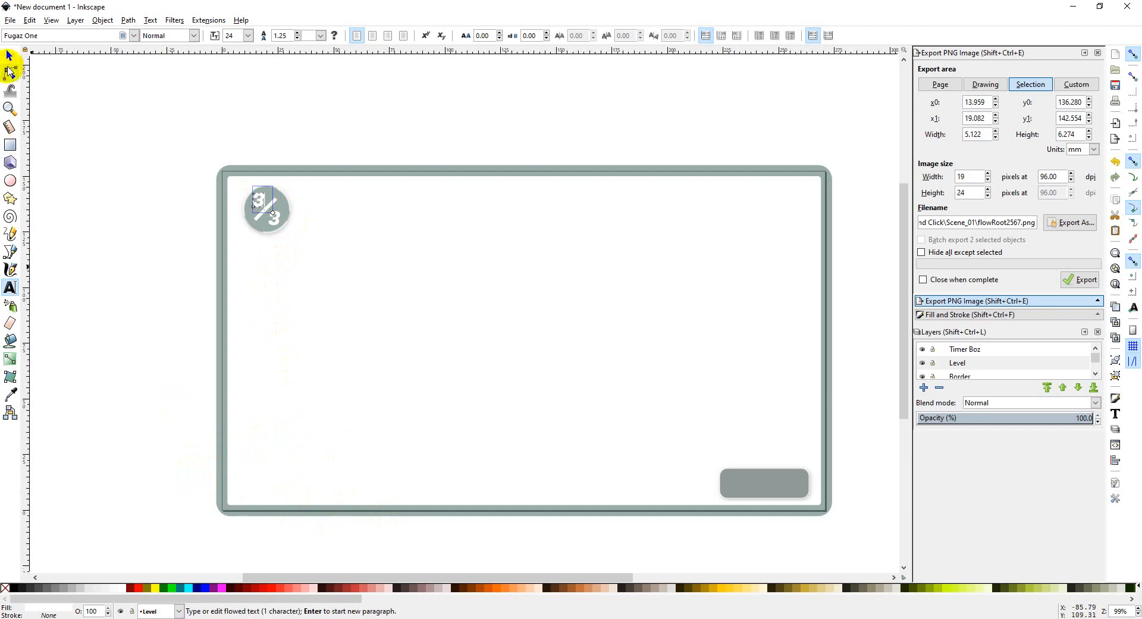
click(8, 56)
click(51, 127)
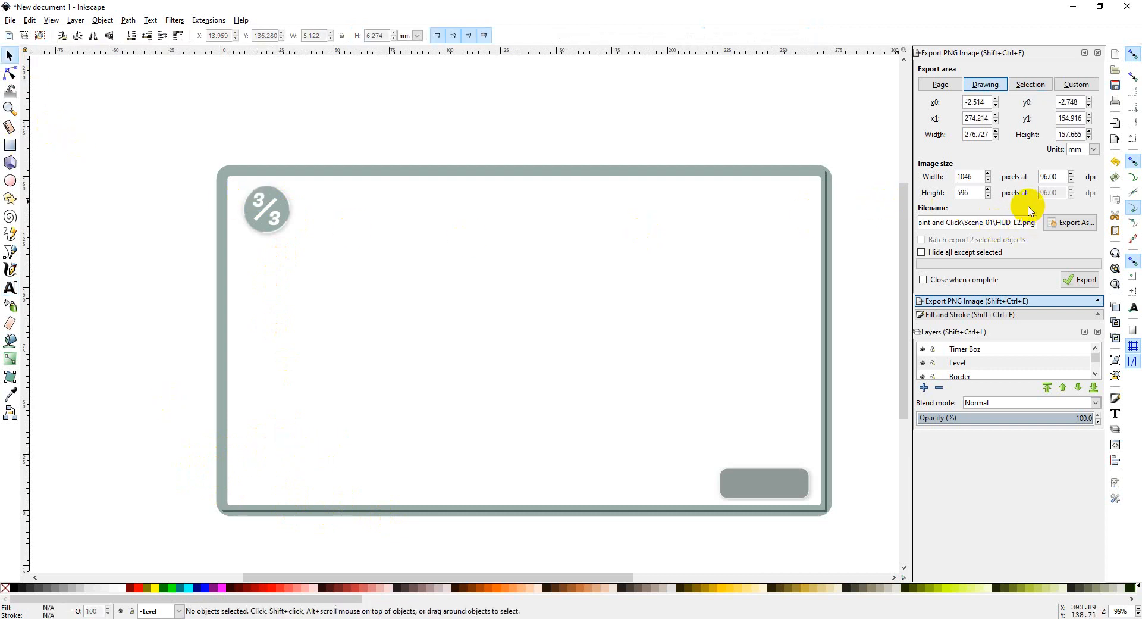
Set the PNG output file name to HUD_L3, use the page as the export area, and export it.
text(3)
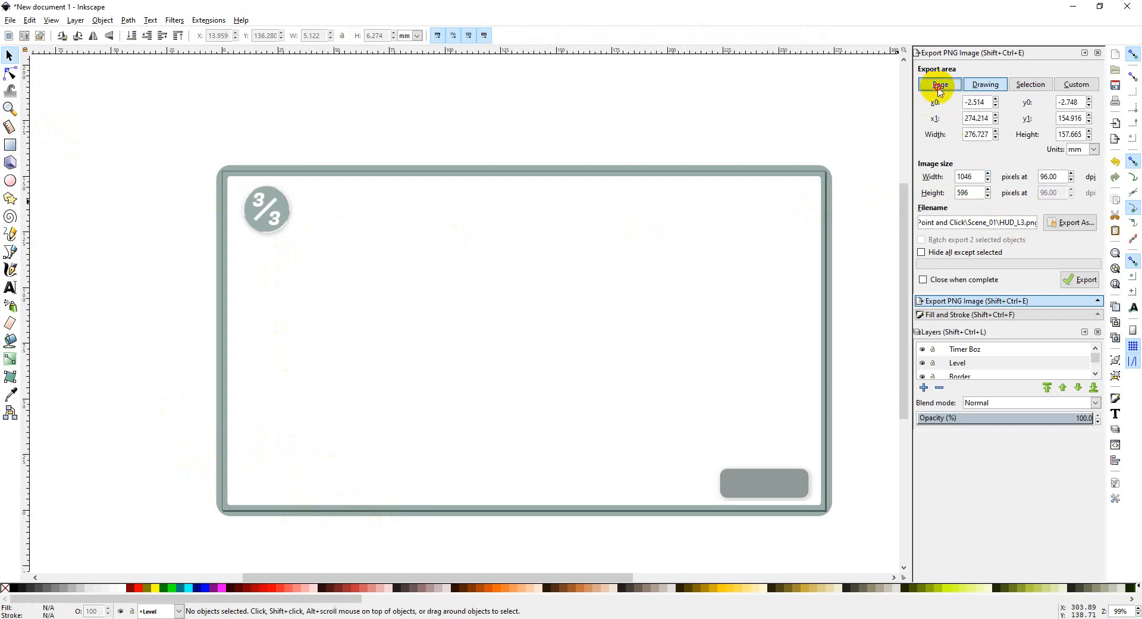
click(939, 89)
click(1081, 281)
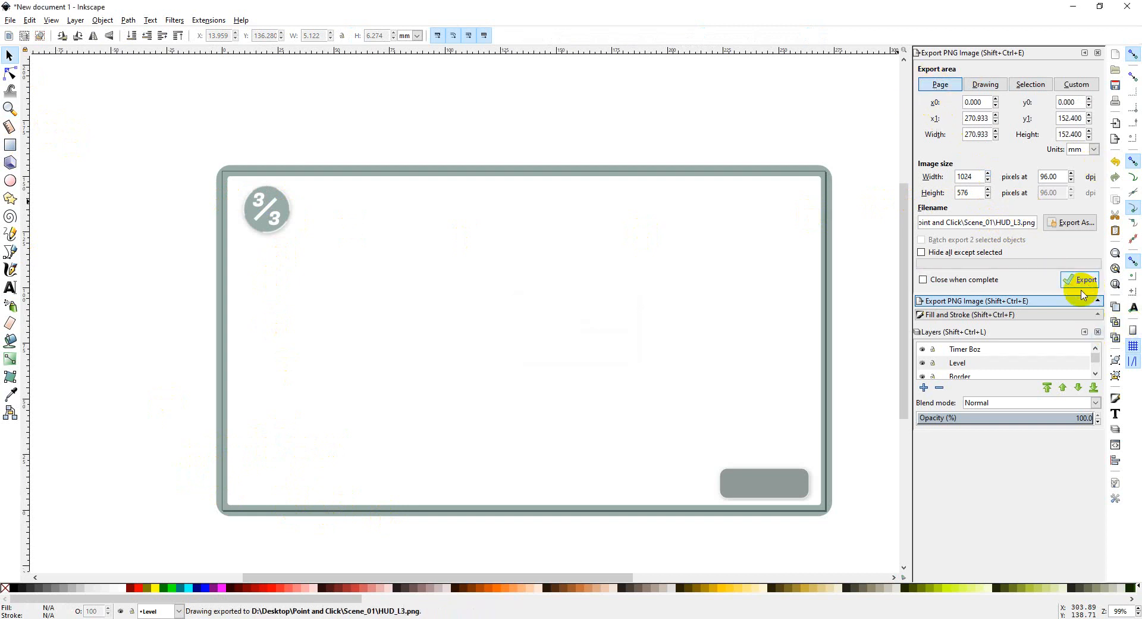
Switch to File Explorer and open the Desktop folder Point and Click\Scene_01.
click(306, 618)
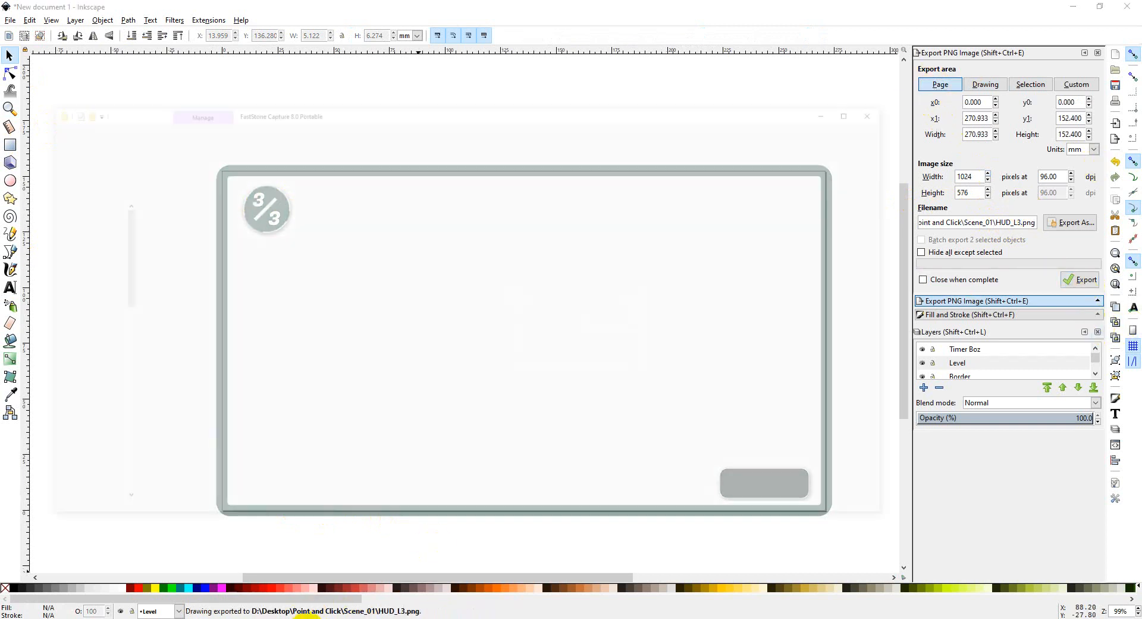
click(52, 150)
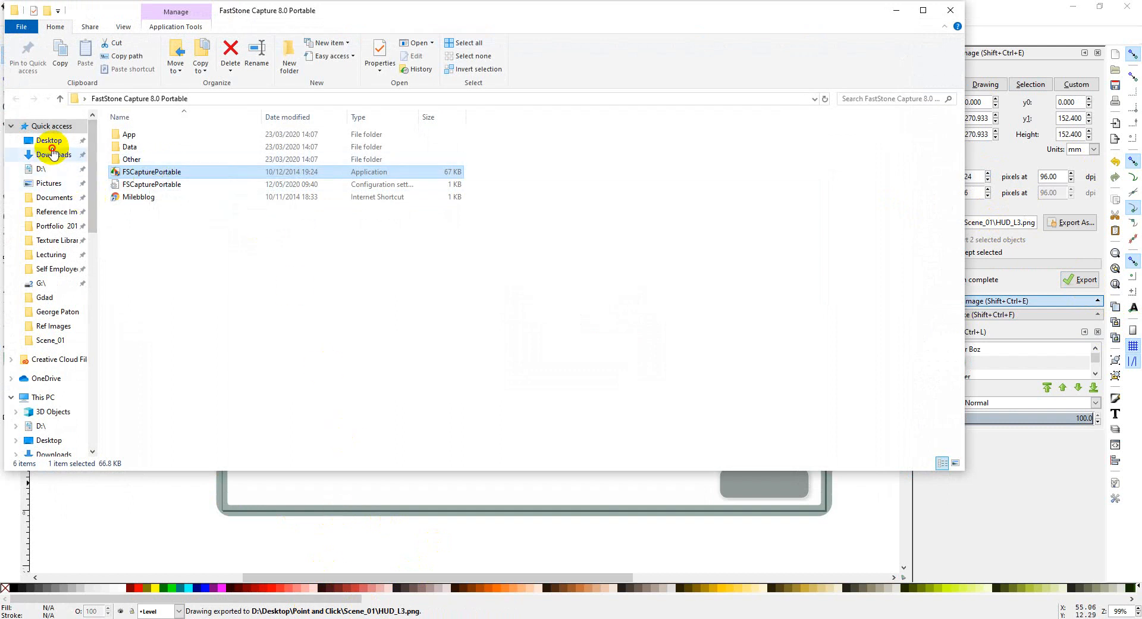
click(50, 141)
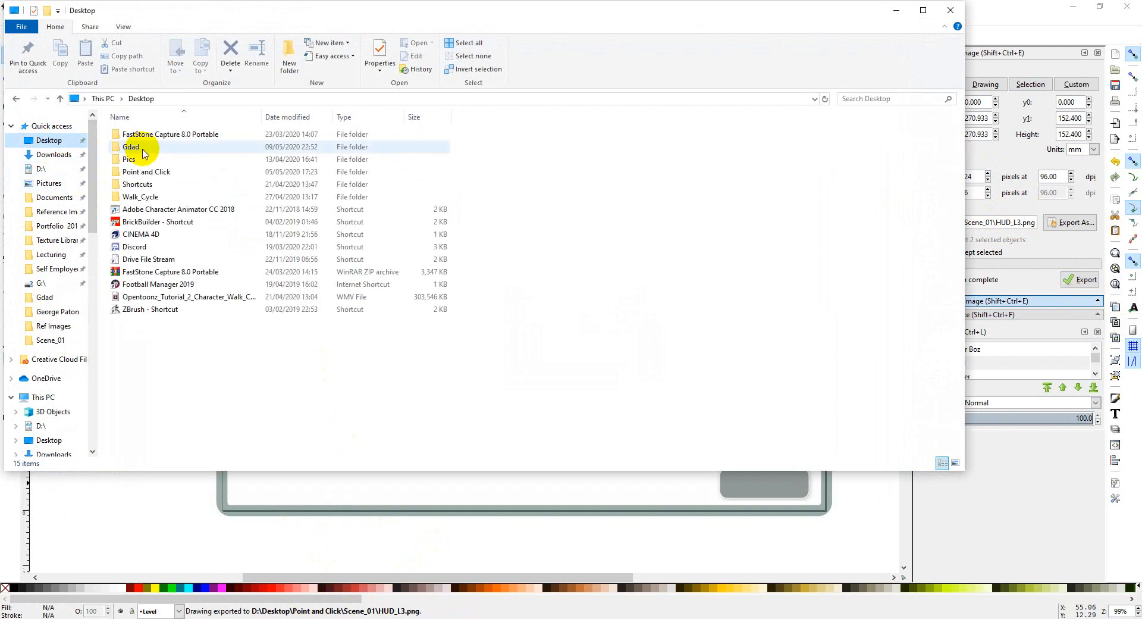
double_click(177, 171)
click(181, 148)
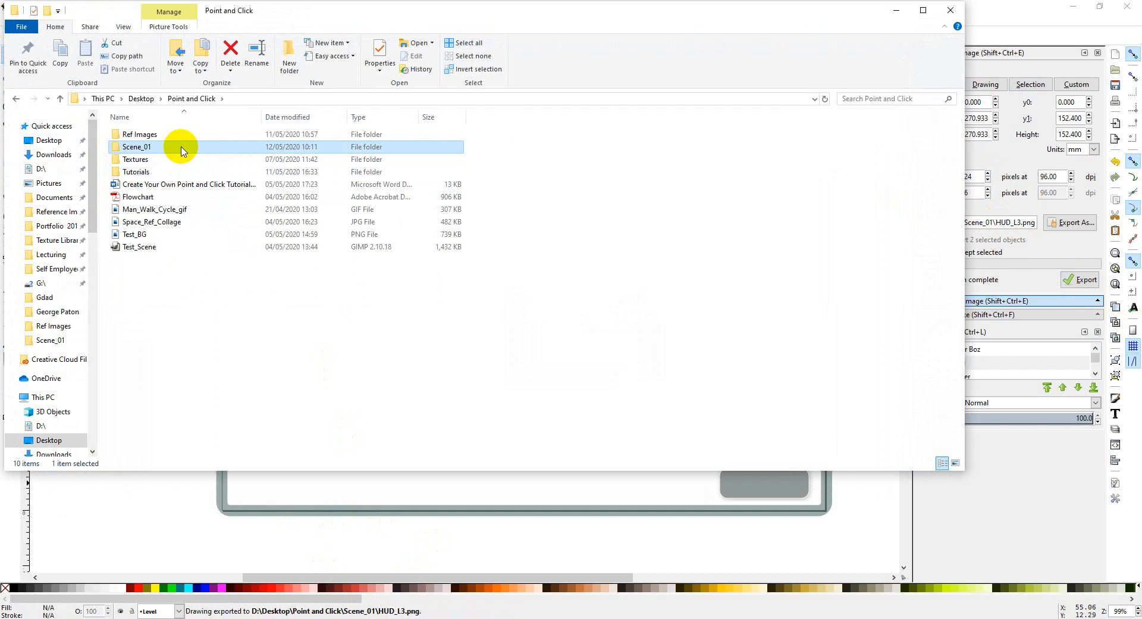
double_click(180, 149)
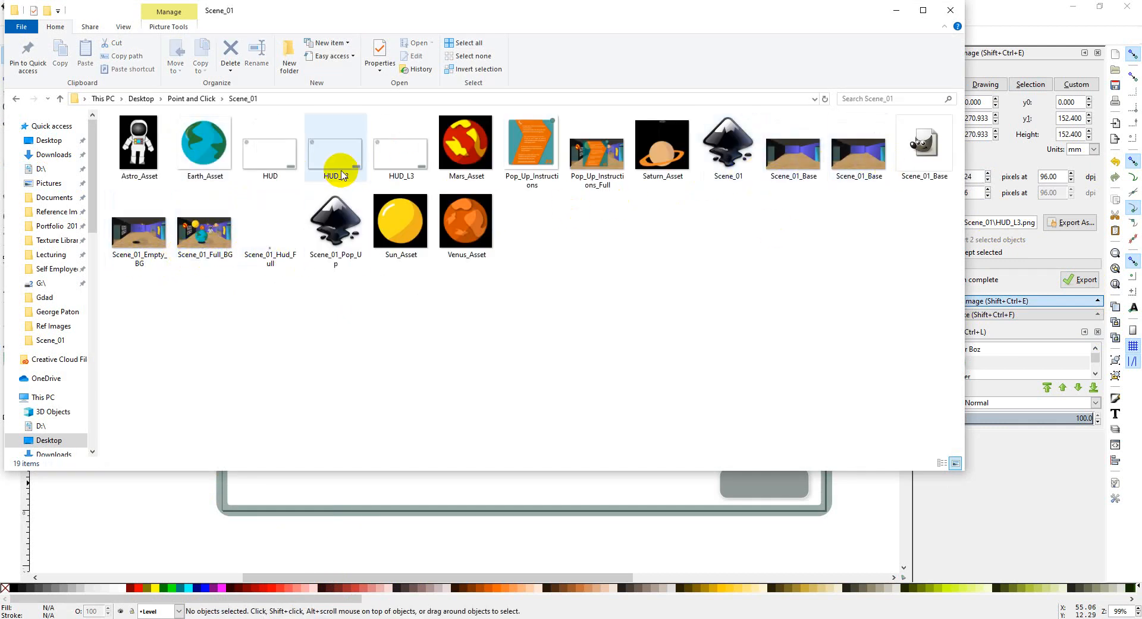
Preview the exported HUD, HUD_L2 and HUD_L3 images in Photos, closing the viewer when done.
double_click(269, 158)
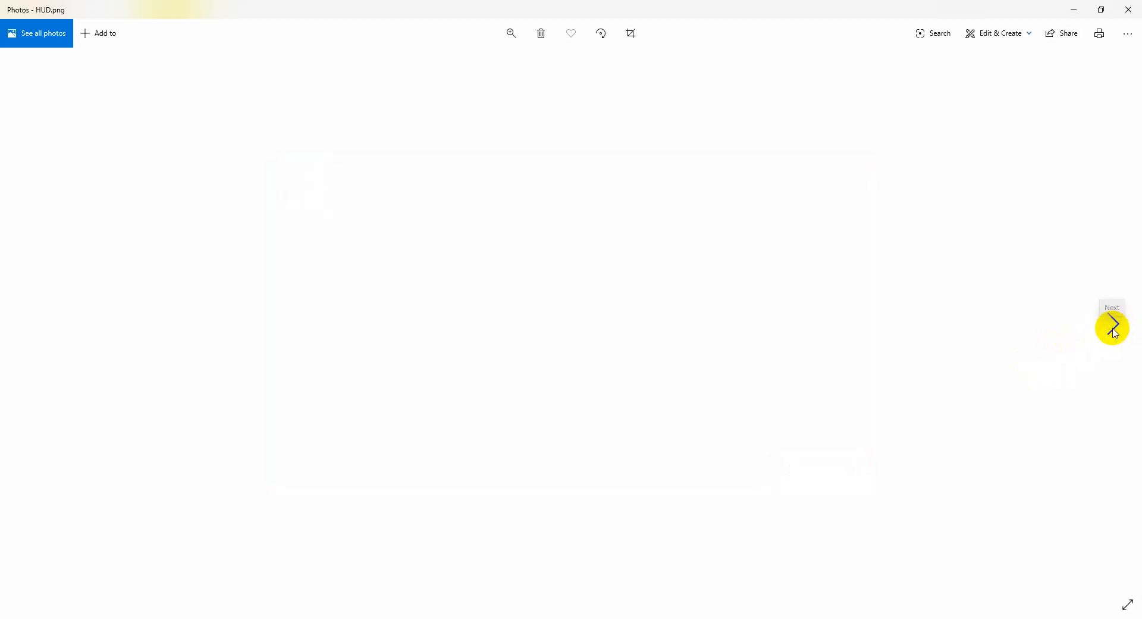
click(1112, 326)
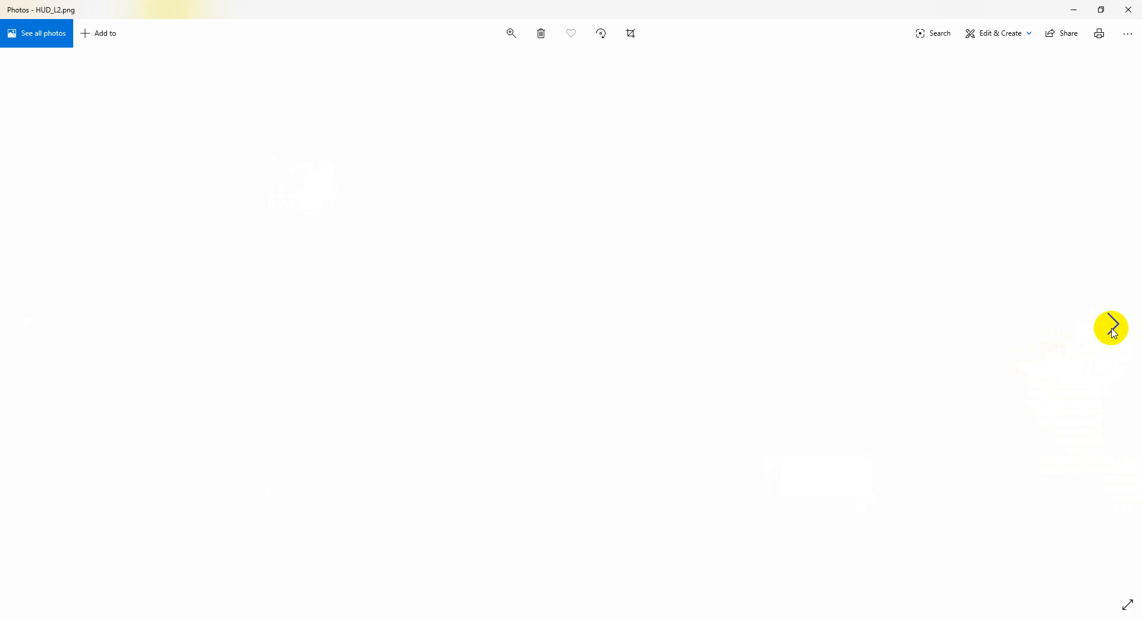
click(1113, 325)
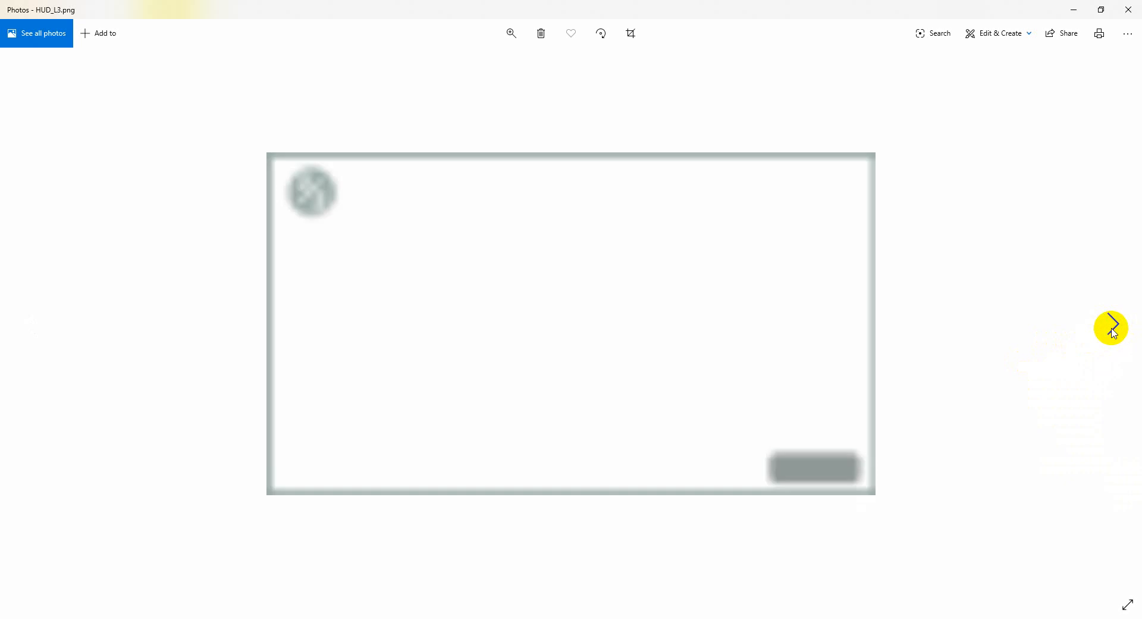
click(1128, 15)
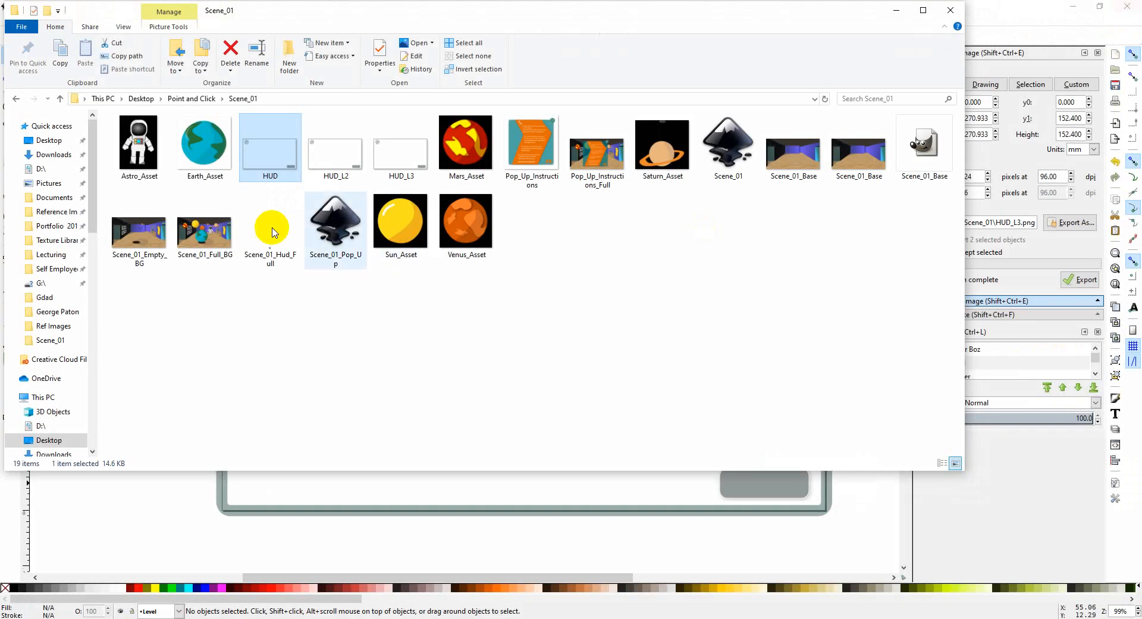
double_click(399, 156)
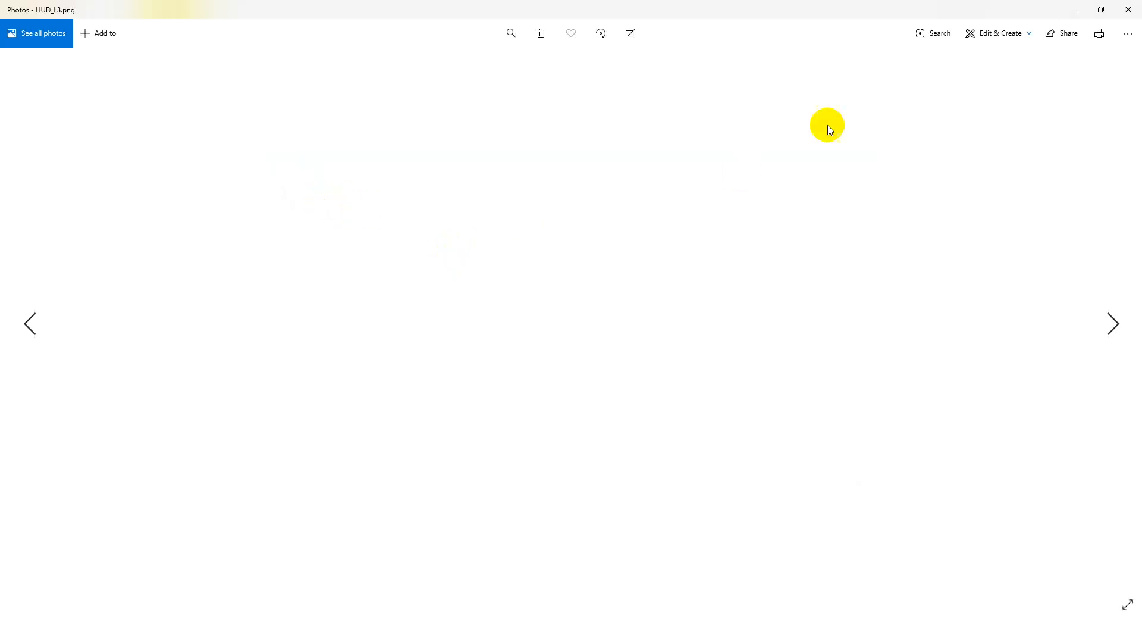
click(1117, 12)
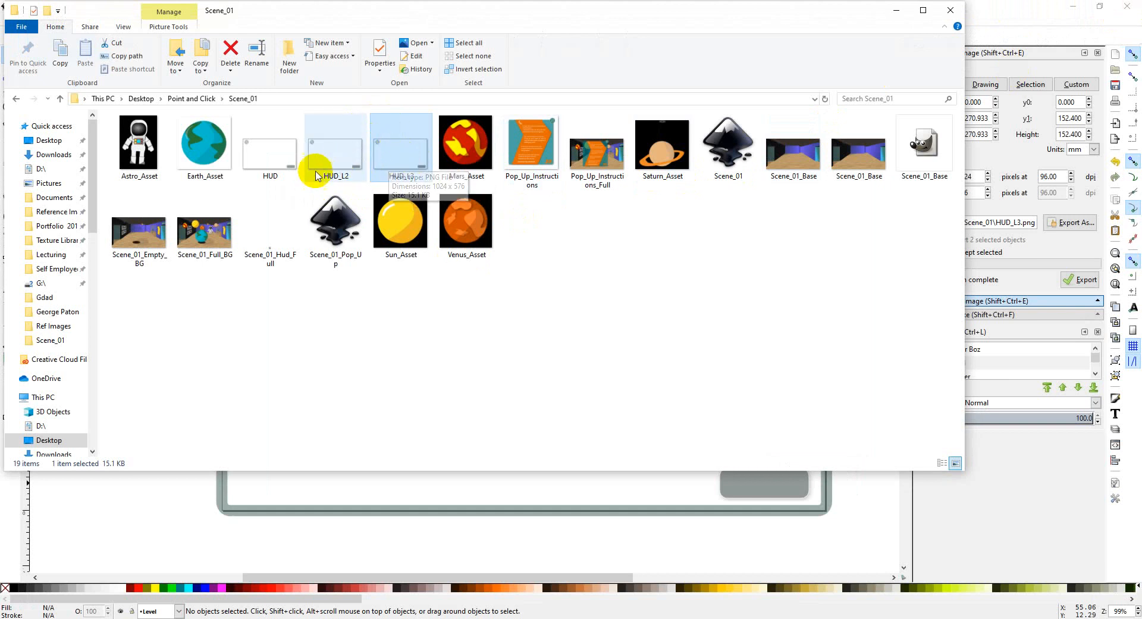
Rename the HUD image file in the Scene_01 folder as HUD_L1.
click(275, 181)
right_click(277, 182)
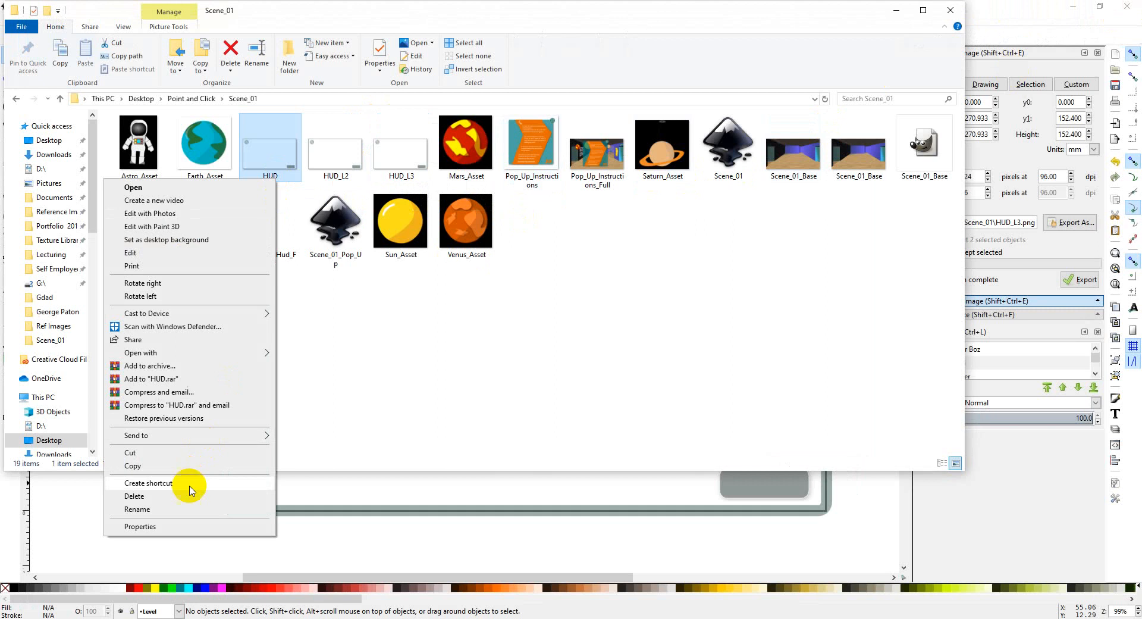
click(184, 507)
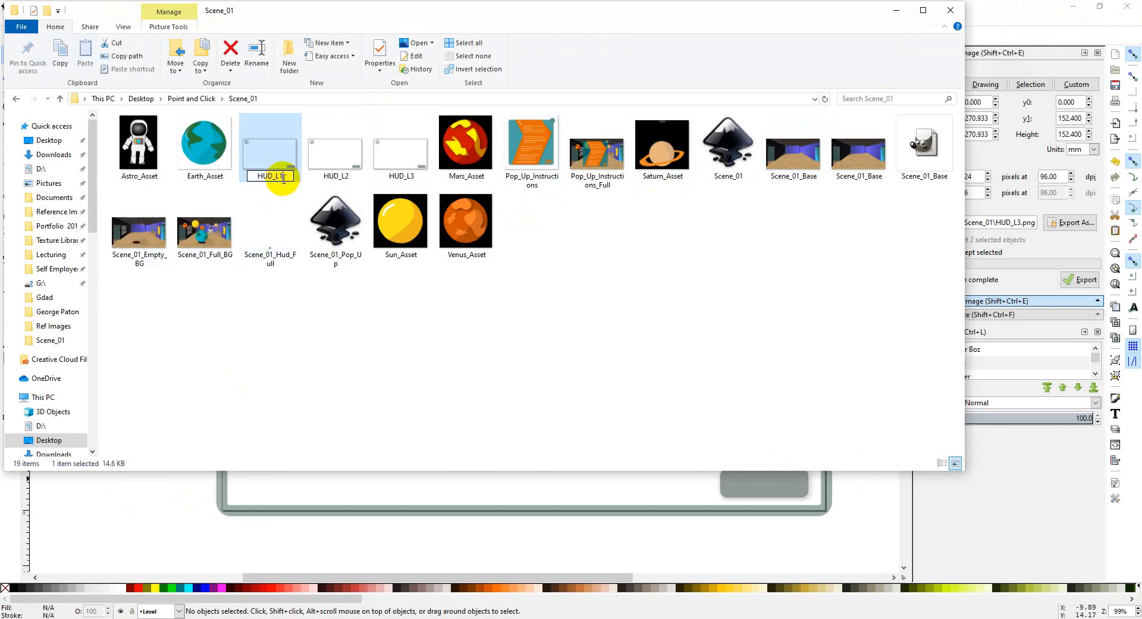
click(324, 341)
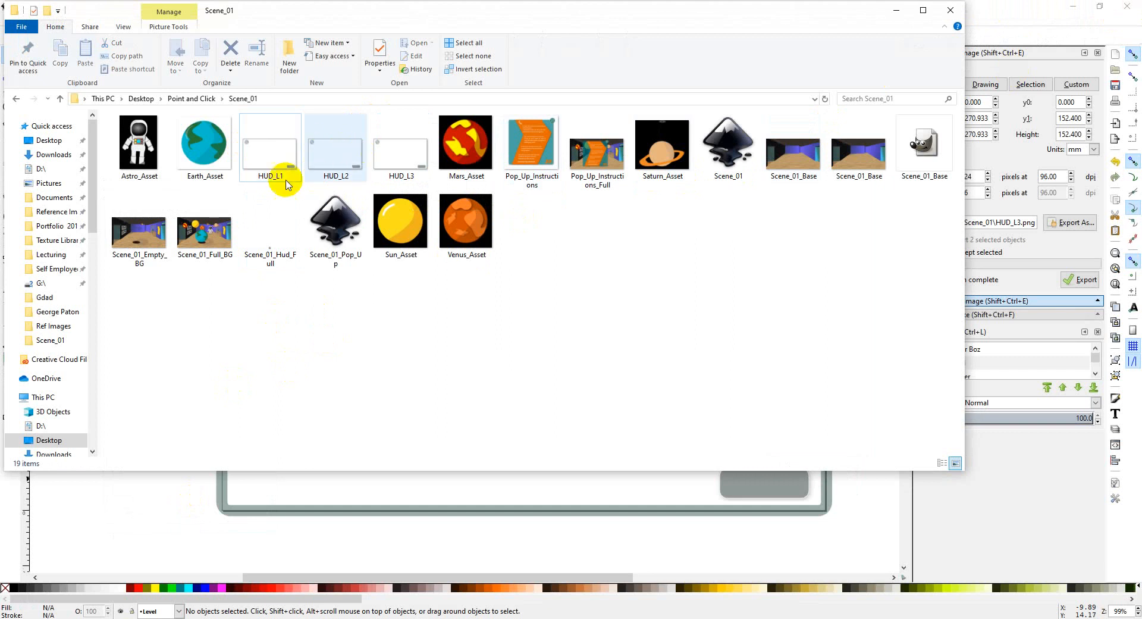
Return to Inkscape and save the document in the Scene_01 folder as an Inkscape SVG named Scene_01_Hud.
click(670, 530)
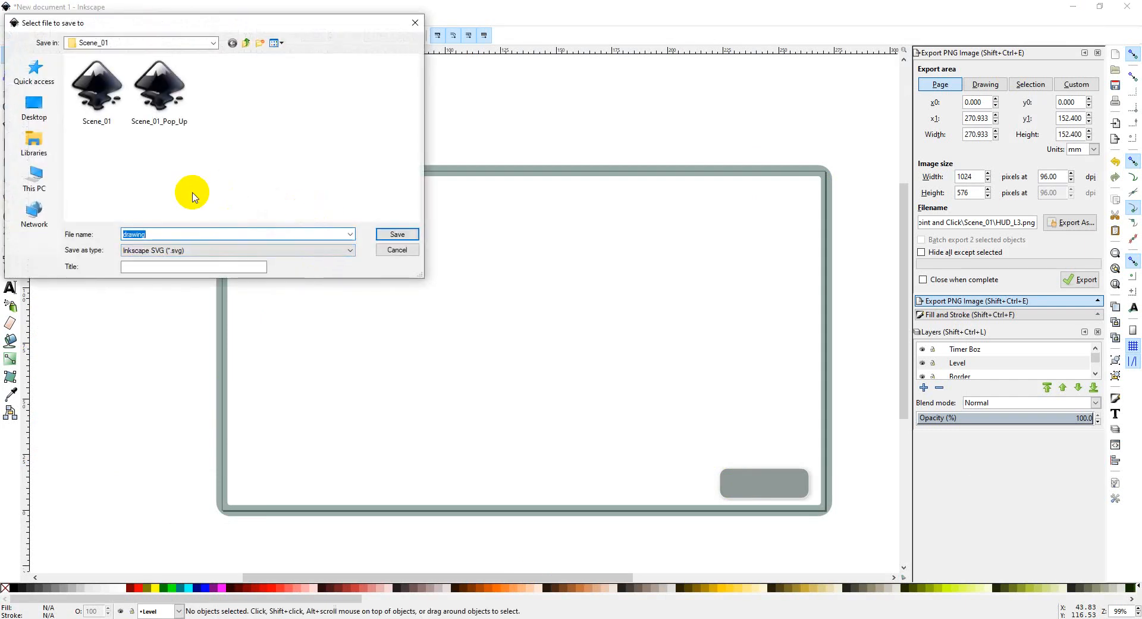
click(159, 88)
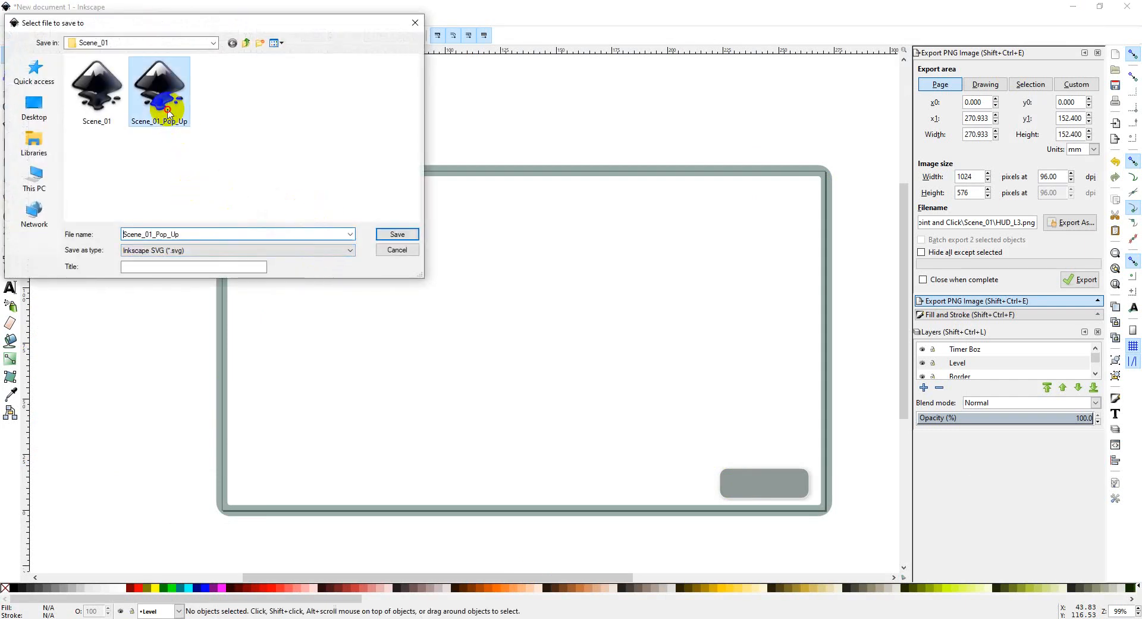
double_click(158, 234)
drag(156, 234, 204, 237)
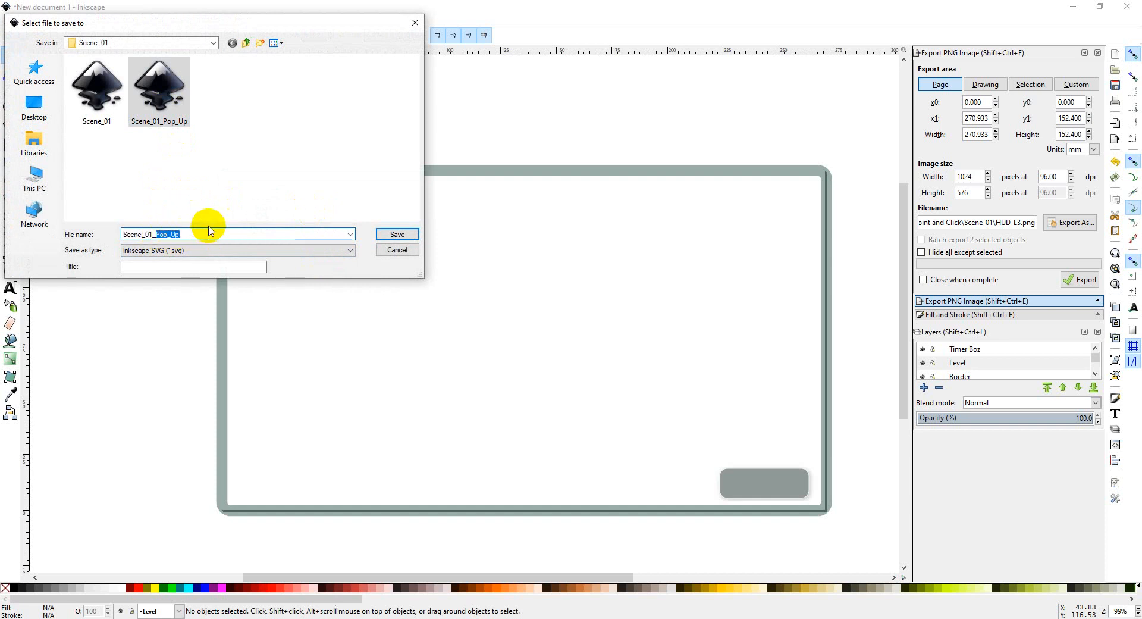
text(Hud)
key(Return)
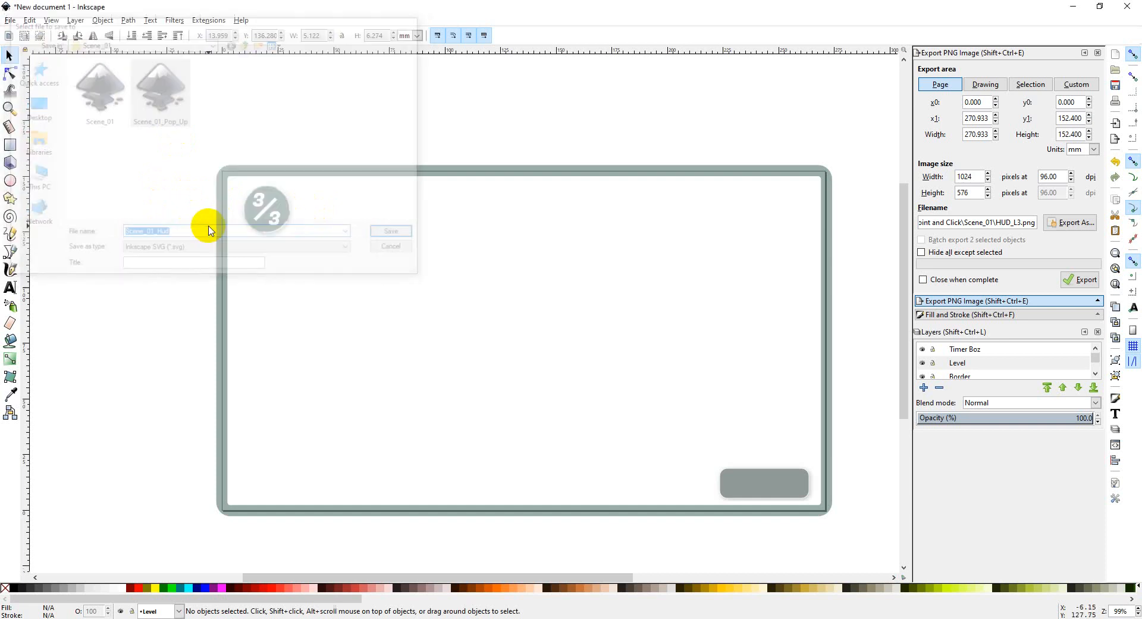